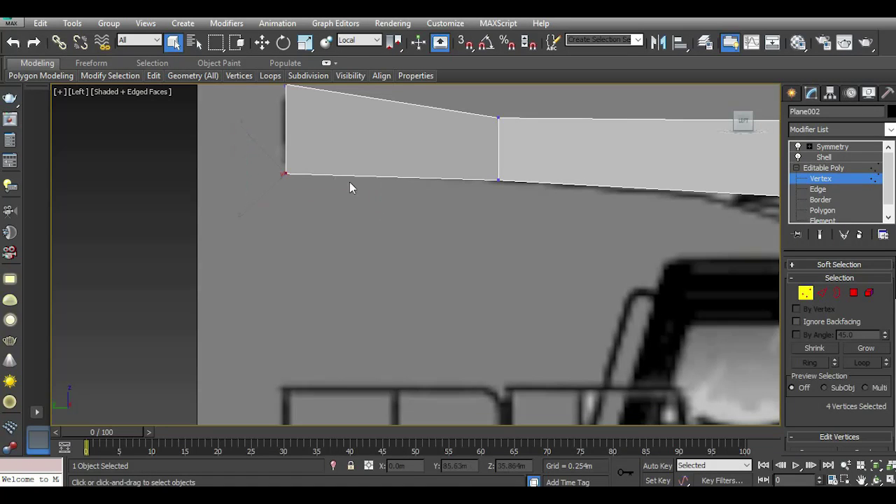
- Drag the canopy plane's bottom-left vertex slightly down on Y, then leave Vertex editing
key("w")
left_click_drag(284, 133, 284, 140)
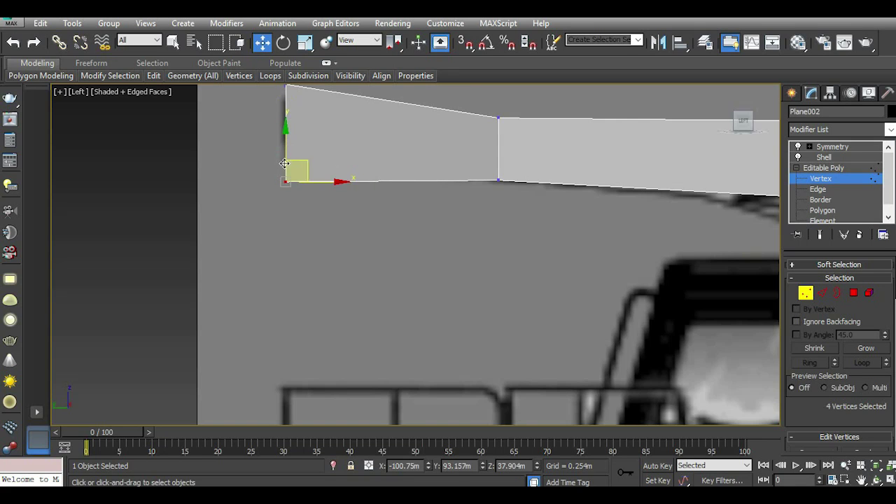
scroll(261, 180, "down", 3)
left_click(823, 169)
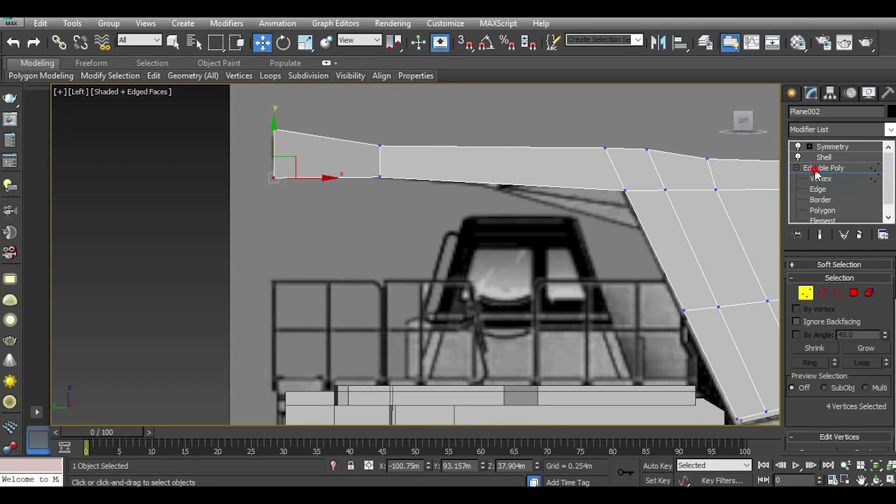
left_click(792, 93)
- In wireframe, trace a four-point Line from the canopy's lower-left corner to the bed front's bottom
left_click(813, 115)
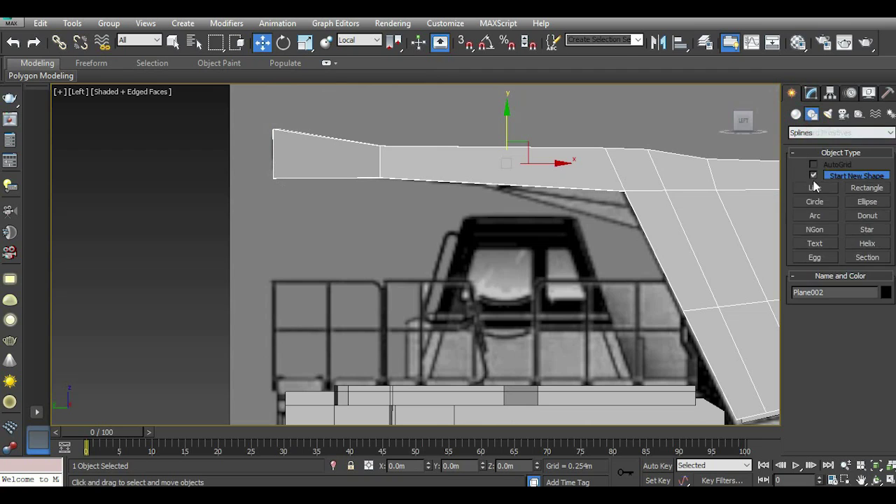
left_click(814, 188)
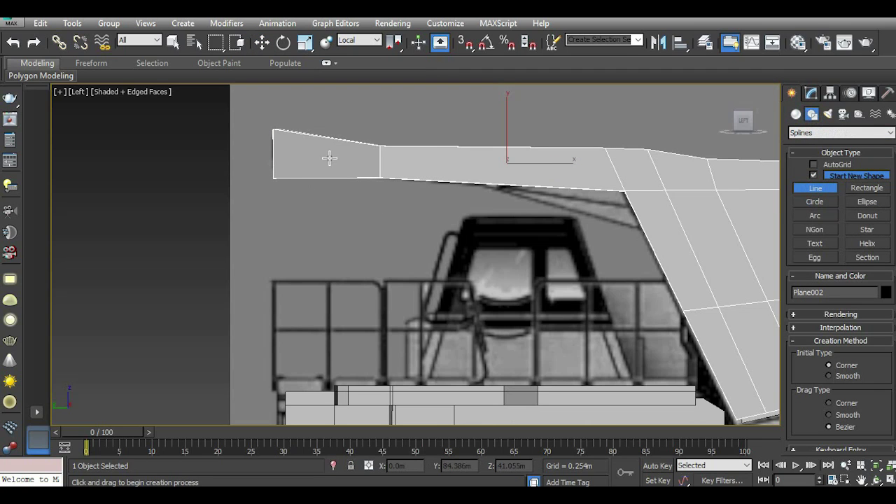
key("F3")
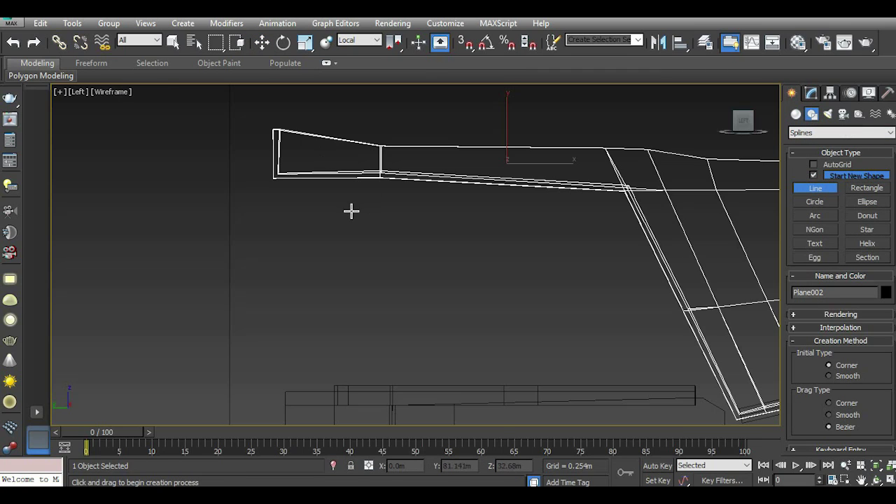
left_click(273, 179)
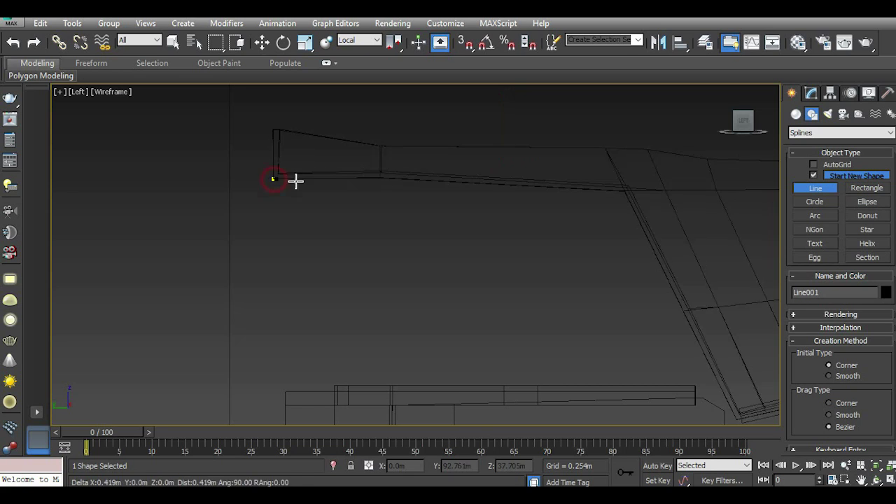
left_click(380, 178)
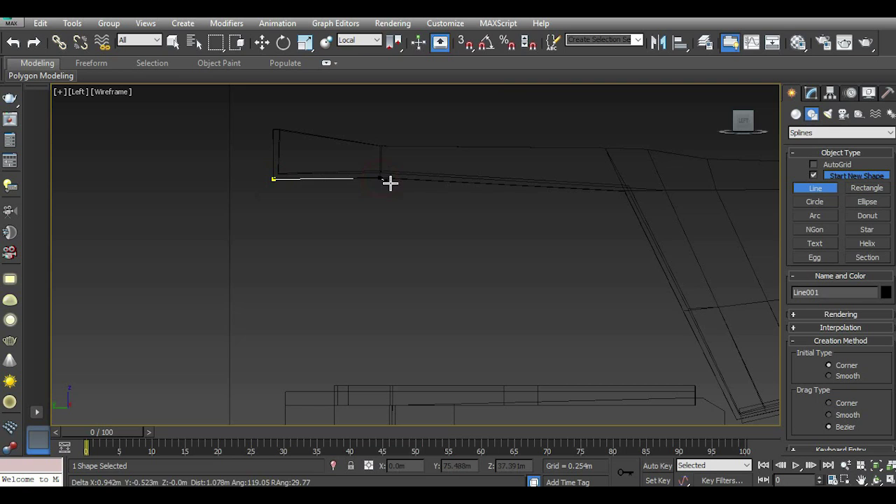
left_click(617, 191)
middle_click_drag(608, 220, 483, 146)
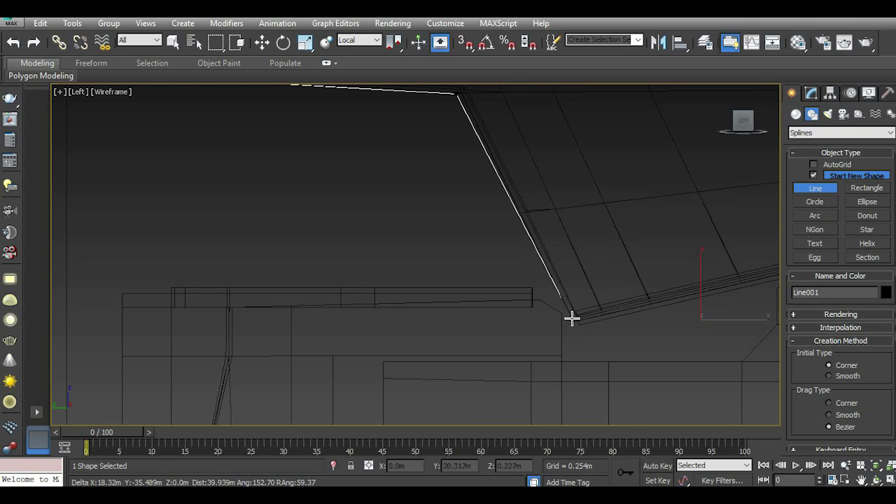
left_click(573, 320)
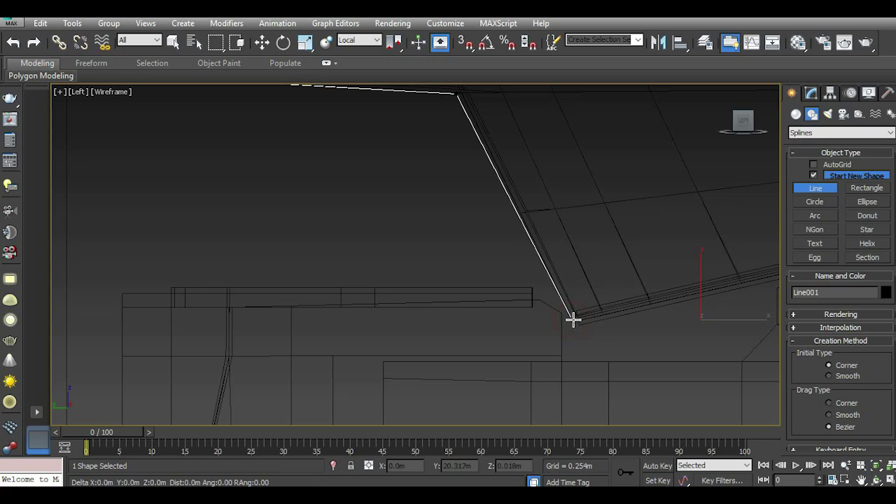
right_click(612, 336)
key("F3")
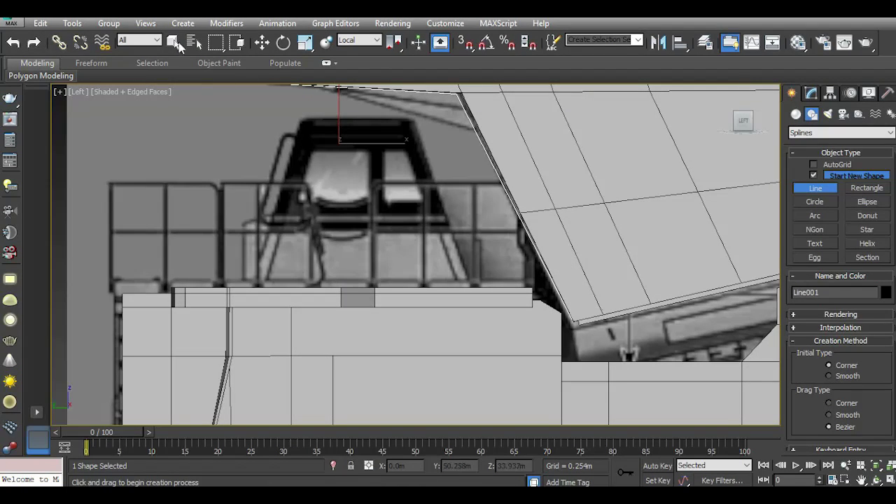
- Move Line001 onto the 3D truck body in the Perspective view
left_click(262, 42)
scroll(420, 221, "down", 1)
scroll(420, 221, "down", 1)
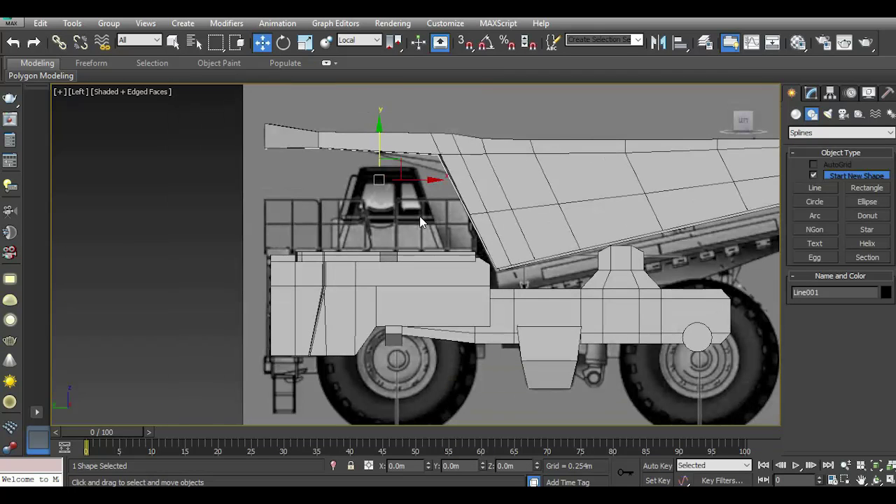
key("p")
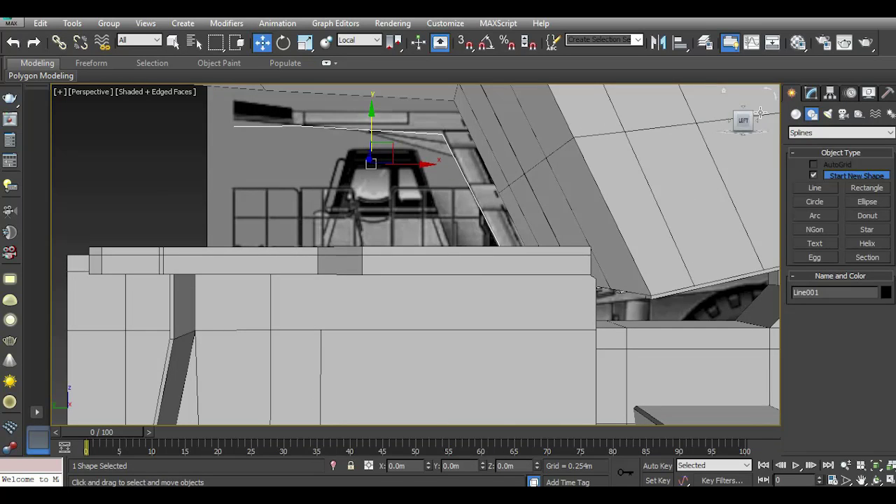
scroll(370, 232, "down", 2)
scroll(370, 231, "down", 1)
scroll(370, 231, "down", 1)
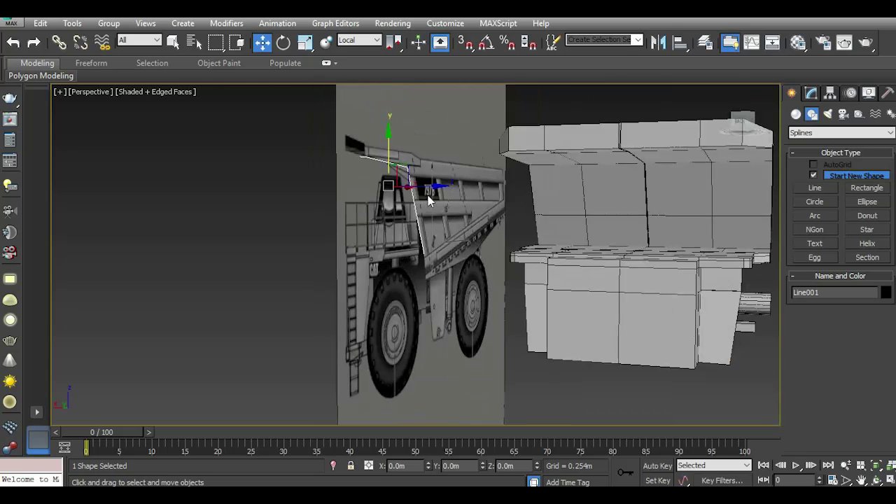
left_click_drag(428, 185, 698, 209)
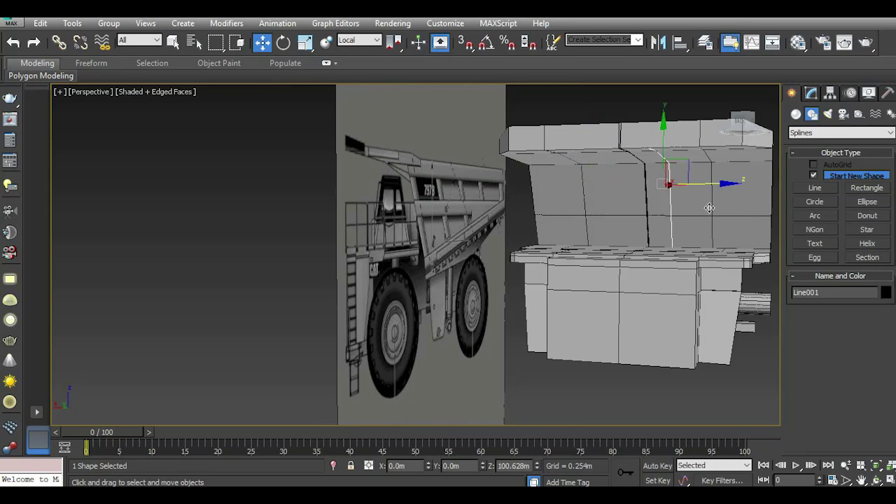
middle_click_drag(698, 209, 742, 210, "alt")
- Enable Line001 in renderer and viewport with a Rectangular cross-section
left_click(811, 93)
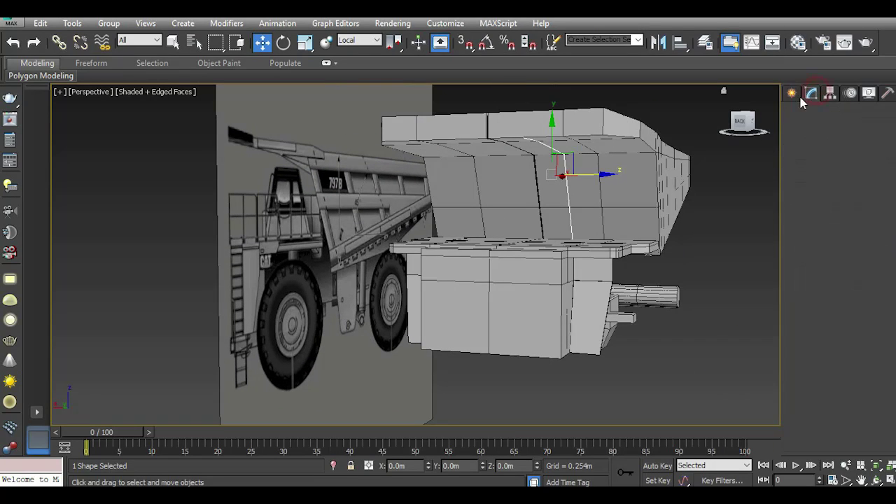
left_click(829, 265)
left_click(823, 274)
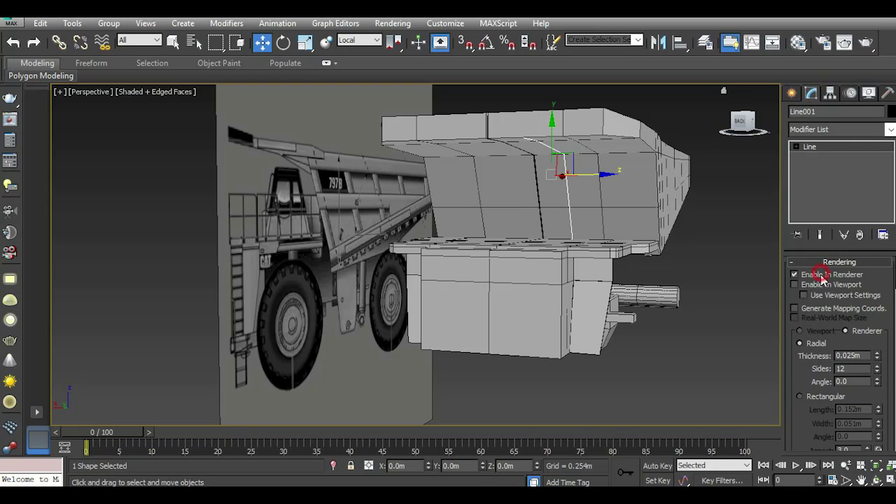
left_click(818, 396)
scroll(525, 142, "up", 4)
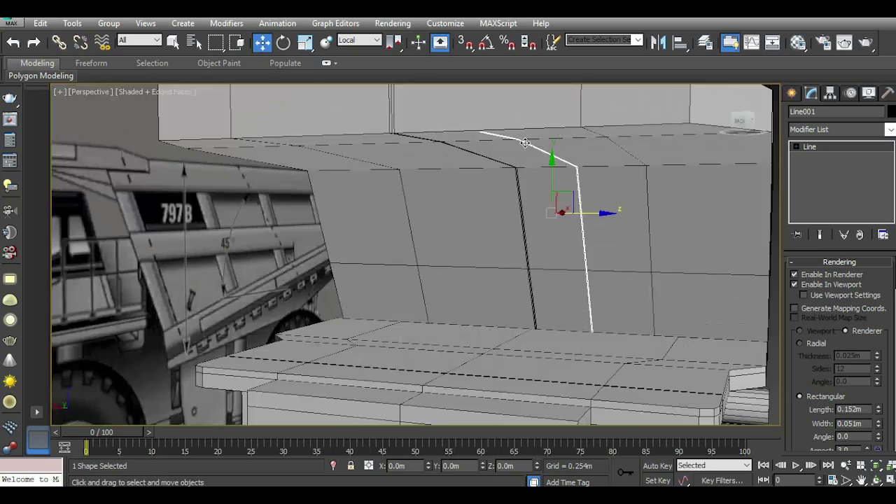
scroll(525, 142, "up", 3)
- Set the rectangular profile to Length 1.538m and Width 0.556m, then check the bed's underside
left_click_drag(880, 414, 846, 196)
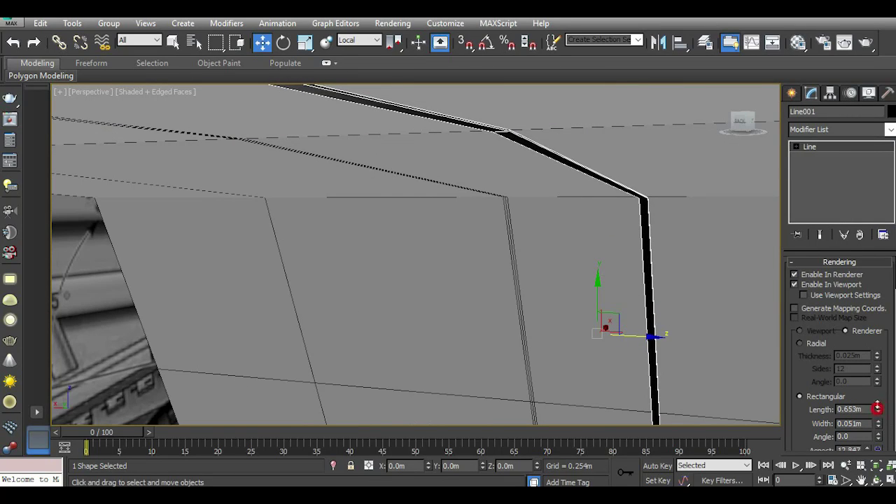
left_click_drag(877, 408, 867, 316)
left_click_drag(878, 425, 867, 301)
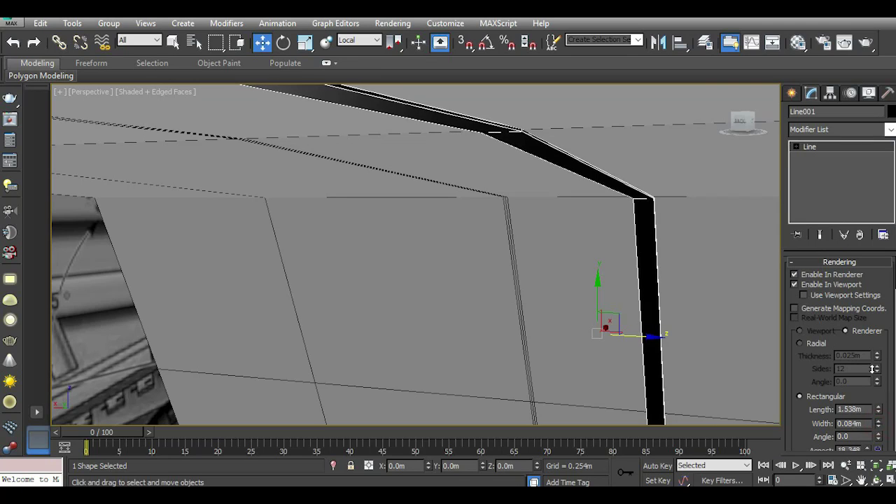
left_click_drag(878, 423, 868, 341)
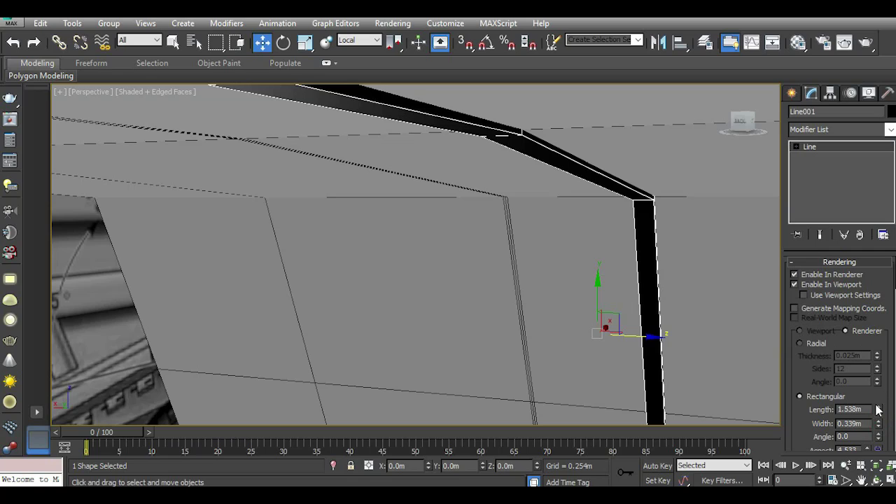
left_click_drag(878, 423, 877, 378)
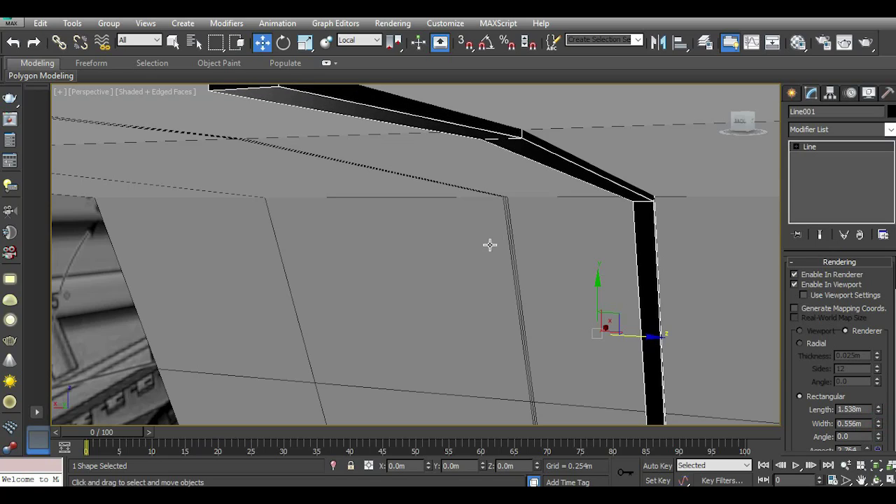
scroll(490, 244, "down", 5)
left_click_drag(742, 120, 707, 175)
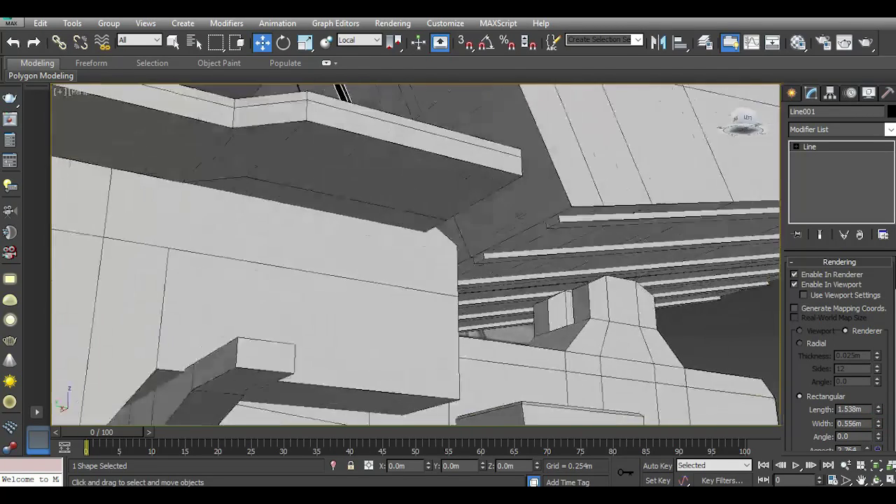
left_click_drag(744, 120, 742, 120)
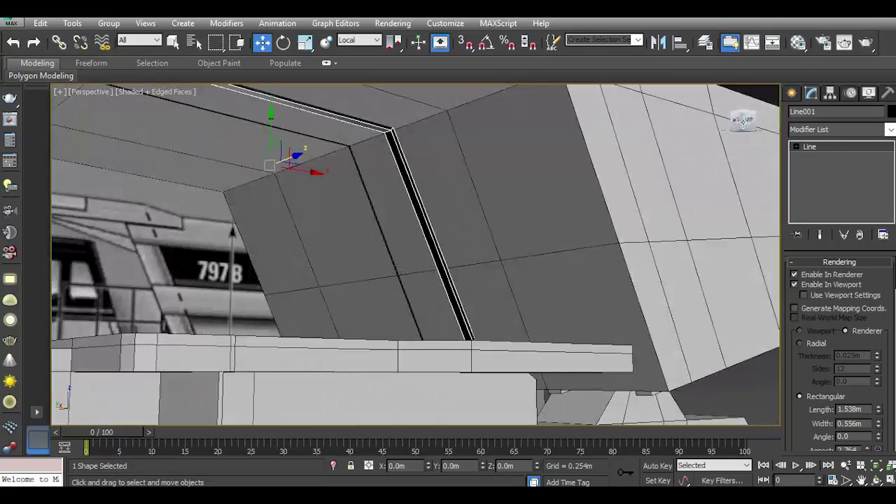
- Apply the first scene material to the line, then clear the selection
left_click(797, 43)
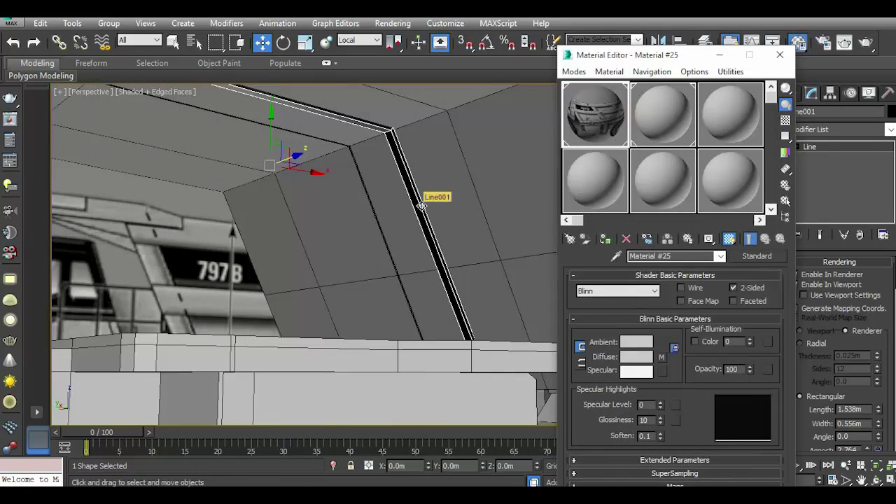
left_click_drag(594, 113, 430, 199)
left_click(779, 55)
scroll(508, 180, "down", 10)
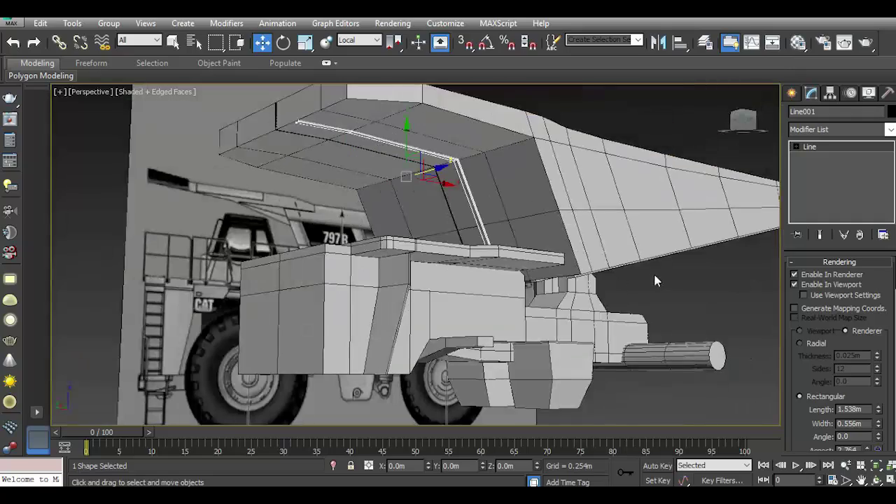
left_click(654, 275)
- Select the trim line under the canopy and frame it with Z
left_click_drag(751, 120, 746, 116)
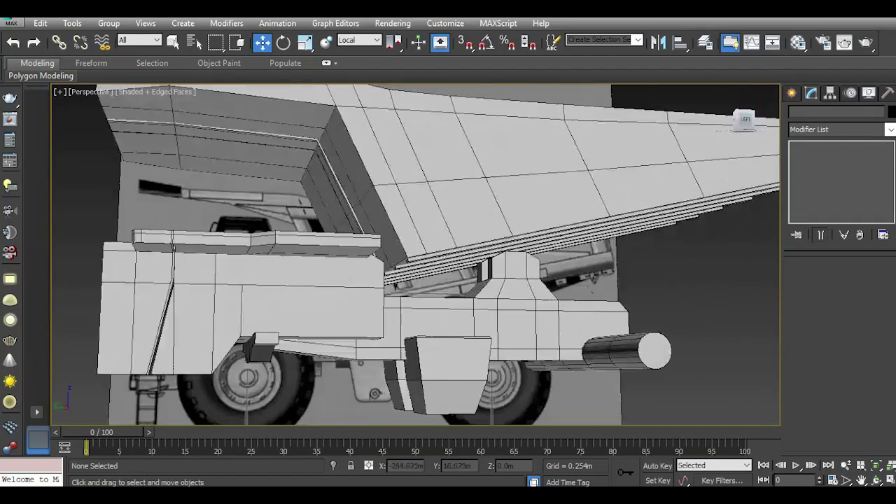
scroll(213, 128, "up", 5)
scroll(214, 128, "up", 2)
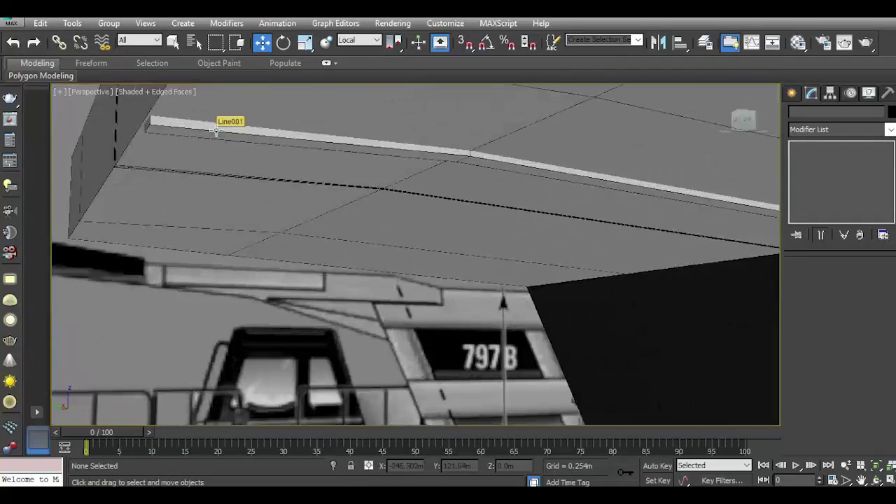
scroll(268, 120, "down", 1)
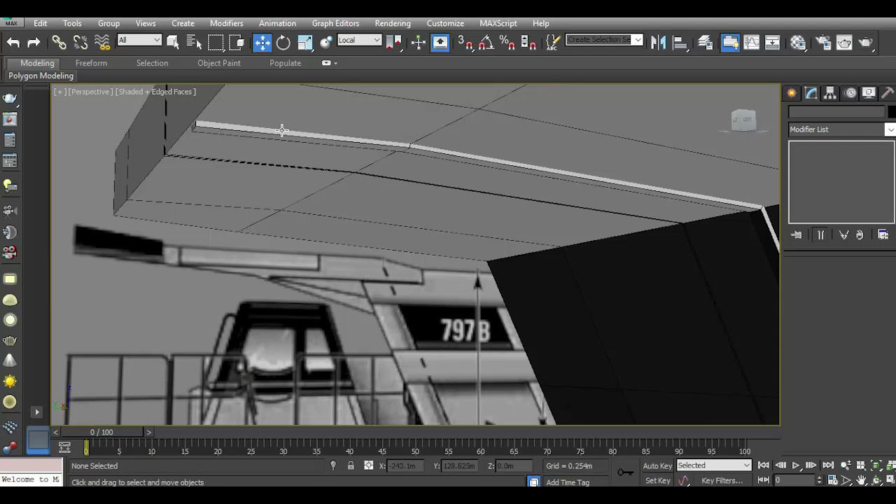
scroll(281, 129, "down", 1)
scroll(237, 129, "up", 1)
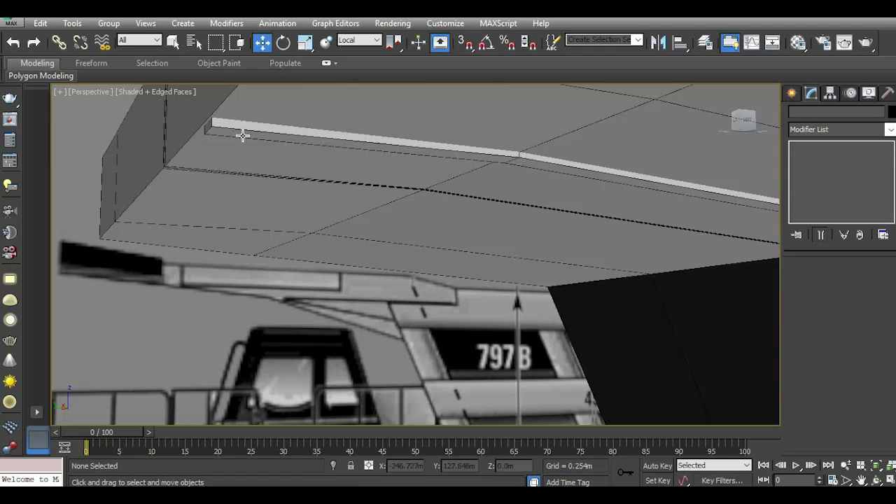
scroll(245, 135, "up", 1)
left_click(269, 139)
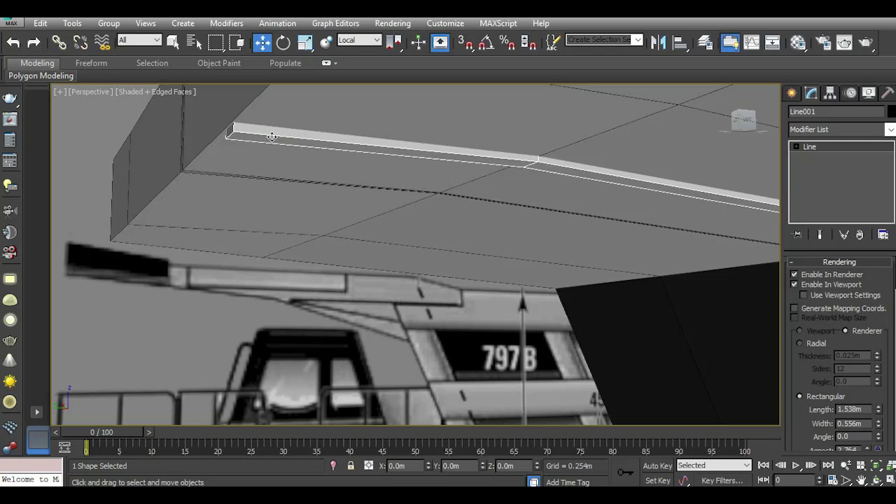
scroll(282, 142, "down", 1)
scroll(282, 142, "down", 1)
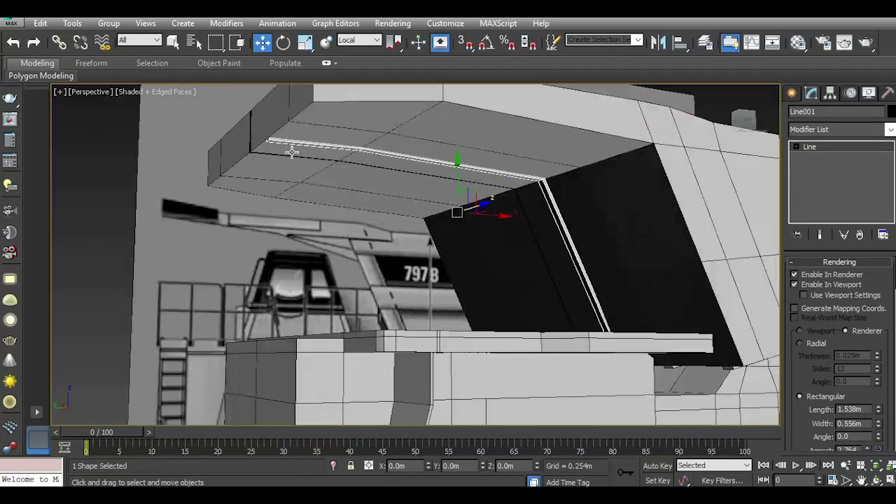
left_click_drag(744, 120, 700, 130)
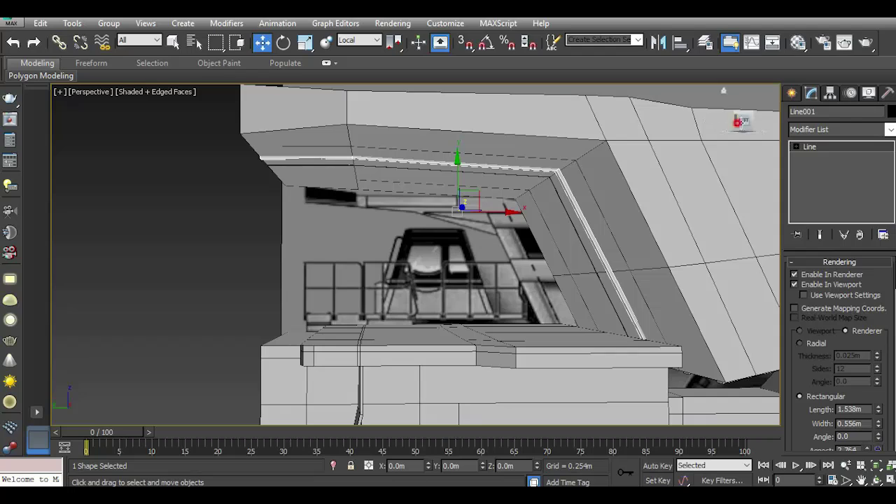
key("z")
- Undo a trial move, then position the line on the centre crease in the Back view
left_click_drag(505, 210, 665, 206)
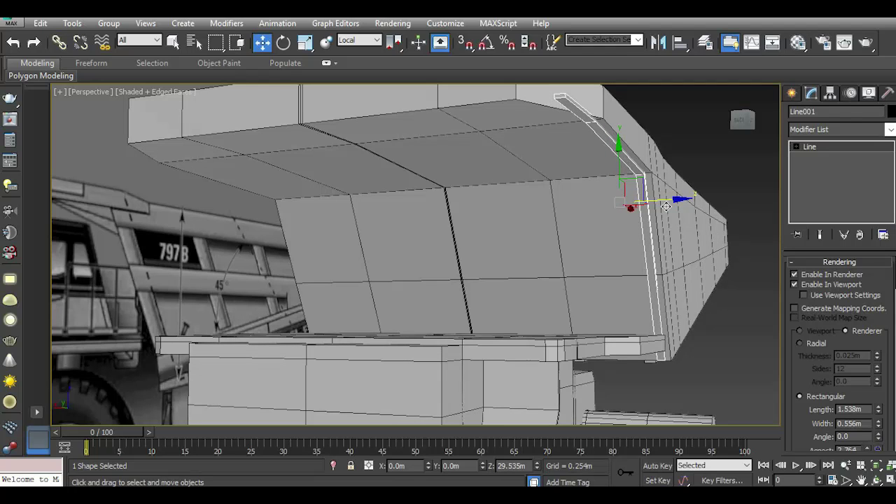
left_click(12, 41)
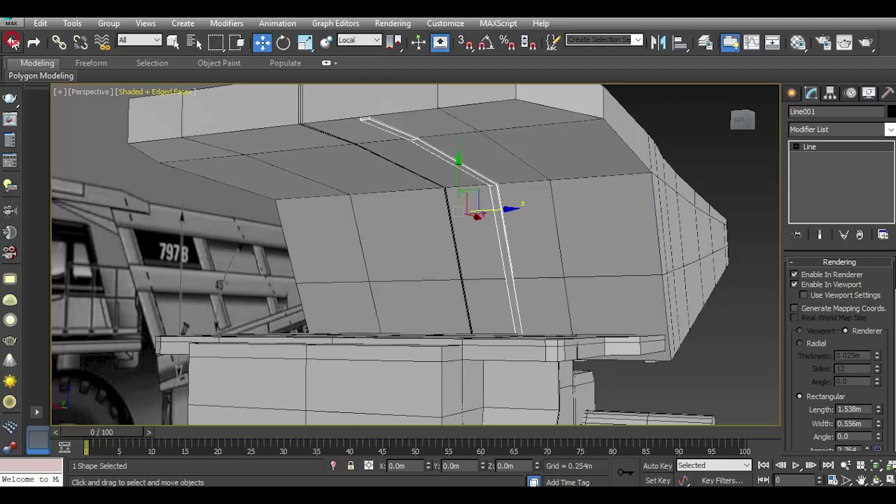
left_click(743, 119)
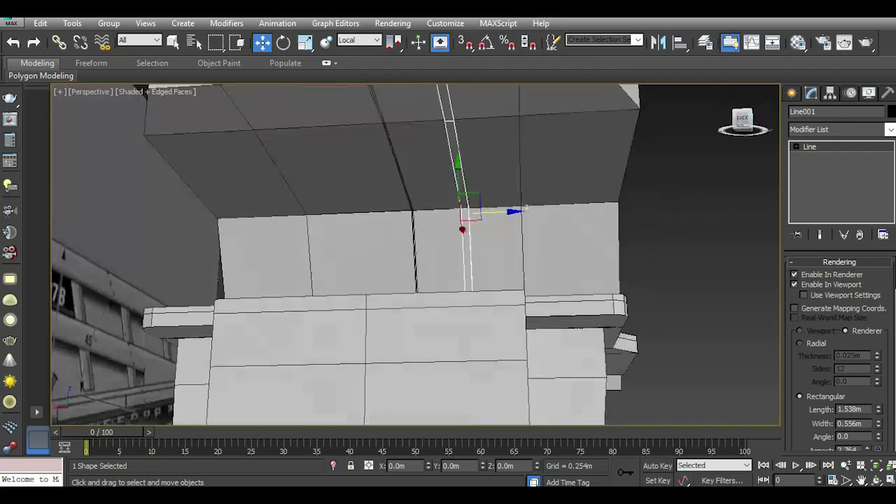
mouse_move(493, 212)
left_mouse_down()
mouse_move(441, 204)
mouse_move(517, 216)
mouse_move(506, 218)
left_mouse_up()
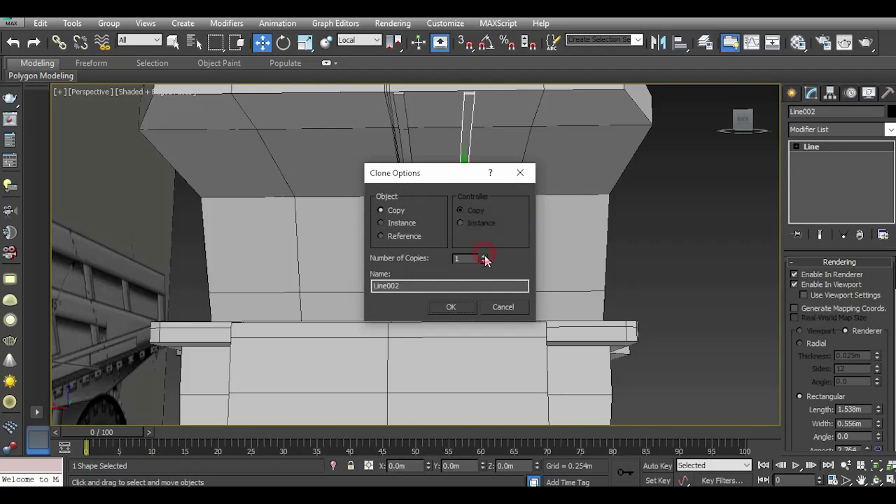
- Accept the clone as a Copy, reselect Line001 and turn off its viewport thickness
left_click(450, 307)
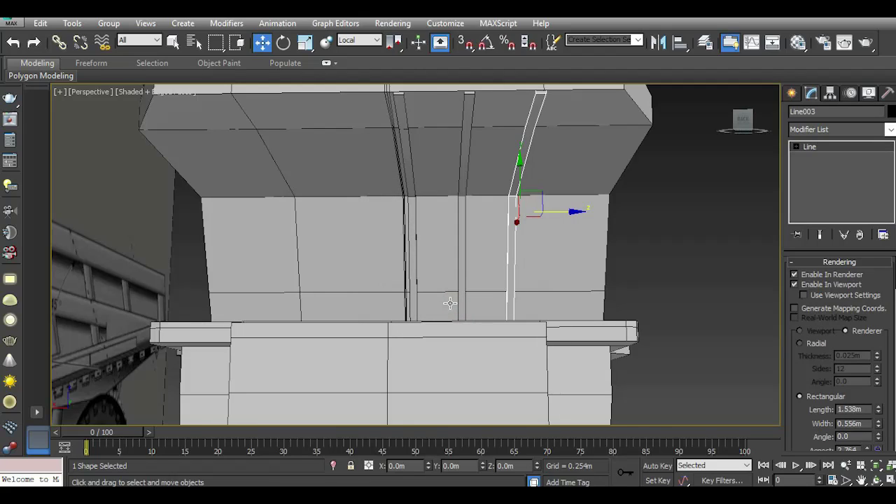
left_click_drag(743, 119, 741, 121)
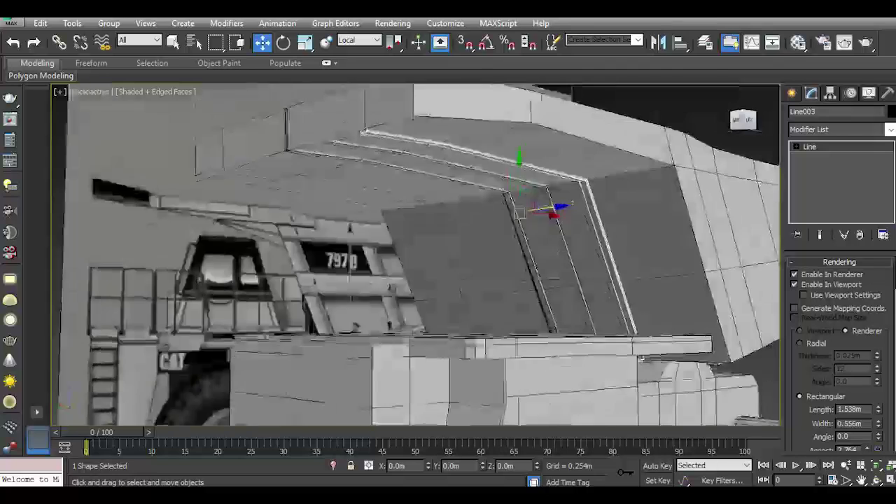
left_click_drag(742, 121, 735, 123)
left_click(420, 188)
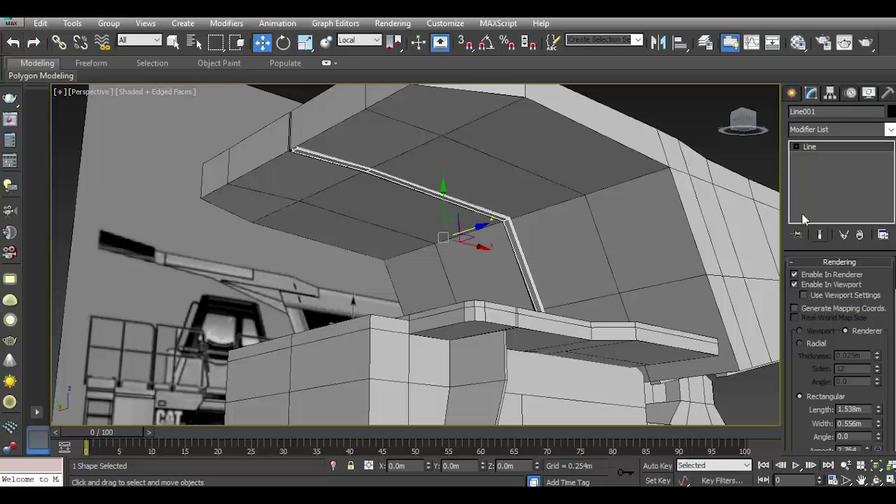
left_click(797, 284)
- Nudge Line001's end vertex to the canopy edge and re-enable its viewport thickness
left_click(795, 147)
left_click(820, 157)
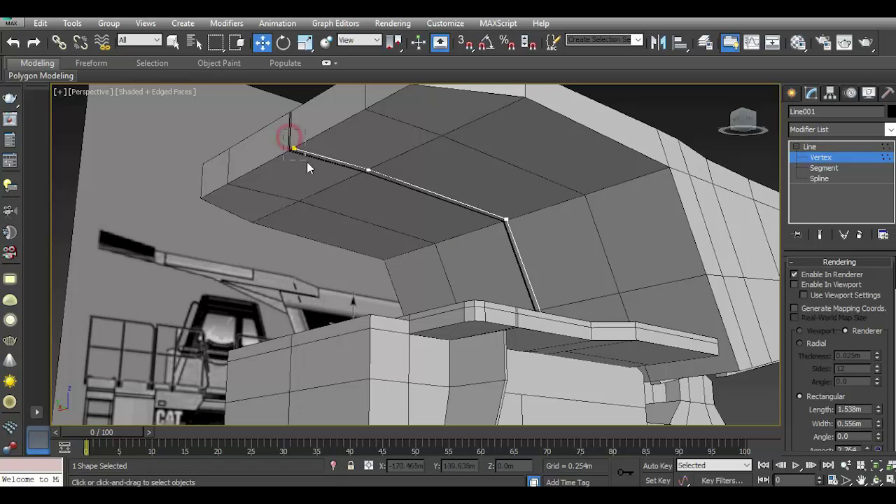
left_click_drag(289, 137, 309, 165)
scroll(292, 145, "up", 3)
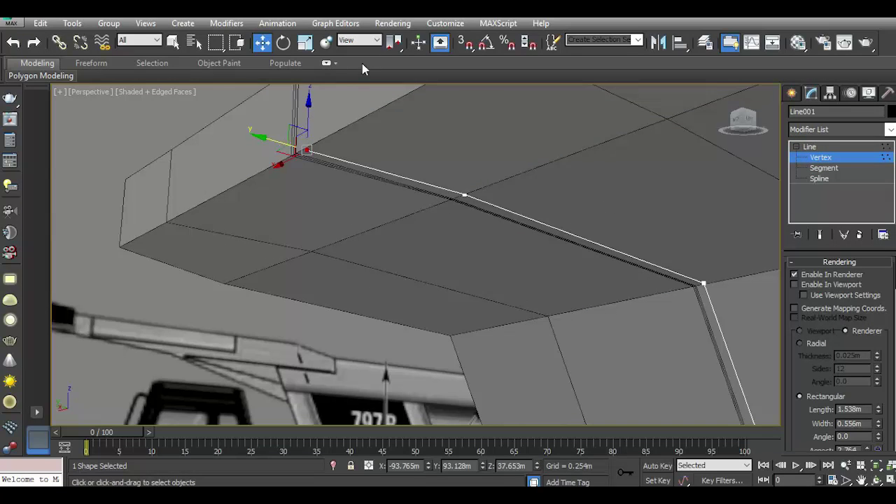
left_click_drag(259, 137, 276, 142)
left_click(812, 147)
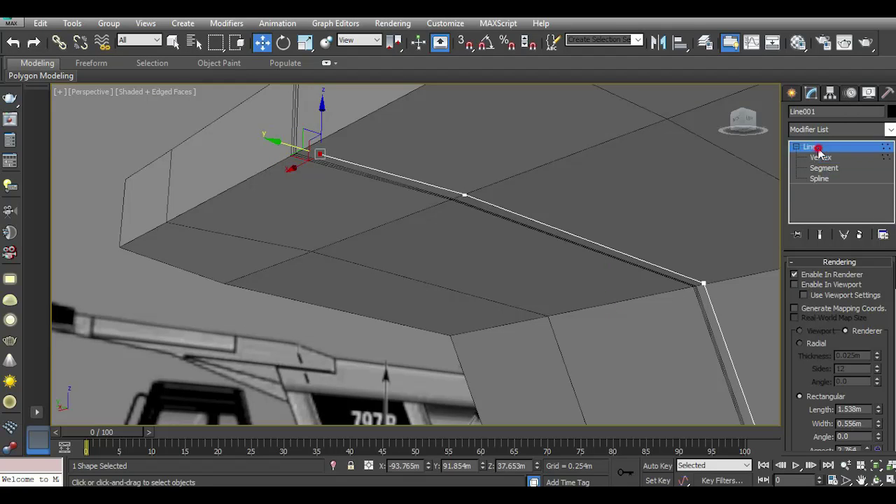
left_click(816, 285)
- Shift-drag two copies of the strip and place another near the canopy's outer edge
mouse_move(399, 156)
middle_mouse_down("alt")
mouse_move(565, 161)
mouse_move(539, 238)
middle_mouse_up("alt")
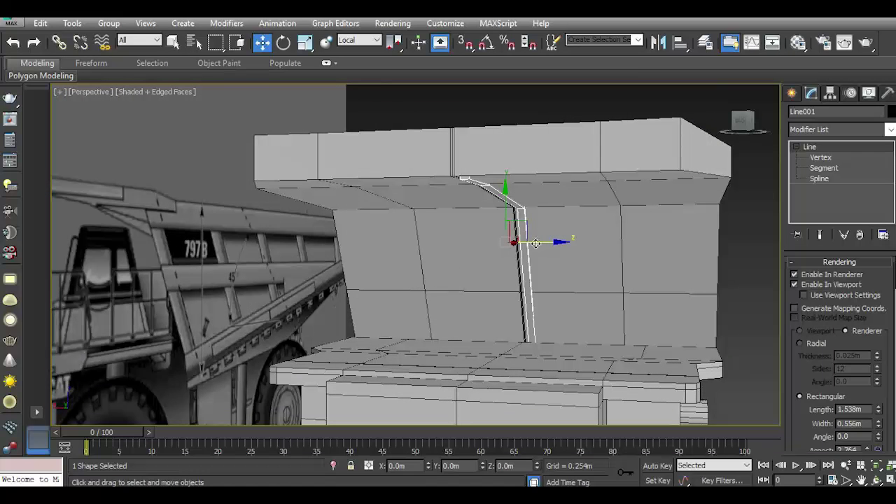
left_click_drag(536, 243, 595, 244, "shift")
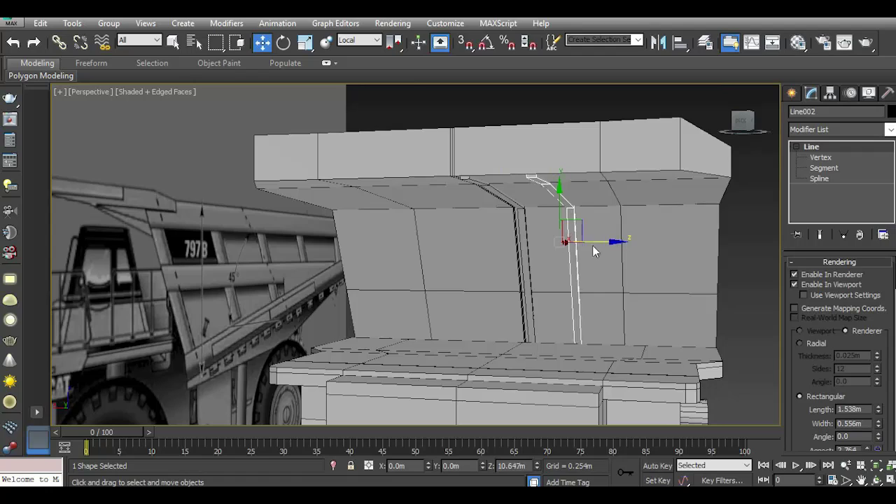
left_click_drag(595, 245, 592, 245, "shift")
left_click(463, 306)
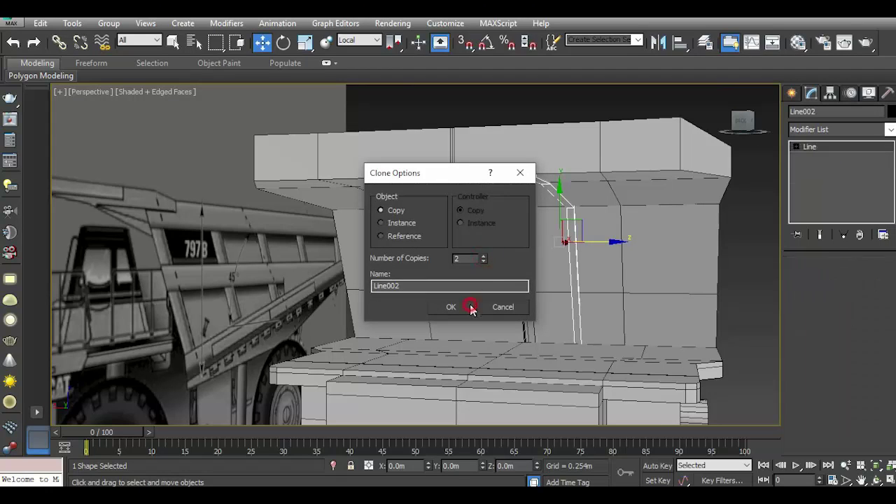
left_click_drag(740, 128, 742, 126)
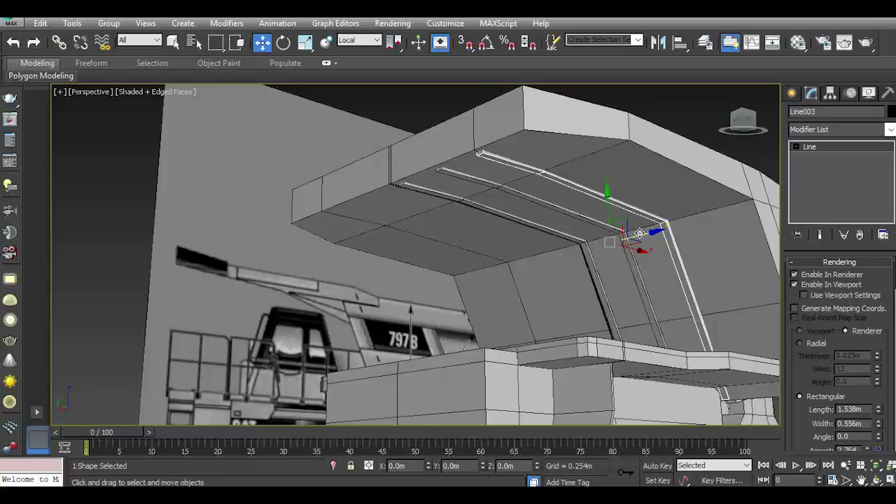
left_click_drag(639, 233, 695, 214, "shift")
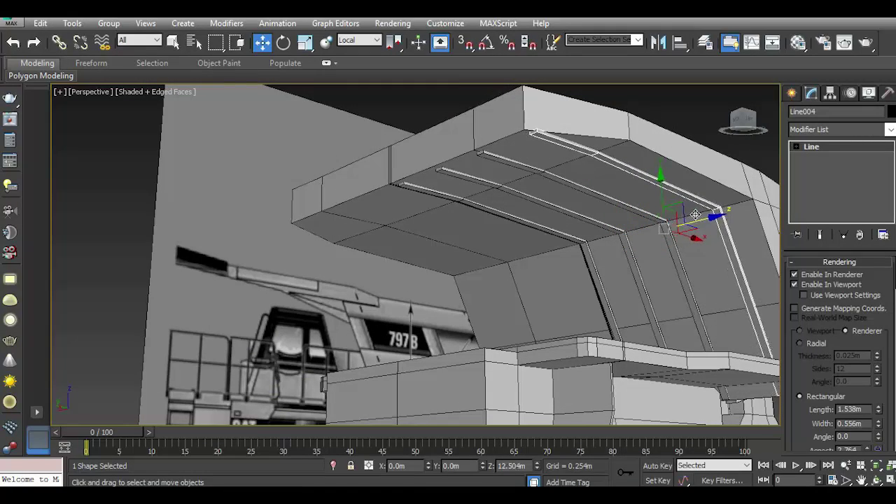
left_click_drag(694, 214, 690, 229, "shift")
left_click(467, 306)
- Select Line003, then the outermost strip Line004, and view from below
left_click_drag(742, 121, 707, 126)
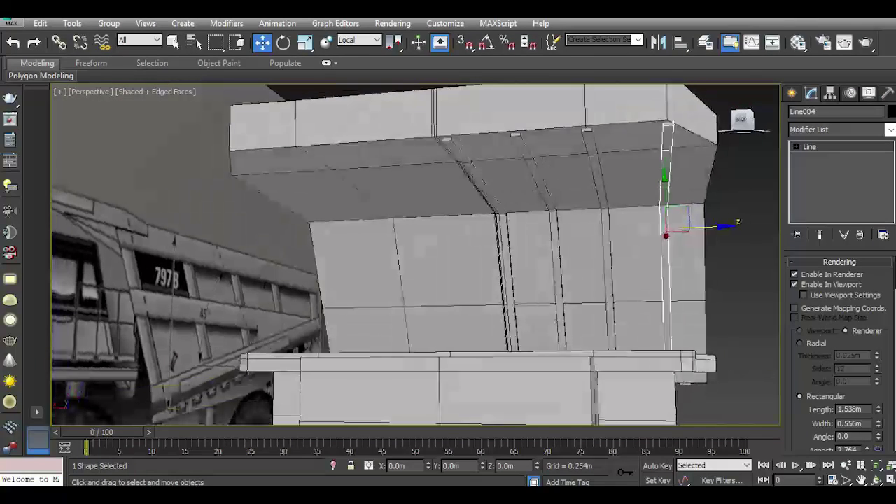
left_click(605, 244)
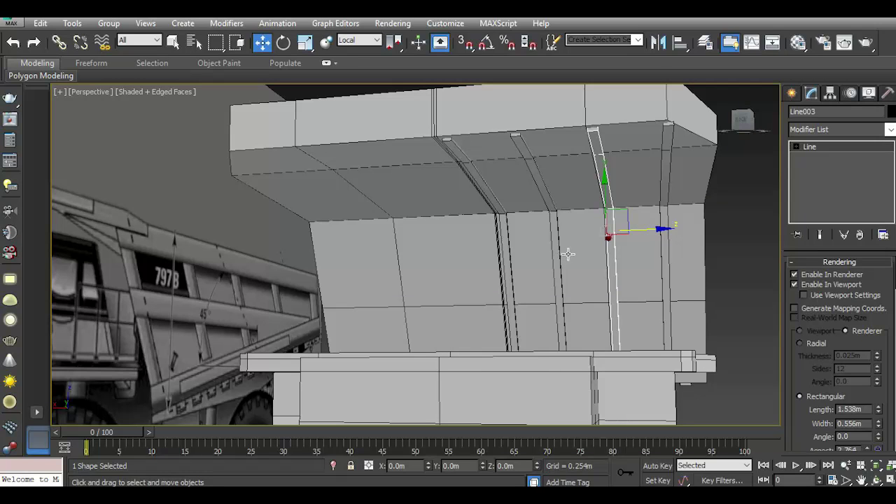
left_click(662, 160)
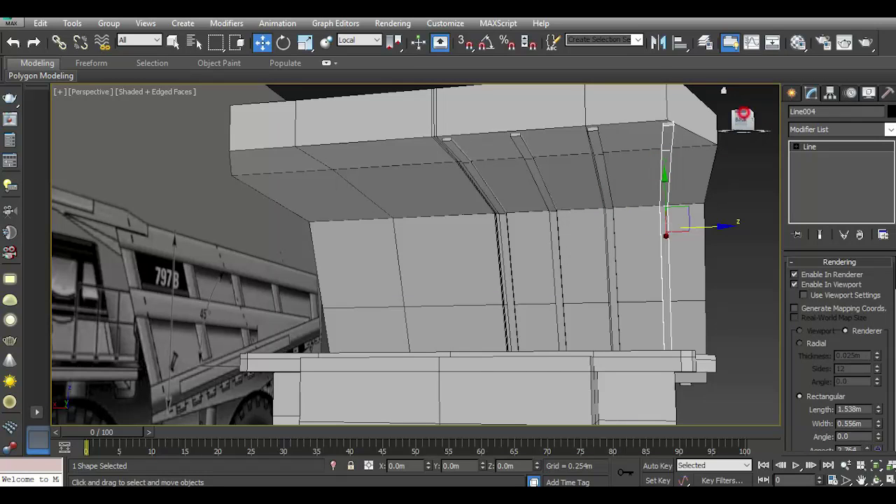
left_click(744, 114)
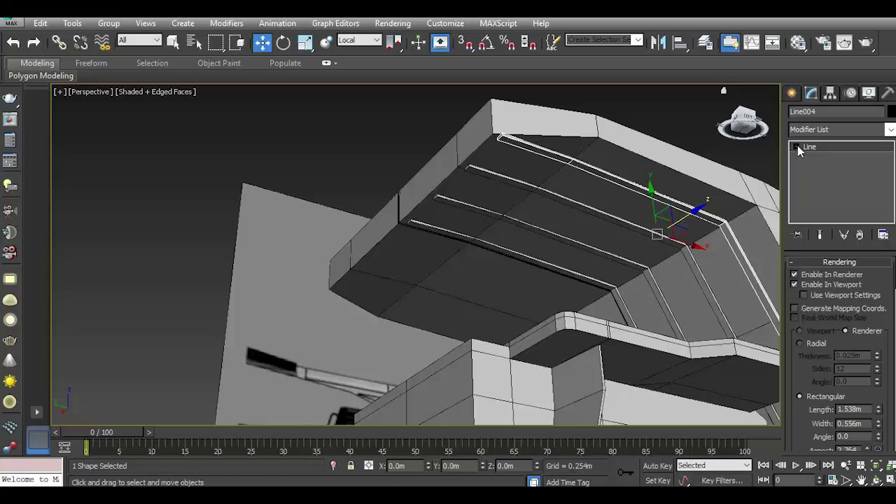
- Shift Line004's end vertex inward along the canopy with its thickness temporarily hidden
left_click(795, 274)
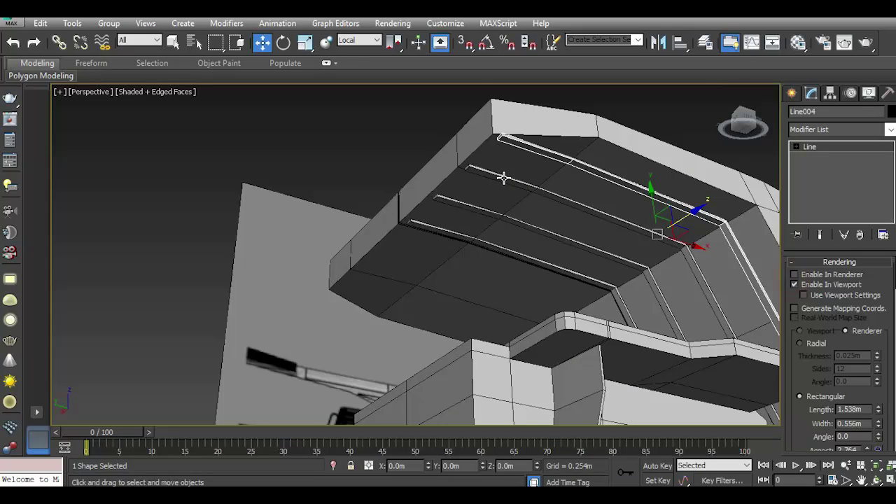
left_click(795, 284)
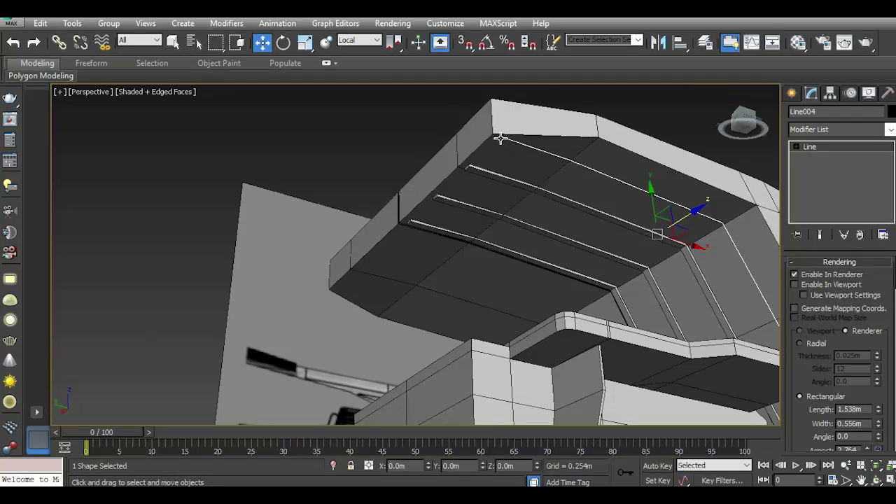
scroll(499, 138, "up", 3)
left_click(796, 146)
left_click(820, 157)
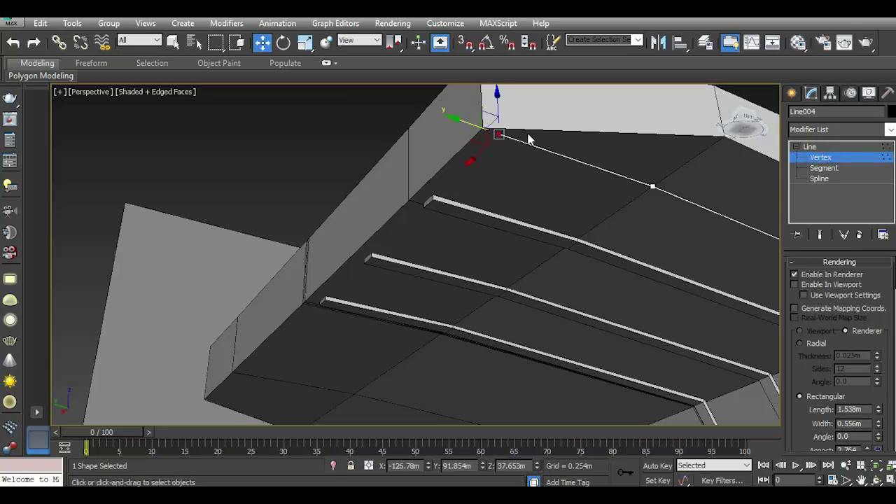
left_click_drag(486, 151, 518, 163)
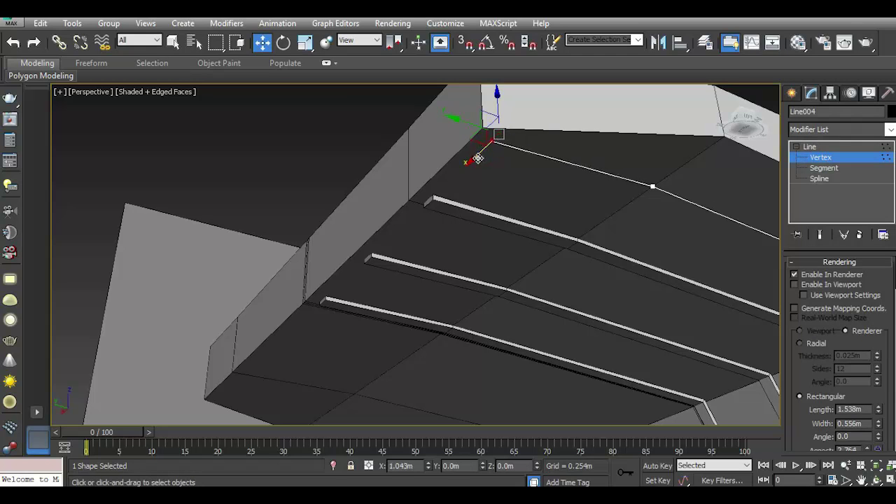
middle_click_drag(515, 154, 520, 159, "alt")
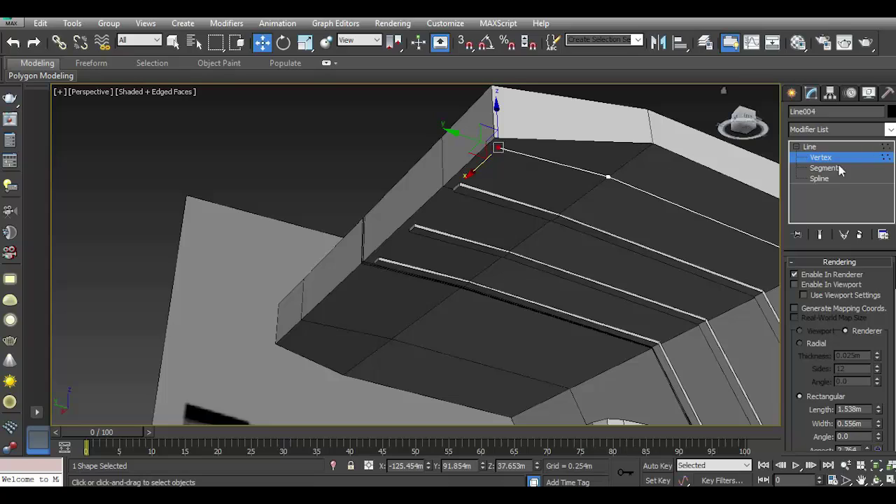
left_click(805, 283)
left_click(809, 147)
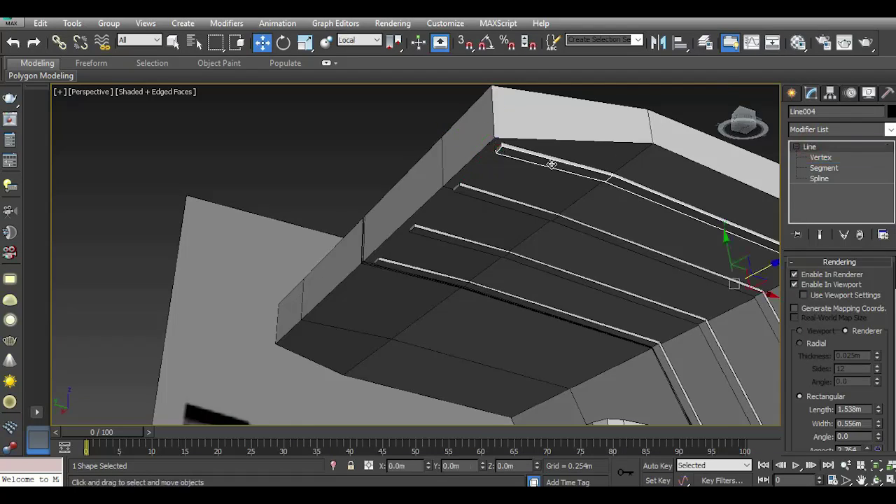
left_click(742, 123)
- View the box from the back and zoom to inspect the column at the canopy edge
left_click(743, 120)
left_click(743, 120)
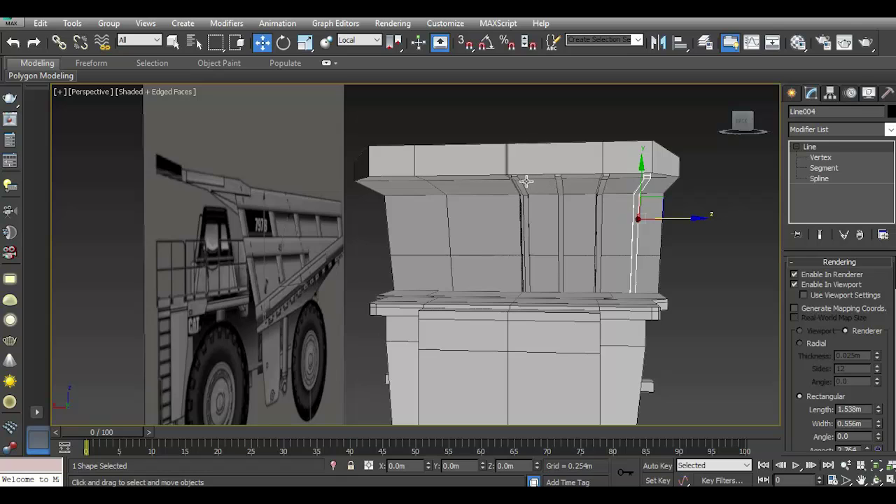
scroll(526, 181, "up", 4)
scroll(504, 176, "up", 3)
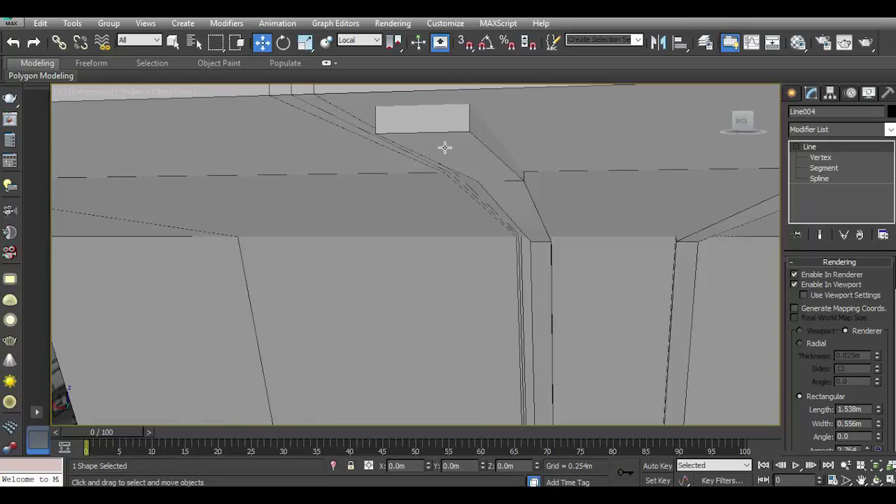
scroll(430, 136, "down", 2)
scroll(430, 136, "down", 2)
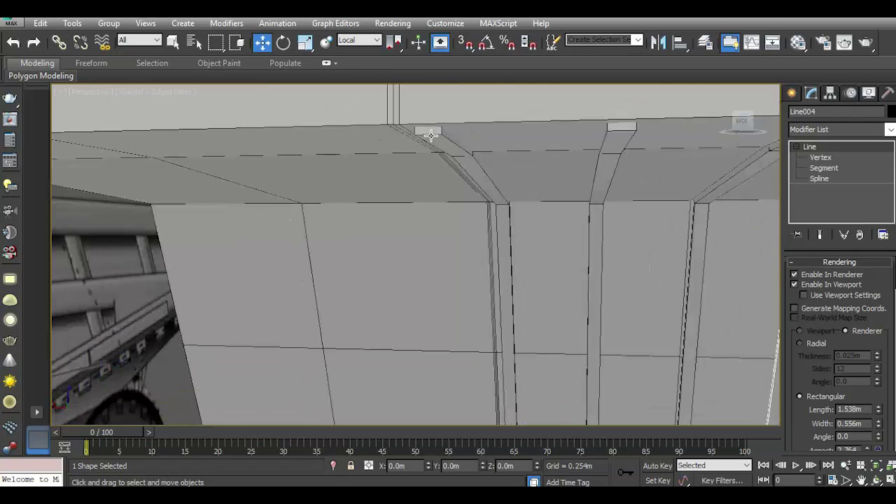
scroll(430, 136, "down", 5)
- Convert Line004 to Editable Poly and attach the three other column struts
right_click(813, 180)
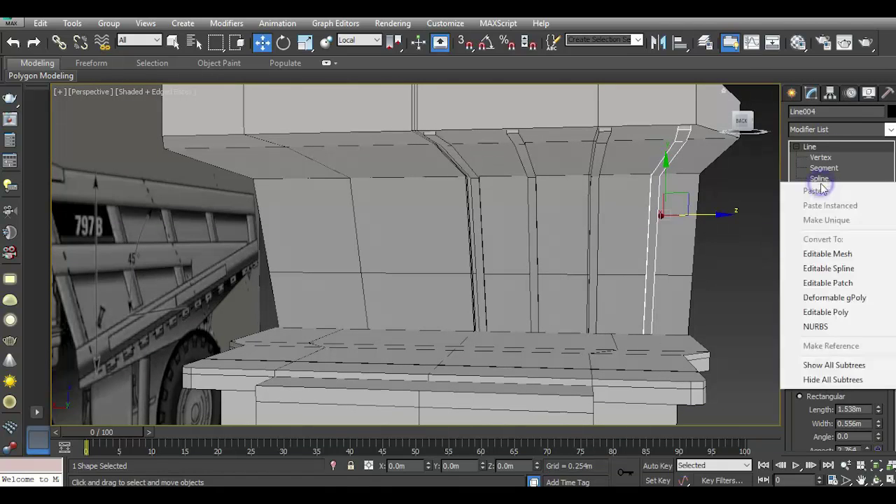
left_click(826, 312)
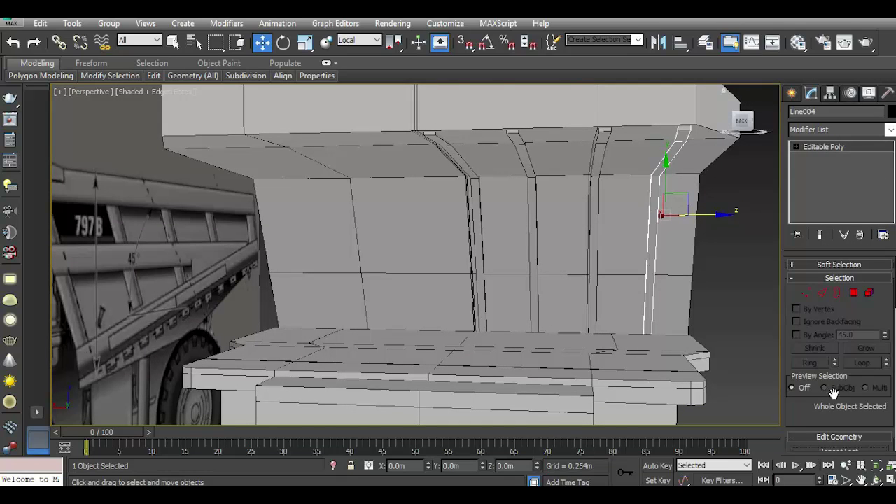
left_click_drag(833, 393, 819, 324)
left_click(807, 440)
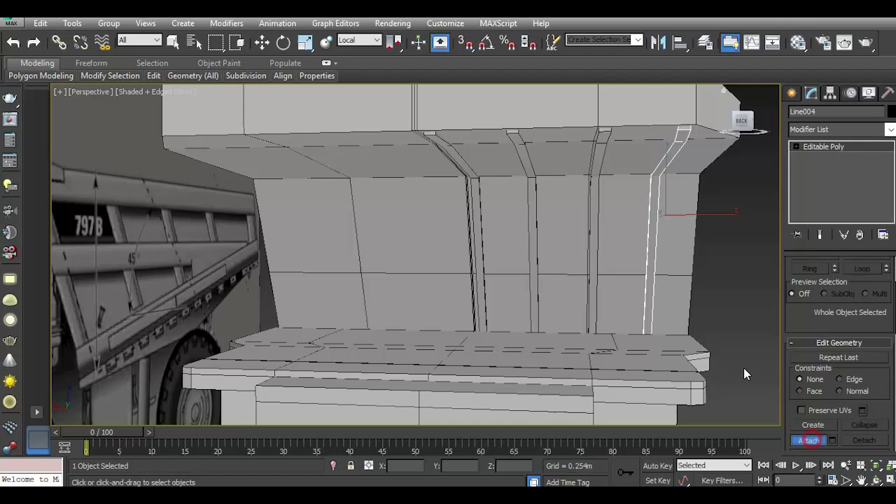
left_click(591, 262)
left_click(530, 256)
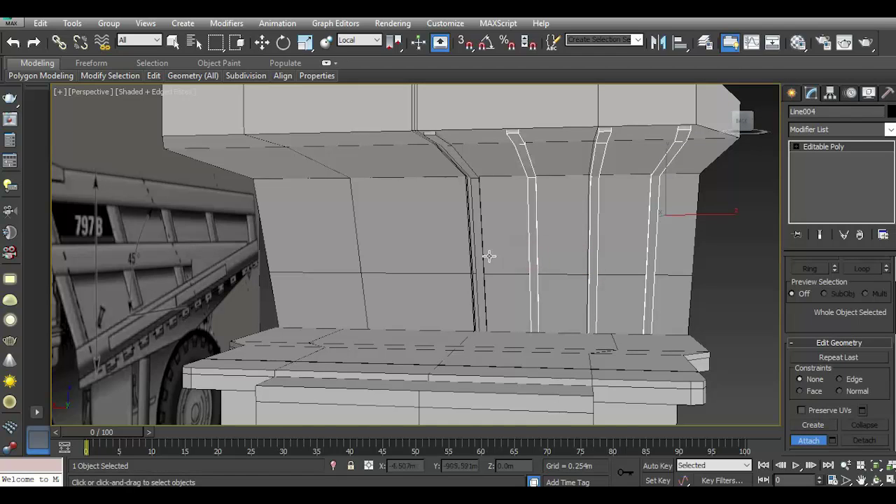
left_click(480, 252)
key("1")
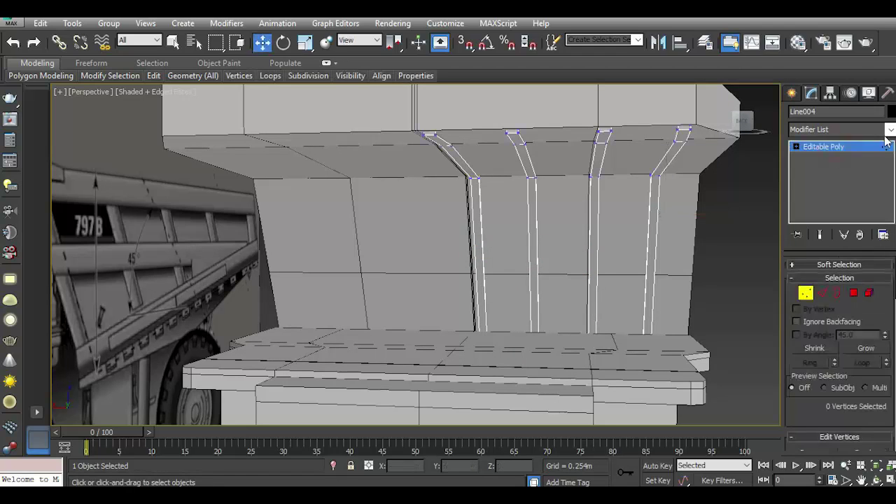
left_click(881, 149)
- Add a Symmetry modifier to the combined struts
left_click(889, 128)
scroll(850, 315, "down", 10)
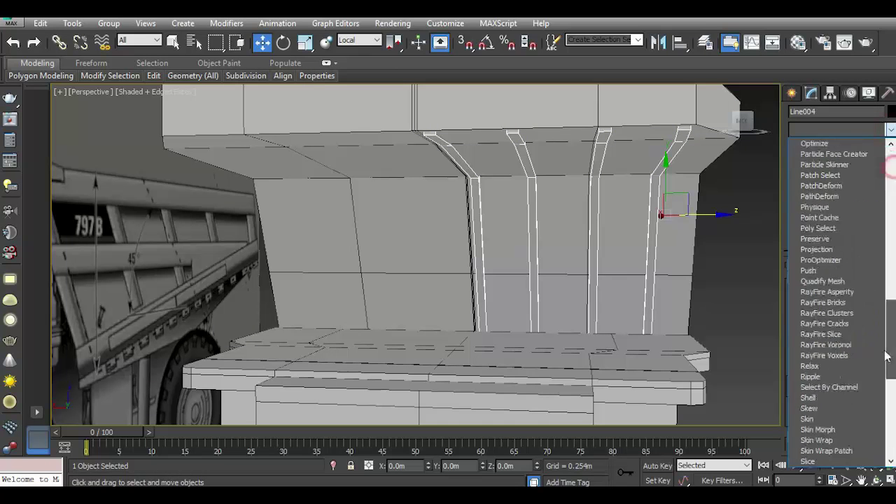
scroll(850, 351, "down", 10)
left_click(815, 238)
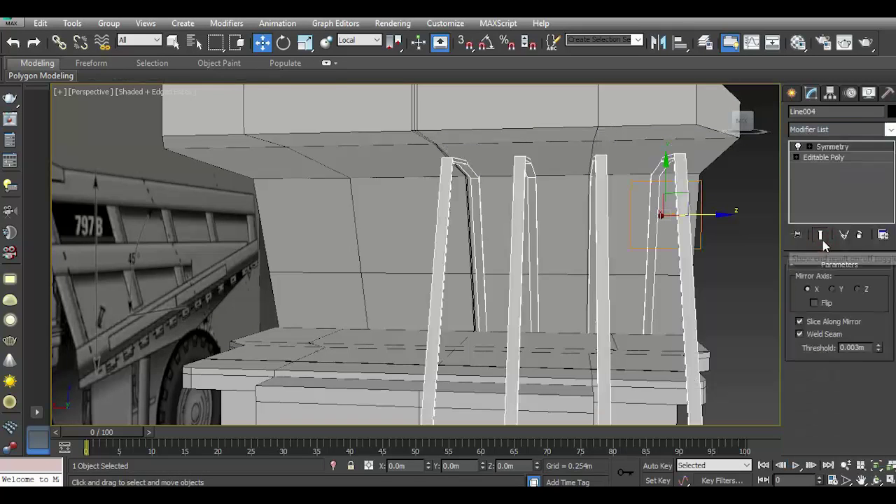
scroll(625, 175, "down", 3)
left_click_drag(755, 136, 728, 140)
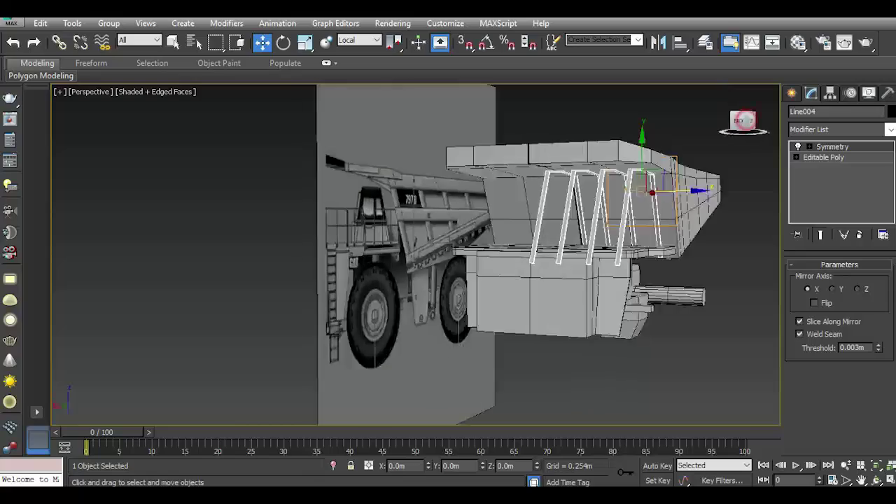
scroll(616, 182, "up", 5)
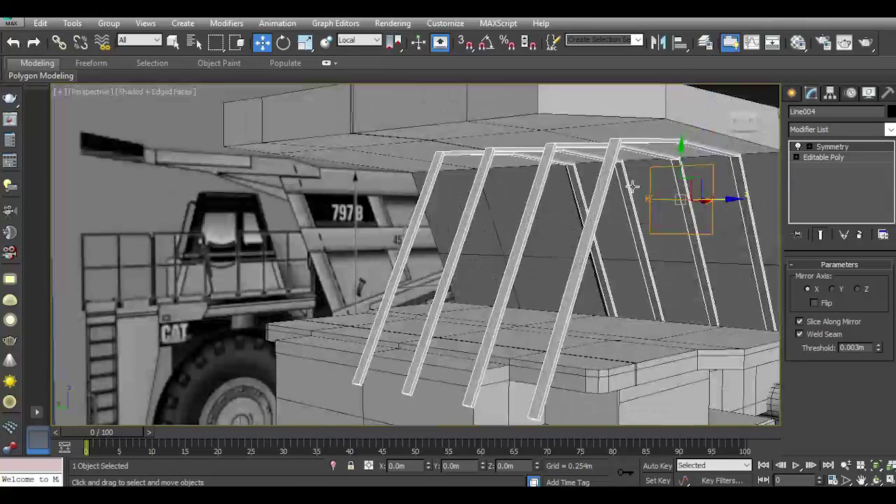
- Set the Symmetry mirror axis to Z and slide the mirror plane to space the struts evenly
left_click(822, 147)
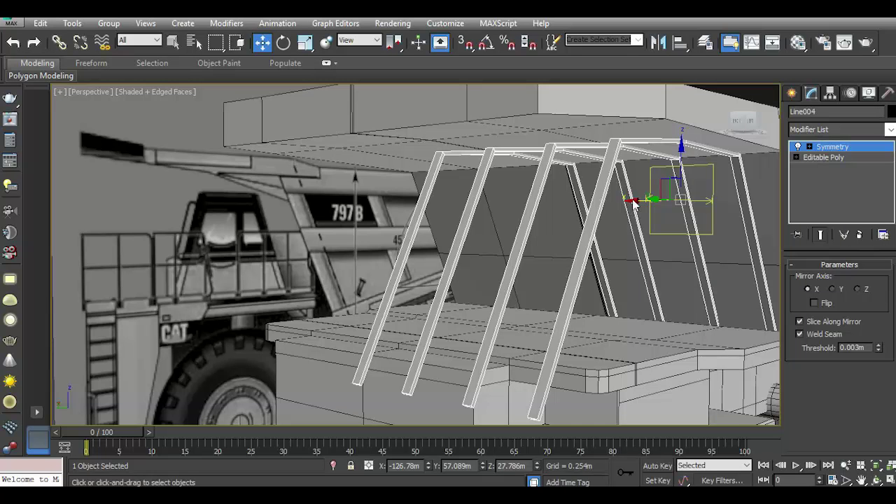
left_click_drag(634, 201, 608, 203)
left_click(13, 42)
left_click(858, 288)
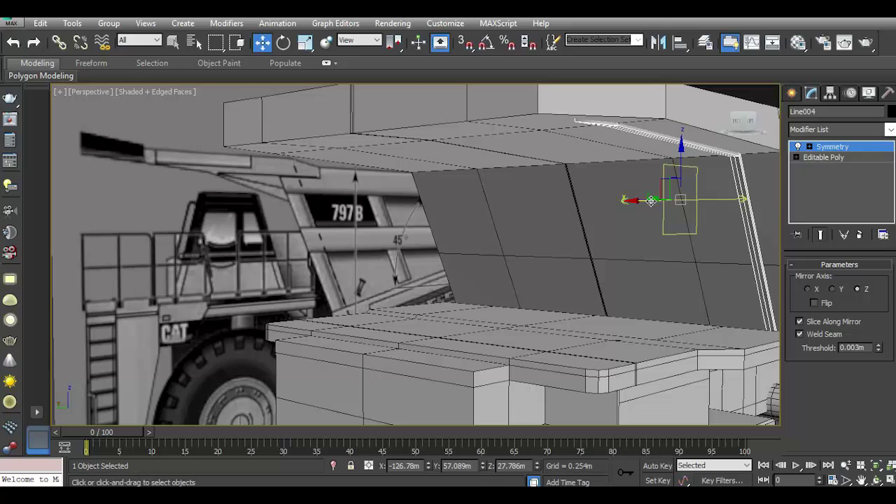
left_click_drag(651, 201, 500, 203)
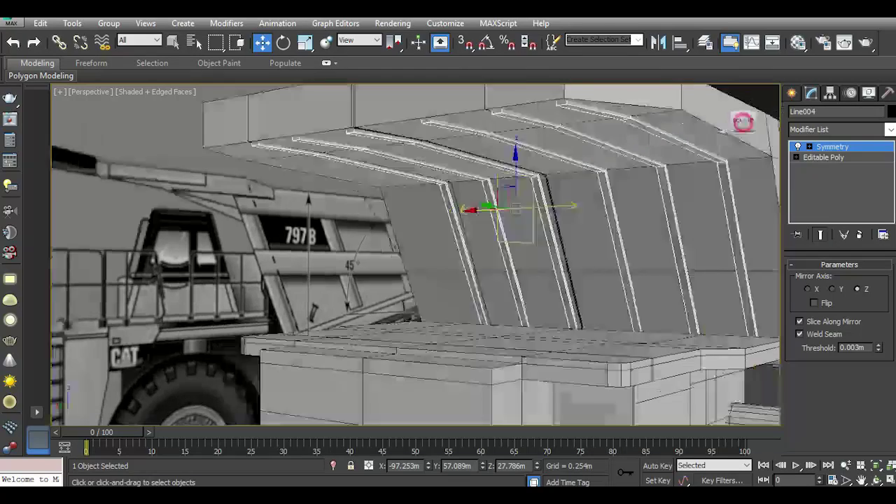
left_click_drag(744, 121, 714, 126)
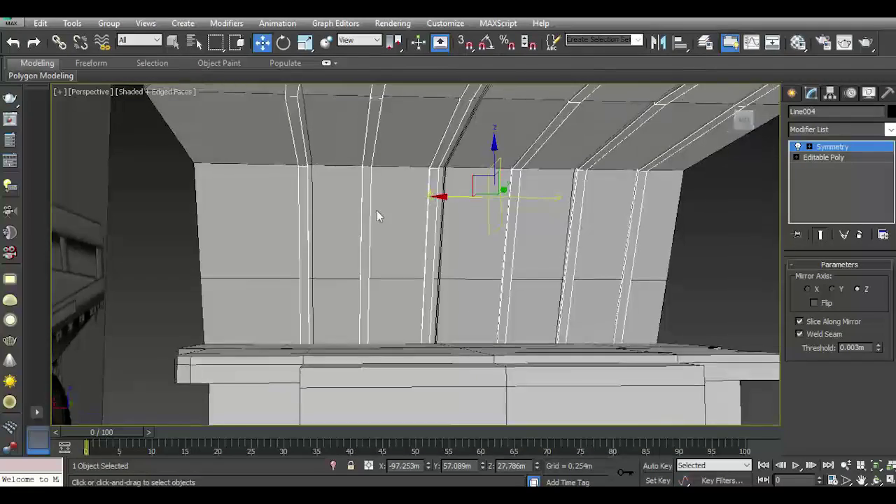
left_click_drag(452, 197, 408, 199)
- Finish the Symmetry mirror, deselect everything, and turn the view front-on toward the truck bed
scroll(474, 277, "down", 4)
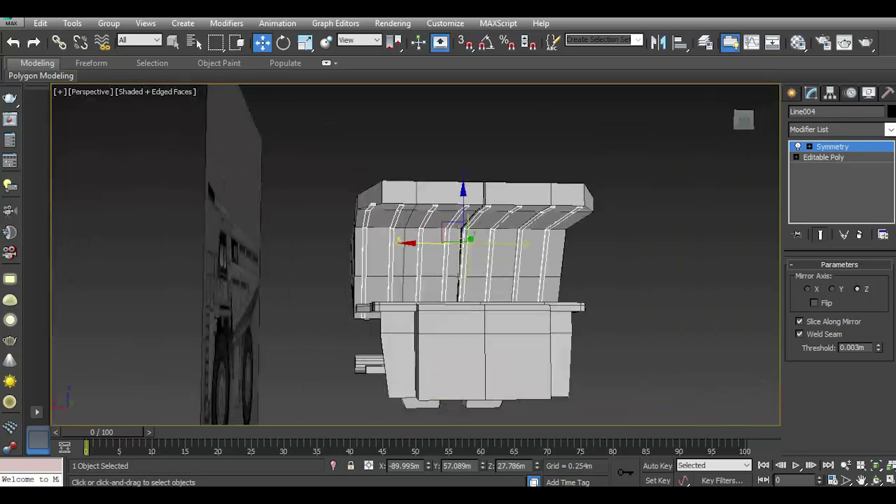
left_click(846, 146)
left_click(724, 254)
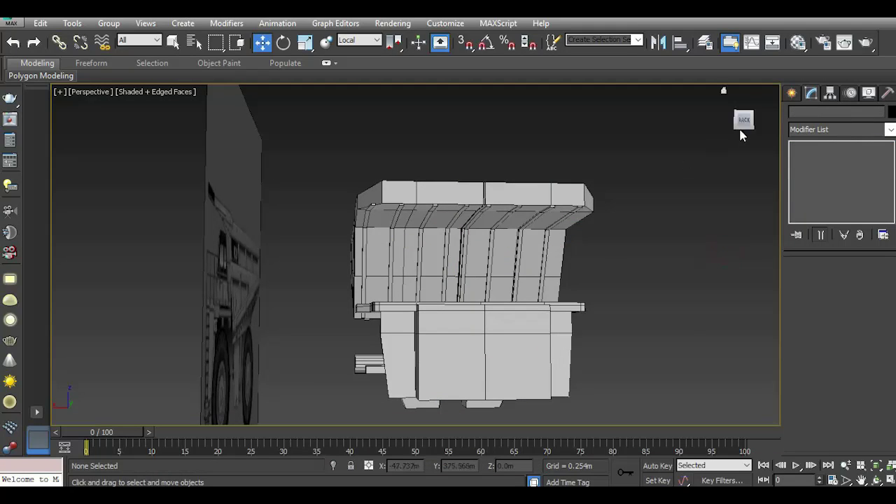
left_click(741, 120)
left_click_drag(742, 120, 744, 126)
scroll(751, 279, "up", 2)
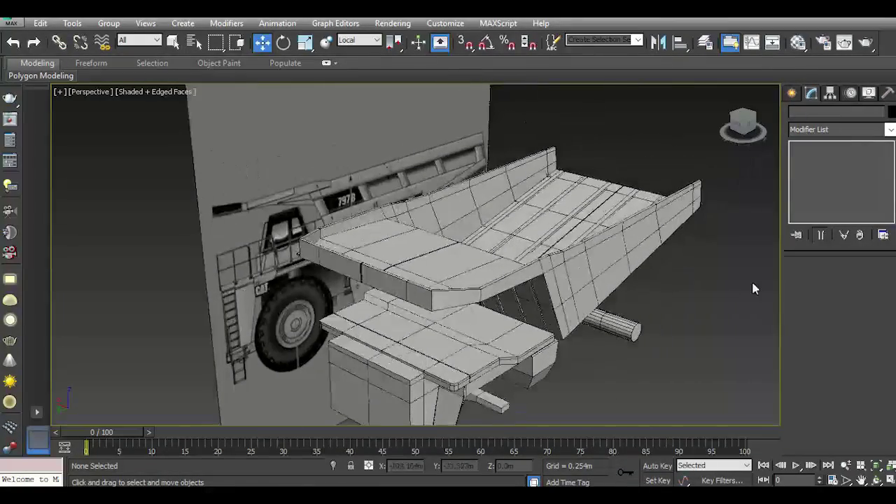
left_click(742, 125)
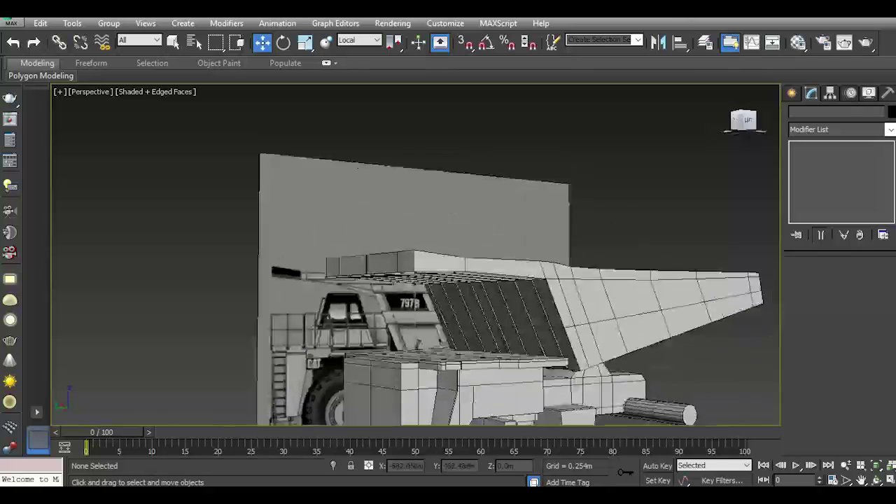
middle_click_drag(575, 317, 568, 277)
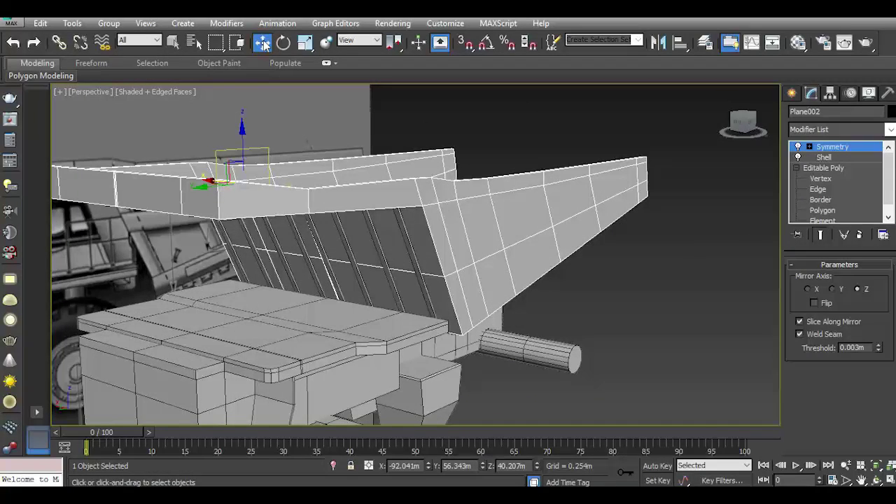
- At Polygon level, select the five tapered upper faces along the bed's side panel
left_click(822, 210)
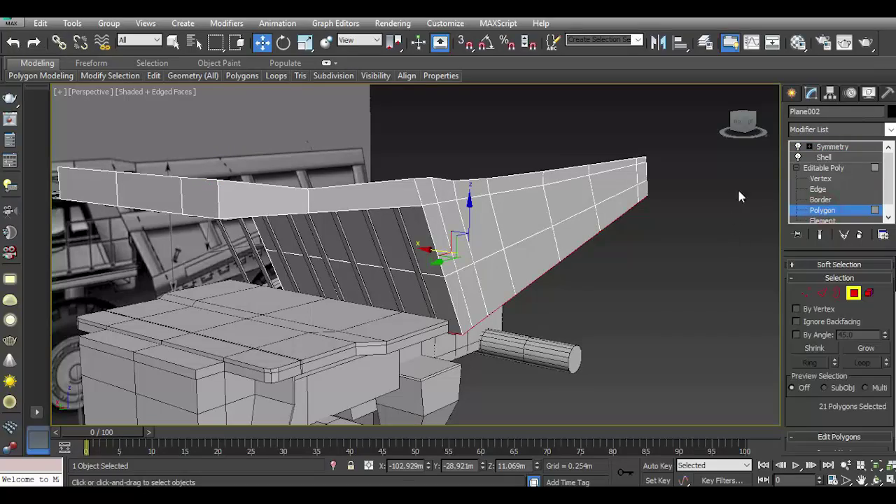
mouse_move(744, 124)
left_mouse_down()
mouse_move(754, 128)
mouse_move(747, 126)
left_mouse_up()
left_click(373, 259)
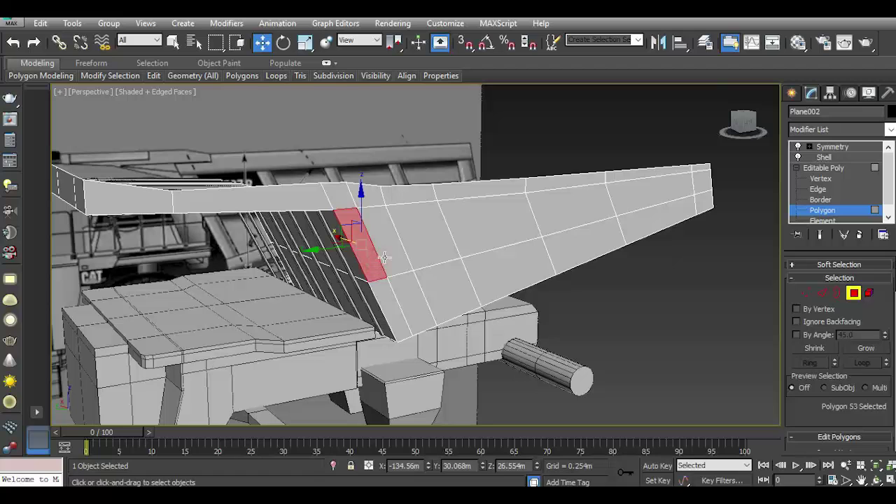
left_click(392, 250, "ctrl")
left_click(444, 239, "ctrl")
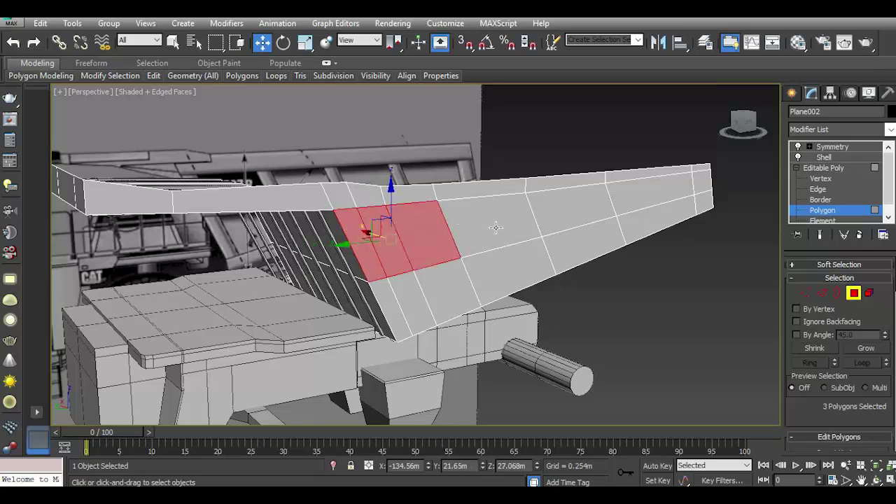
left_click(495, 227, "ctrl")
left_click(567, 210, "ctrl")
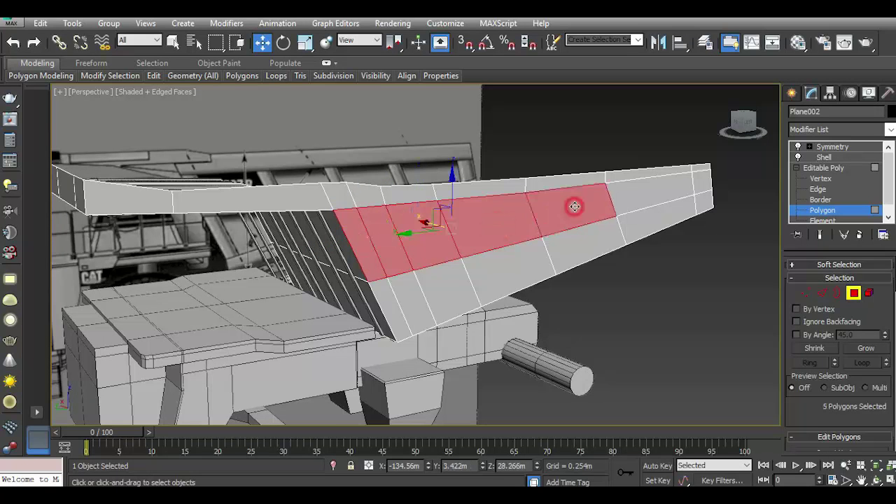
left_click(670, 196, "ctrl")
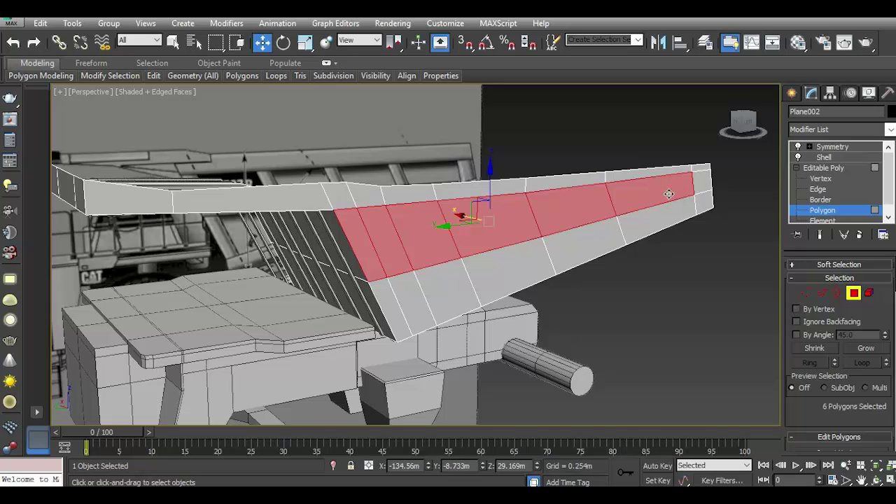
left_click(371, 256, "alt")
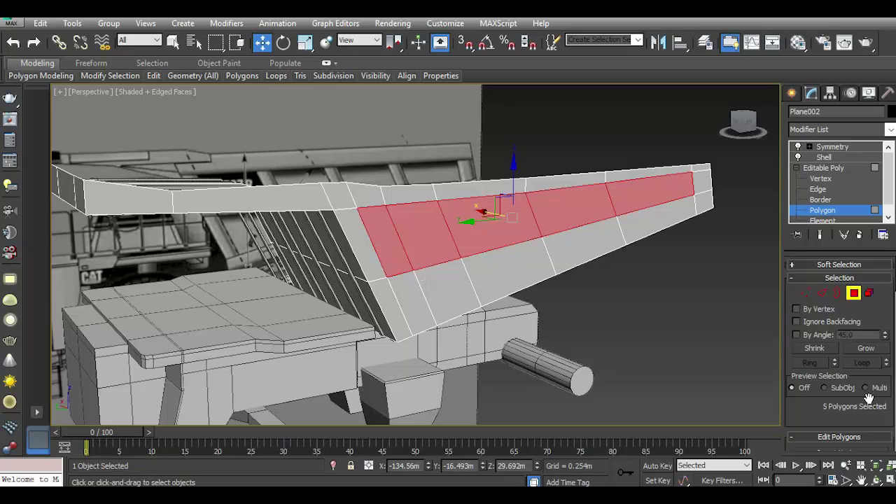
scroll(868, 397, "down", 1)
scroll(864, 378, "down", 4)
- Inset the five selected faces by about 1.076m, replacing an earlier 0.098m attempt
left_click(862, 358)
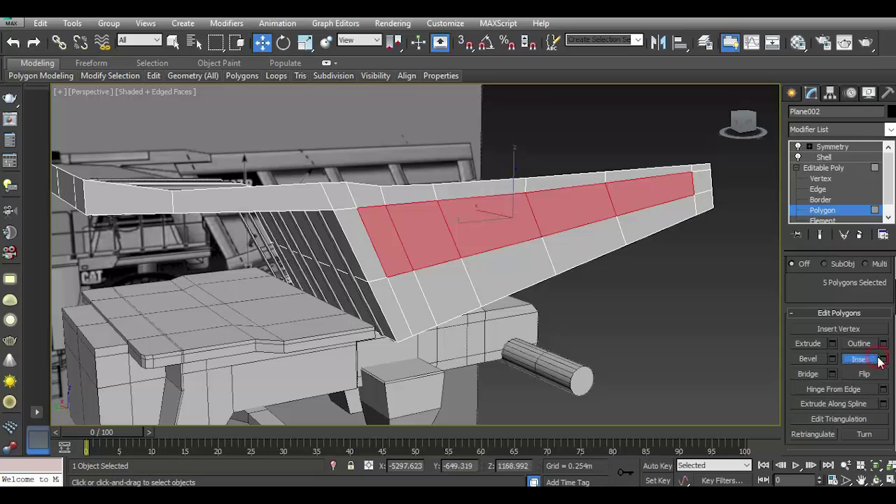
left_click(883, 361)
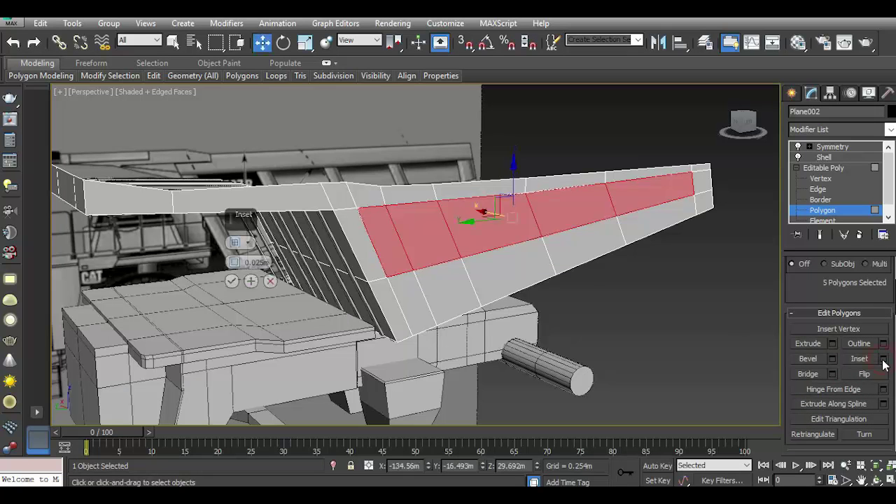
scroll(495, 239, "up", 3)
left_click_drag(235, 260, 235, 231)
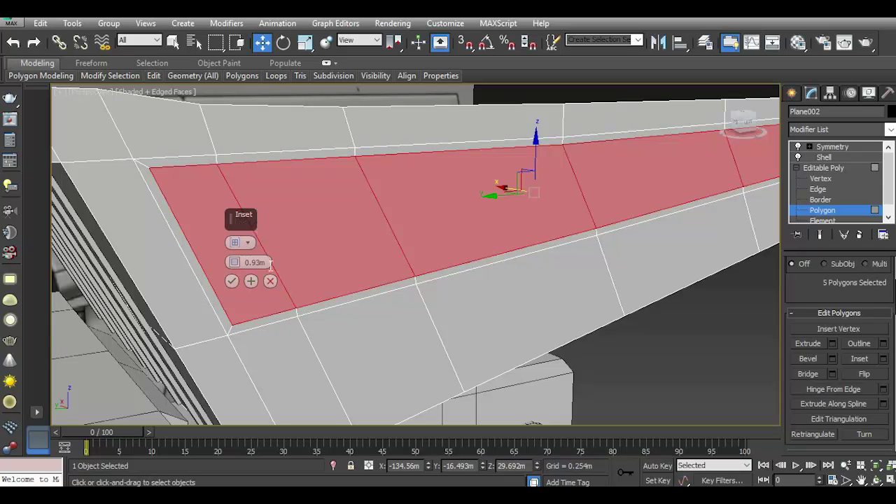
left_click(231, 281)
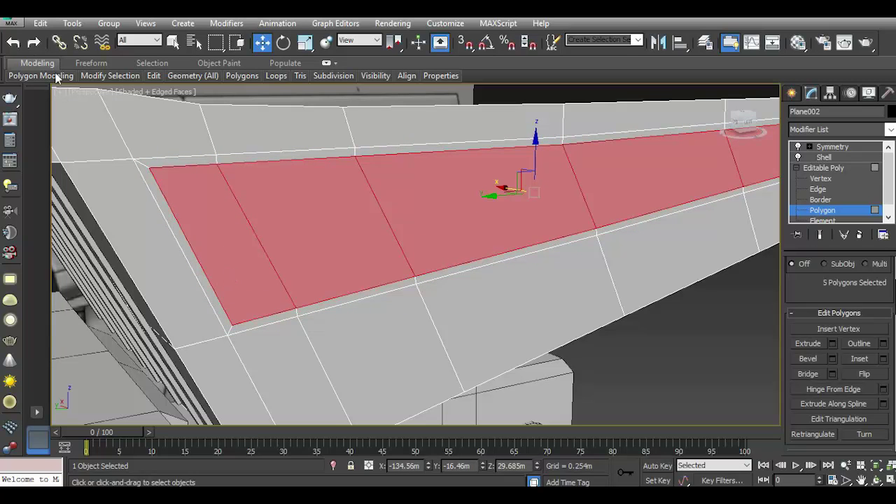
left_click(13, 42)
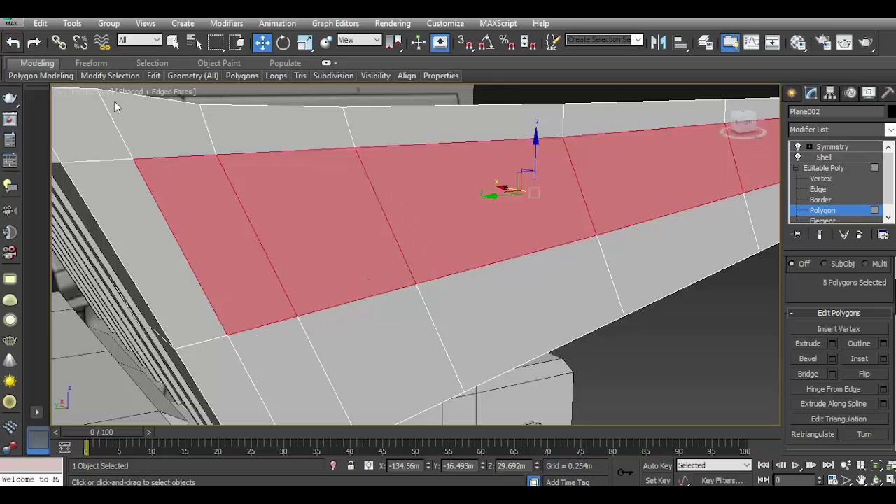
left_click(882, 360)
left_click_drag(232, 260, 231, 237)
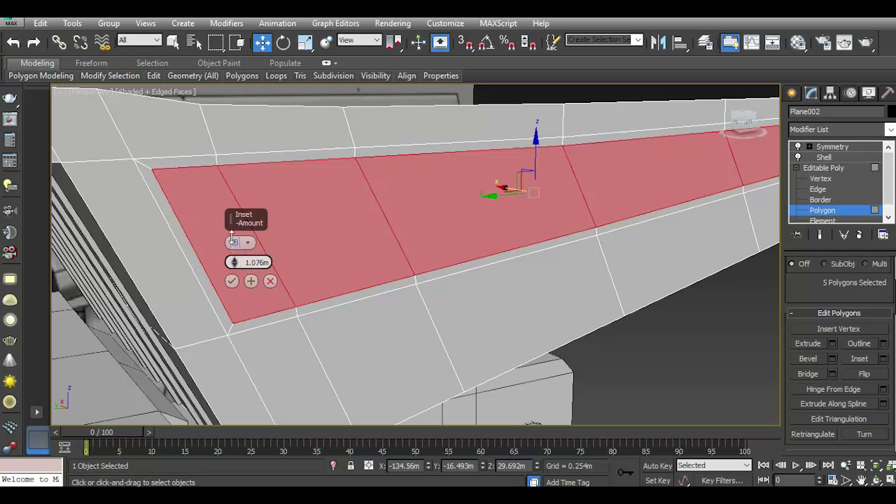
left_click(232, 281)
- Extrude the inset faces inward by about -1.099m, then pick a lower side-strip face
left_click(833, 344)
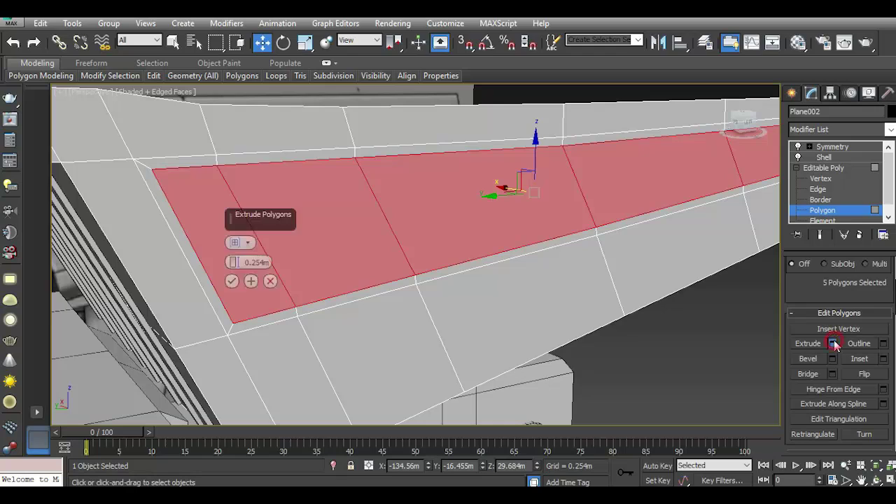
left_click_drag(721, 135, 287, 278)
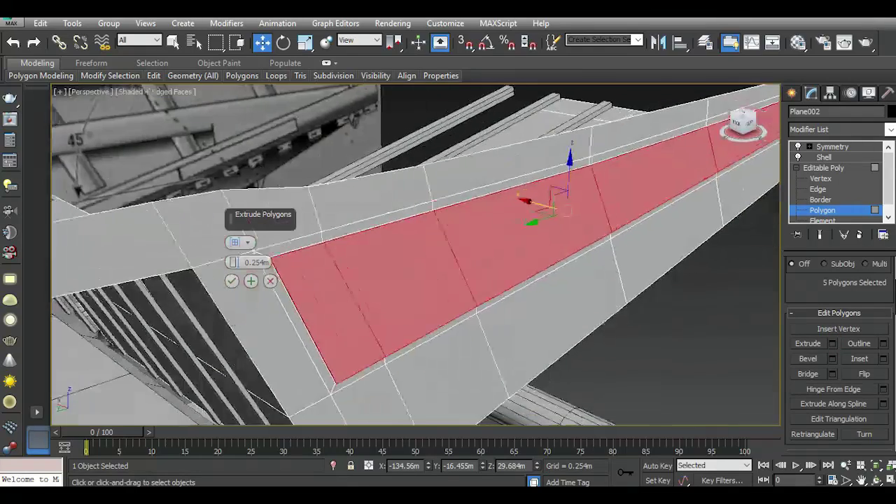
mouse_move(233, 261)
left_mouse_down()
mouse_move(323, 375)
mouse_move(274, 306)
left_mouse_up()
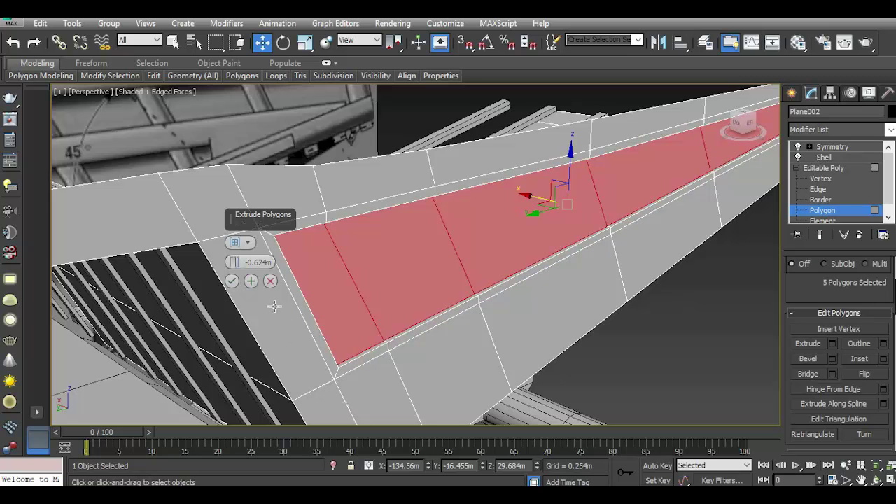
mouse_move(233, 261)
left_mouse_down()
mouse_move(287, 362)
mouse_move(270, 333)
left_mouse_up()
left_click(231, 281)
mouse_move(340, 304)
middle_mouse_down("alt")
mouse_move(374, 358)
mouse_move(317, 304)
middle_mouse_up("alt")
left_click(317, 305)
- Select the five faces along the side strip, trying and cancelling an inset
left_click(367, 298, "ctrl")
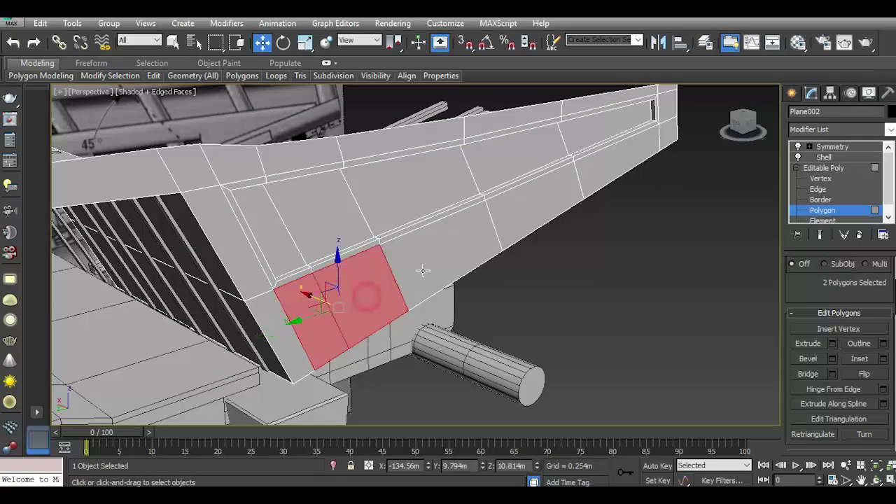
left_click(427, 260, "ctrl")
left_click(536, 214, "ctrl")
left_click(603, 165, "ctrl")
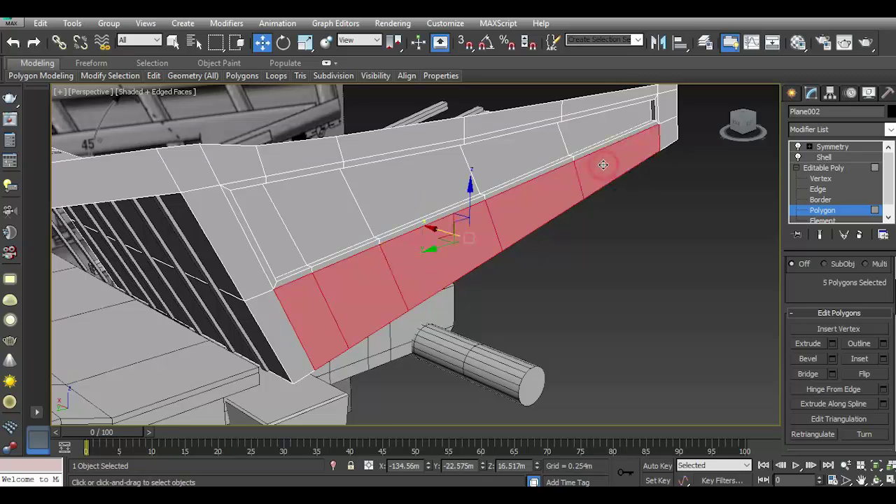
left_click(884, 359)
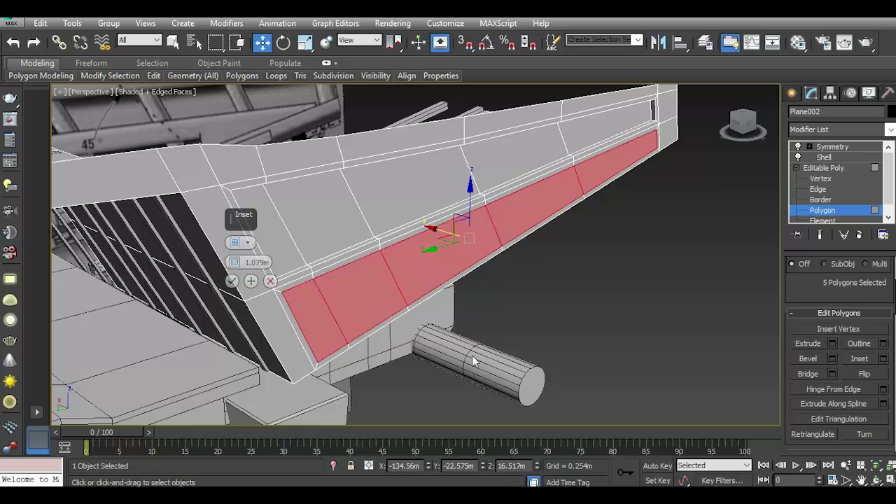
left_click(270, 280)
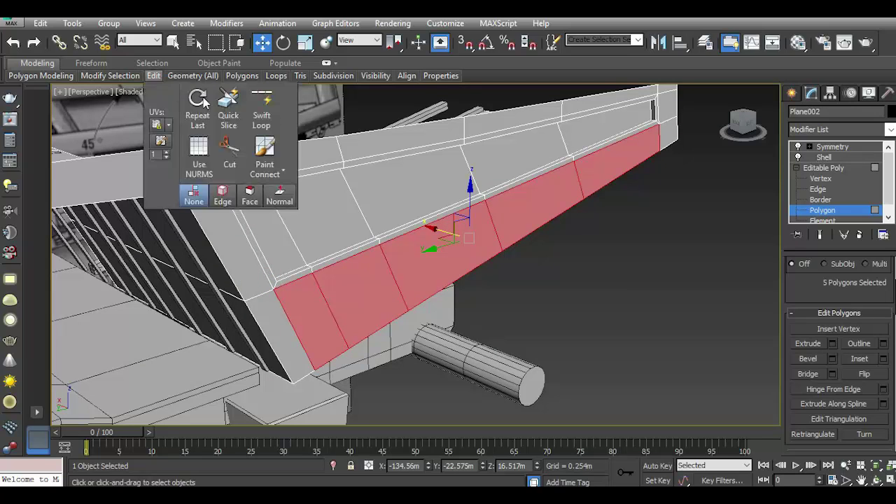
- Split the strip lengthwise with a Swift Loop and keep only the upper five faces selected
left_click(263, 109)
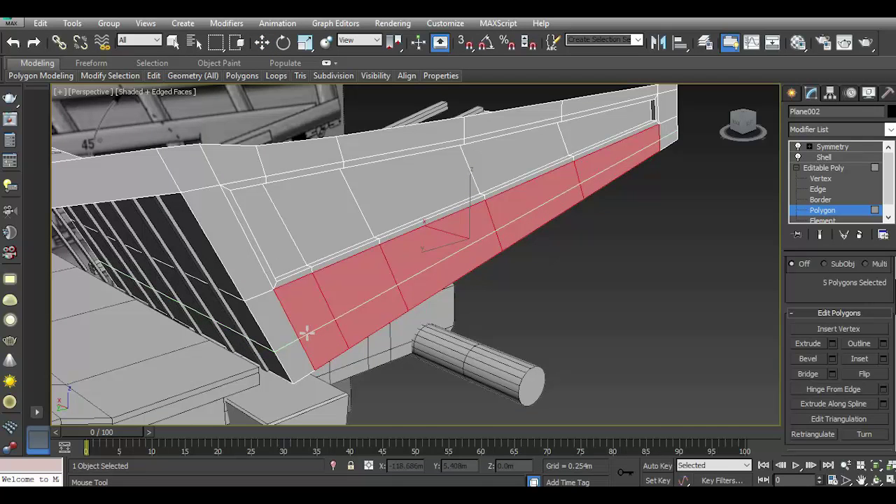
left_click(306, 333)
left_click(262, 43)
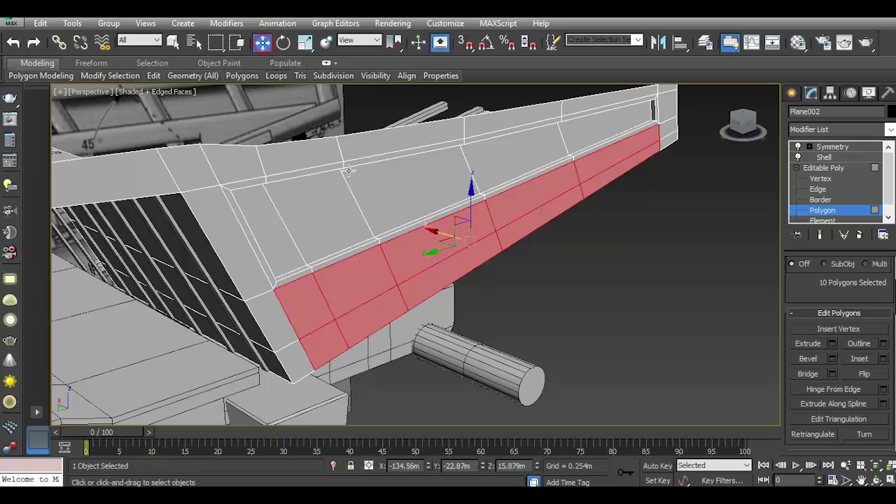
left_click(326, 340, "alt")
left_click(384, 318, "alt")
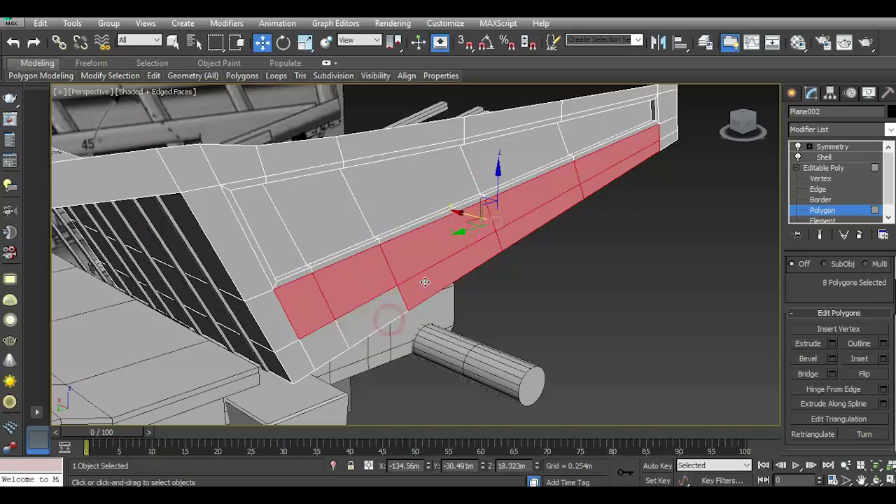
left_click(437, 272, "alt")
left_click(520, 225, "alt")
left_click(593, 185, "alt")
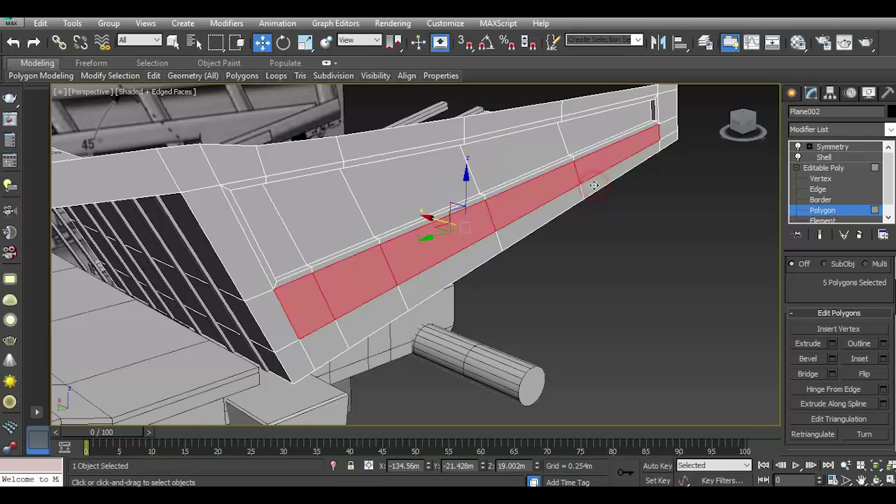
- Inset the upper five strip faces by about 1.608m
left_click(883, 359)
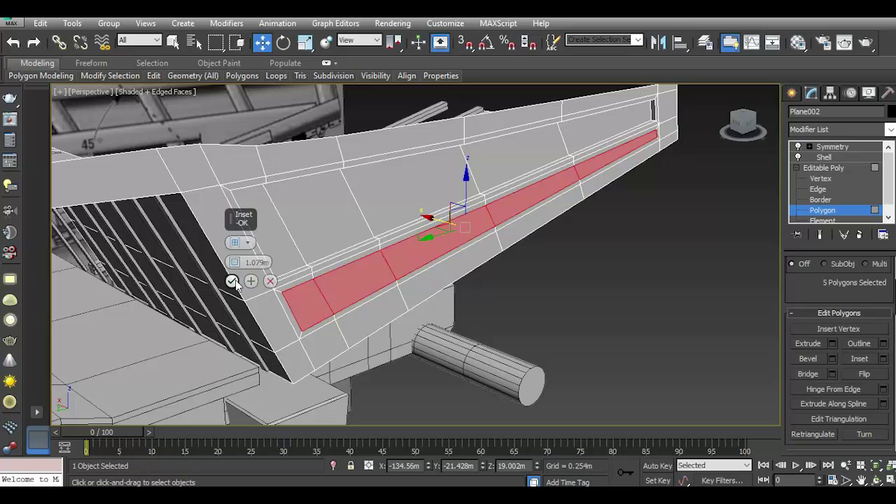
mouse_move(235, 262)
left_mouse_down()
mouse_move(273, 245)
mouse_move(218, 172)
left_mouse_up()
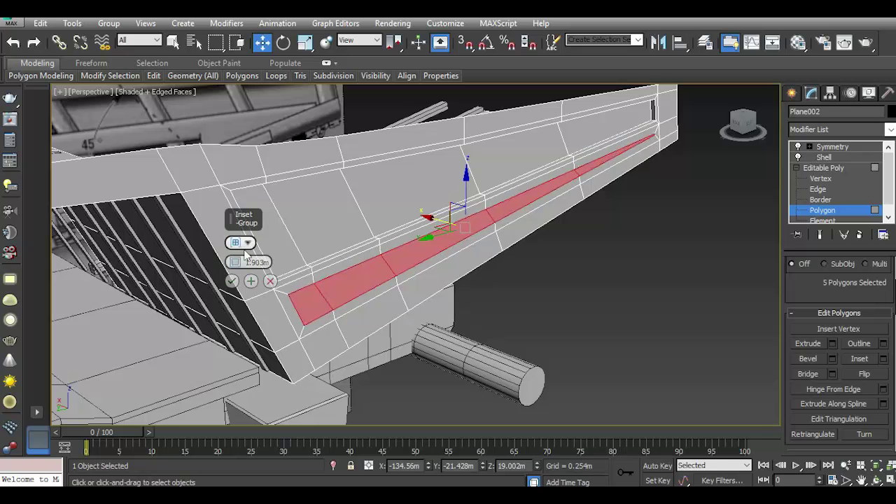
left_click_drag(234, 262, 254, 314)
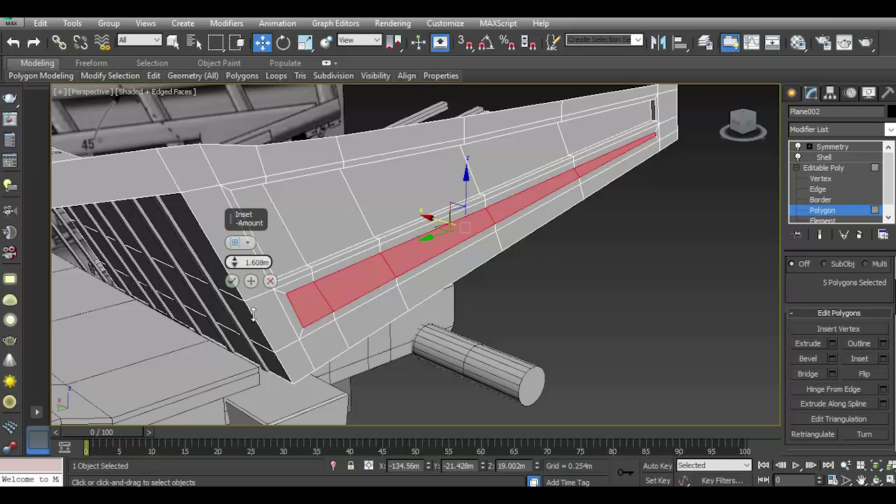
left_click(231, 281)
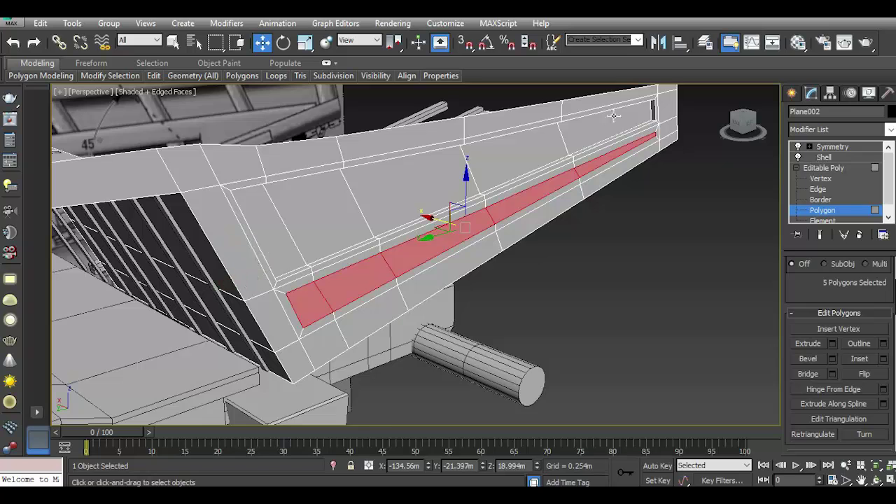
scroll(661, 135, "up", 5)
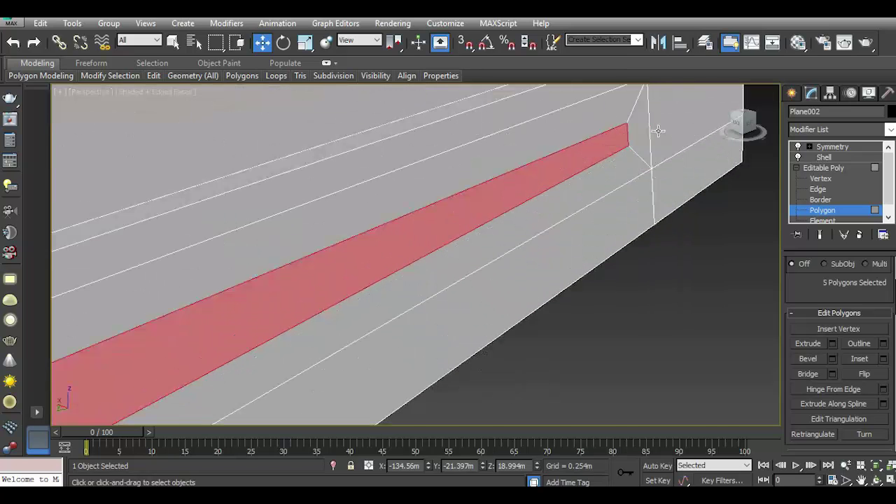
- Extrude the inset strip inward by 1.306m and return to the whole-object level
left_click(832, 345)
scroll(462, 256, "down", 4)
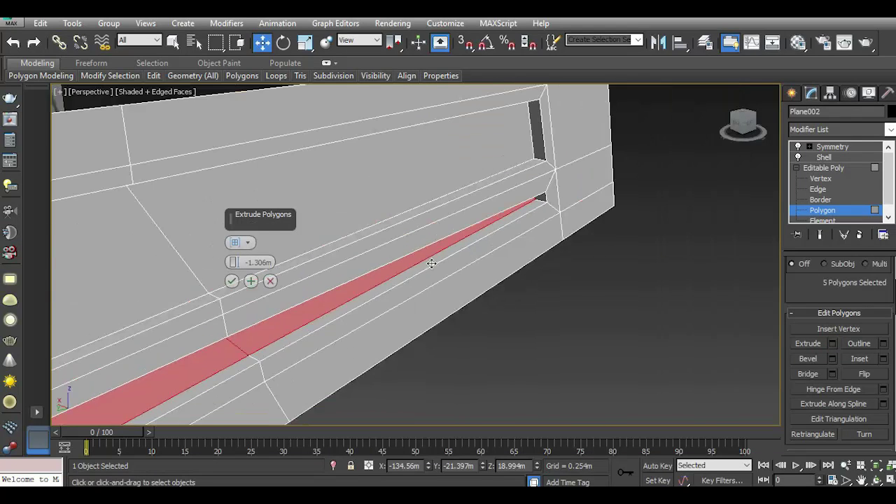
left_click(231, 280)
scroll(493, 224, "down", 4)
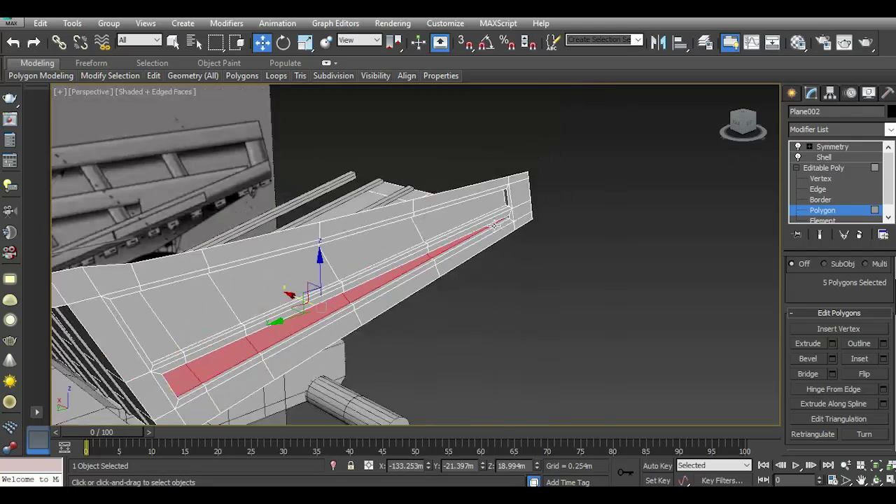
left_click(828, 172)
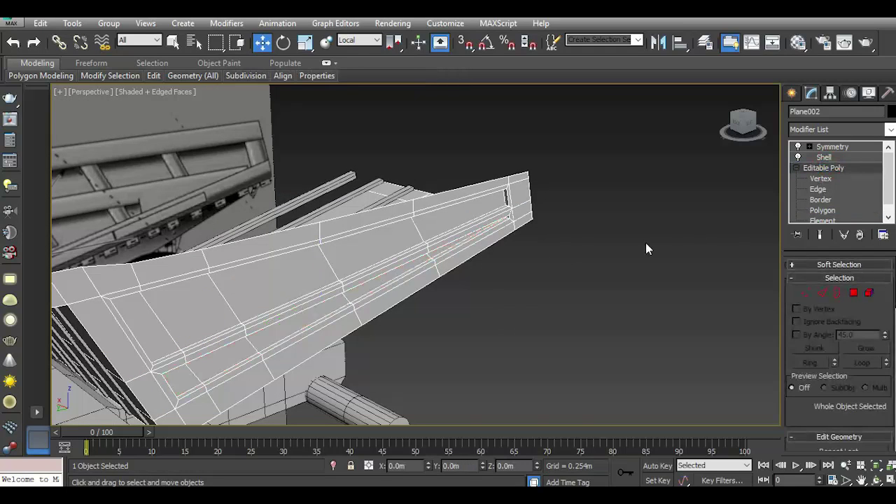
- Snap to the Left view, orbit to the bed's front, and reselect Plane002 at Polygon level
middle_click_drag(645, 242, 732, 228, "alt")
left_click(720, 240)
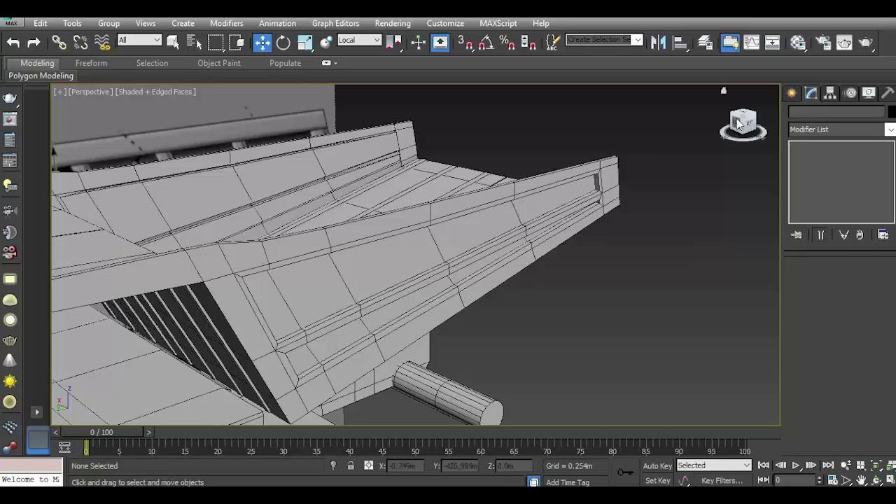
left_click(740, 124)
mouse_move(420, 280)
middle_mouse_down("alt")
mouse_move(475, 264)
mouse_move(562, 262)
middle_mouse_up("alt")
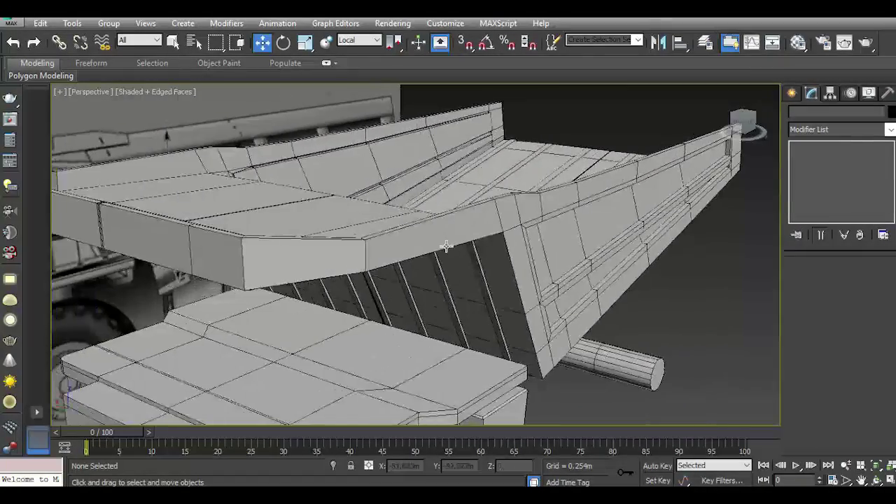
left_click(447, 231)
left_click(822, 210)
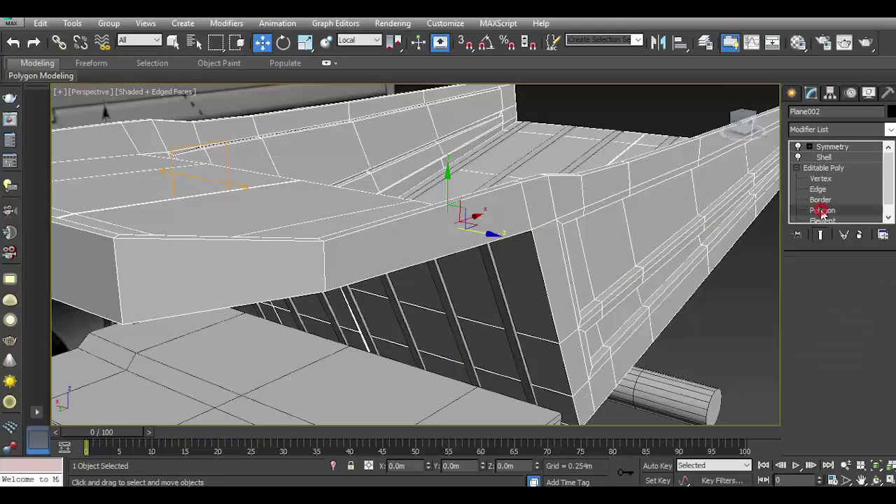
- Select the face on the bed's front lip, trying and undoing an extra edge loop
left_click(400, 252)
scroll(400, 252, "up", 3)
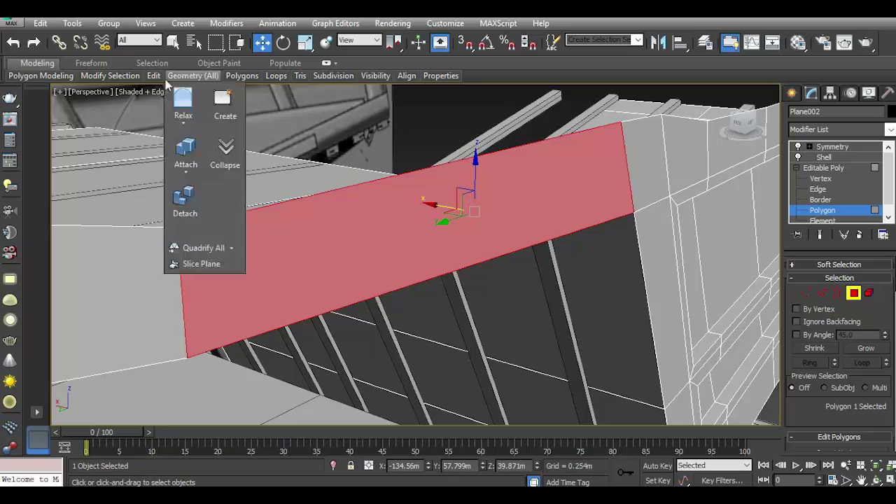
mouse_move(154, 75)
left_click(252, 103)
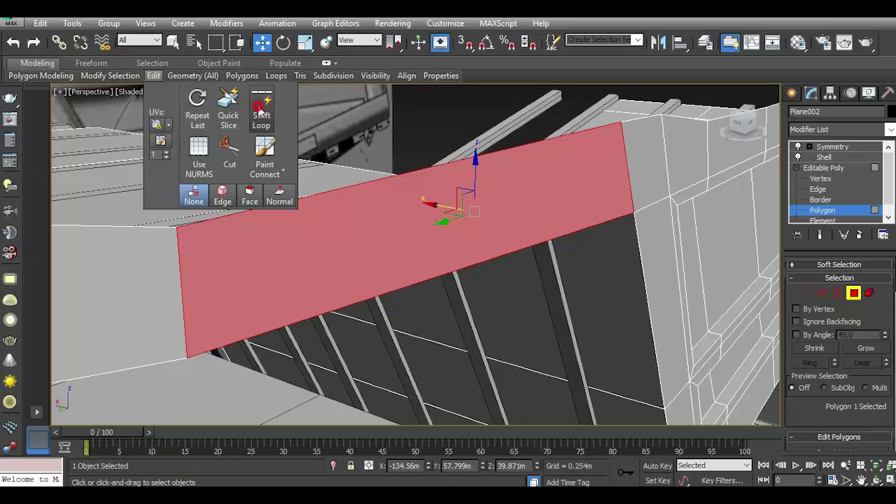
left_click(291, 208)
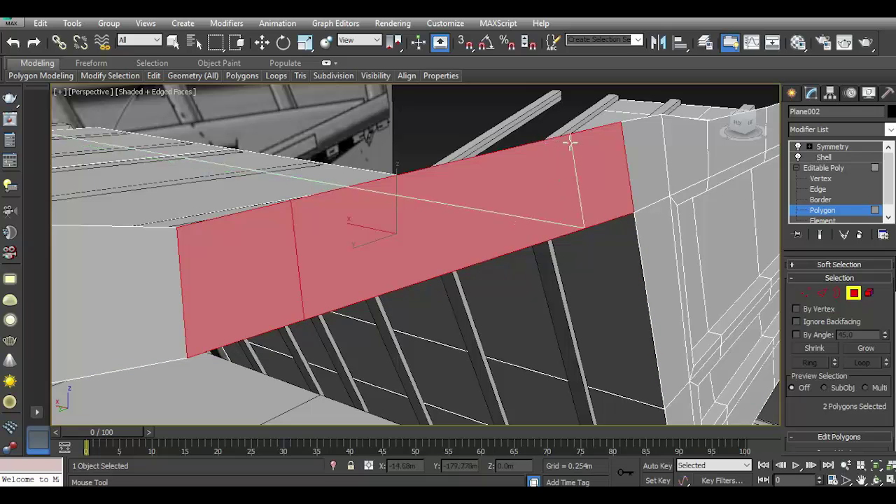
left_click(262, 43)
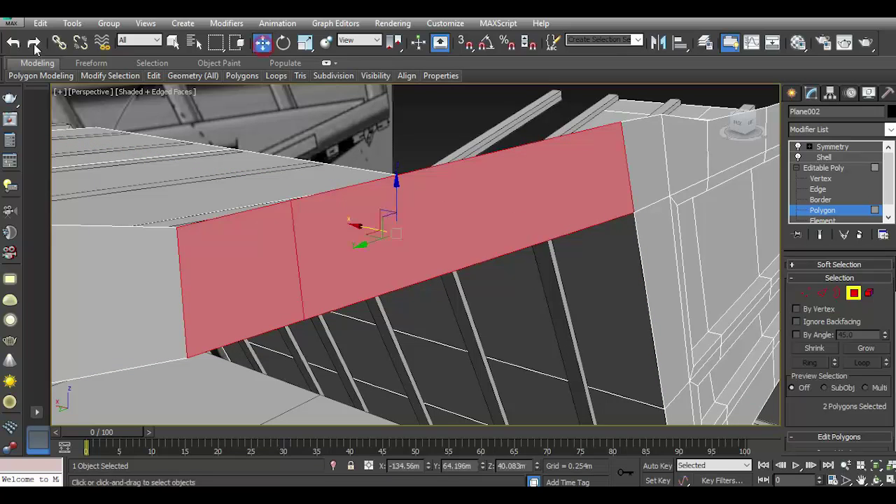
left_click(12, 49)
scroll(830, 417, "down", 5)
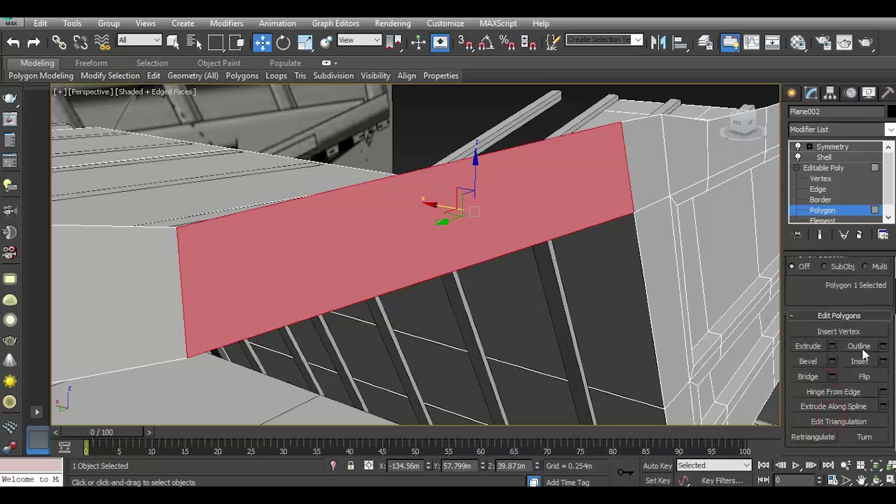
- Inset the selected upper face by about 1.566m
left_click(884, 362)
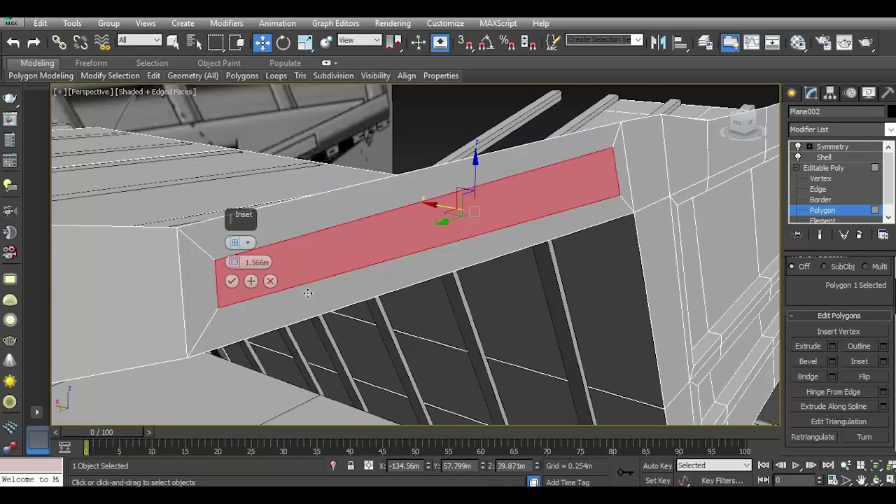
scroll(307, 292, "down", 5)
scroll(307, 292, "down", 2)
left_click_drag(731, 140, 454, 278)
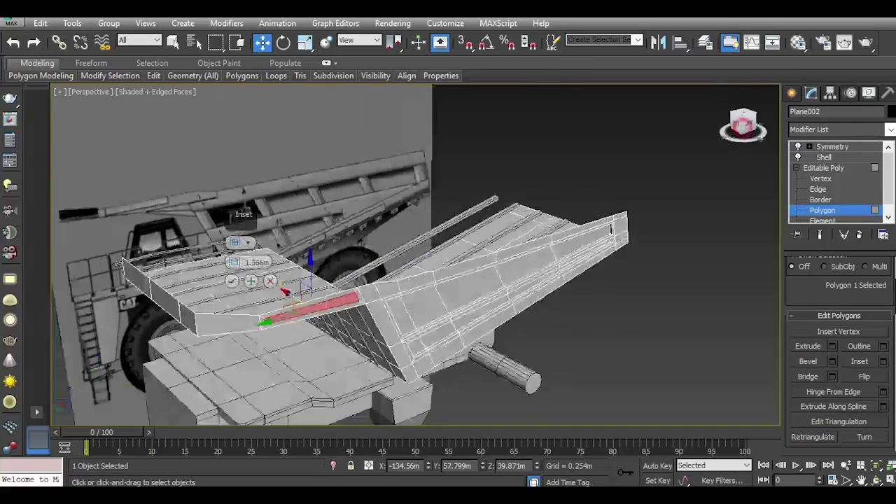
scroll(454, 278, "up", 5)
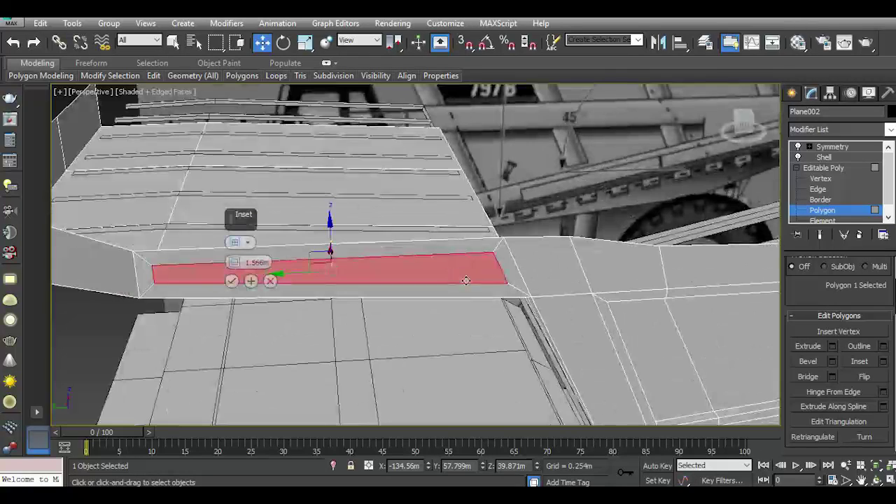
left_click(232, 280)
- Extrude the inset face inward by 1.306m, then return to Editable Poly and deselect
left_click(832, 345)
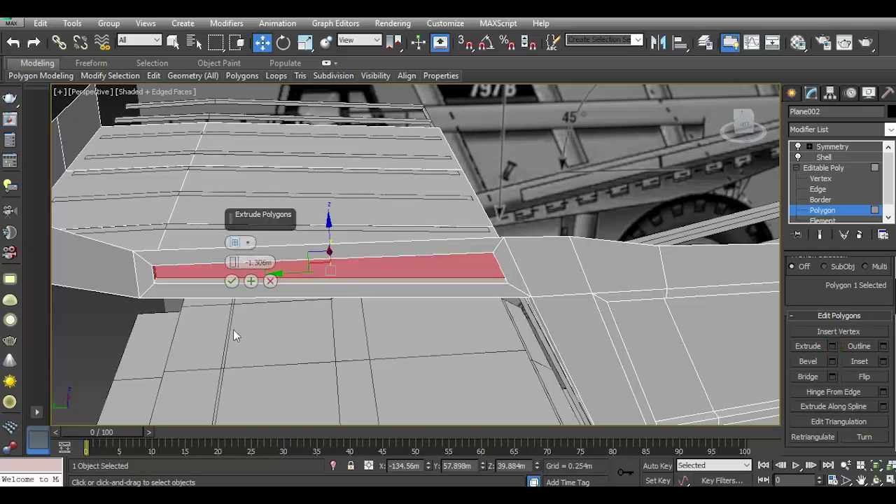
left_click(232, 281)
left_click(823, 168)
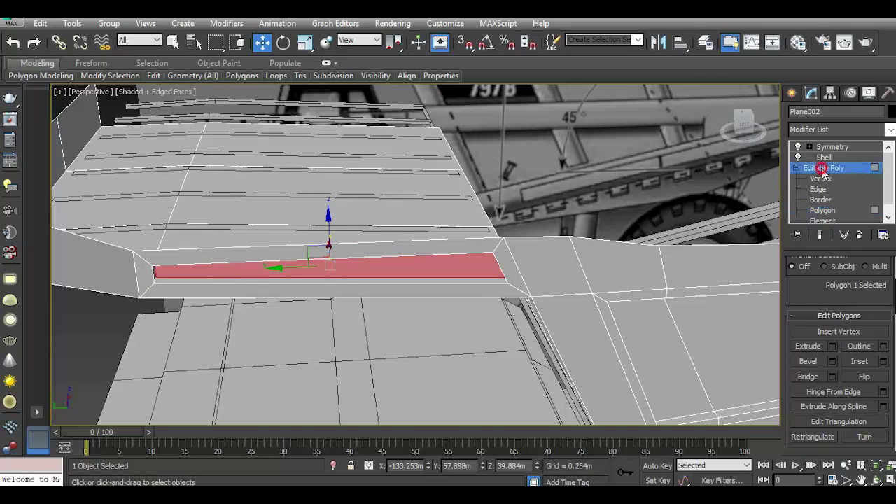
left_click(651, 190)
- Orbit around the truck and set the viewport to Realistic shading with Edged Faces off
scroll(329, 252, "down", 5)
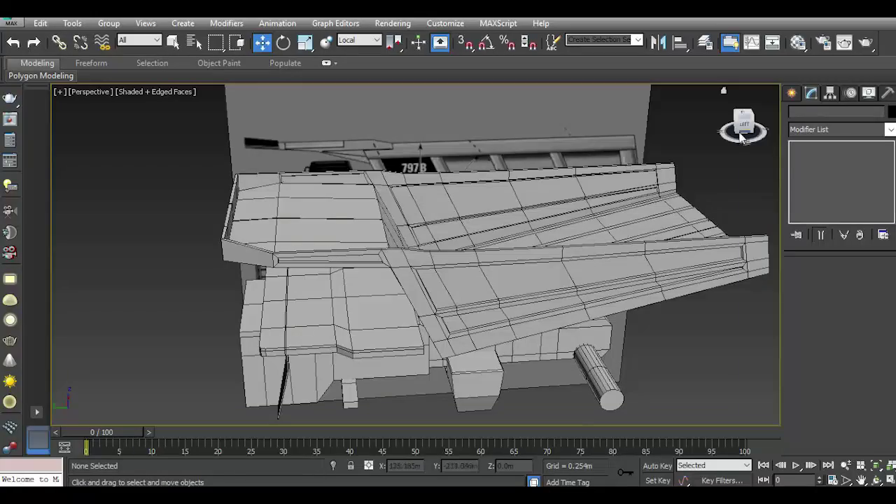
left_click_drag(743, 125, 630, 130)
mouse_move(301, 226)
middle_mouse_down("alt")
mouse_move(444, 174)
mouse_move(350, 210)
mouse_move(123, 122)
middle_mouse_up("alt")
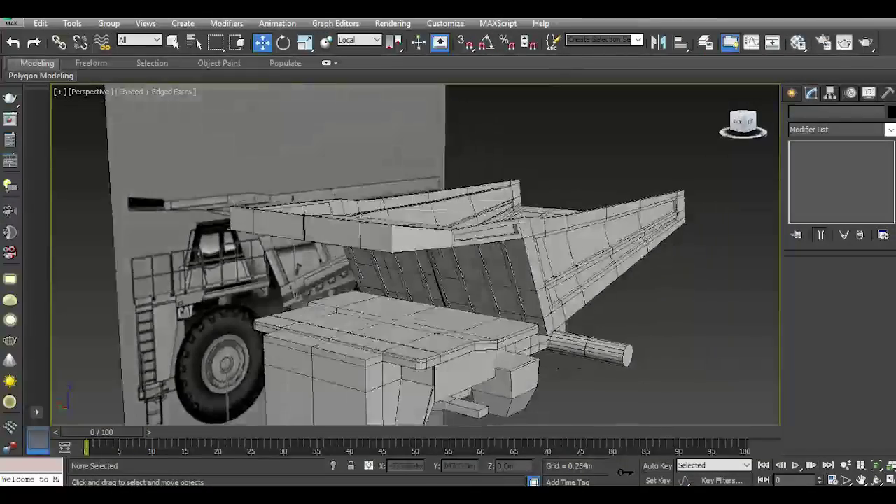
left_click(155, 91)
left_click(154, 106)
left_click(148, 91)
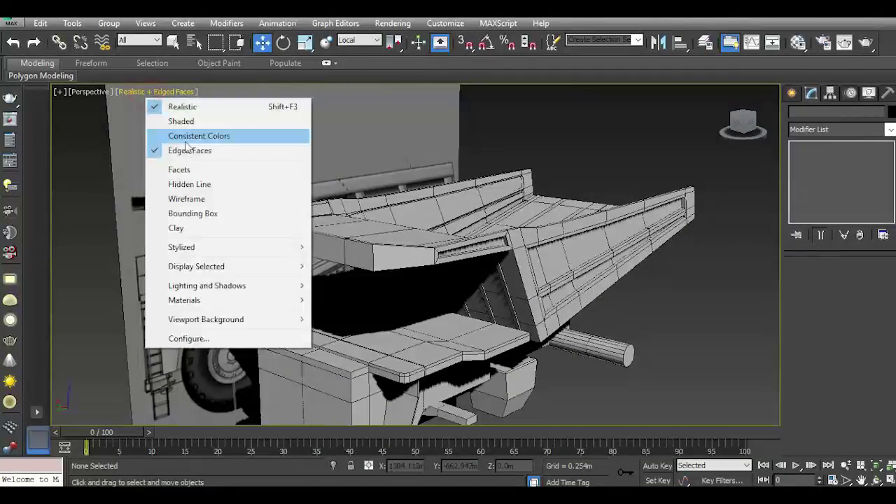
left_click(184, 147)
- Orbit the shaded truck, then switch to the Left viewport
middle_click_drag(410, 249, 406, 258, "alt")
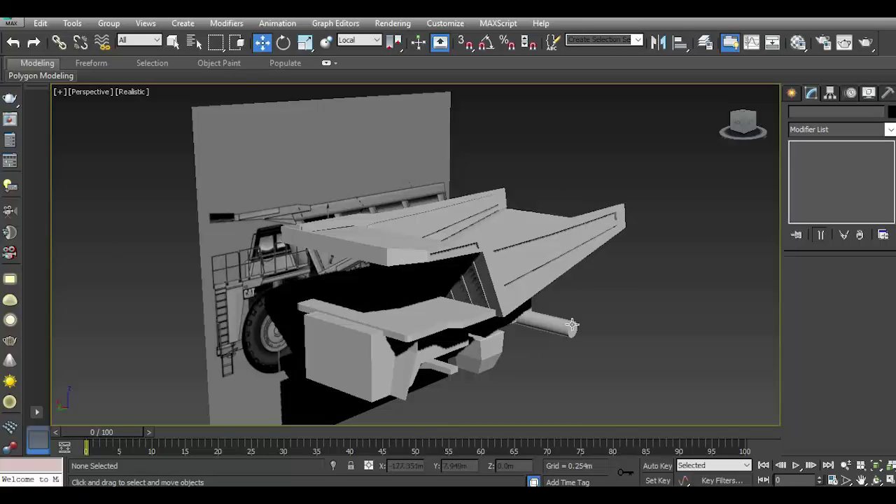
mouse_move(740, 155)
middle_mouse_down("alt")
mouse_move(182, 217)
mouse_move(210, 214)
middle_mouse_up("alt")
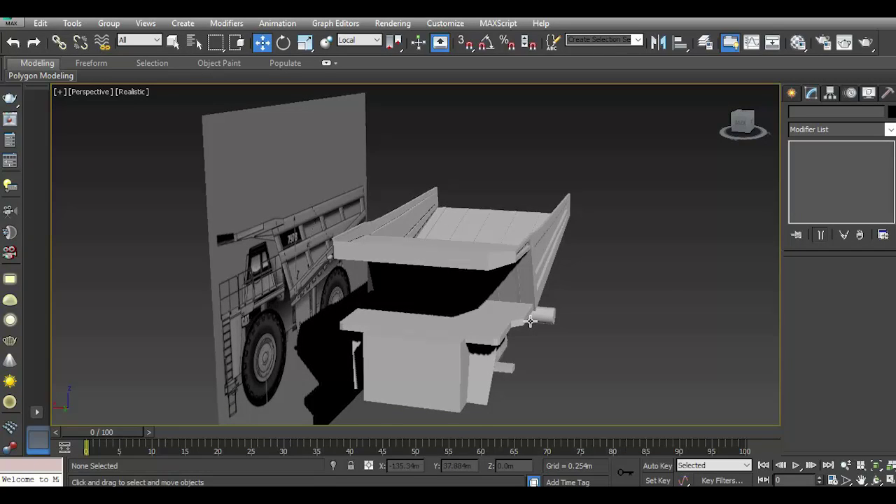
key("l")
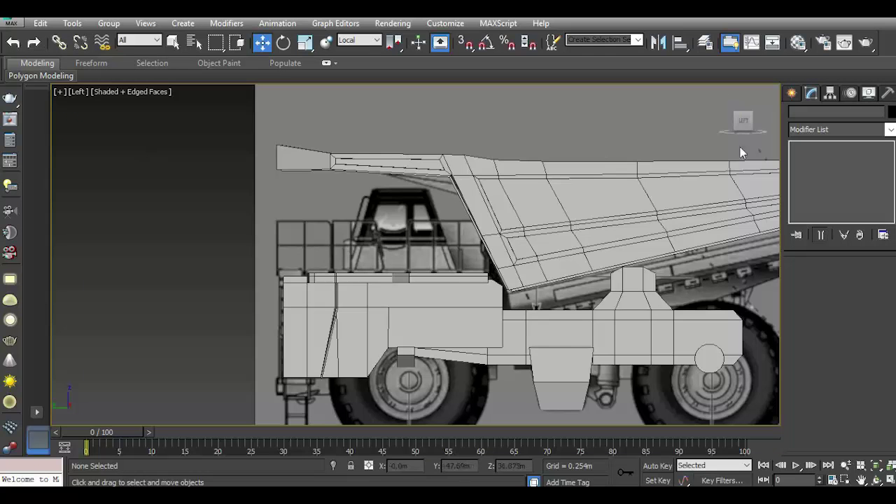
- Draw a Standard Primitives Box over the cab in the Left view
left_click(792, 93)
left_click(795, 113)
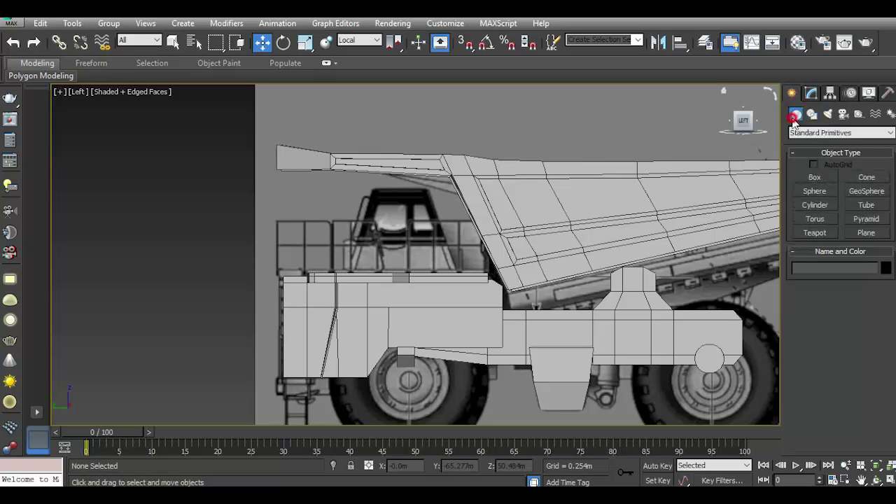
left_click(814, 176)
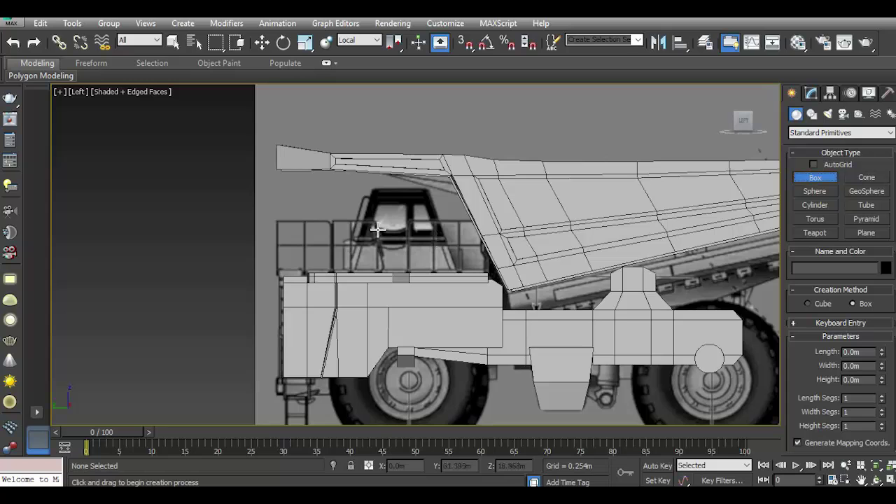
scroll(375, 215, "up", 2)
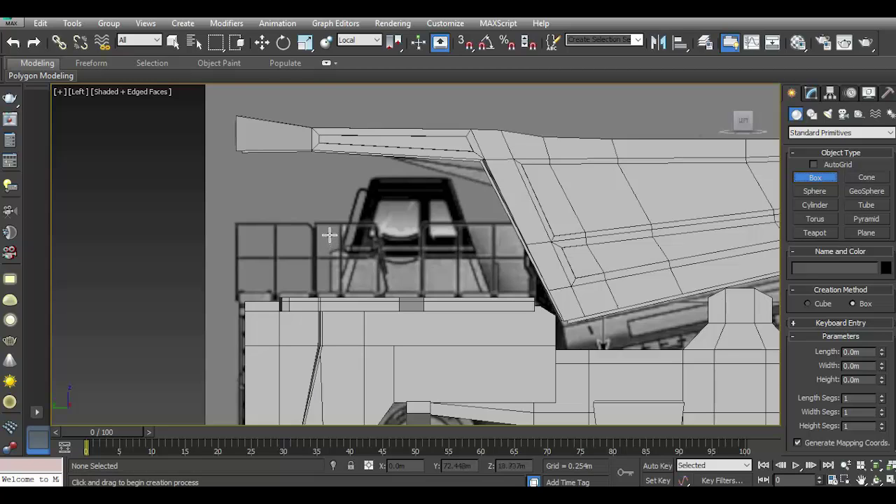
left_click_drag(328, 228, 494, 286)
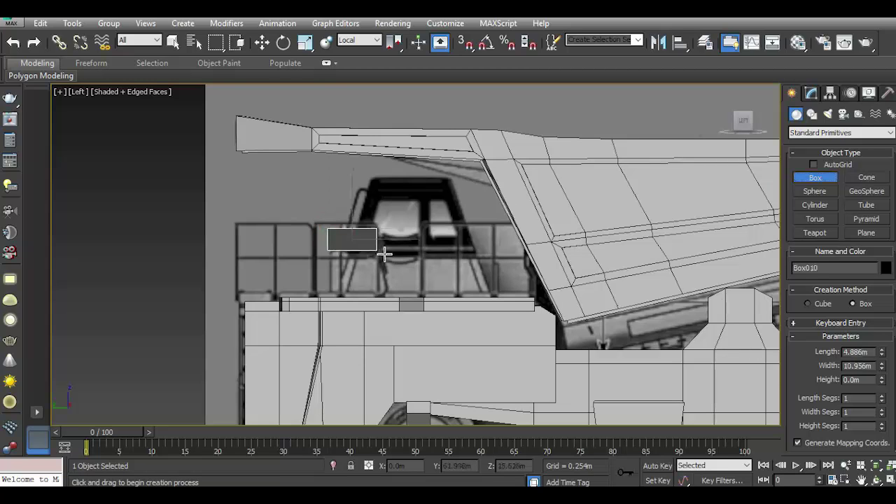
left_click_drag(494, 289, 503, 294)
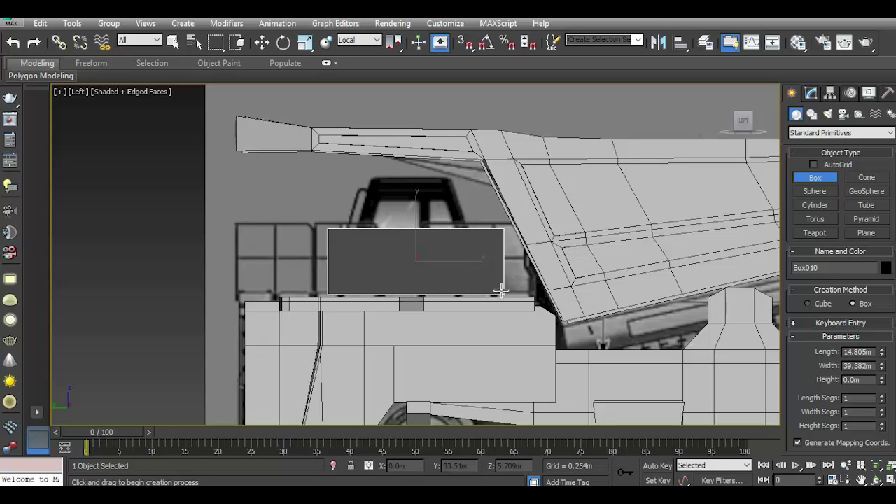
left_click(261, 44)
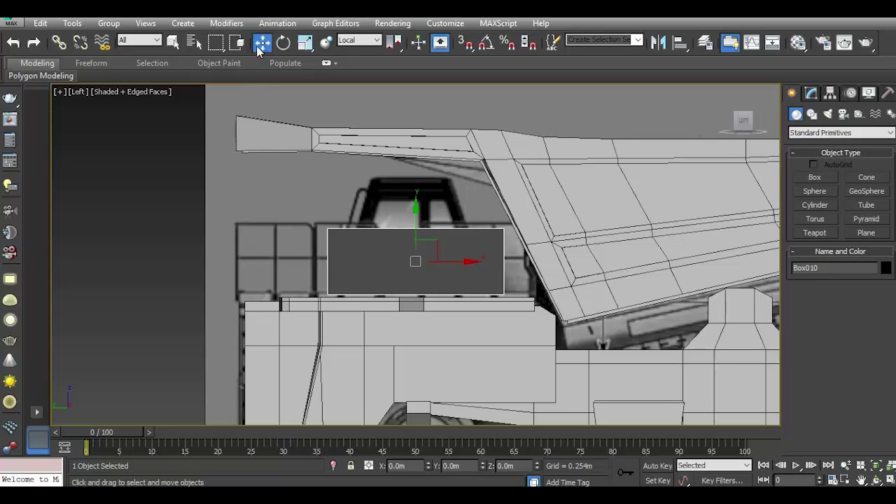
- In Perspective, slide the new Box010 along the front deck
key("p")
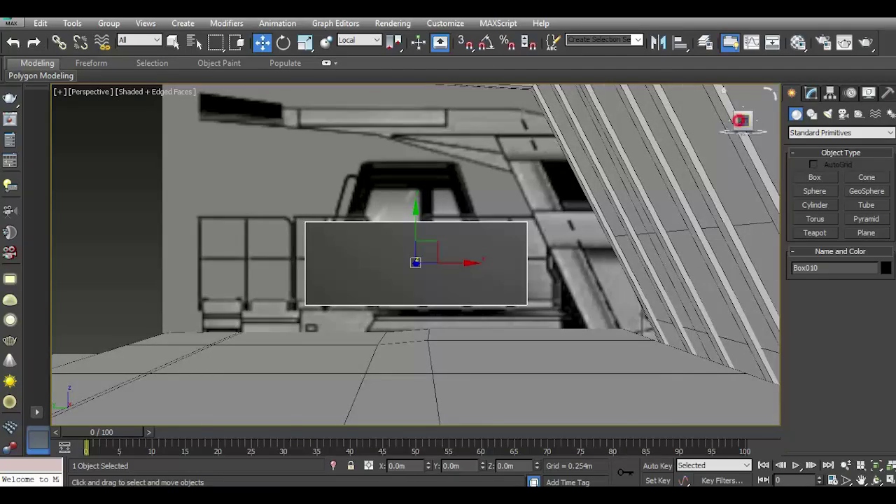
scroll(739, 120, "down", 5)
left_click_drag(740, 121, 630, 210)
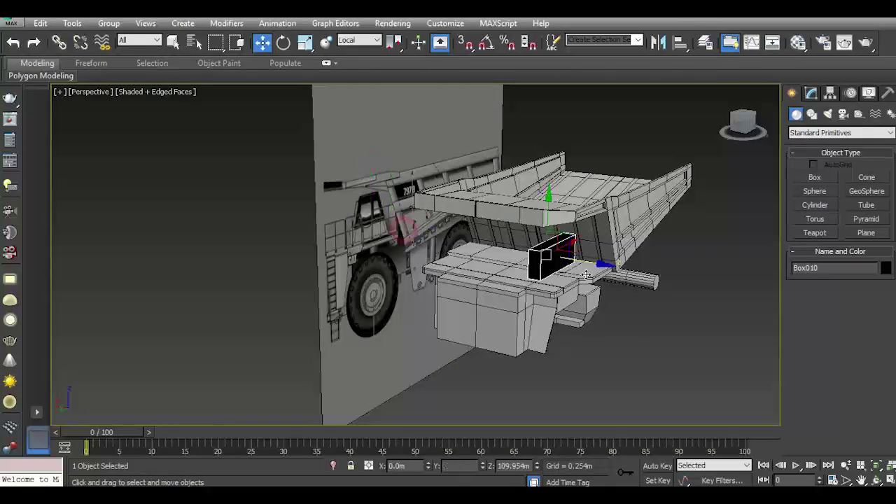
scroll(584, 275, "up", 3)
scroll(572, 256, "up", 3)
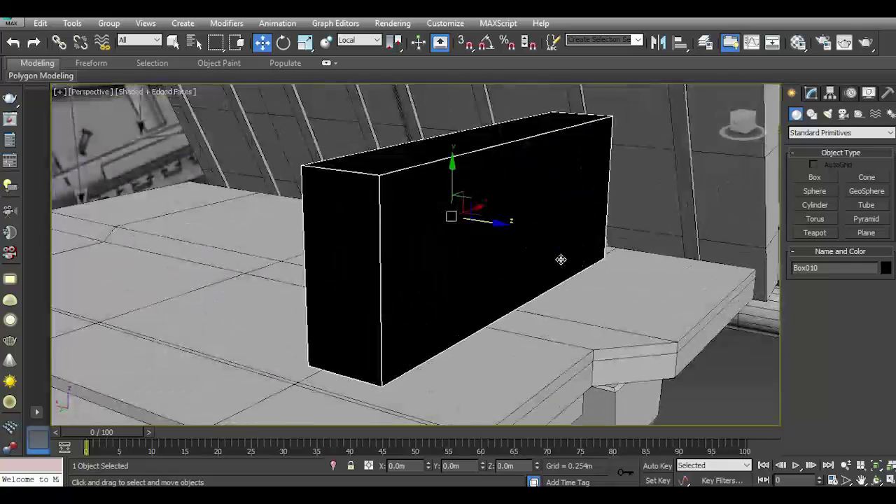
left_click_drag(491, 228, 546, 235)
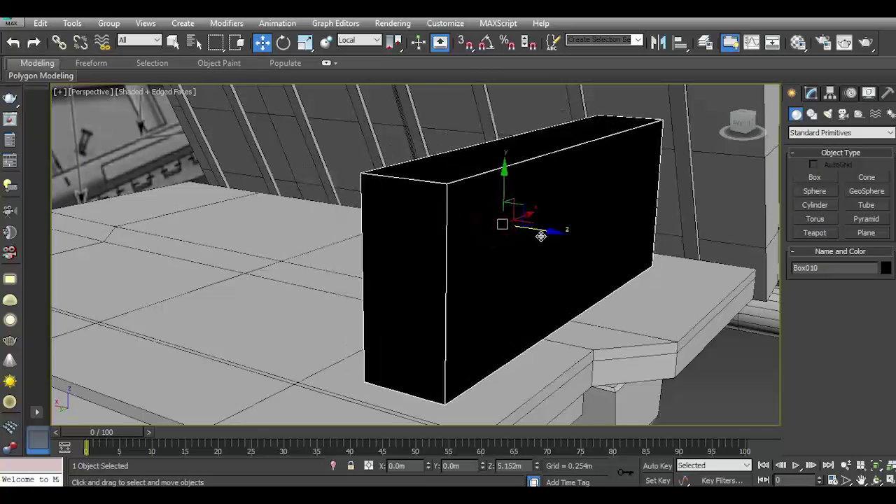
- Apply a light grey material to Box010
left_click(808, 94)
left_click(797, 43)
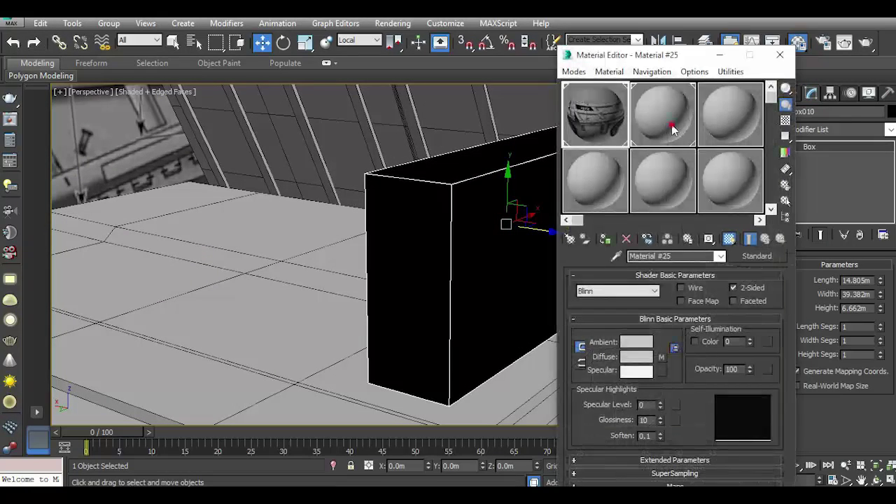
left_click_drag(674, 124, 530, 213)
left_click(779, 55)
scroll(600, 189, "down", 5)
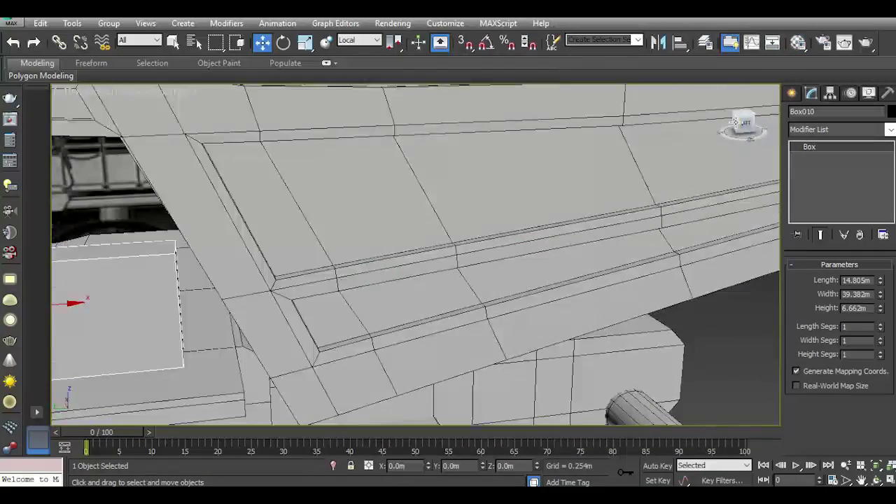
middle_click_drag(494, 231, 370, 242, "alt")
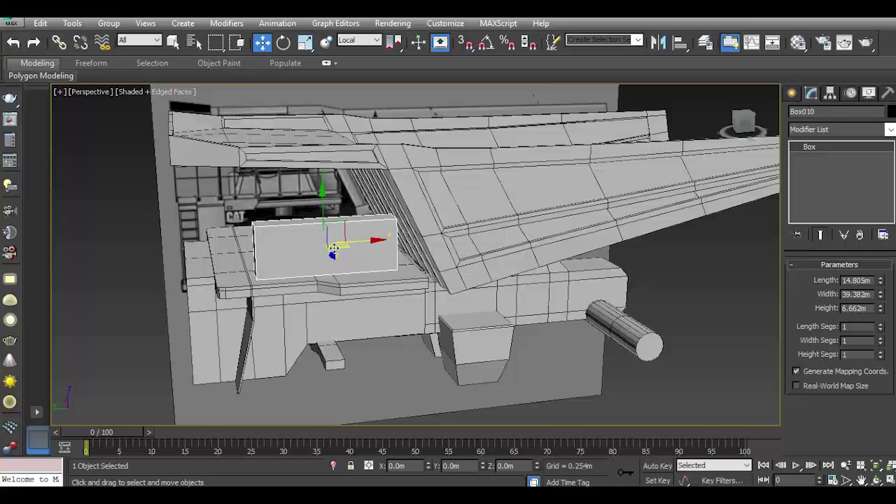
- In the Left view, resize the box to 13.177m long by 31.111m wide and lower it onto the deck
key("l")
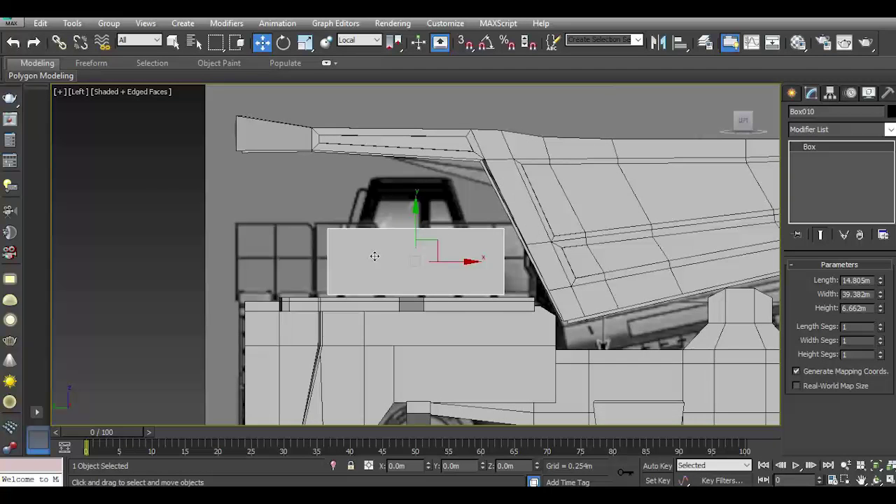
left_click_drag(881, 296, 877, 326)
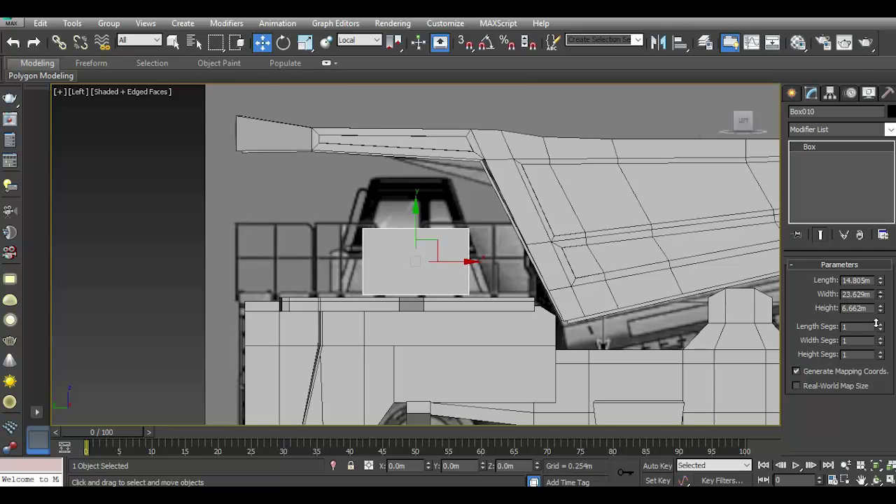
left_click_drag(876, 326, 877, 308)
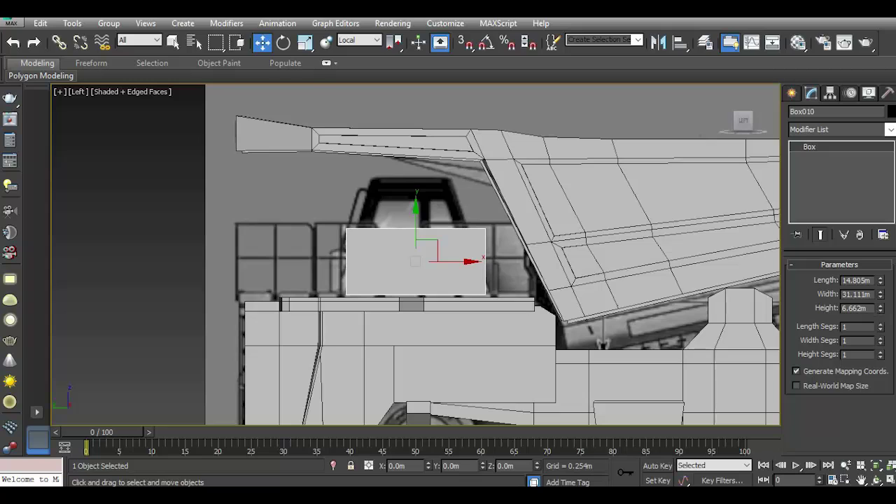
left_click_drag(883, 284, 884, 293)
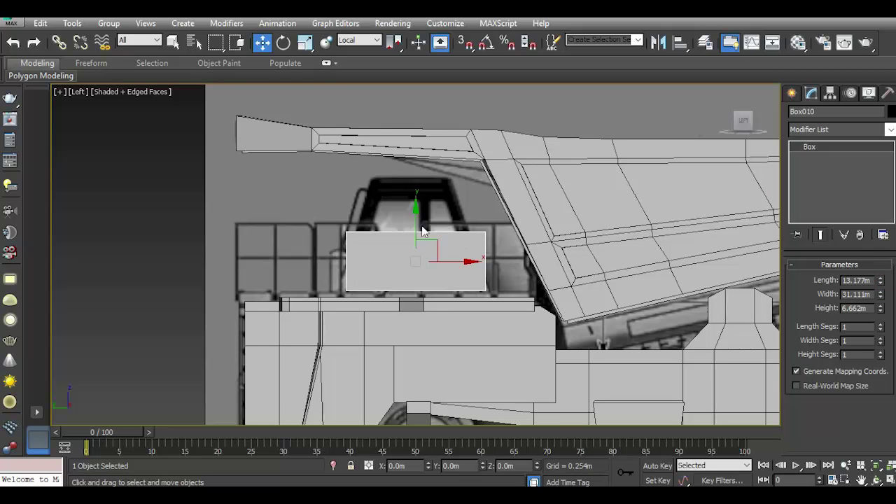
left_click_drag(416, 225, 416, 231)
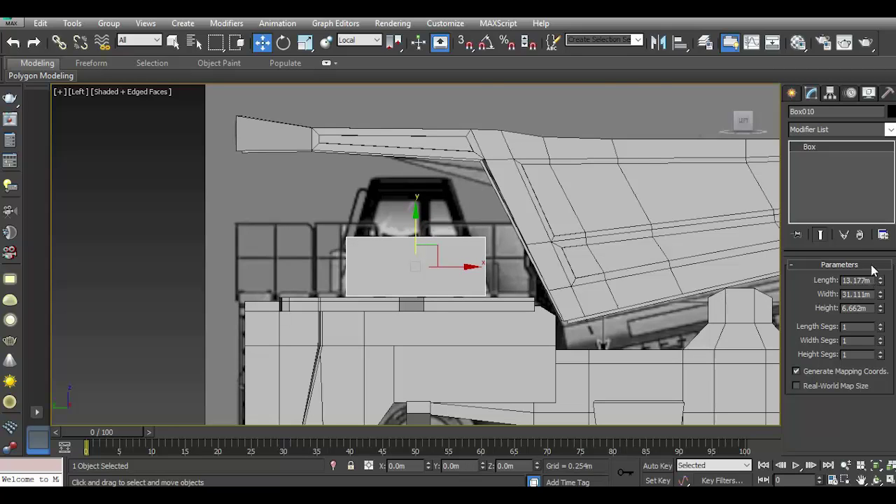
- Raise the box height to 11.393m and slide it along its depth axis under the canopy
key("p")
left_click(740, 120)
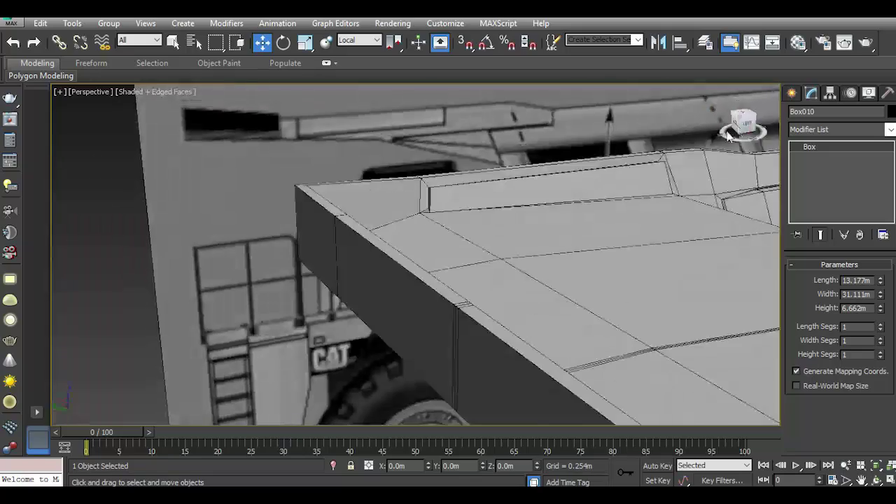
left_click(736, 127)
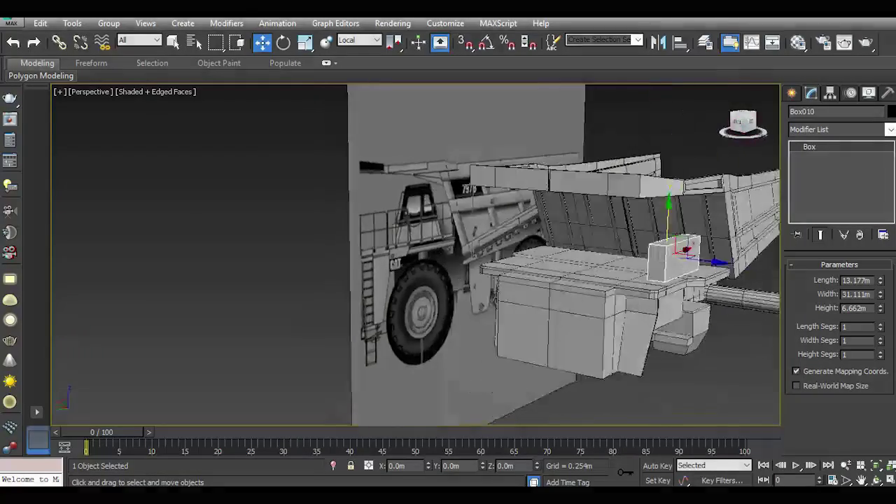
scroll(696, 270, "up", 5)
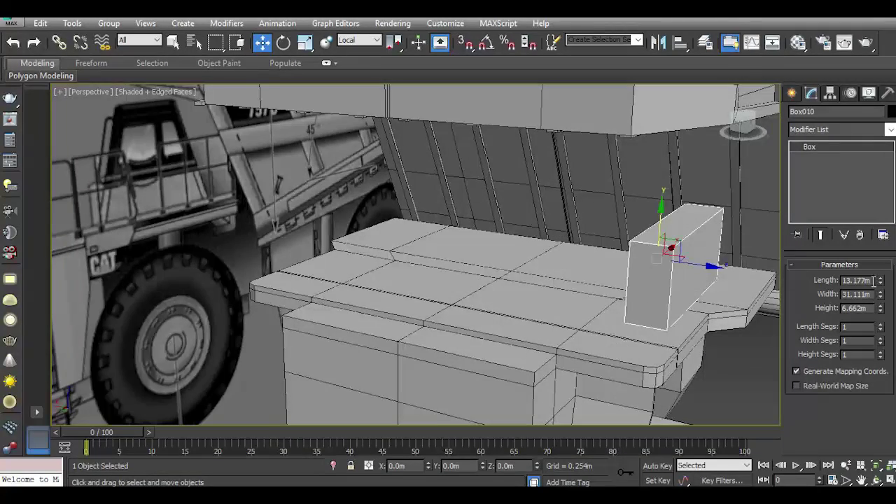
left_click_drag(880, 311, 669, 252)
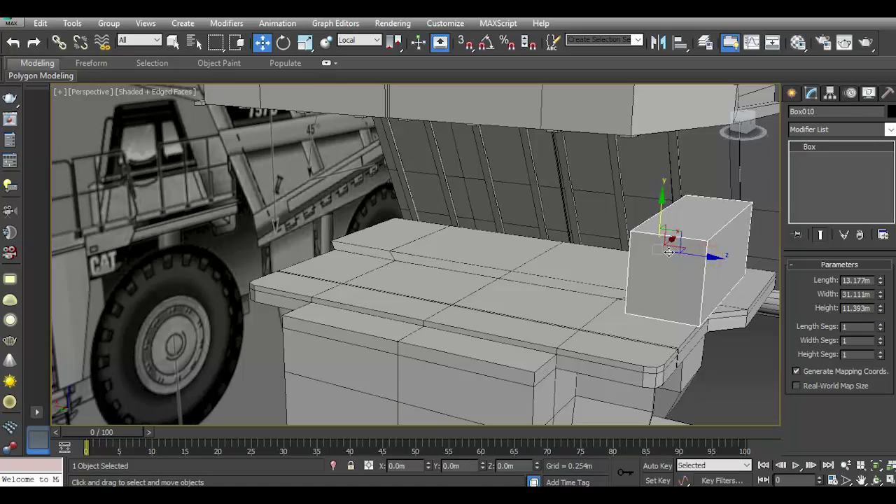
left_click(19, 47)
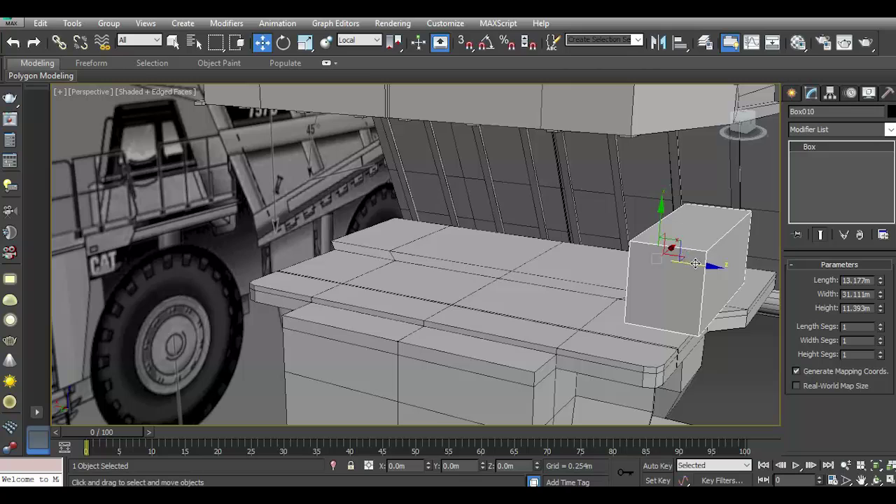
left_click_drag(694, 261, 669, 259)
left_click_drag(742, 124, 752, 126)
mouse_move(693, 248)
middle_mouse_down()
mouse_move(615, 256)
mouse_move(573, 242)
middle_mouse_up()
scroll(575, 242, "up", 4)
left_click_drag(579, 242, 542, 240)
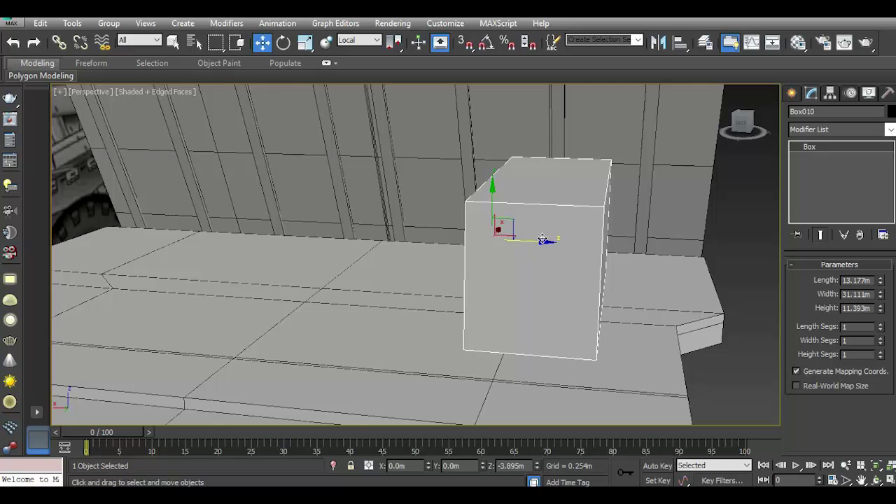
left_click_drag(537, 245, 511, 241)
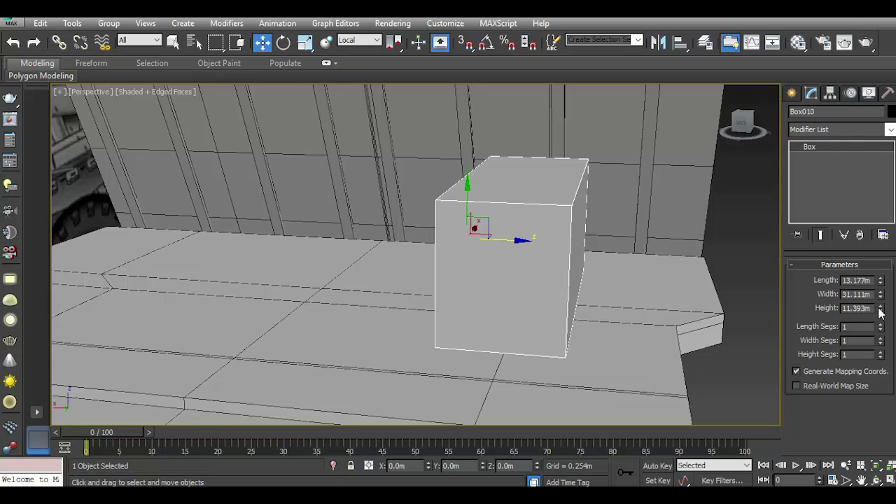
- Increase the box height to 16.975m, fine-tune its depth position and lower it onto the deck
left_click_drag(880, 311, 874, 277)
left_click_drag(515, 237, 501, 236)
scroll(551, 318, "down", 3)
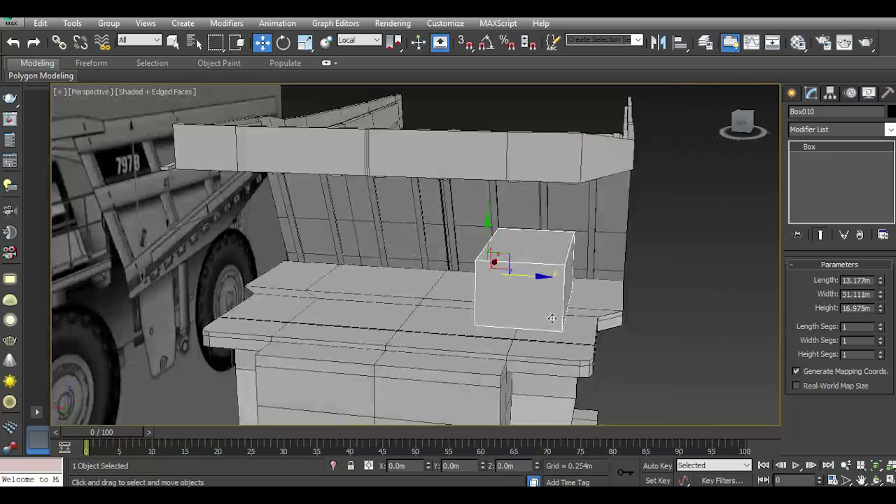
middle_click_drag(490, 266, 388, 240, "alt")
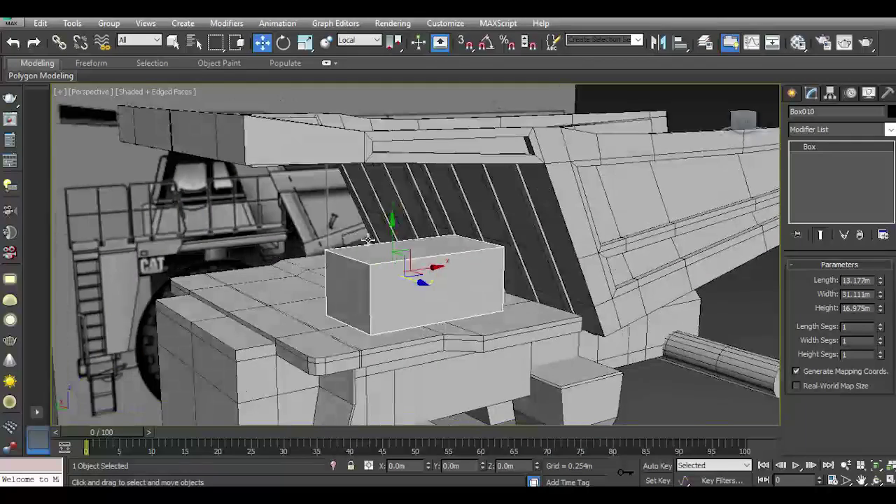
left_click_drag(390, 237, 394, 240)
- Shorten the box length to 11.464m and lower it slightly, checking from left and perspective views
key("l")
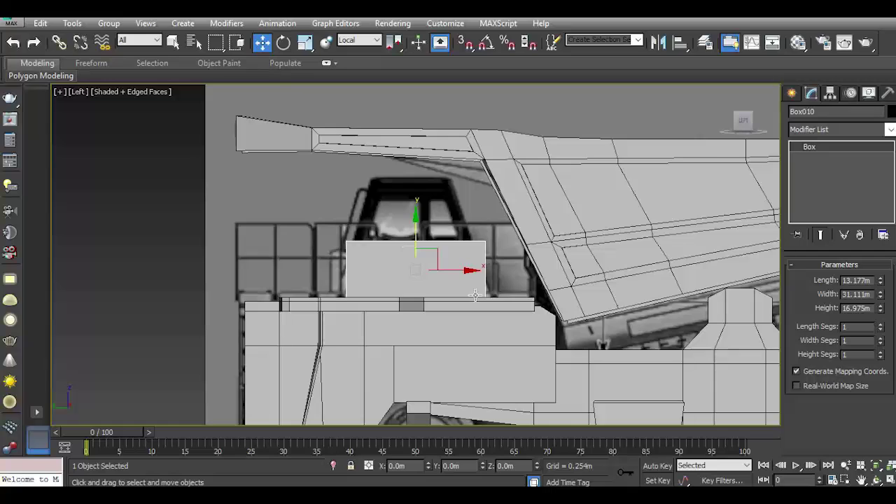
left_click(745, 128)
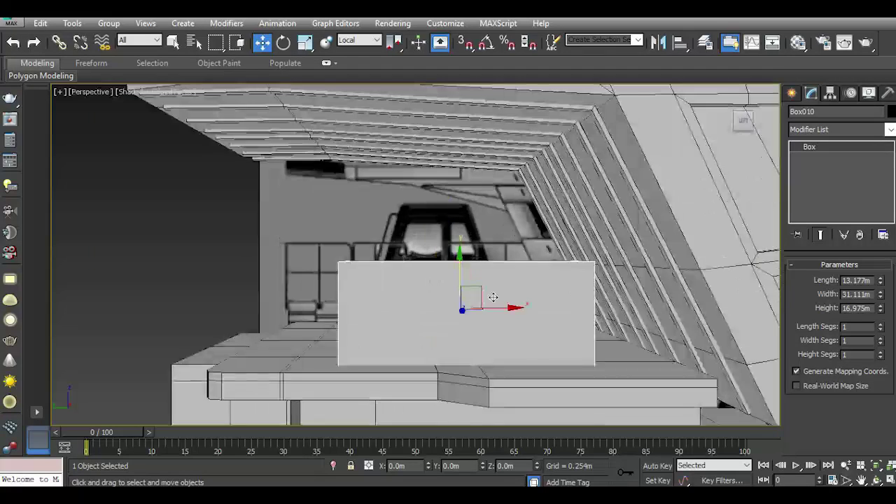
left_click_drag(743, 120, 396, 184)
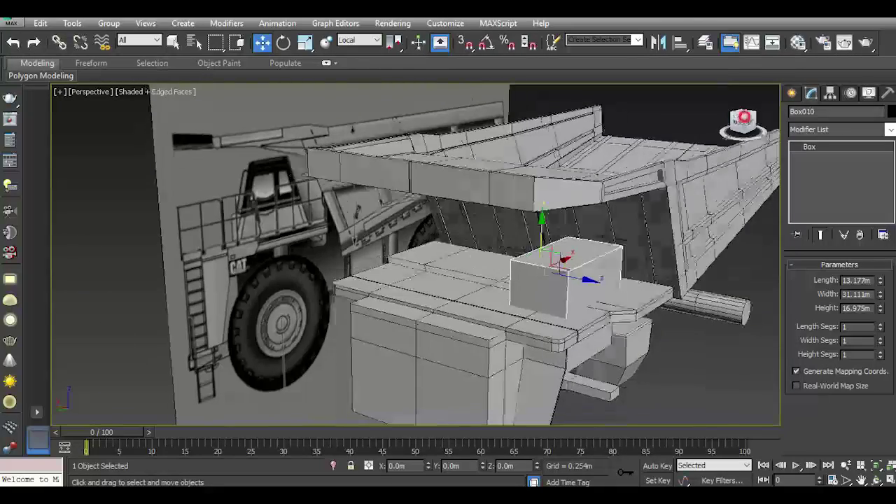
left_click_drag(744, 120, 743, 122)
left_click(736, 121)
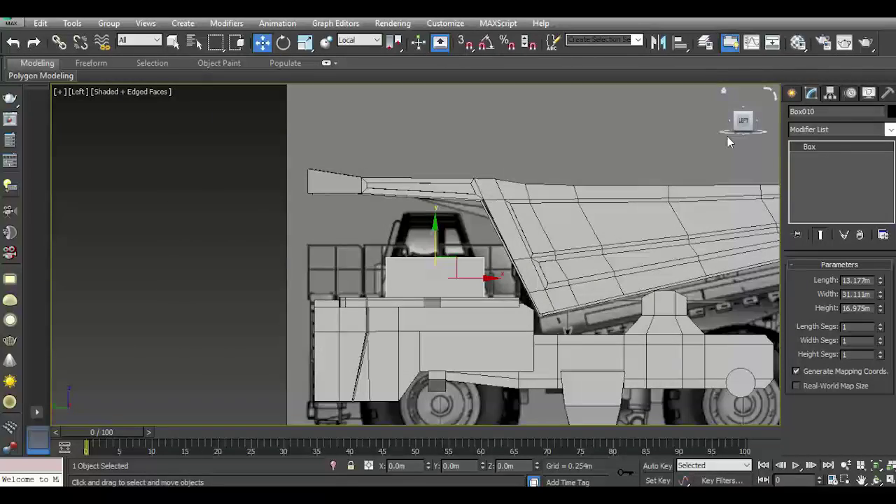
left_click(744, 115)
left_click_drag(747, 116, 625, 191)
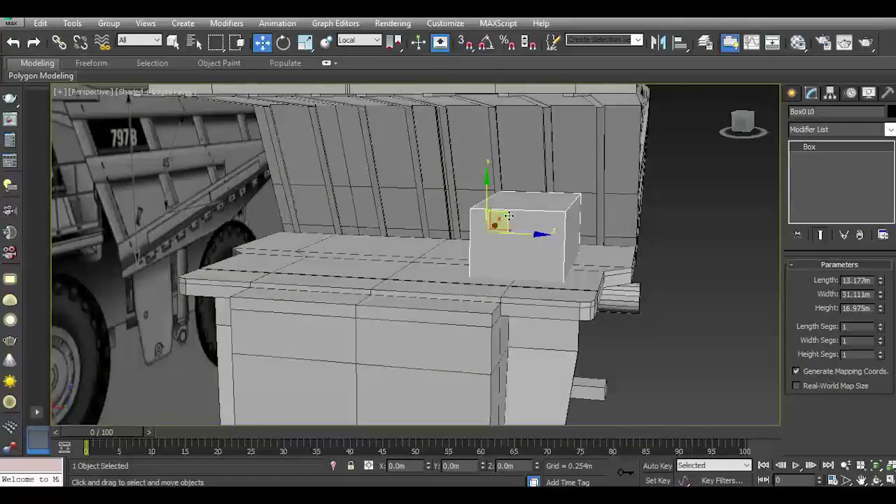
scroll(508, 216, "up", 2)
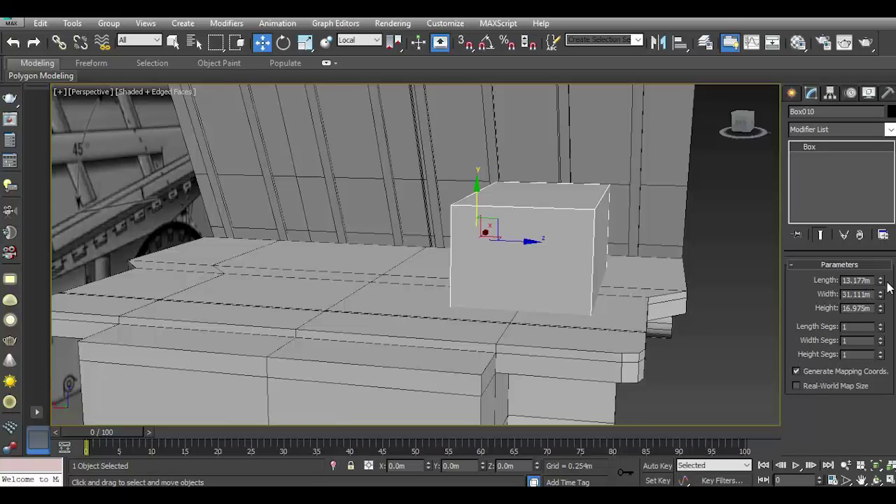
left_click_drag(879, 282, 880, 293)
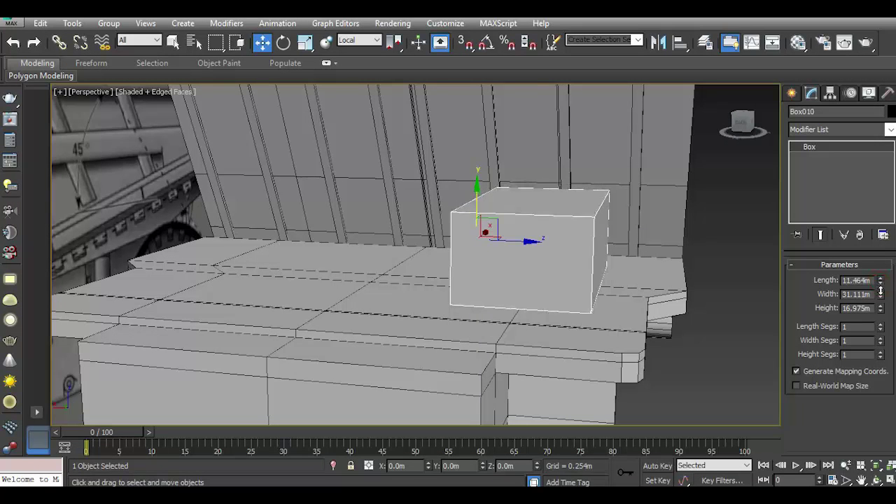
left_click_drag(481, 203, 483, 209)
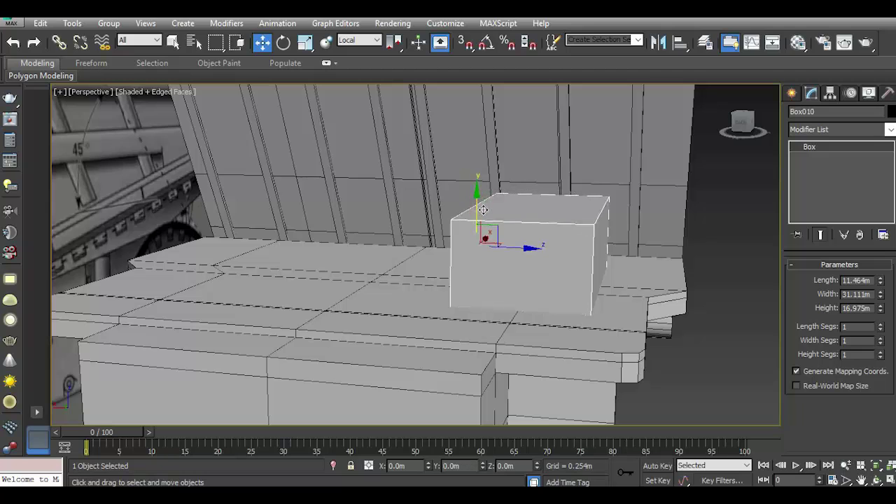
- Convert the cab box to an editable poly and select its top face
right_click(837, 179)
left_click(854, 291)
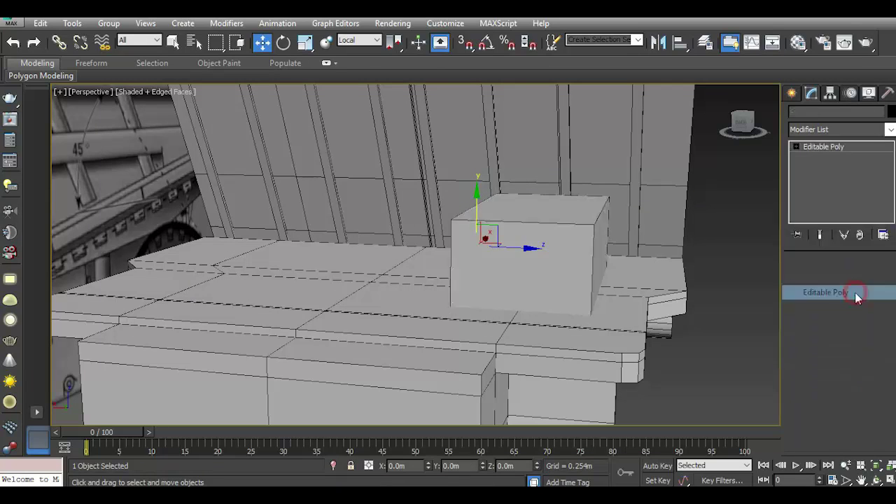
left_click(855, 293)
left_click(574, 210)
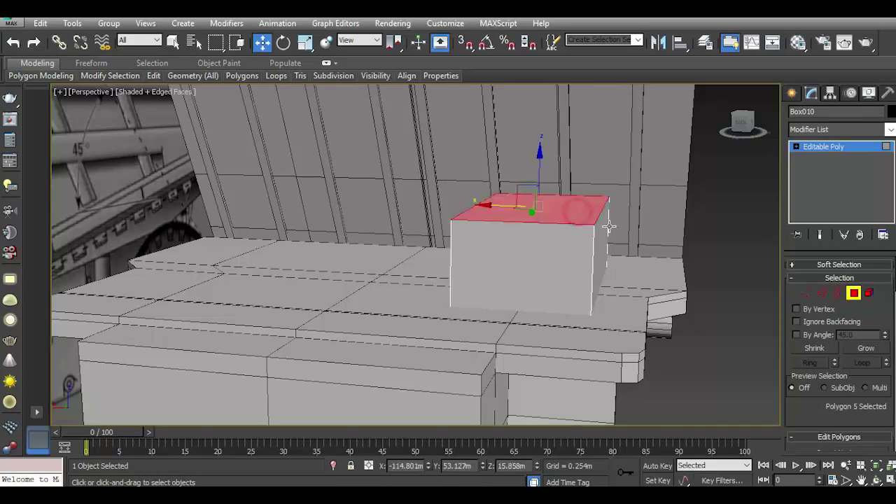
left_click_drag(831, 413, 818, 277)
- Extrude the top face upward by 16.392m in the Left view
left_click(832, 328)
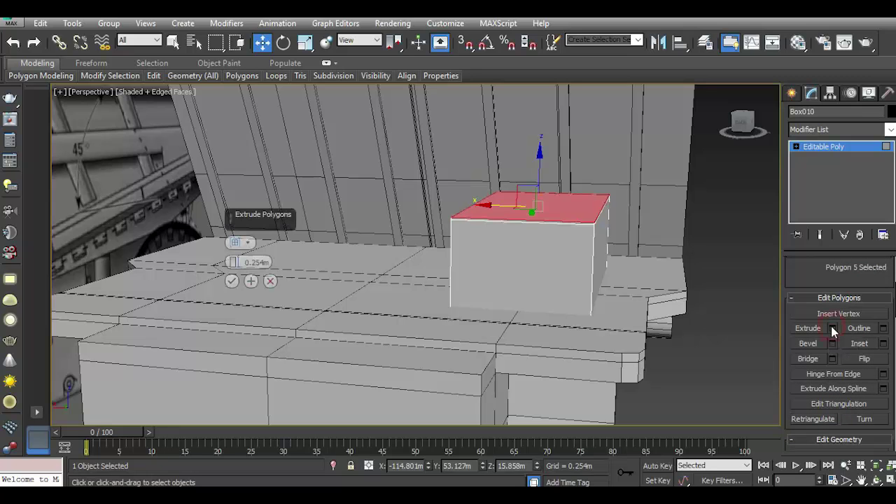
key("l")
scroll(409, 265, "up", 5)
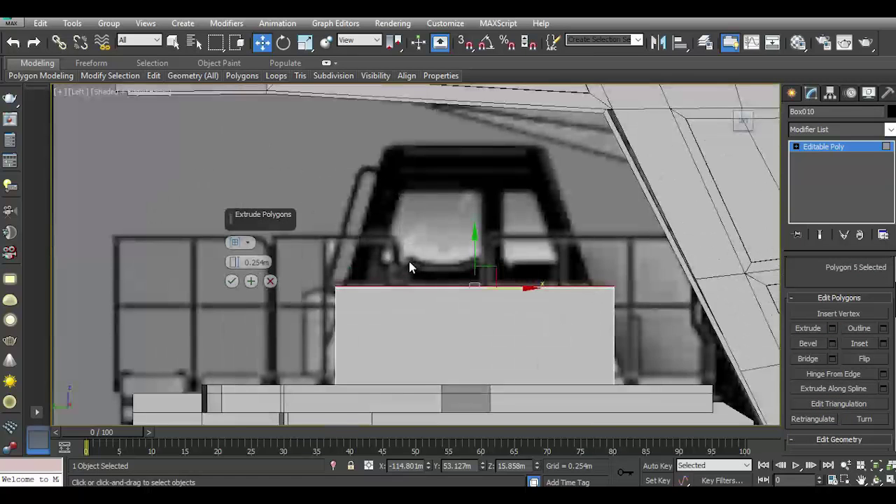
left_click_drag(239, 267, 240, 122)
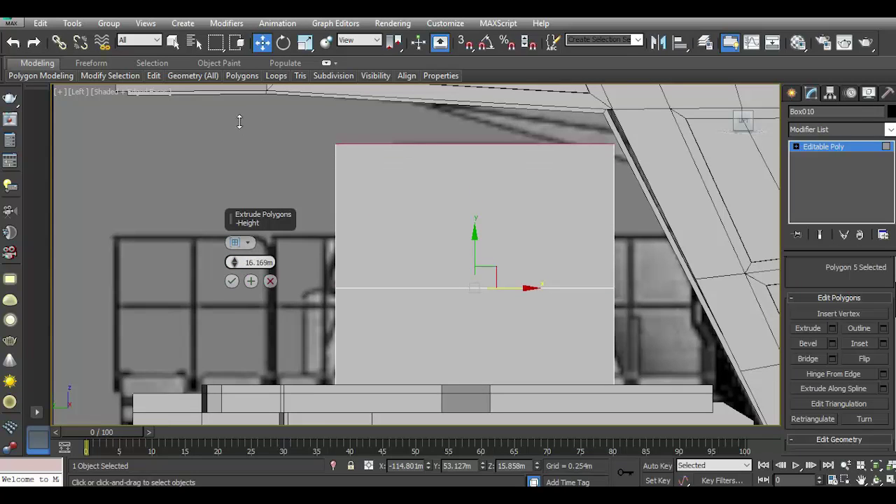
left_click(231, 280)
left_click(796, 147)
- Pull the top-right corner vertices inward, then select both top corners and lower the top edge slightly
left_click(820, 157)
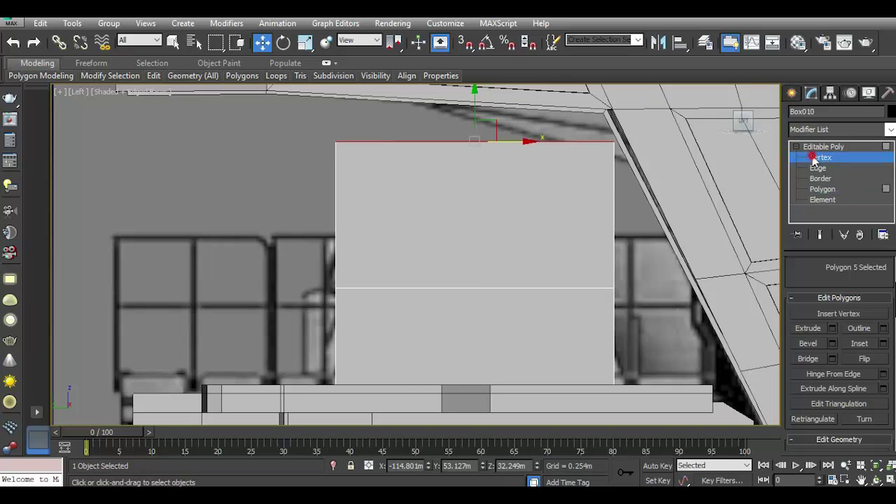
left_click_drag(553, 119, 754, 199)
mouse_move(651, 142)
left_mouse_down()
mouse_move(563, 129)
mouse_move(592, 140)
left_mouse_up()
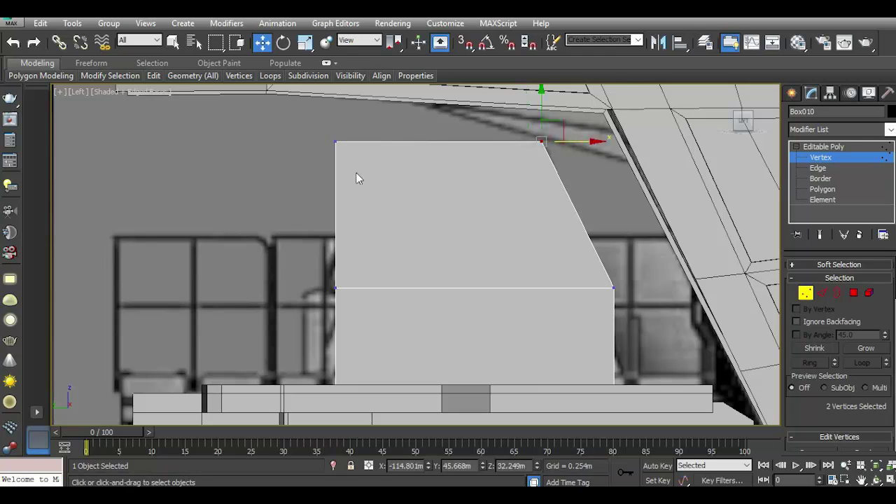
left_click_drag(373, 170, 404, 153)
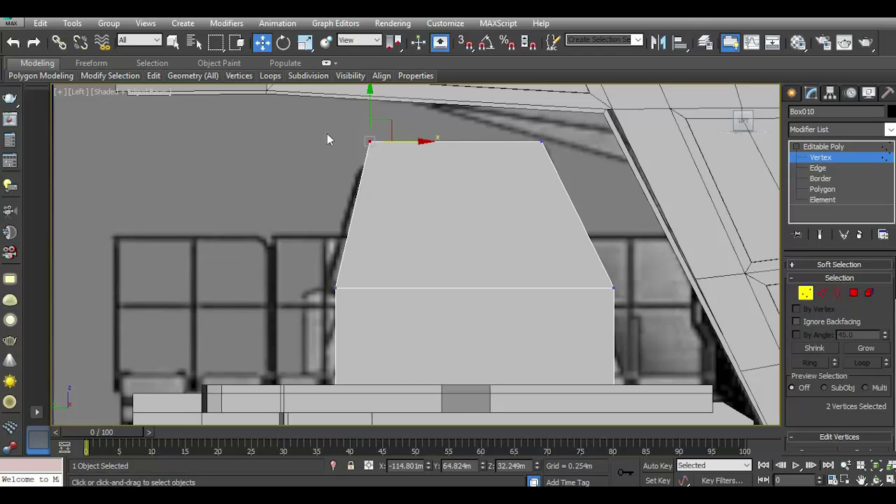
left_click_drag(521, 122, 617, 198, "ctrl")
mouse_move(455, 119)
left_mouse_down()
mouse_move(457, 134)
mouse_move(458, 122)
left_mouse_up()
scroll(567, 210, "down", 3)
key("p")
scroll(565, 226, "down", 3)
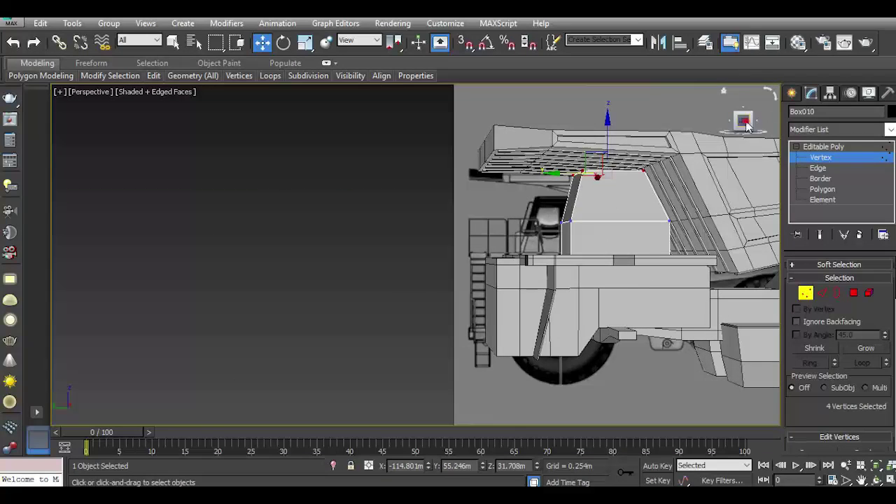
- Select the box's left-side vertices and push them outward along X
left_click_drag(746, 124, 727, 133)
scroll(511, 298, "up", 3)
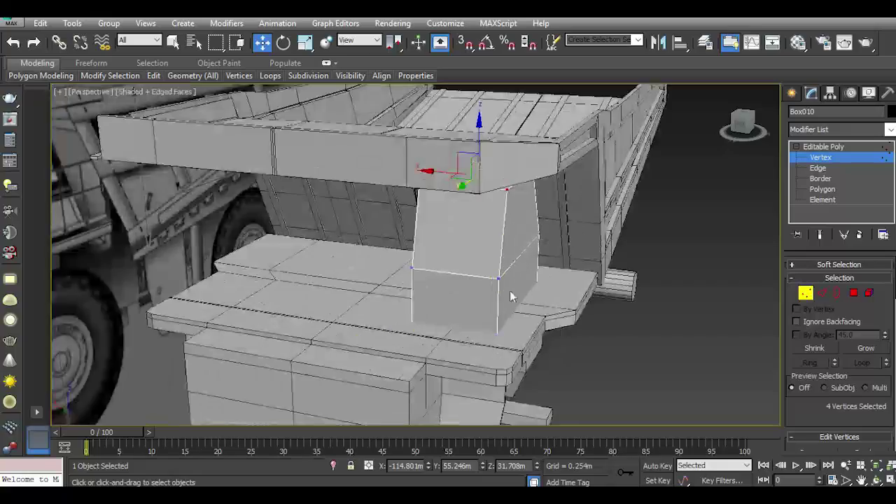
mouse_move(743, 124)
left_mouse_down()
mouse_move(727, 124)
mouse_move(691, 208)
left_mouse_up()
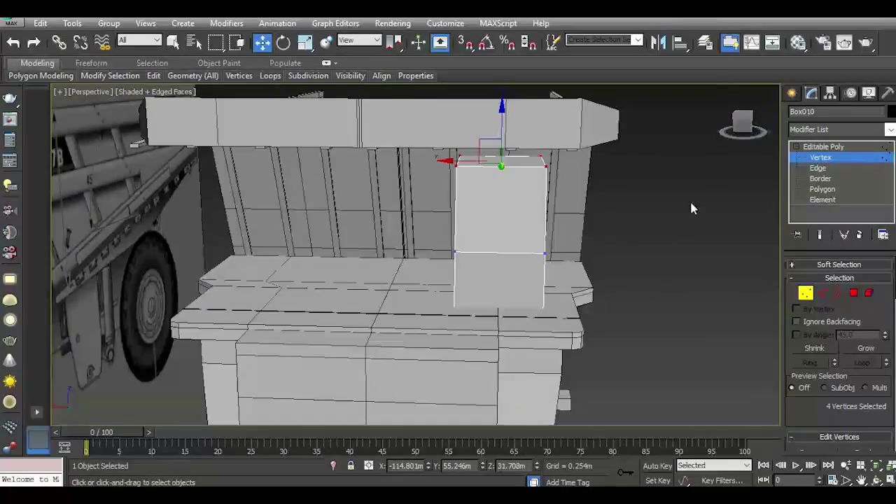
left_click_drag(409, 113, 515, 337)
left_click_drag(515, 413, 518, 413)
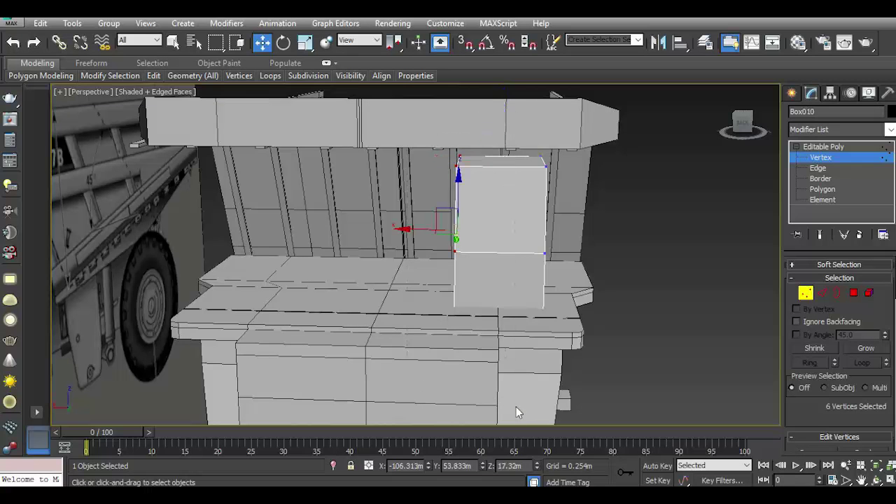
left_click_drag(437, 227, 416, 219)
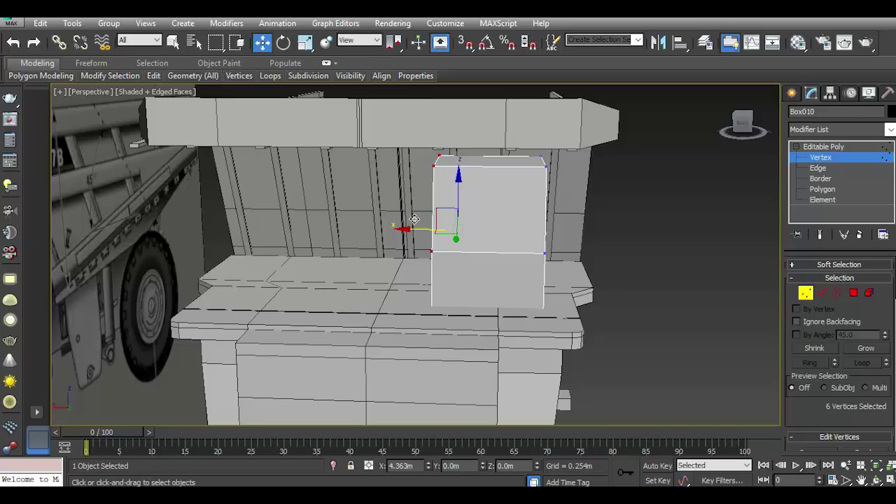
- Isolate the cab box to inspect it, undo the widening and enter Polygon level
left_click(740, 123)
mouse_move(420, 252)
middle_mouse_down("alt")
mouse_move(448, 245)
mouse_move(458, 225)
mouse_move(434, 252)
middle_mouse_up("alt")
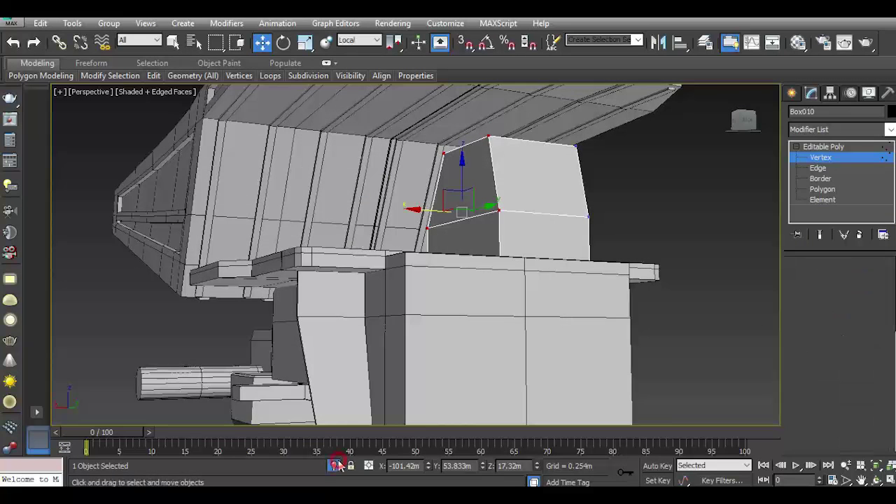
left_click(337, 465)
left_click(336, 465)
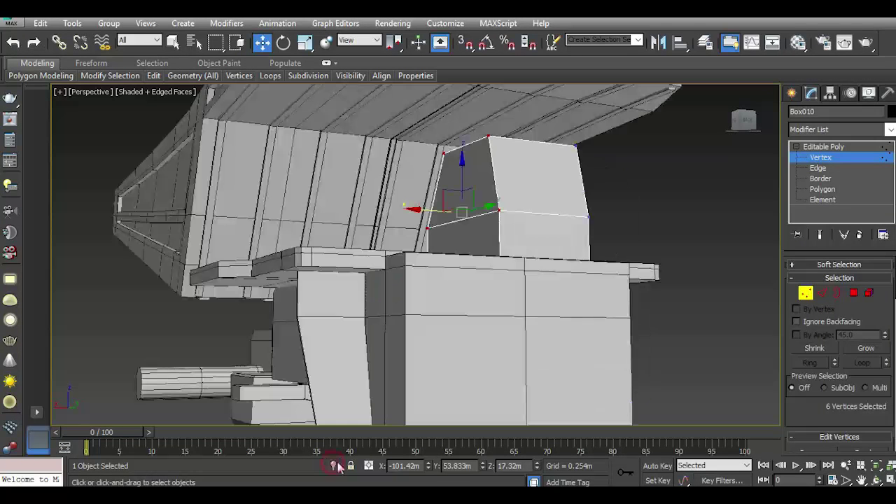
mouse_move(684, 166)
middle_mouse_down("alt")
mouse_move(630, 210)
mouse_move(574, 217)
middle_mouse_up("alt")
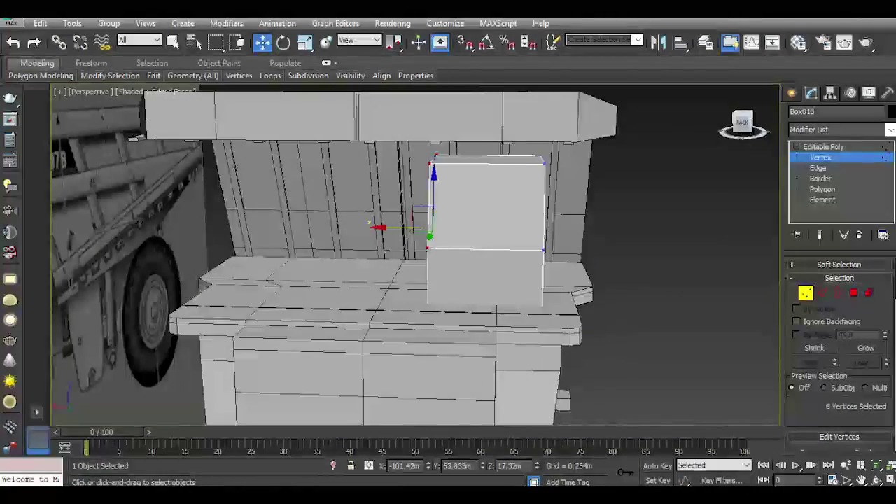
left_click(14, 43)
left_click(14, 44)
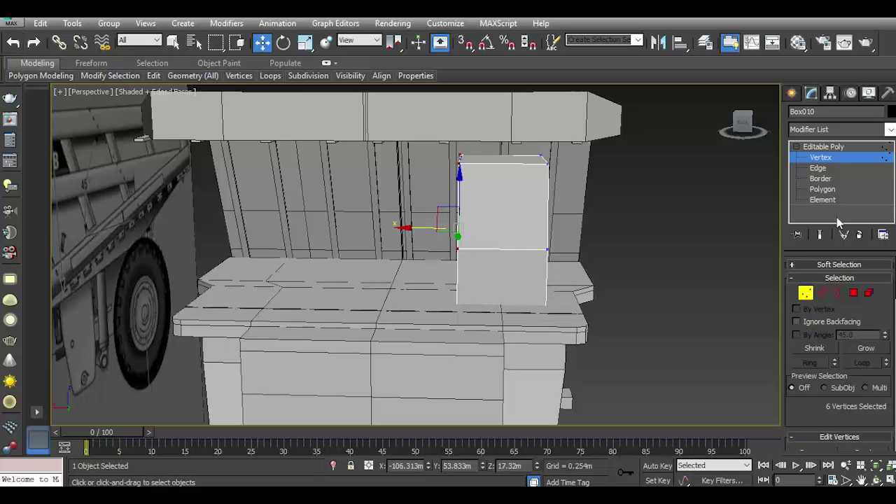
left_click(853, 293)
- Select the upper tapered and lower side faces and shift them outward to widen the box
left_click_drag(742, 122, 466, 201)
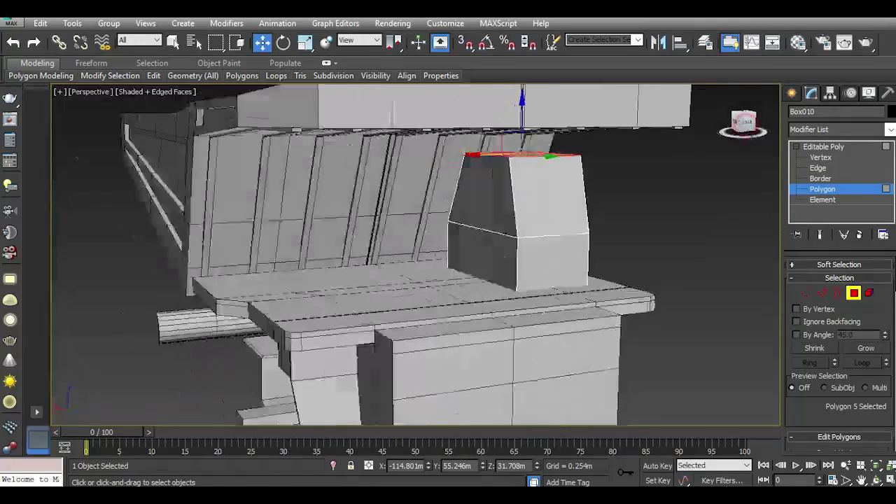
left_click(467, 201)
left_click(493, 259, "ctrl")
left_click_drag(459, 232, 438, 233)
- Check the widened cab box from the left, perspective and right views
mouse_move(753, 135)
left_mouse_down()
mouse_move(630, 175)
mouse_move(747, 135)
left_mouse_up()
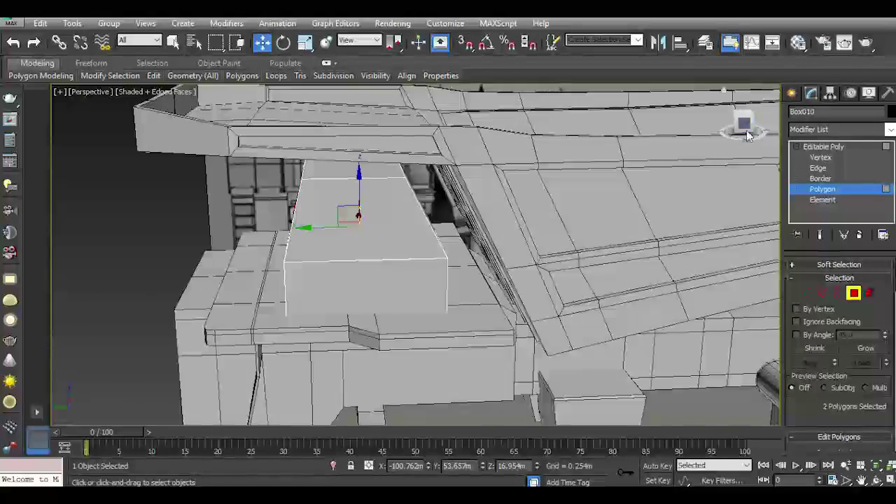
left_click(748, 135)
scroll(507, 216, "up", 3)
scroll(506, 216, "up", 3)
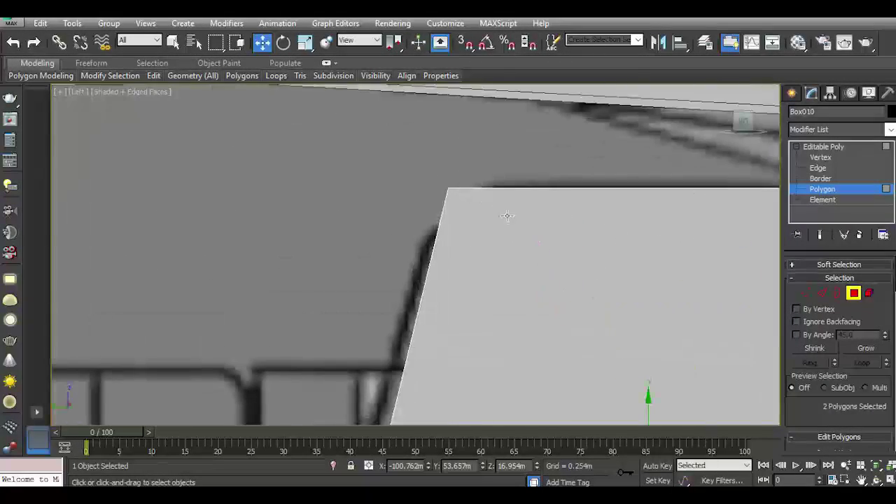
scroll(532, 221, "down", 5)
scroll(552, 220, "down", 5)
key("p")
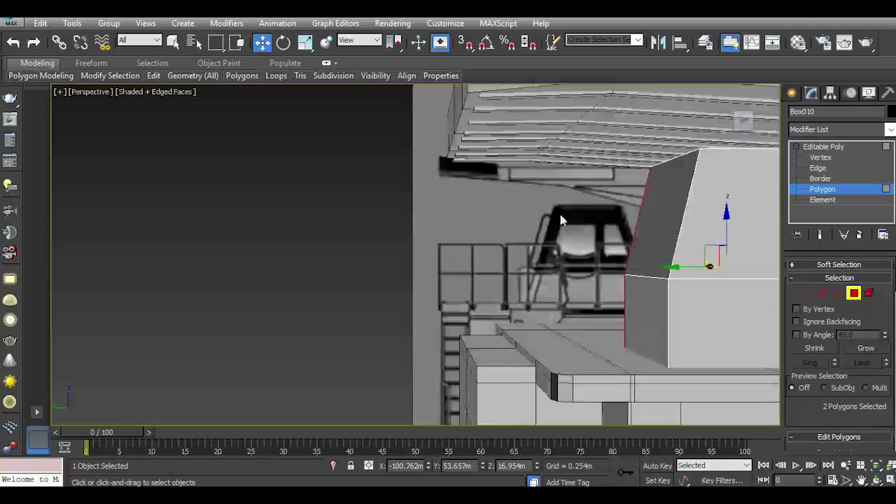
left_click(742, 120)
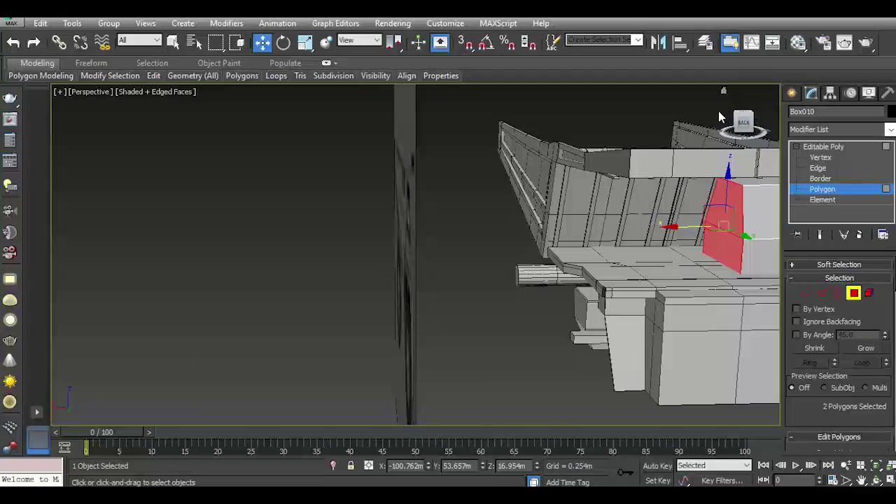
left_click(733, 119)
scroll(332, 261, "down", 5)
scroll(384, 280, "down", 3)
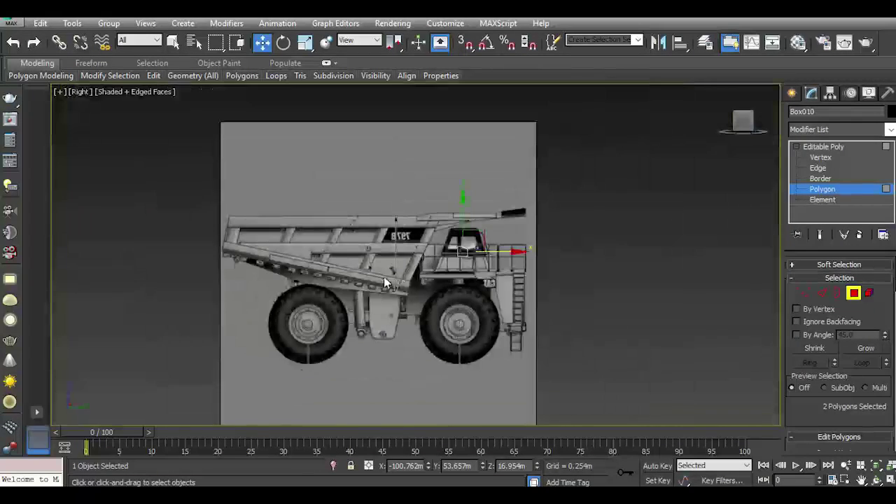
scroll(472, 233, "up", 4)
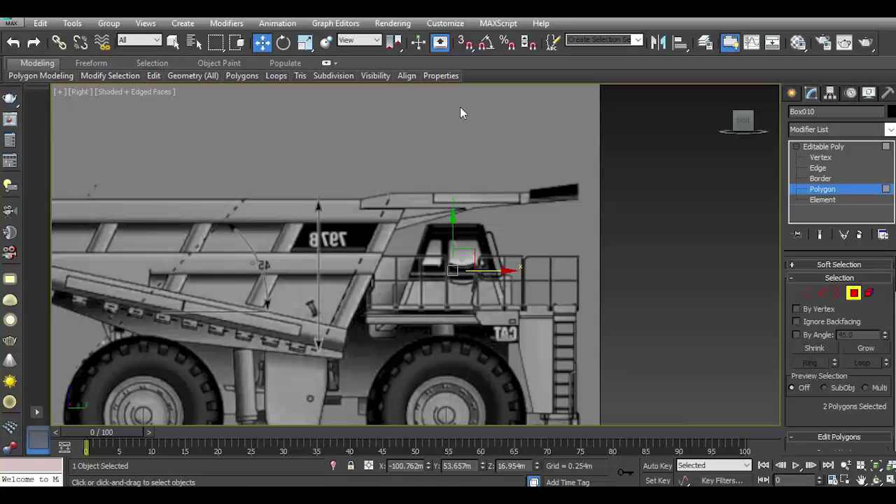
- Open and close the material settings, review the cab, and return to Editable Poly top level
left_click(772, 43)
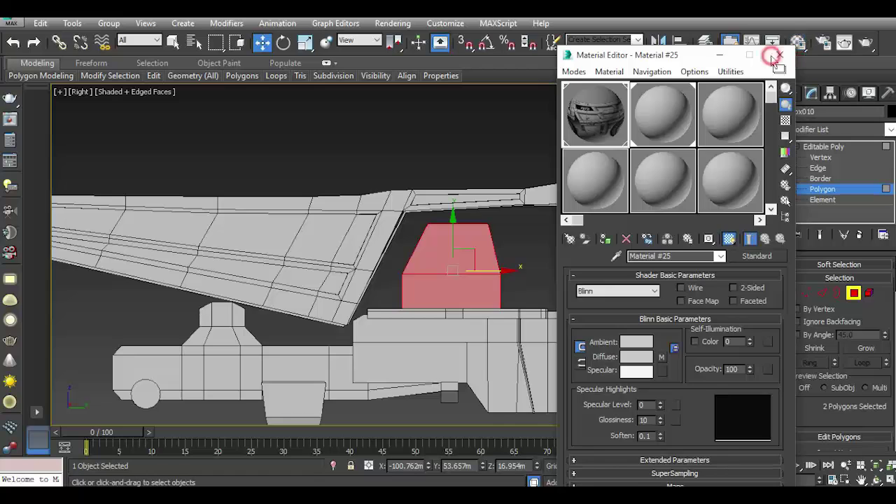
left_click(780, 55)
scroll(497, 256, "up", 2)
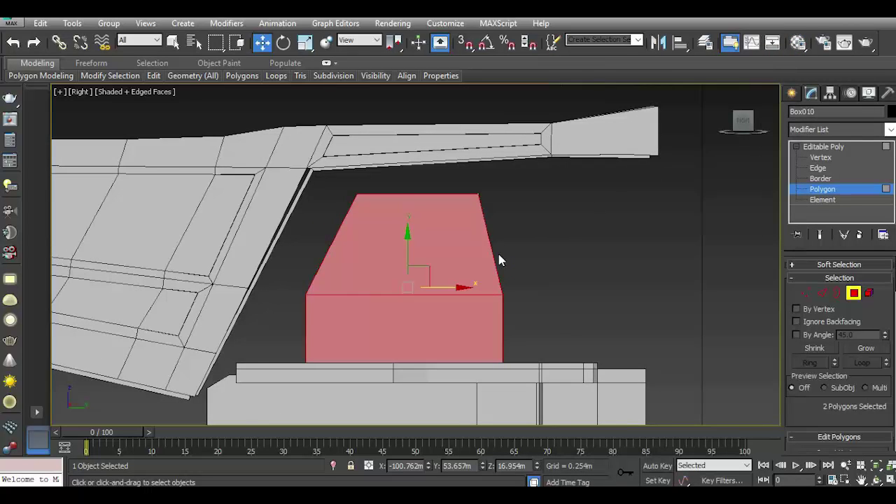
middle_click_drag(498, 256, 664, 162, "alt")
left_click_drag(743, 123, 741, 137)
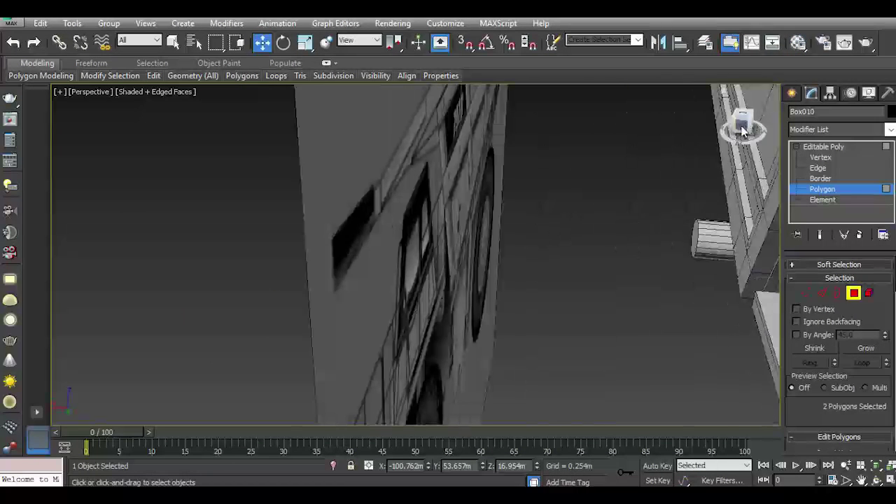
key("l")
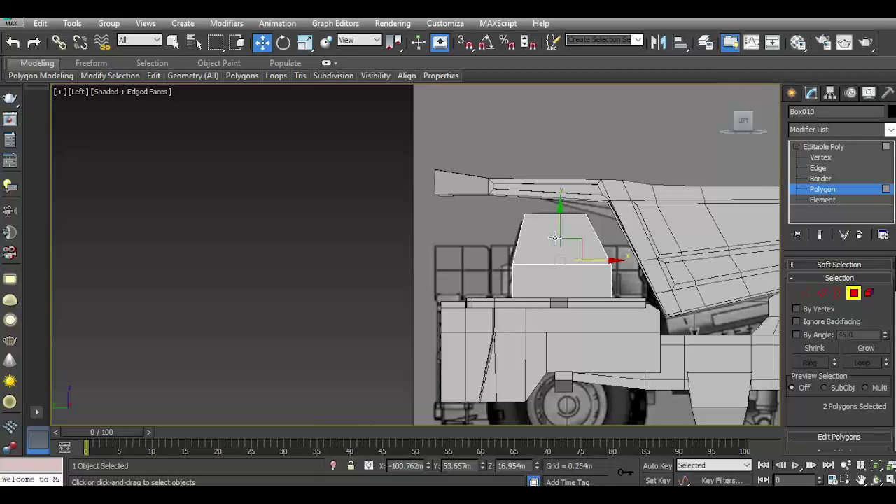
key("p")
middle_click_drag(615, 234, 533, 193, "alt")
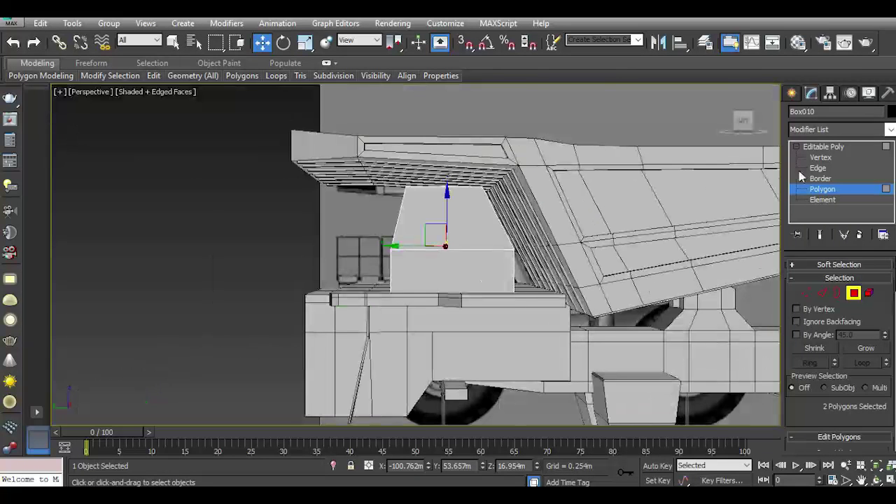
left_click(822, 147)
- Select the upper tapered side face (polygon 8) at Polygon level
left_click_drag(744, 121, 731, 128)
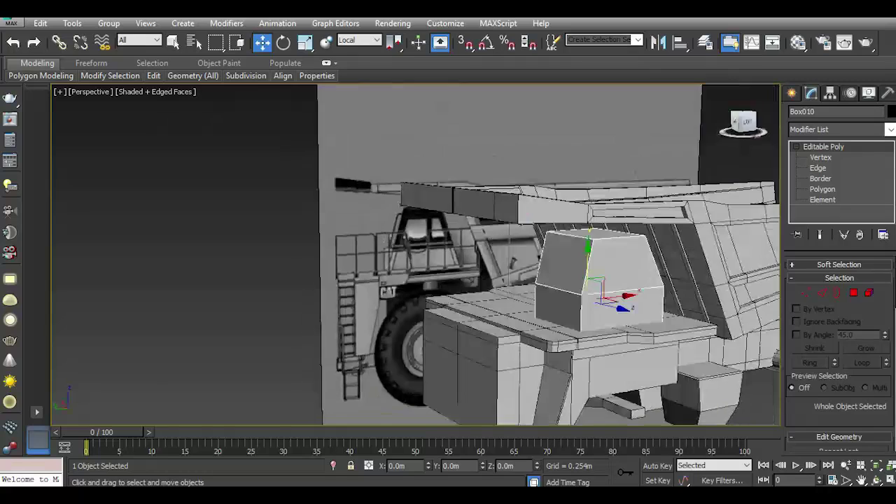
scroll(609, 266, "up", 4)
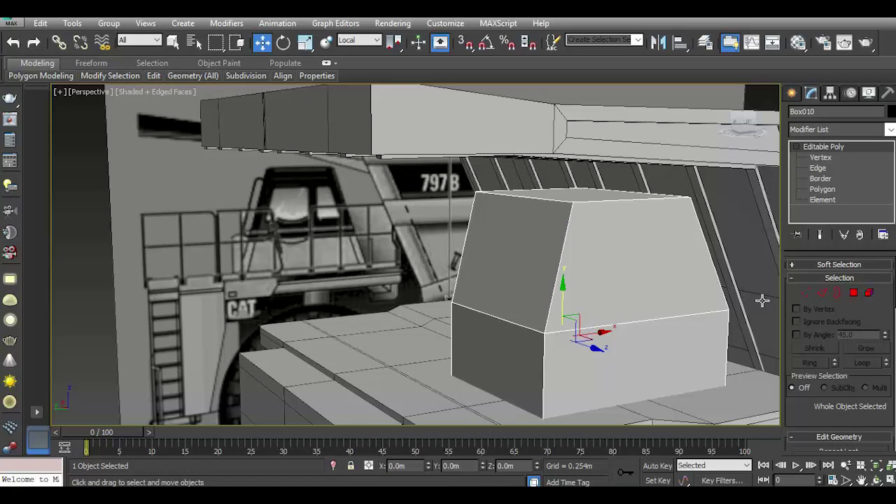
left_click(822, 294)
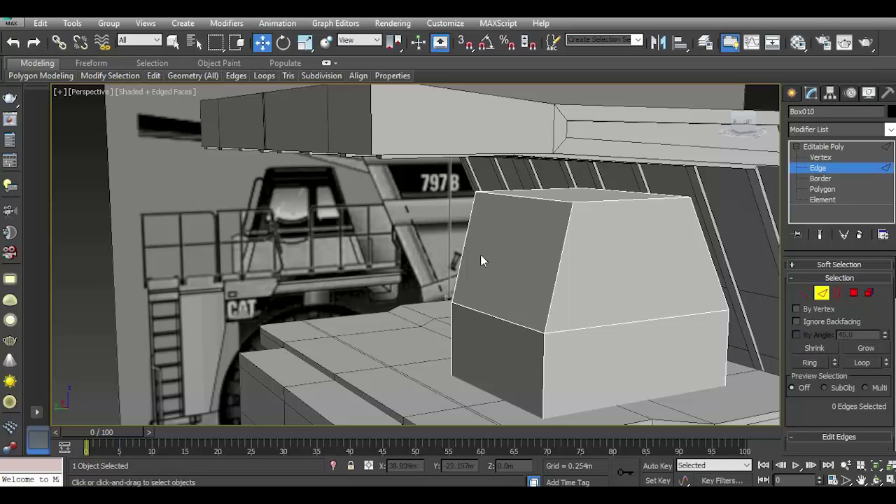
left_click(852, 293)
left_click(515, 266)
scroll(522, 270, "up", 4)
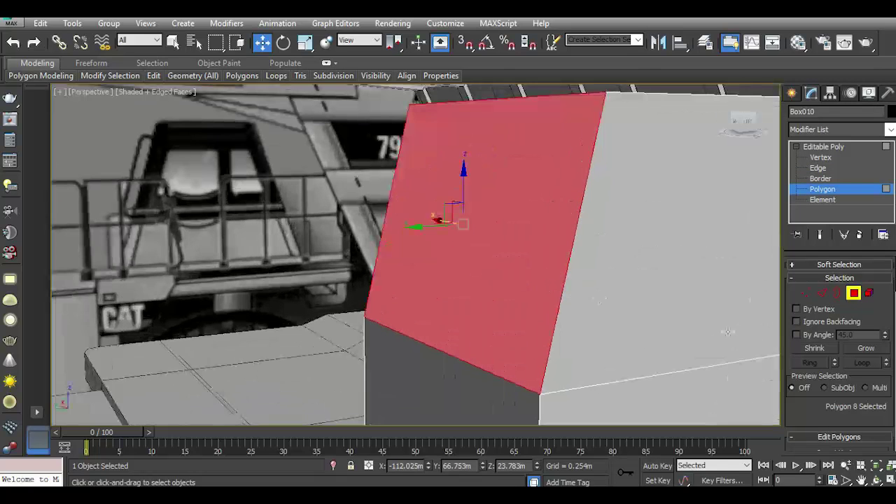
scroll(664, 323, "down", 4)
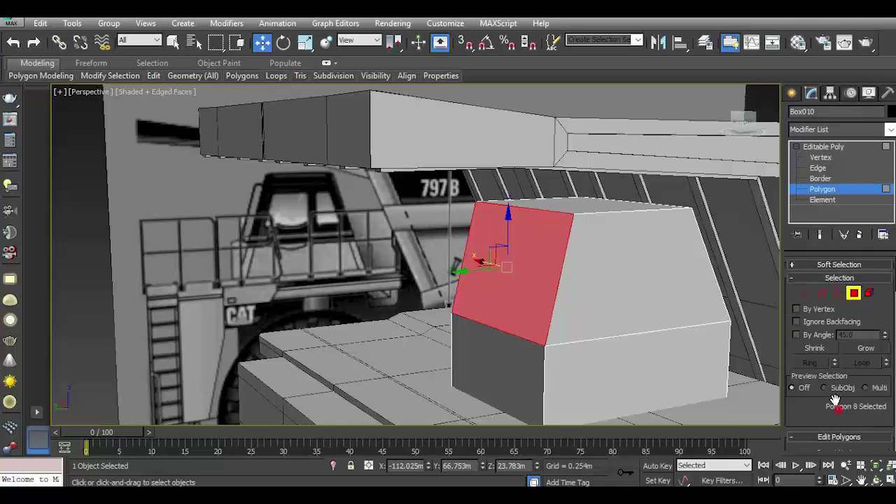
scroll(835, 400, "down", 3)
- Try Inset and cancel it, try Swift Loop, then switch to Edge level
left_click(884, 374)
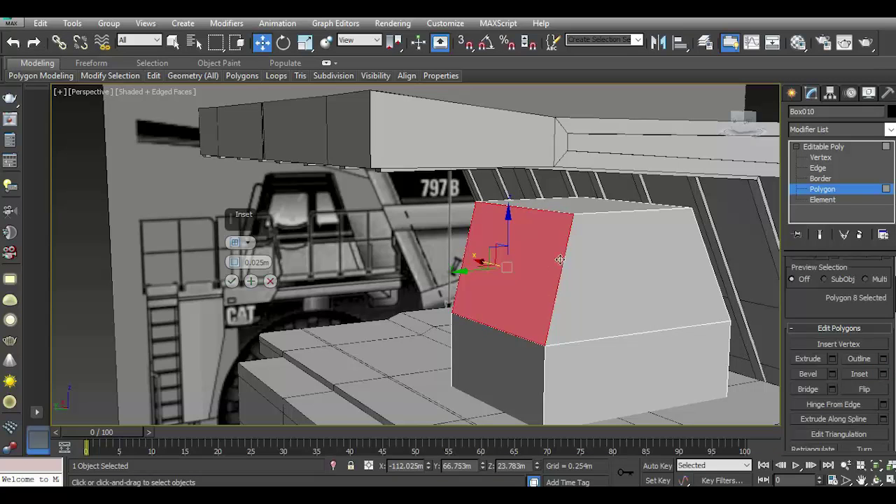
scroll(560, 260, "up", 2)
left_click(270, 281)
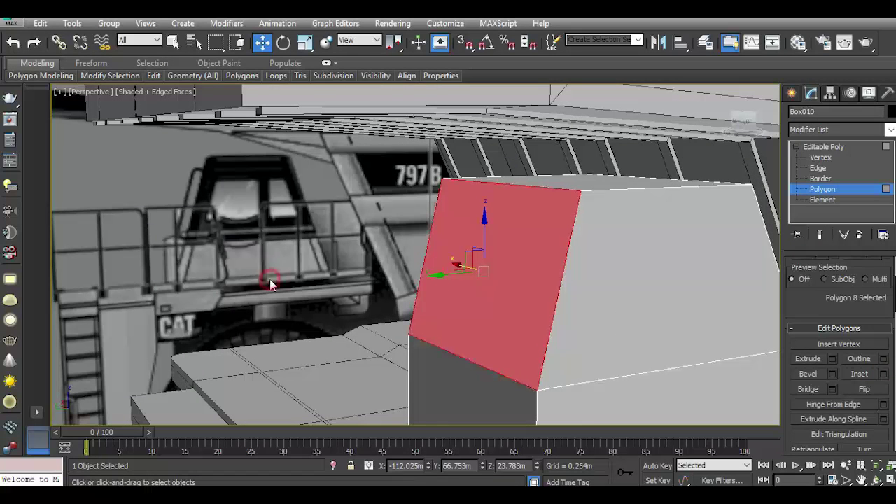
left_click(260, 122)
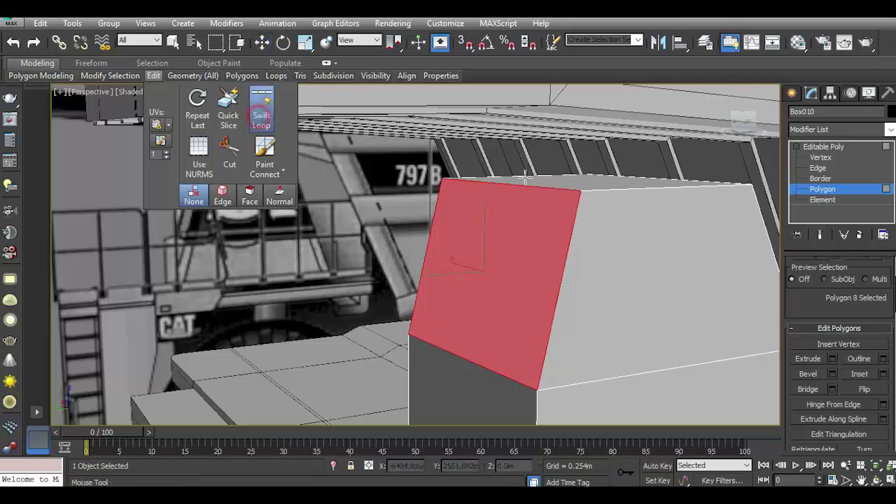
left_click(262, 43)
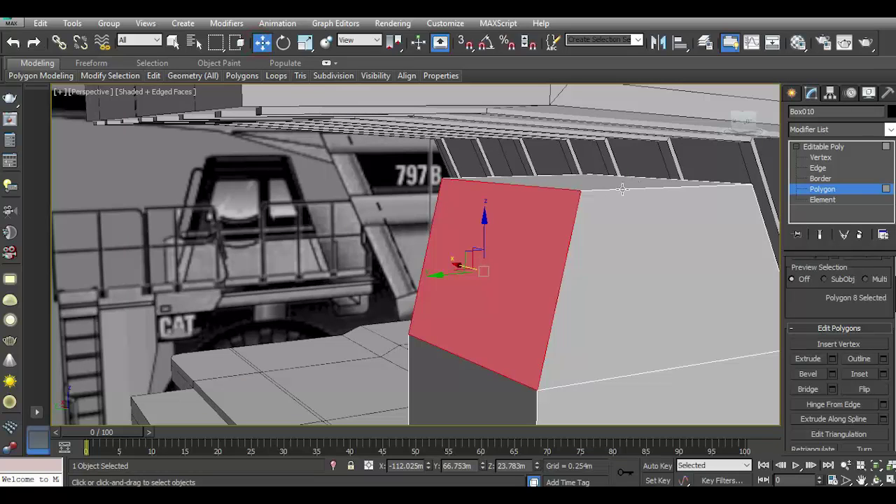
left_click(852, 169)
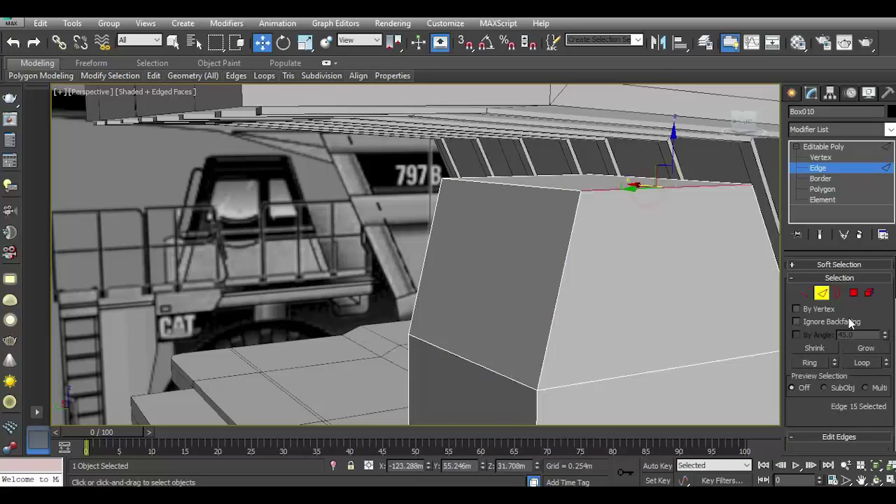
- Ring-select the cab box edges and connect them with one new middle edge
left_click(811, 361)
left_click_drag(836, 387, 802, 271)
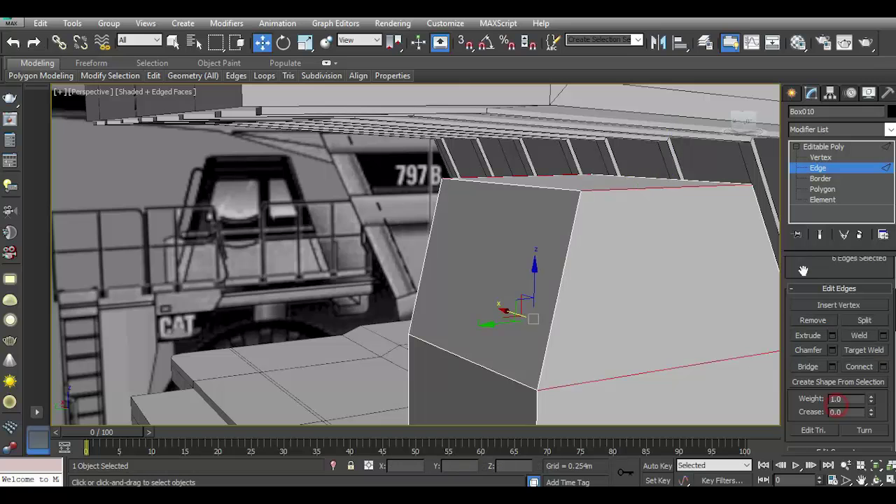
left_click(884, 366)
mouse_move(738, 348)
middle_mouse_down("alt")
mouse_move(550, 296)
mouse_move(415, 305)
middle_mouse_up("alt")
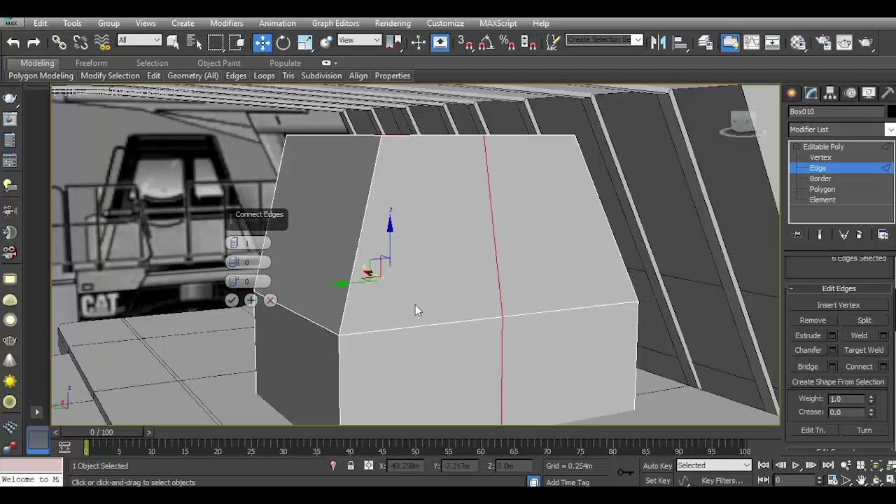
left_click(232, 300)
- Switch to Polygon level and select two of the upper tapered faces
left_click(822, 189)
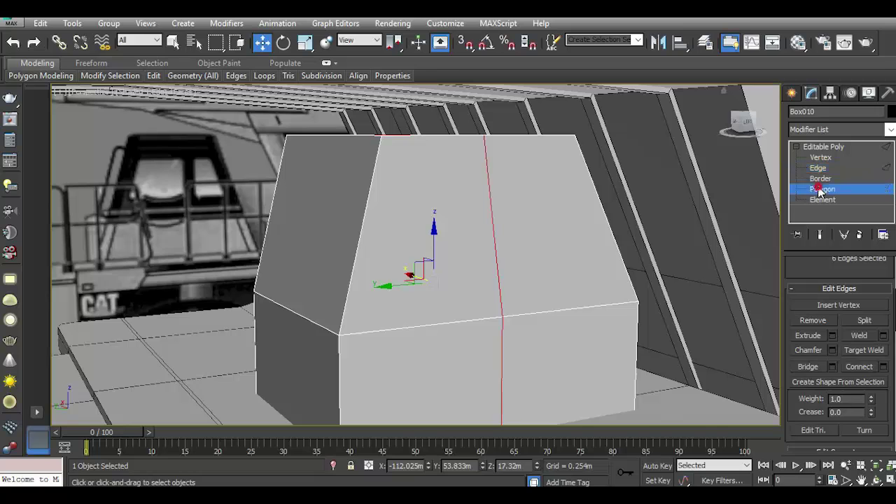
left_click(449, 236, "ctrl")
left_click(531, 249, "ctrl")
mouse_move(460, 230)
middle_mouse_down("alt")
mouse_move(712, 151)
mouse_move(574, 197)
middle_mouse_up("alt")
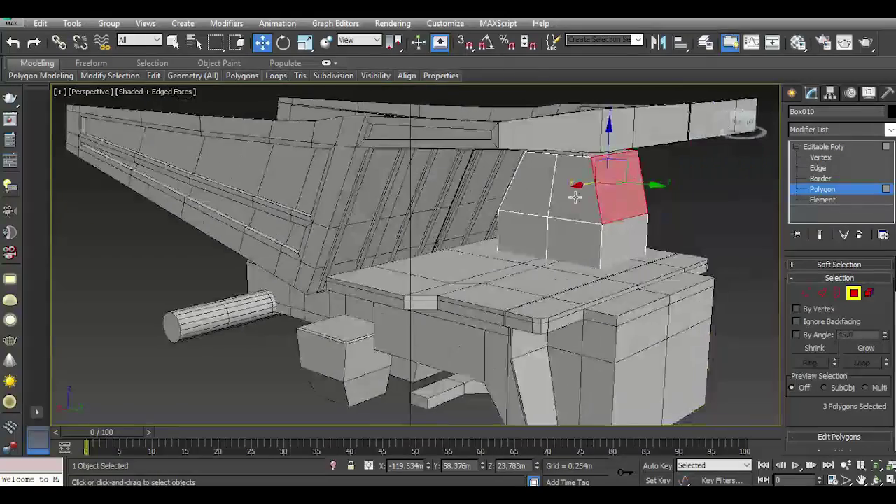
- Add the remaining upper tapered faces so all five are selected
scroll(575, 197, "up", 5)
left_click(576, 189, "ctrl")
left_click(476, 184, "ctrl")
middle_click_drag(592, 212, 460, 219)
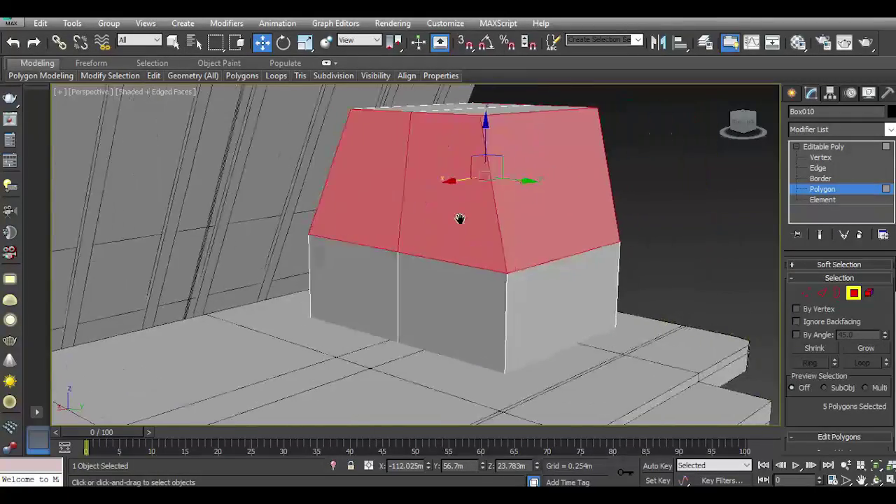
scroll(479, 217, "up", 3)
scroll(859, 402, "down", 3)
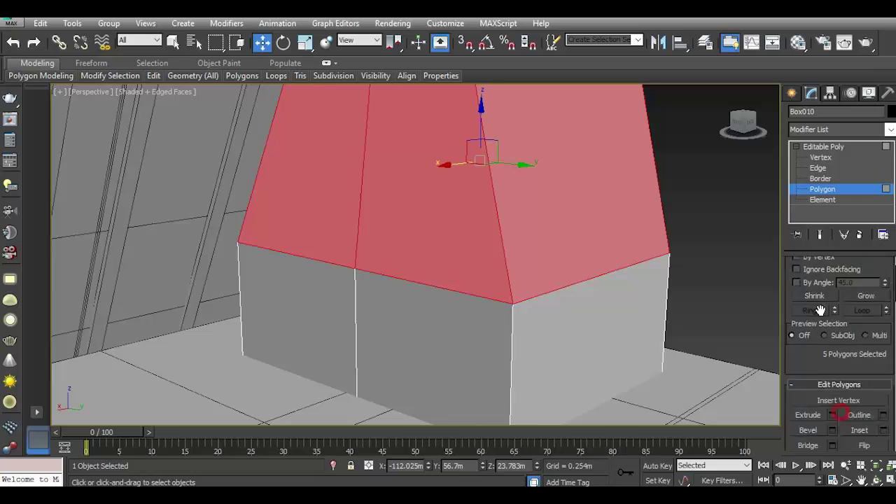
scroll(880, 350, "down", 1)
- Inset the five selected faces by about 0.447m
left_click(883, 347)
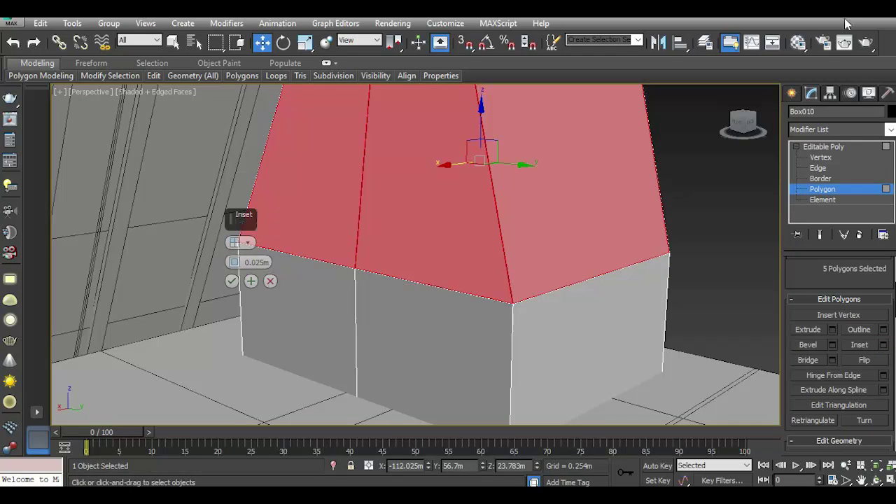
left_click_drag(234, 261, 369, 269)
middle_click_drag(369, 269, 366, 310, "alt")
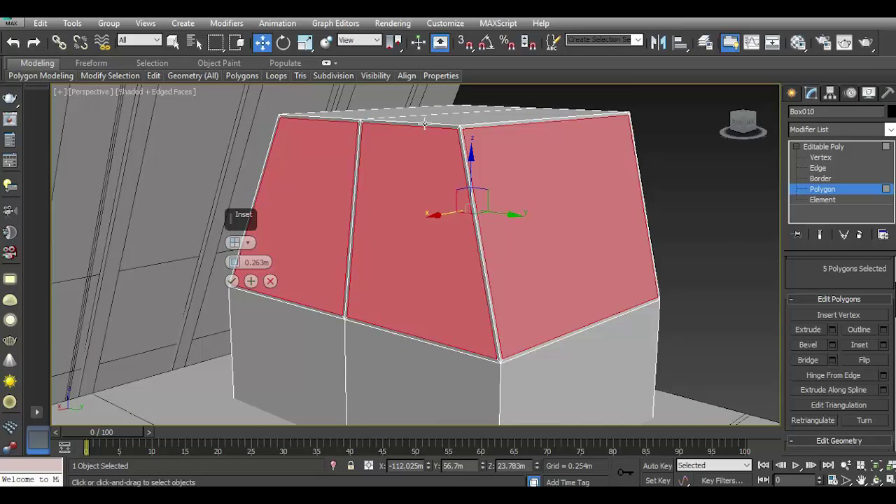
scroll(425, 124, "up", 2)
left_click_drag(234, 261, 218, 230)
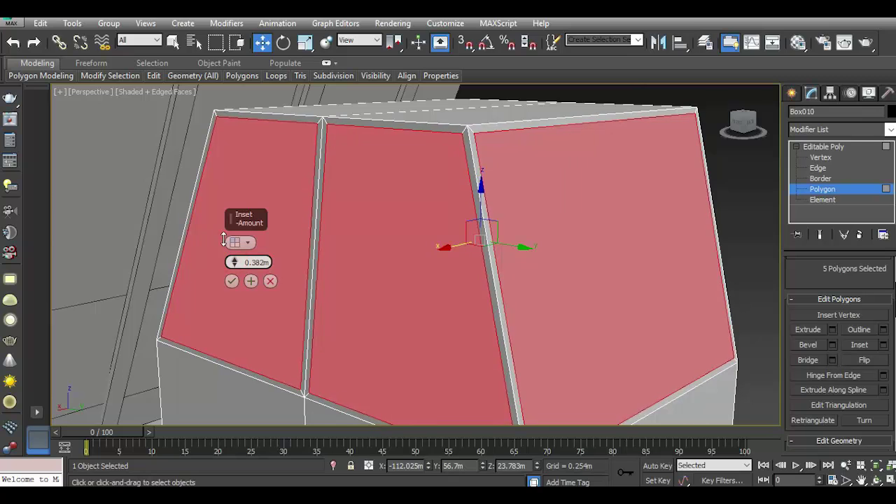
left_click(232, 280)
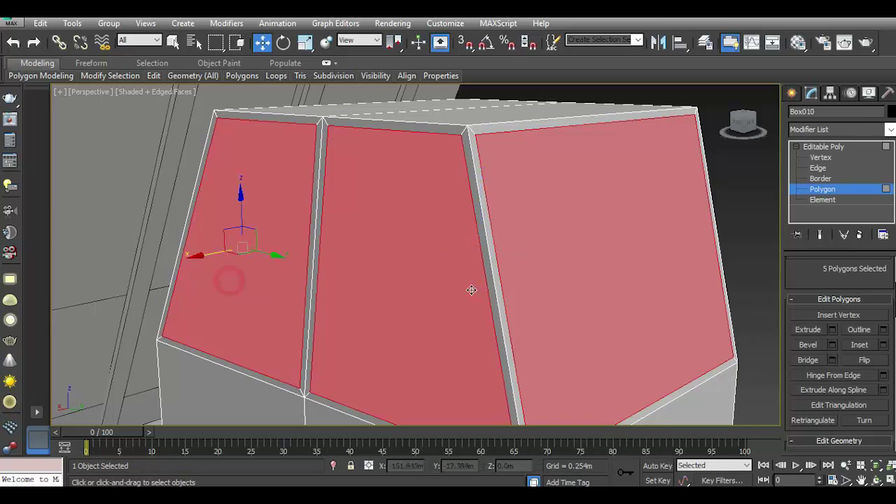
- Extrude the five inset faces inward to -0.276m, resetting the height to 0 first
left_click(832, 330)
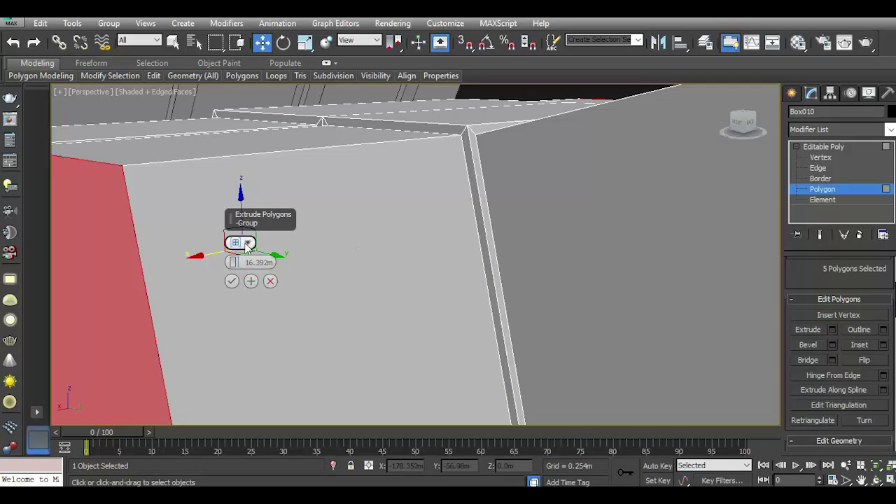
mouse_move(234, 261)
left_mouse_down()
mouse_move(294, 361)
mouse_move(280, 366)
left_mouse_up()
scroll(364, 262, "down", 2)
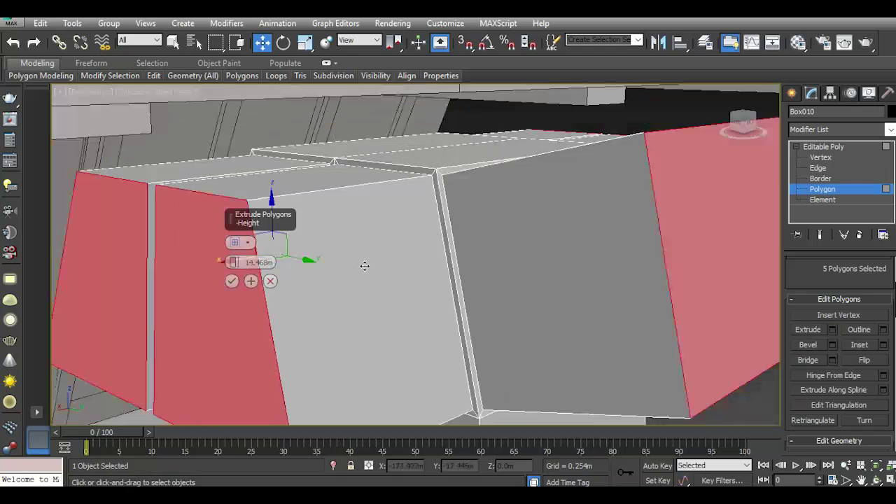
mouse_move(238, 262)
left_mouse_down()
mouse_move(292, 380)
mouse_move(243, 274)
mouse_move(280, 406)
left_mouse_up()
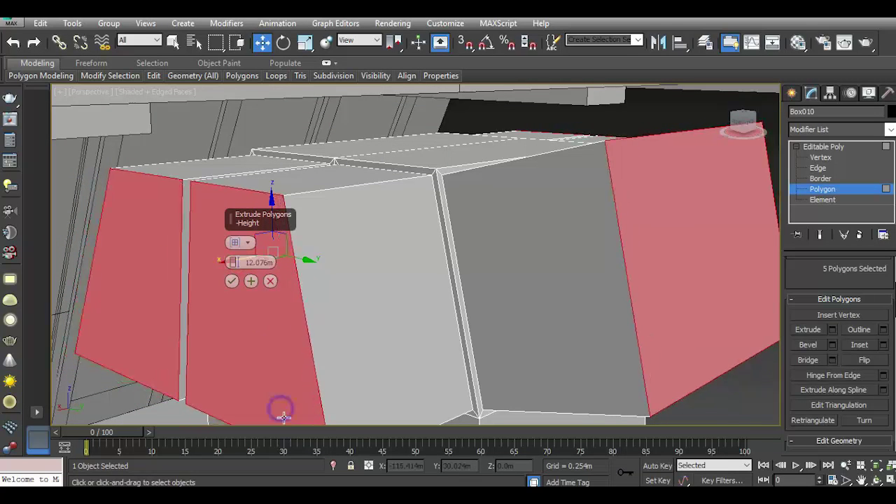
left_click_drag(233, 261, 296, 394)
left_click_drag(233, 262, 480, 424)
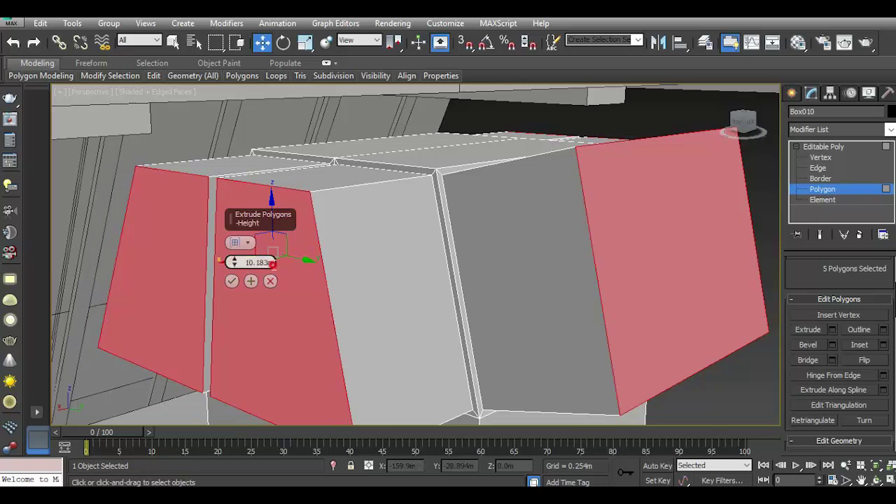
left_click(237, 261)
type("0")
key("Return")
left_click_drag(233, 262, 233, 282)
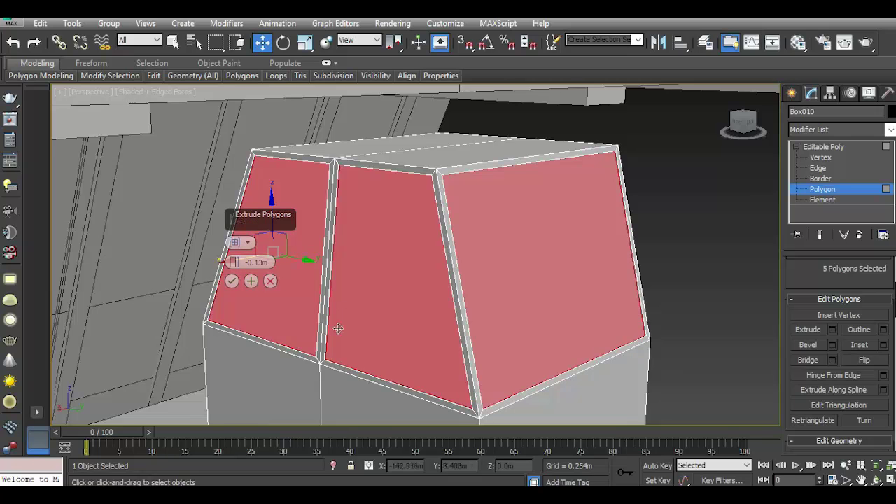
scroll(335, 328, "up", 3)
left_click_drag(233, 259, 243, 289)
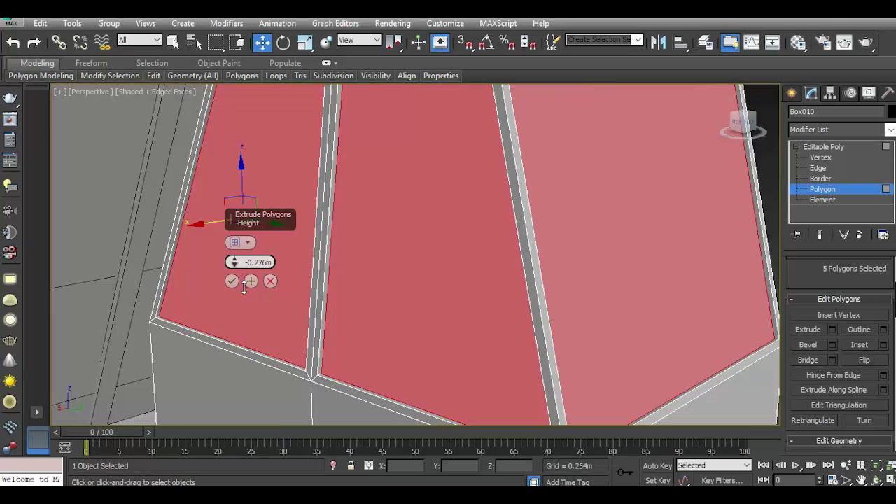
left_click(231, 281)
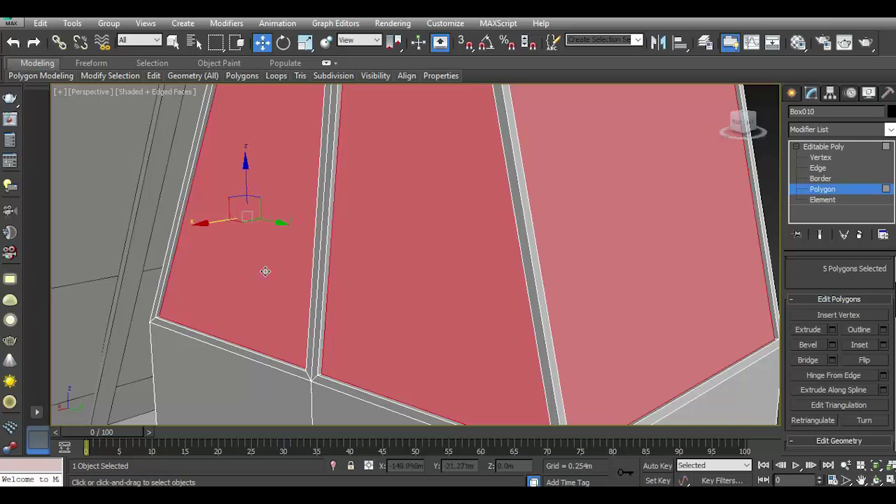
- Inset Box010's five window faces a second time by about 0.492m
left_click(884, 348)
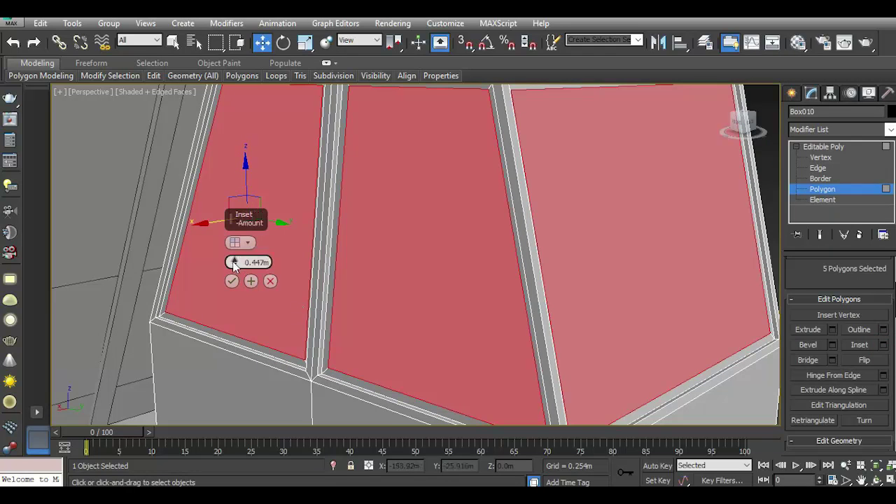
left_click_drag(234, 263, 233, 251)
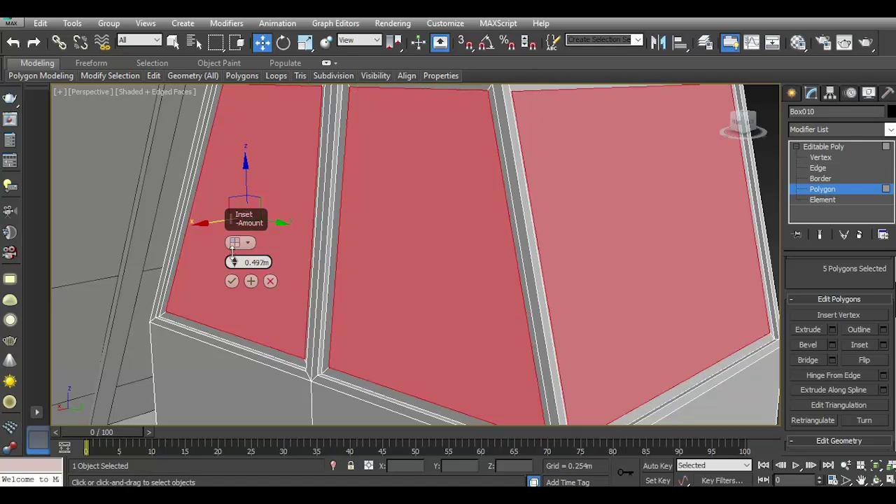
left_click(232, 281)
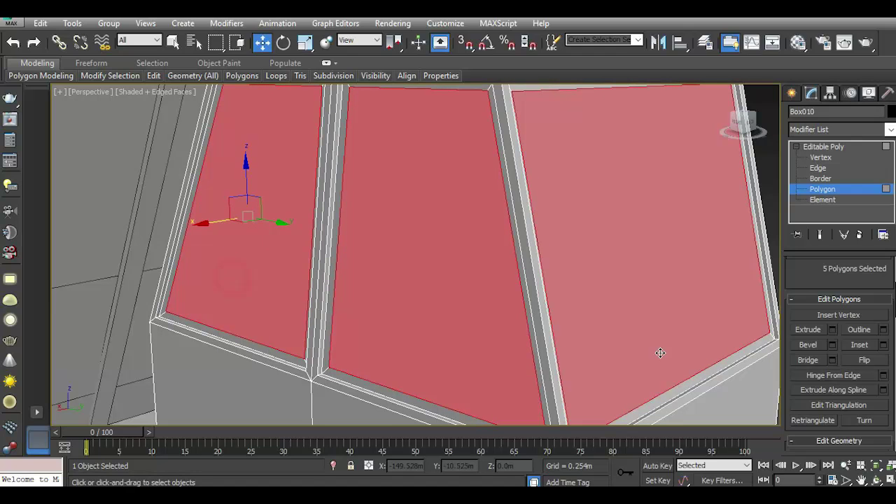
- Extrude the new inset faces inward by -0.276m to deepen the stepped recess
left_click(832, 330)
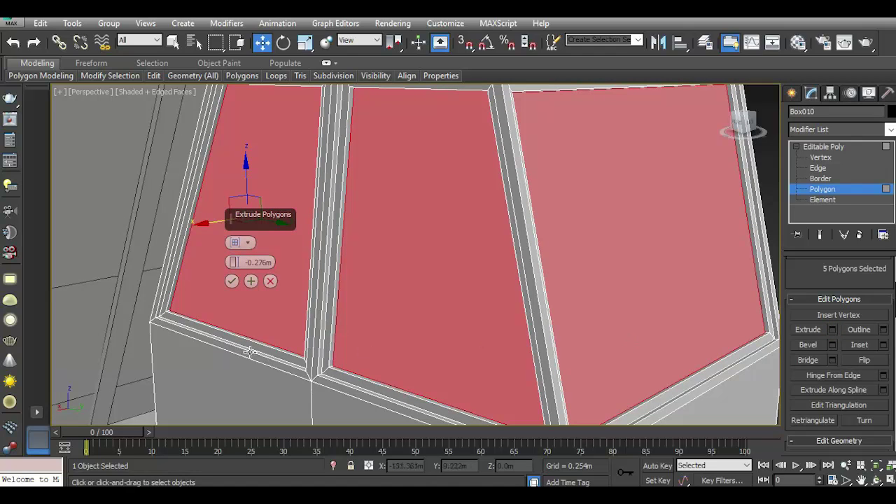
left_click(232, 281)
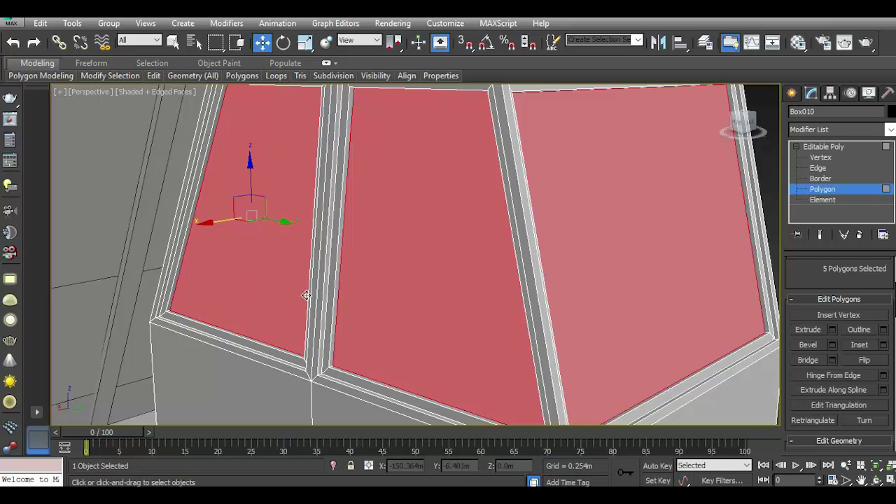
scroll(306, 296, "down", 4)
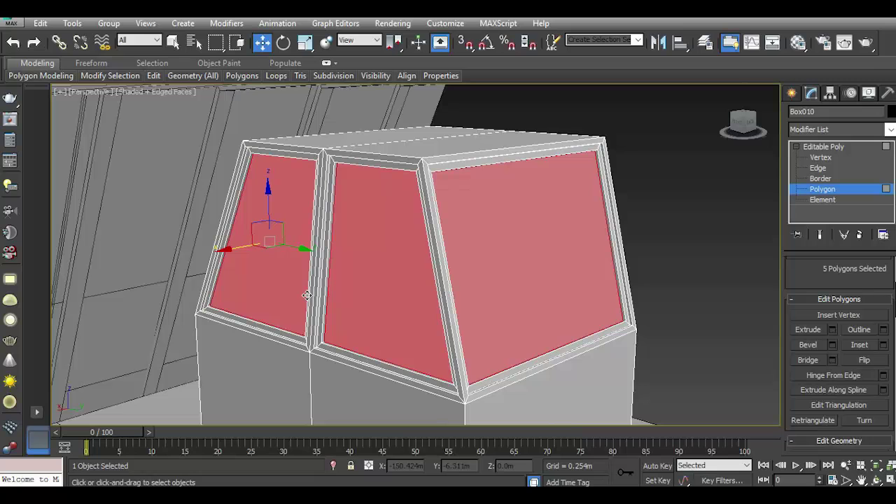
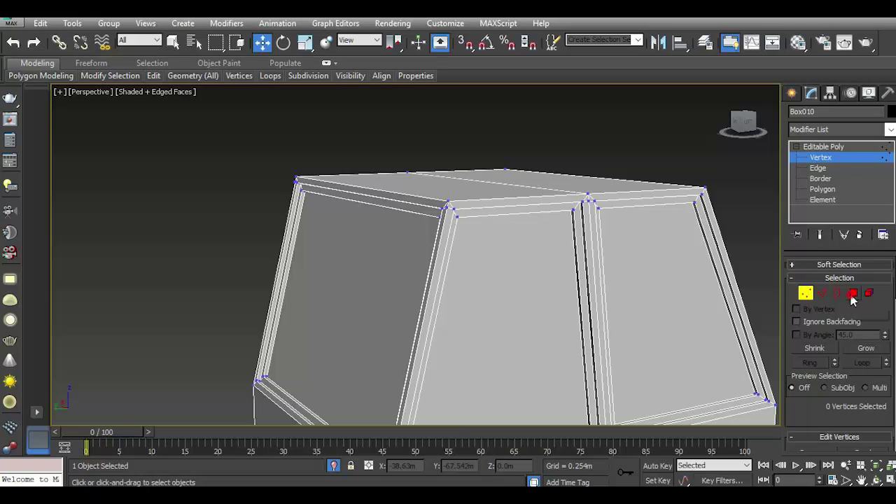
- Select the cab's two top polygons and extrude them upward into a roof slab
left_click(852, 294)
left_click(459, 185)
left_click(334, 466)
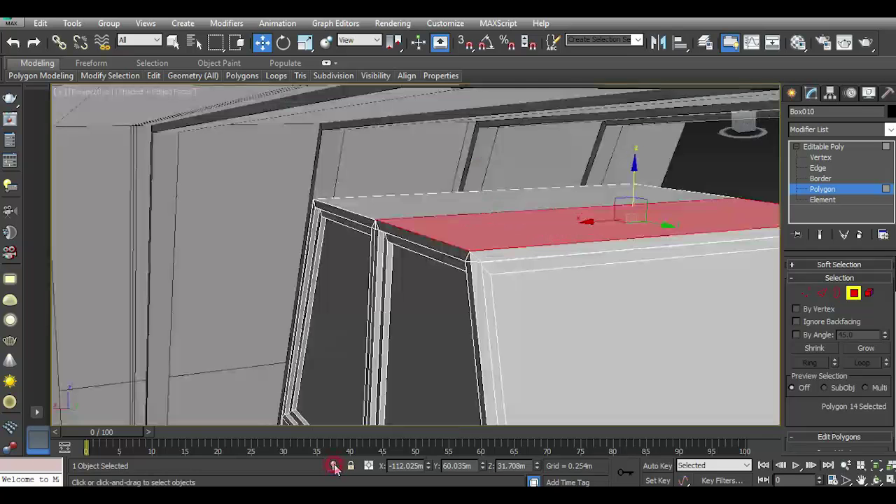
left_click(426, 207, "ctrl")
middle_click_drag(531, 264, 510, 256, "alt")
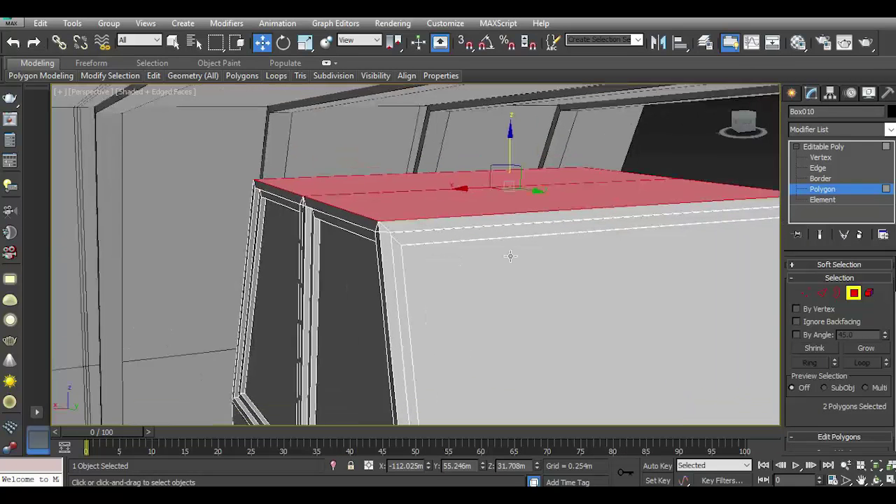
scroll(847, 408, "down", 3)
left_click(832, 384)
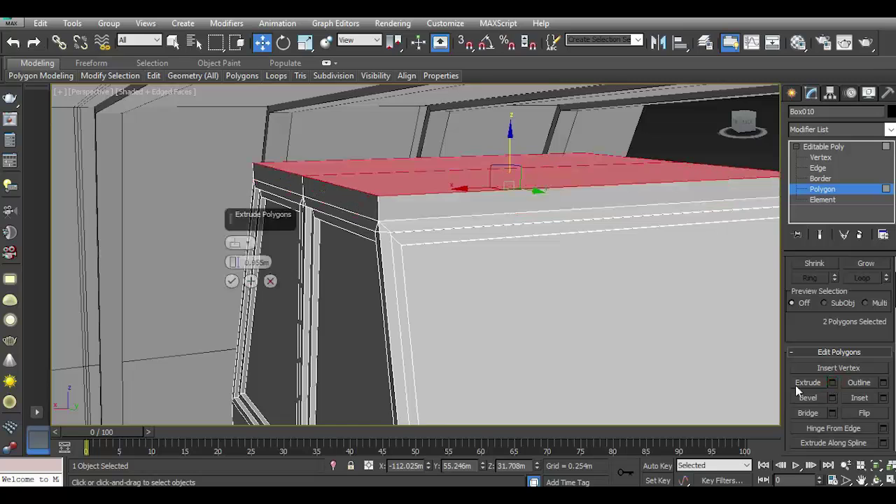
left_click(231, 280)
- Grow the selection to the slab's edge band, extrude it outward, and isolate the cab
left_click(423, 209)
left_click(351, 209, "shift")
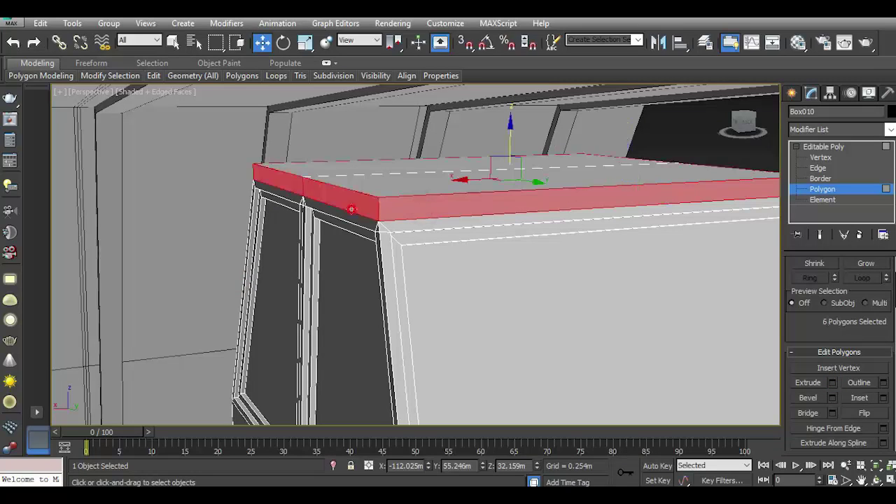
left_click(832, 384)
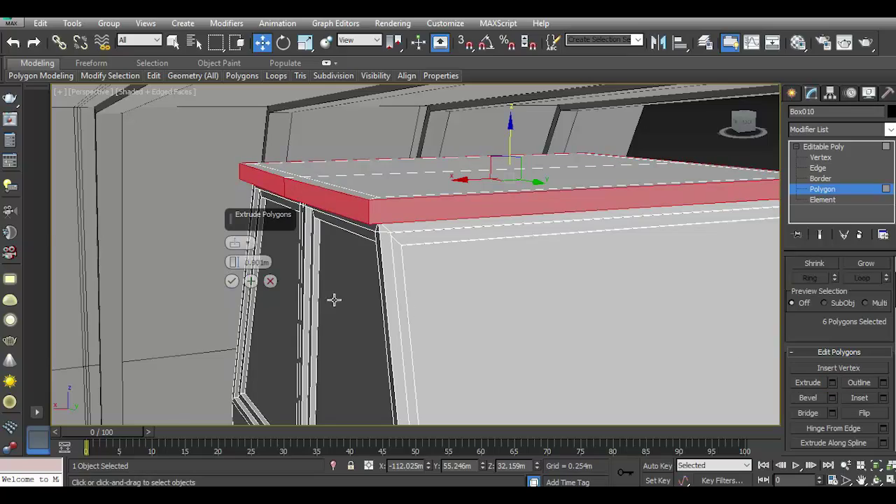
middle_click_drag(333, 300, 476, 232, "alt")
left_click_drag(744, 124, 431, 208)
middle_click_drag(310, 238, 320, 237, "alt")
mouse_move(233, 261)
left_mouse_down()
mouse_move(251, 257)
mouse_move(235, 247)
left_mouse_up()
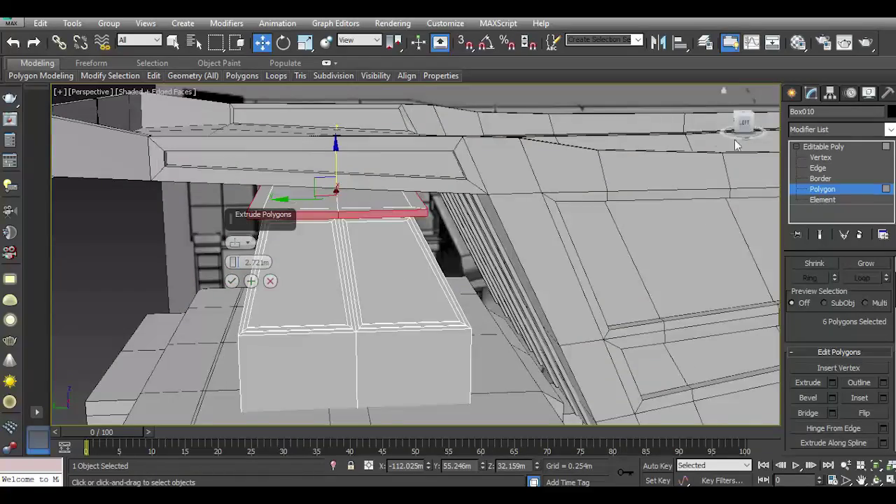
left_click_drag(743, 123, 647, 163)
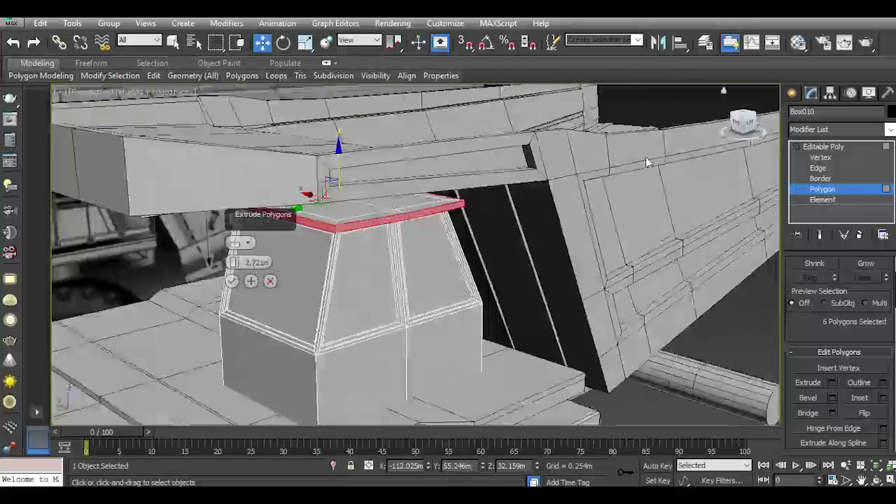
left_click(333, 465)
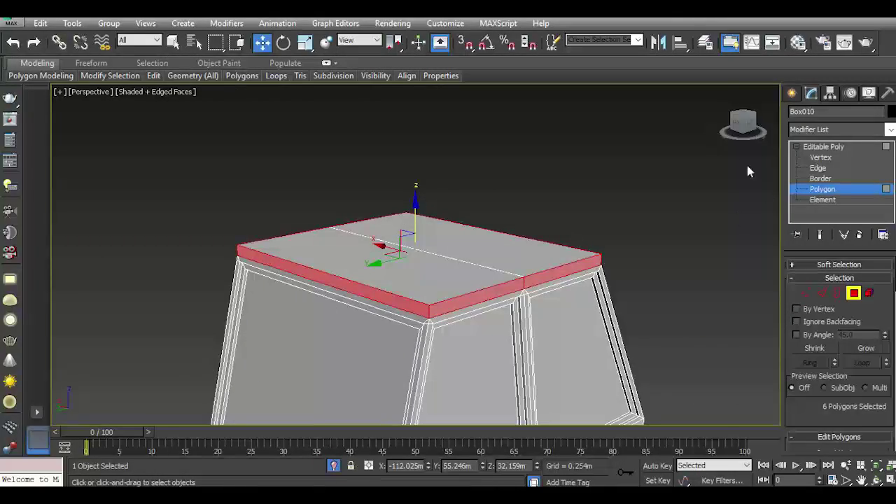
- Try extruding the rim without the right side face, then cancel the extrusion
middle_click_drag(747, 170, 565, 253, "alt")
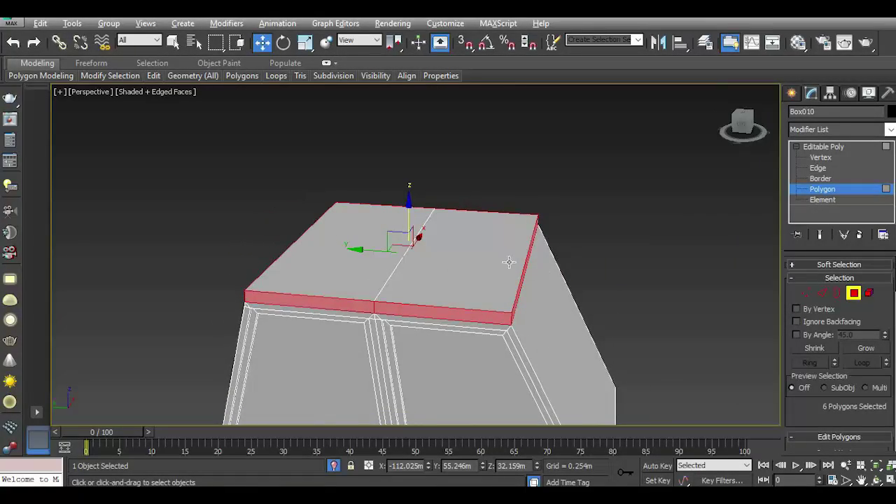
left_click(523, 275, "alt")
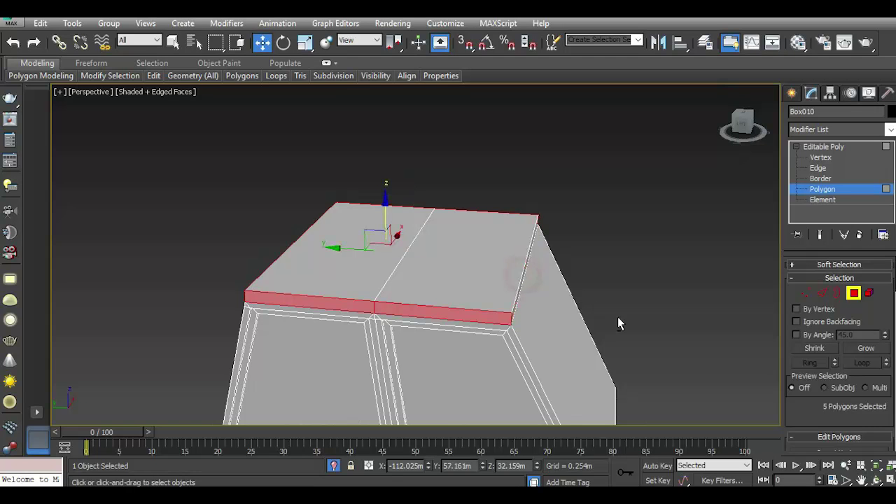
scroll(822, 378, "down", 3)
left_click(832, 356)
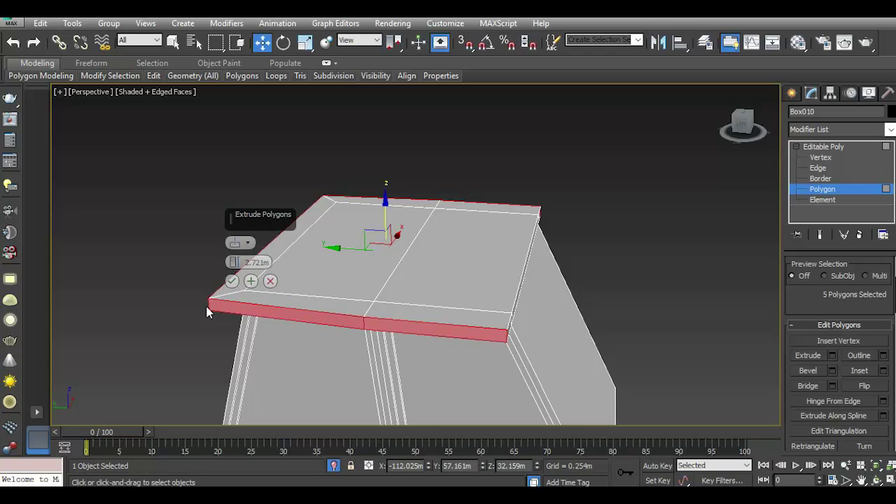
left_click(270, 281)
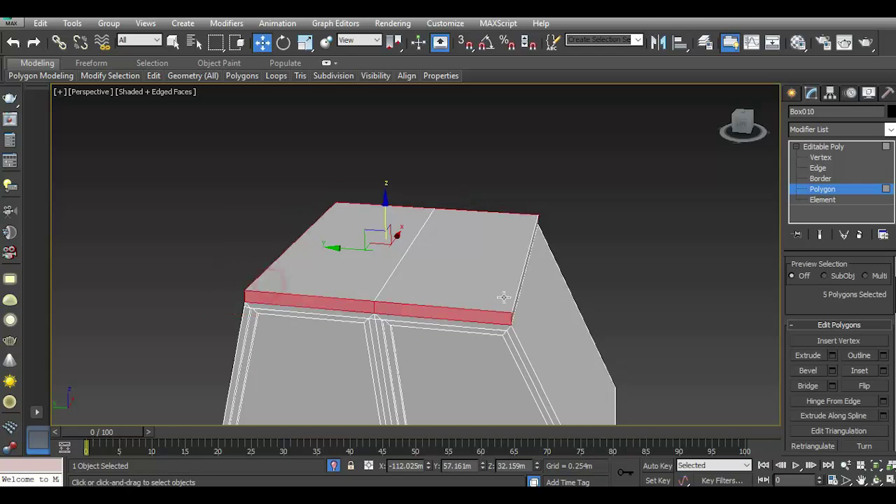
- Extrude all six rim faces outward by 2.721m, then select the two front rim faces
scroll(524, 280, "up", 3)
left_click(519, 280, "ctrl")
left_click(832, 356)
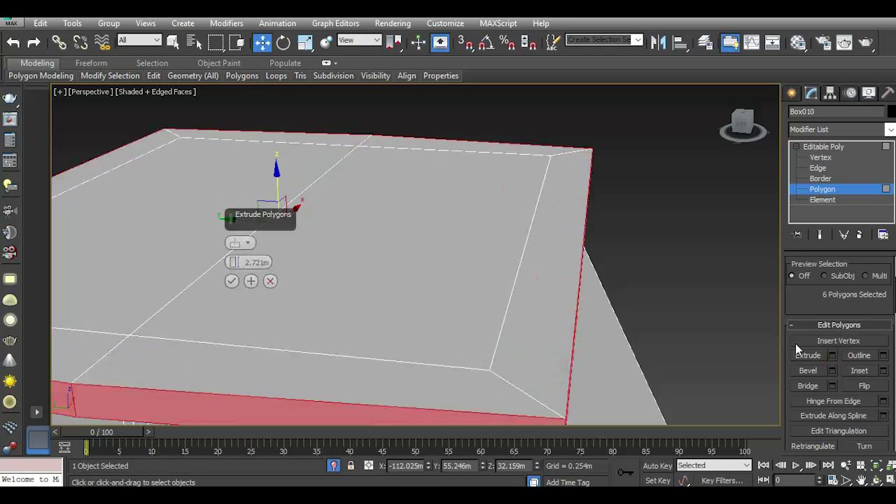
left_click(231, 280)
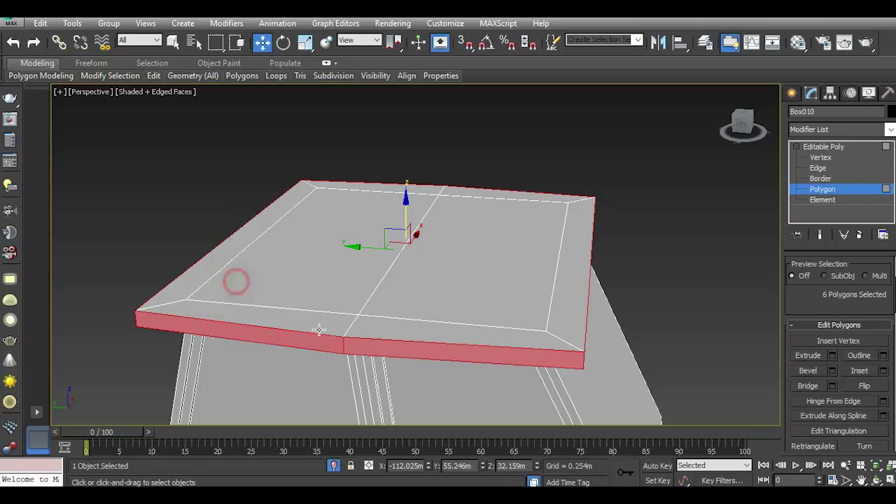
left_click(326, 345)
left_click(385, 348, "ctrl")
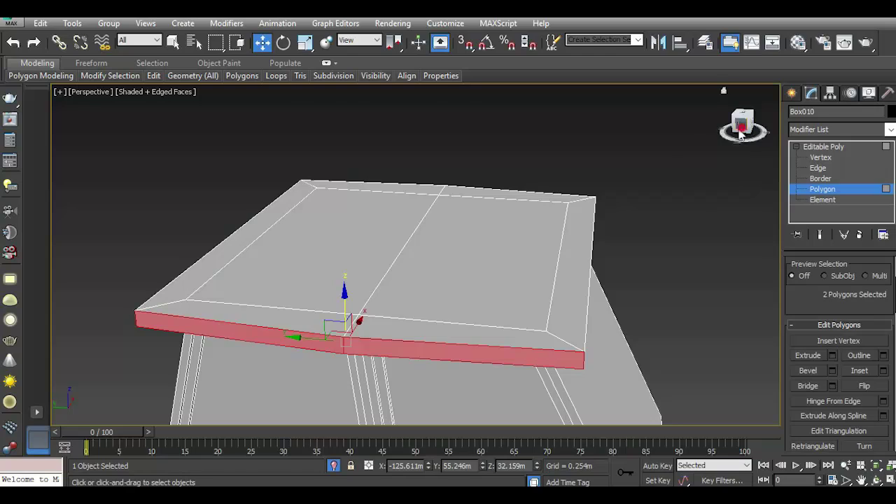
- Make the selected front rim faces planar
left_click_drag(743, 124, 742, 144)
scroll(483, 247, "down", 3)
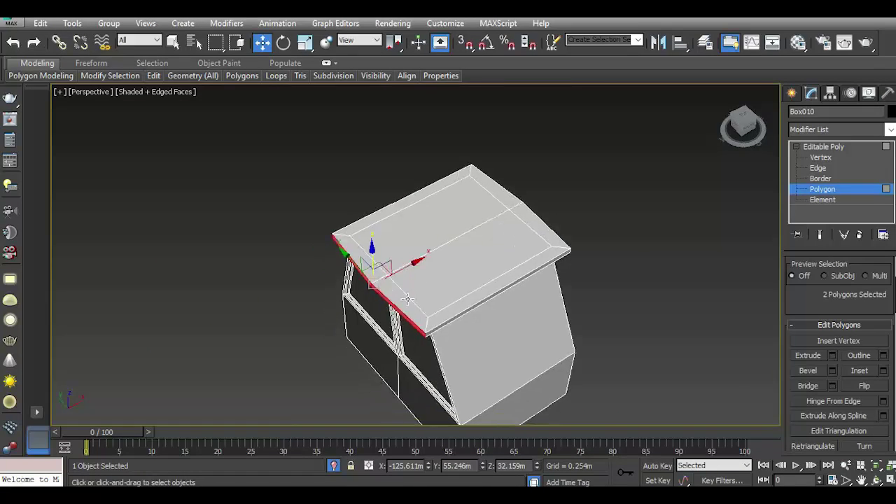
scroll(350, 259, "up", 5)
scroll(839, 336, "down", 5)
scroll(833, 336, "down", 5)
scroll(824, 337, "down", 3)
left_click(823, 335)
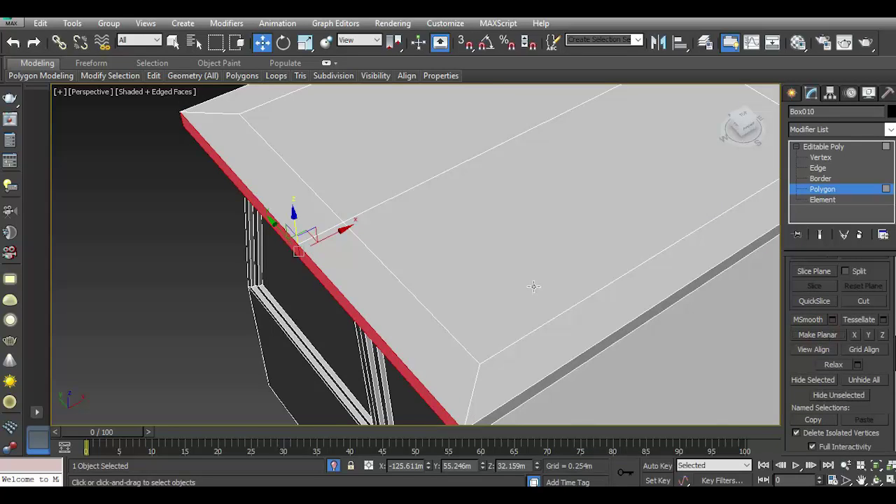
- Select the front edge strip faces and flatten them with Make Planar
scroll(533, 286, "down", 5)
left_click_drag(734, 130, 746, 126)
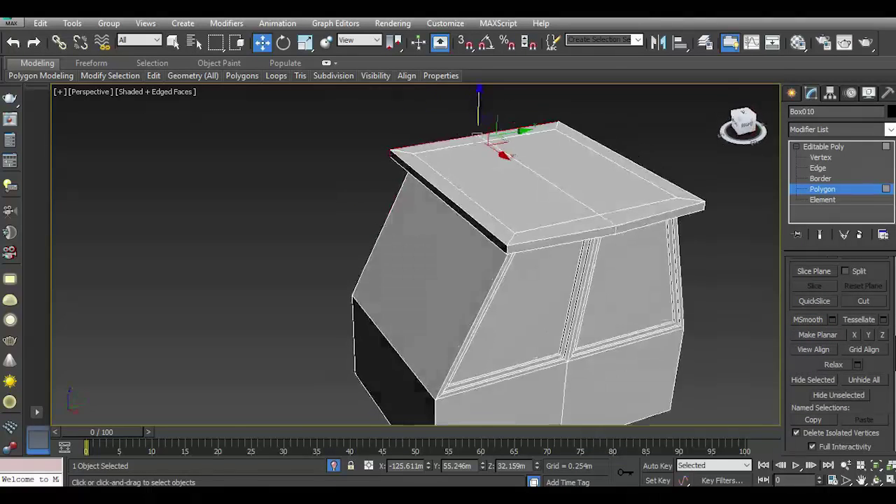
scroll(622, 231, "up", 5)
left_click(622, 234)
left_click(599, 252)
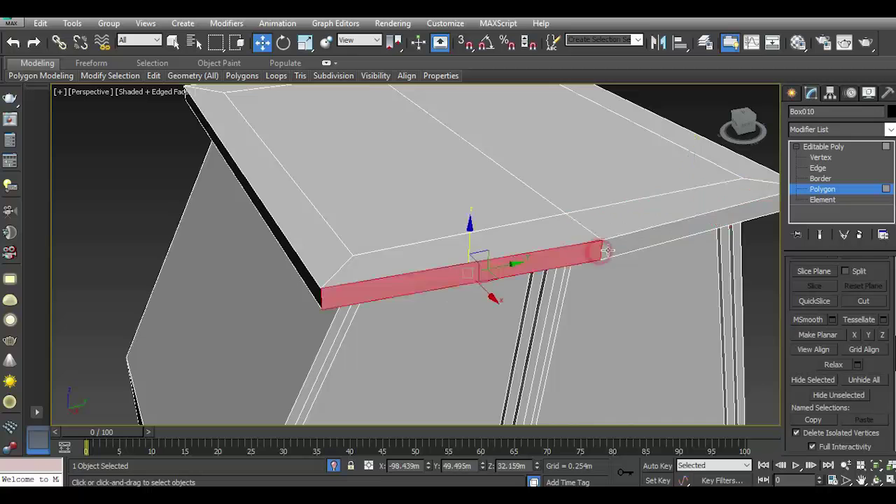
left_click(606, 250, "ctrl")
left_click(817, 336)
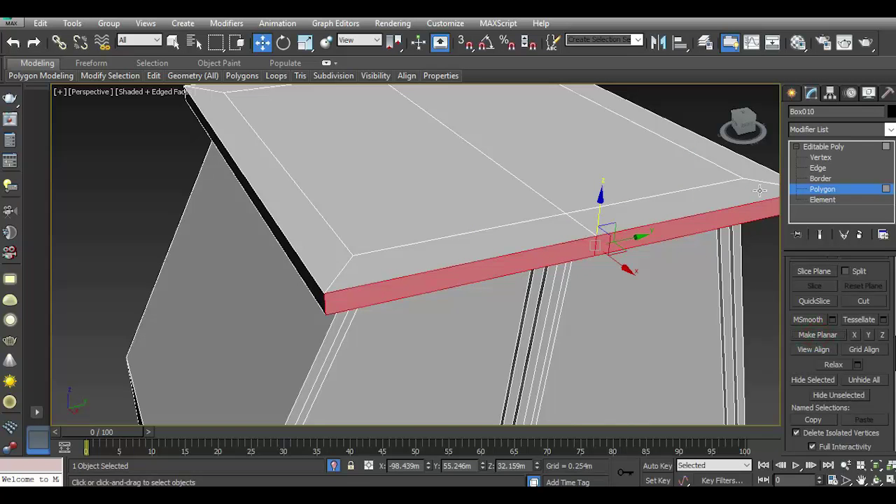
- Turn off Isolate Selection, exit Polygon mode and deselect the cab
left_click_drag(743, 125, 650, 168)
scroll(394, 255, "down", 3)
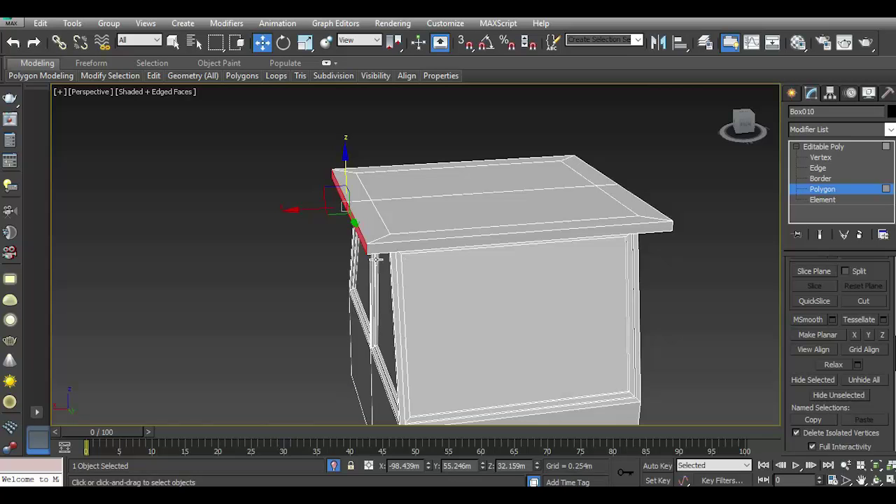
scroll(302, 269, "down", 2)
left_click(335, 466)
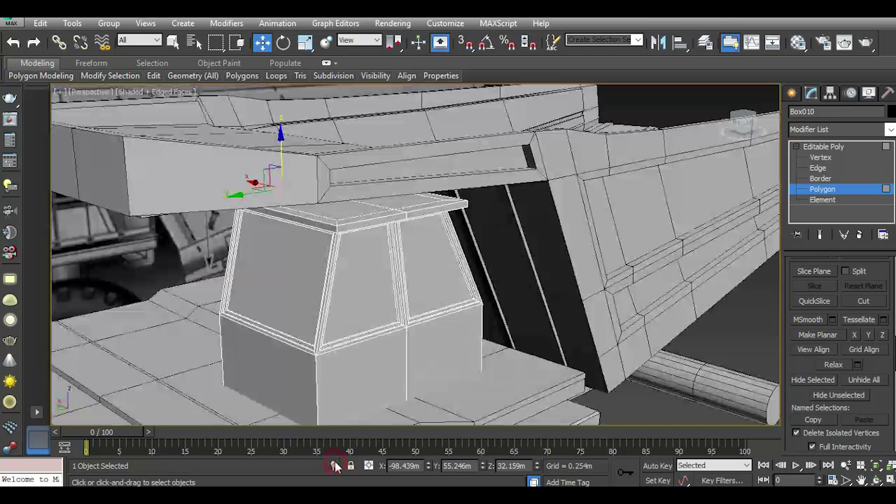
mouse_move(742, 123)
left_mouse_down()
mouse_move(731, 102)
mouse_move(742, 123)
left_mouse_up()
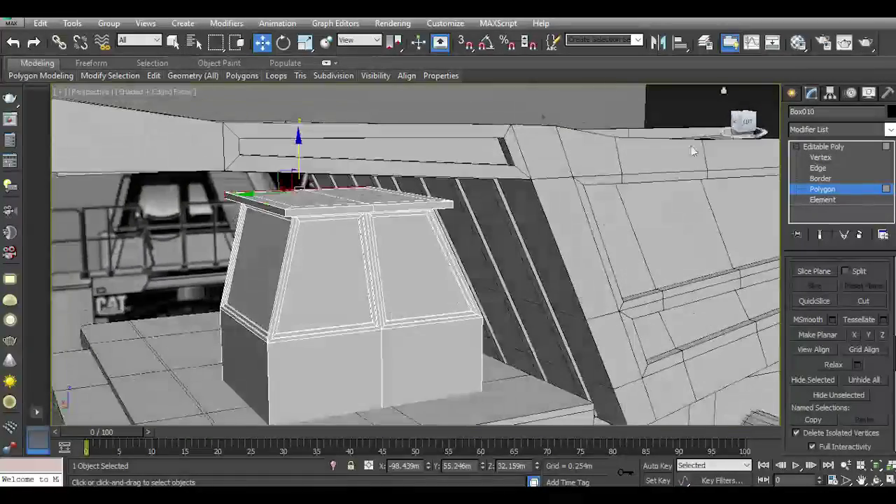
scroll(511, 245, "down", 3)
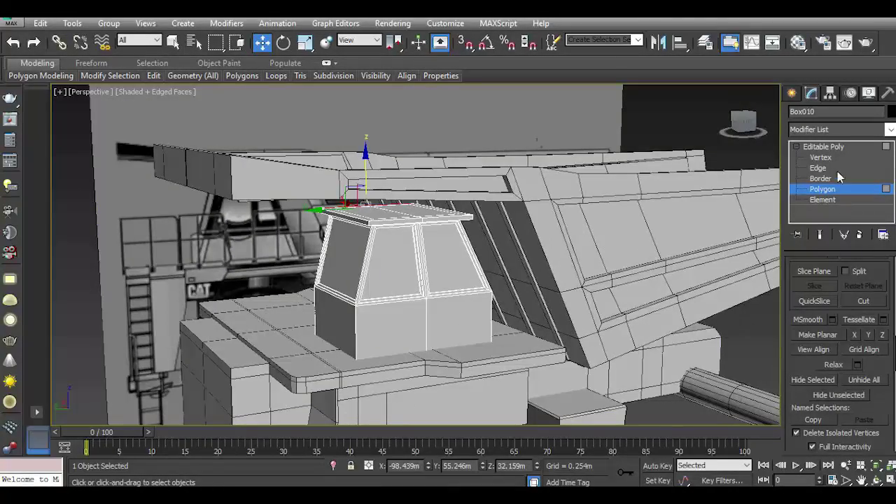
left_click(825, 148)
left_click(744, 343)
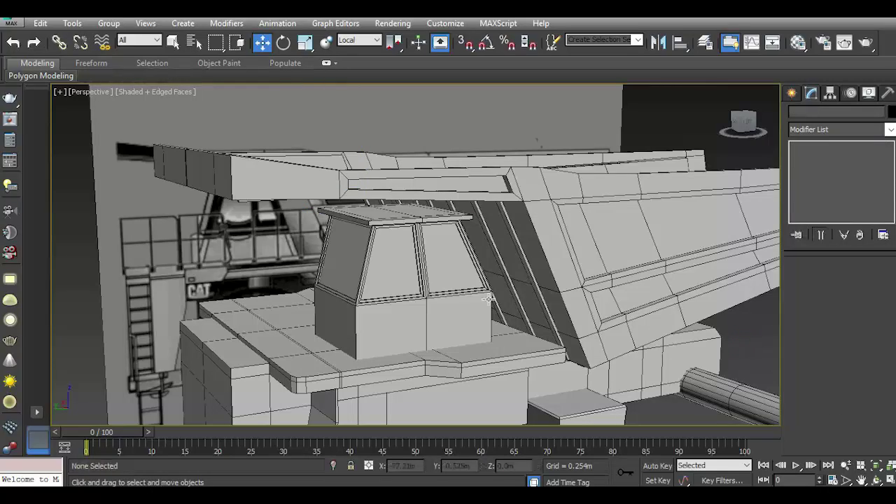
- Select the cab in Polygon mode and pick its first three window faces
scroll(482, 297, "down", 3)
scroll(485, 297, "down", 4)
mouse_move(744, 122)
left_mouse_down()
mouse_move(714, 126)
mouse_move(728, 125)
left_mouse_up()
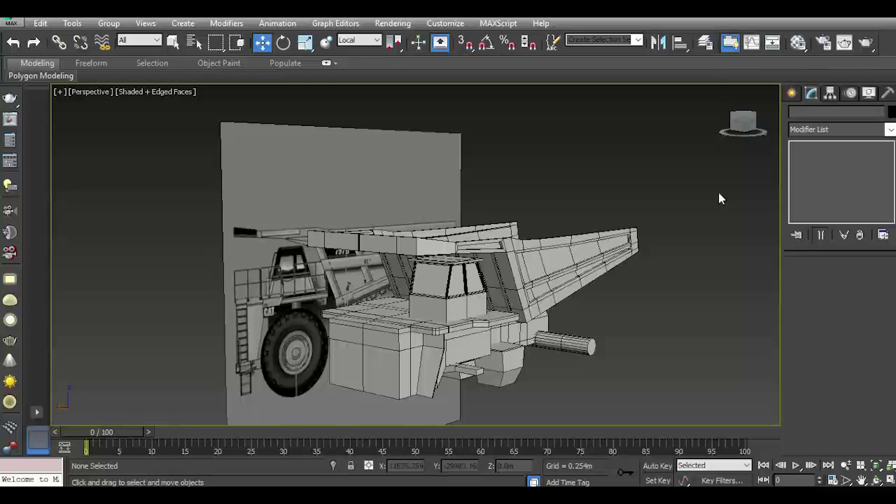
scroll(461, 290, "up", 3)
left_click(425, 288)
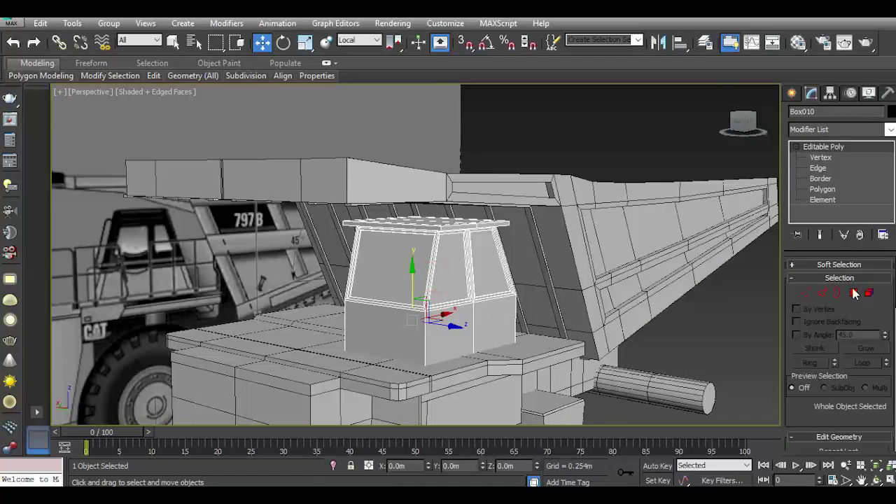
key("4")
scroll(420, 287, "up", 2)
left_click(396, 282)
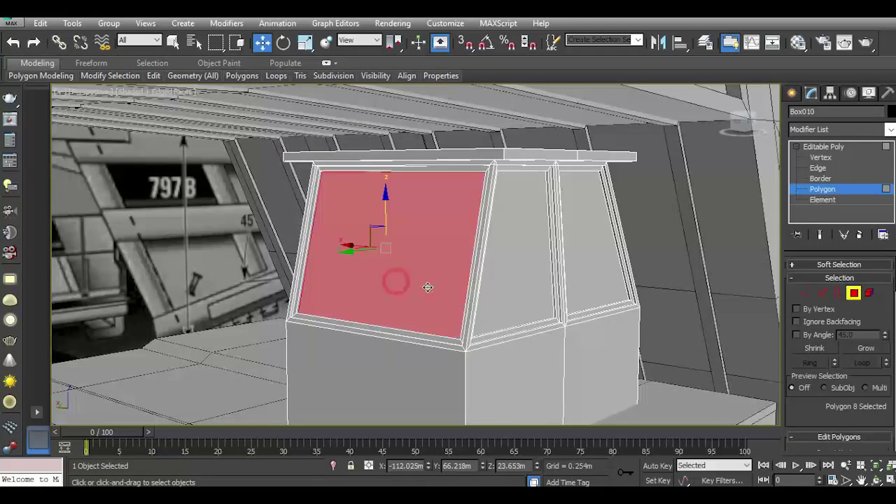
left_click(497, 286, "ctrl")
left_click(596, 261, "ctrl")
- Add the middle and left window faces, then open the Material Editor on 03 - Default
left_click_drag(741, 124, 733, 126)
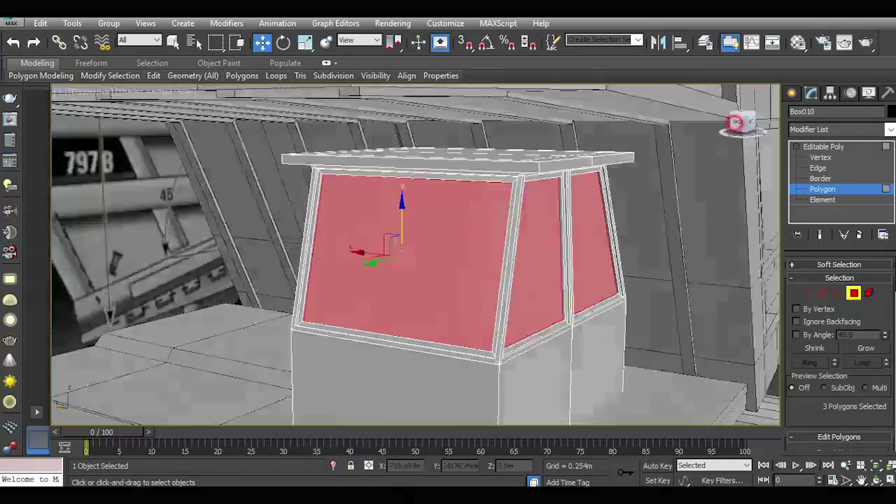
left_click(477, 246, "ctrl")
left_click(387, 242, "ctrl")
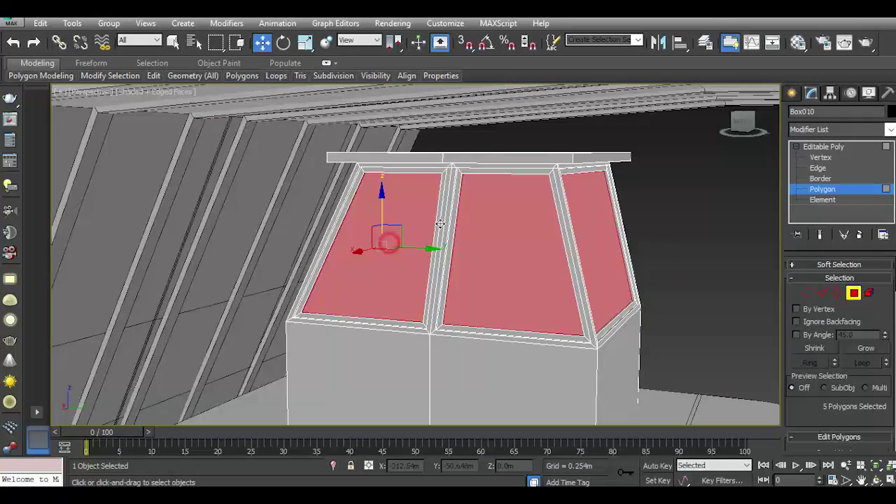
left_click(800, 46)
left_click(727, 128)
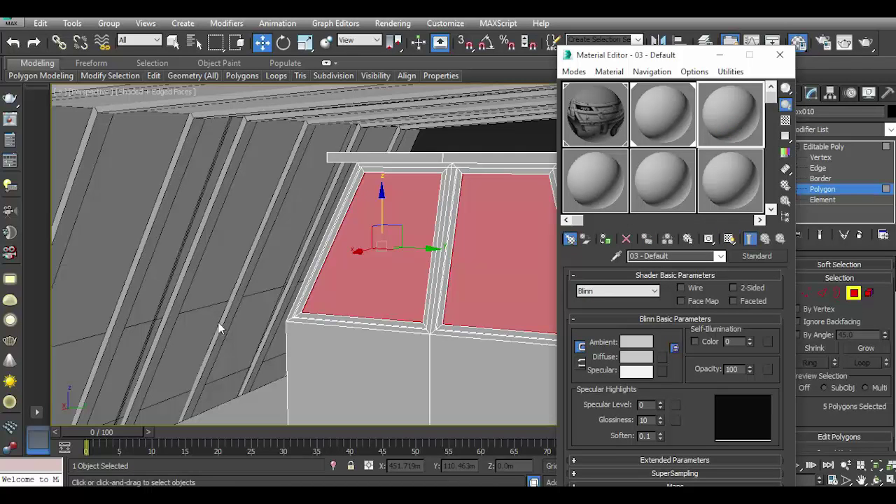
- Make the material a VRayMtl and assign it to the window faces
key("g")
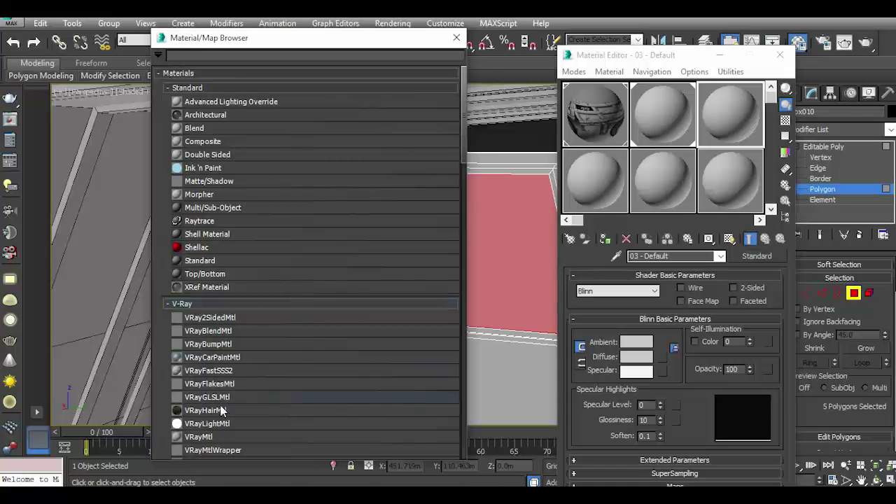
double_click(203, 438)
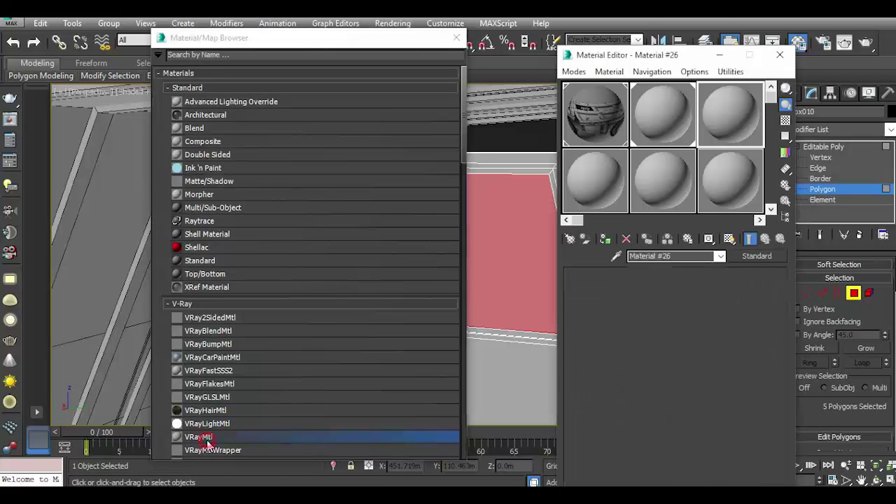
left_click(456, 38)
left_click_drag(736, 136, 483, 220)
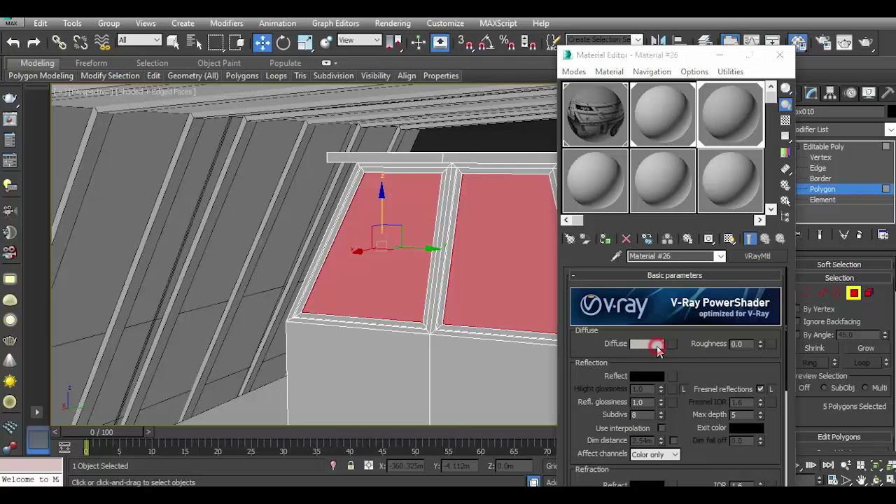
- Set the diffuse colour to near black and the reflection colour to light grey
left_click(658, 345)
left_click(380, 98)
left_click_drag(379, 98, 379, 91)
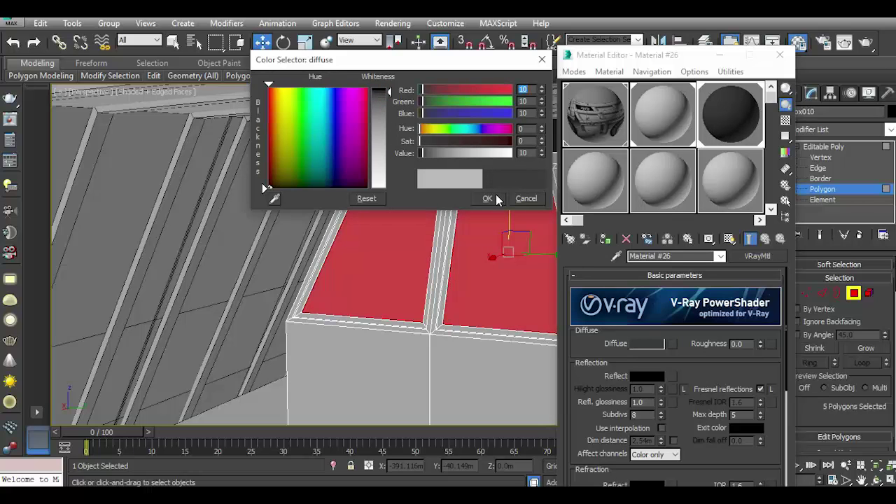
left_click_drag(541, 152, 541, 149)
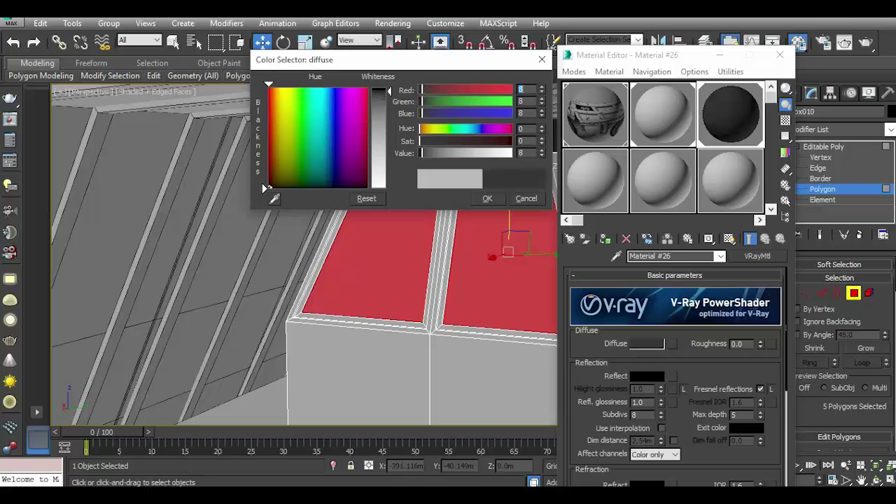
left_click(485, 198)
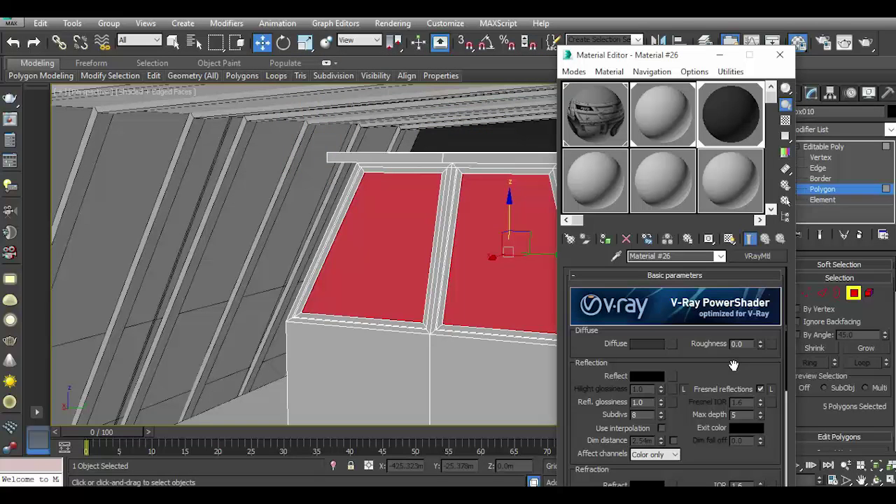
left_click(657, 377)
left_click_drag(380, 109, 392, 129)
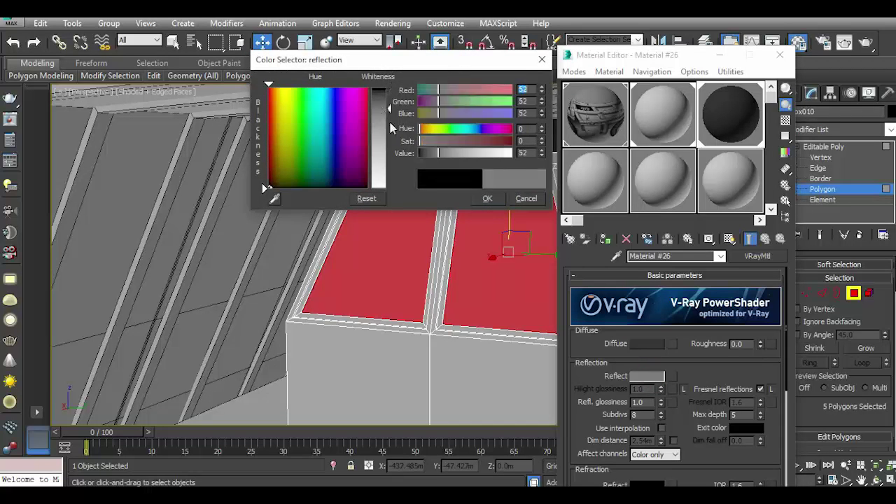
left_click(485, 198)
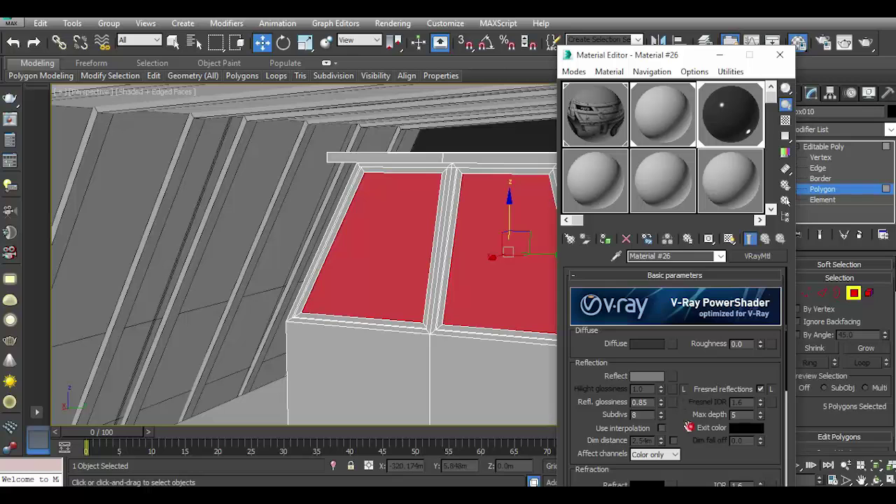
- Set the refraction colour to a dark grey
left_click_drag(689, 427, 683, 324)
left_click(661, 385)
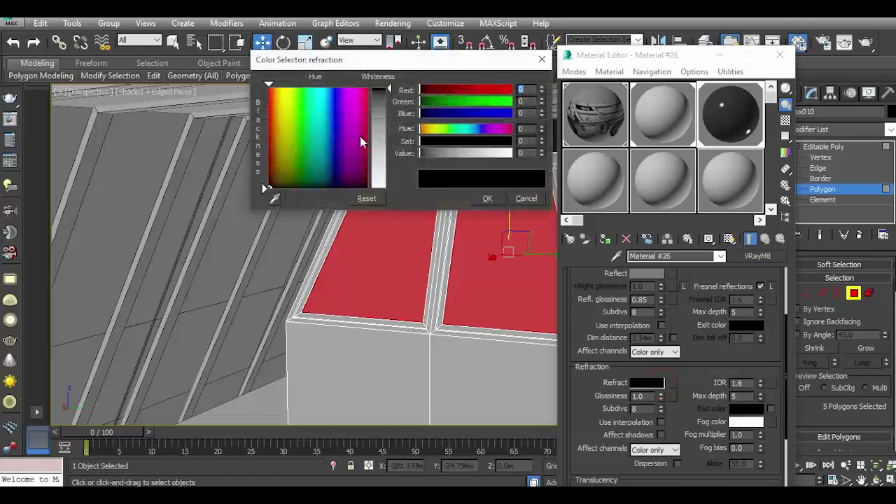
left_click(379, 115)
left_click_drag(378, 116, 380, 88)
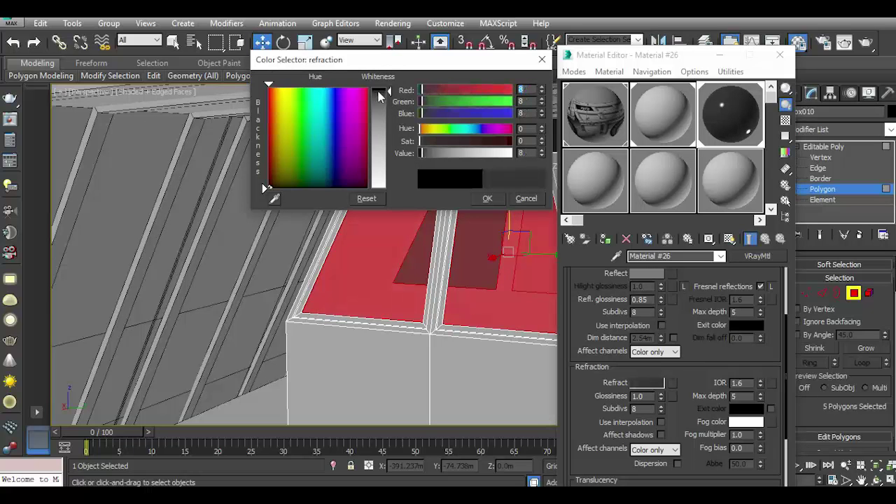
left_click(487, 198)
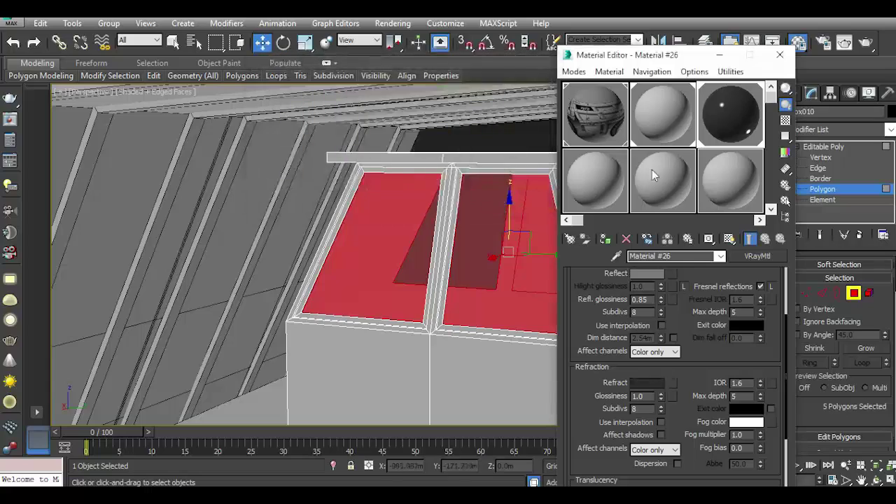
- Close the Material Editor, clear the face selection and inspect the tinted windows
left_click(778, 54)
left_click(816, 147)
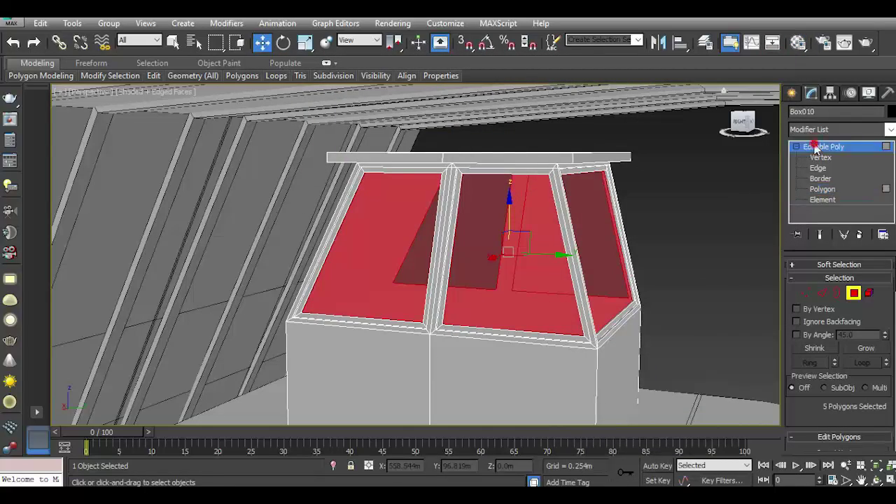
left_click(732, 187)
left_click_drag(734, 124, 707, 133)
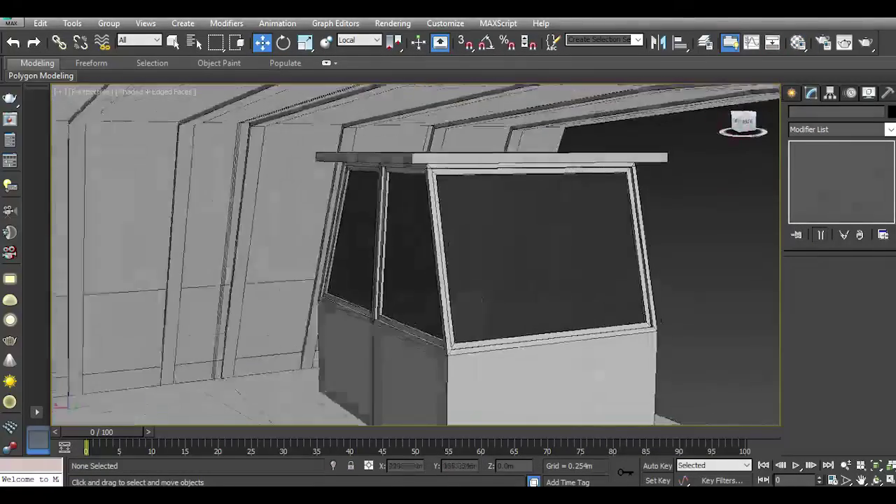
left_click(456, 254)
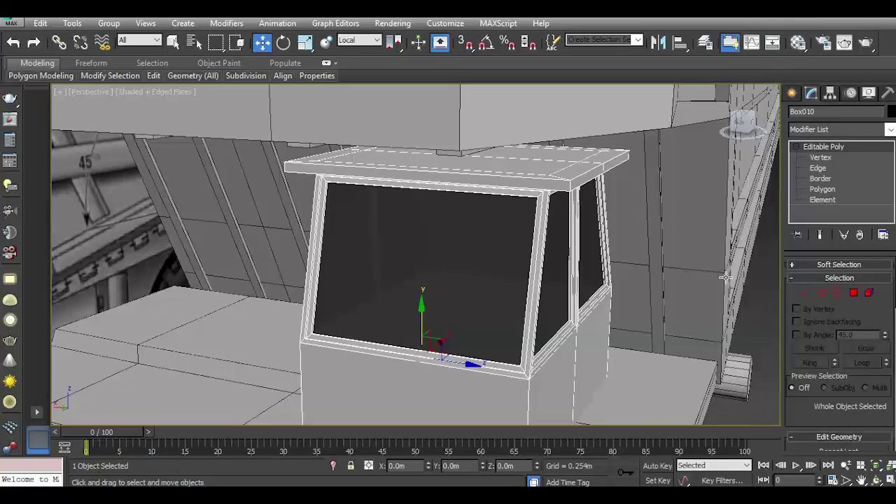
left_click(761, 309)
left_click(741, 121)
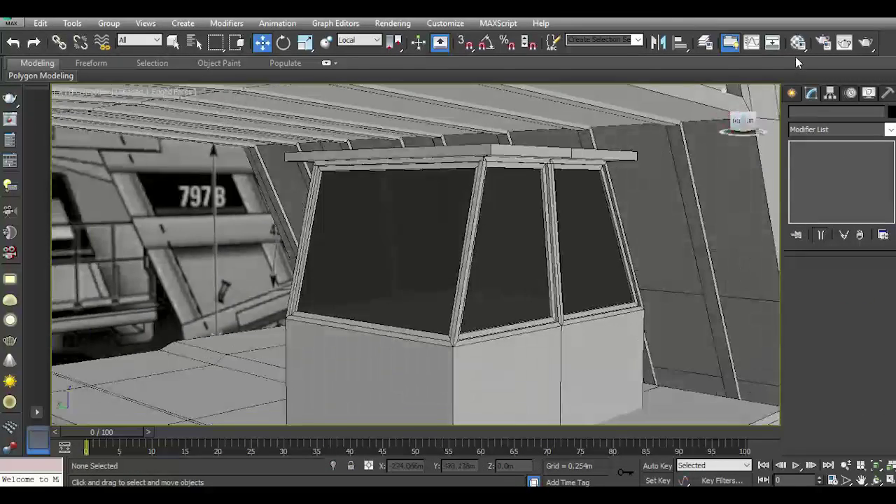
- Darken the glass material's refraction colour to nearly black
left_click(798, 43)
left_click(644, 382)
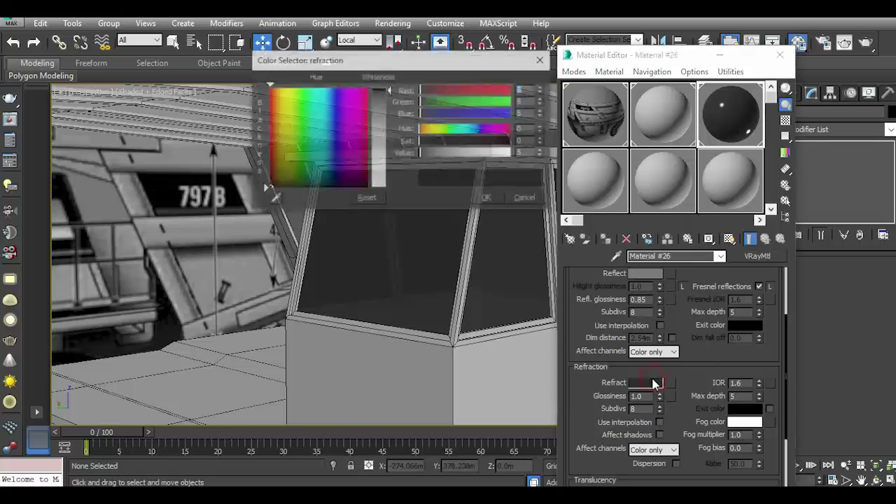
left_click_drag(390, 94, 388, 88)
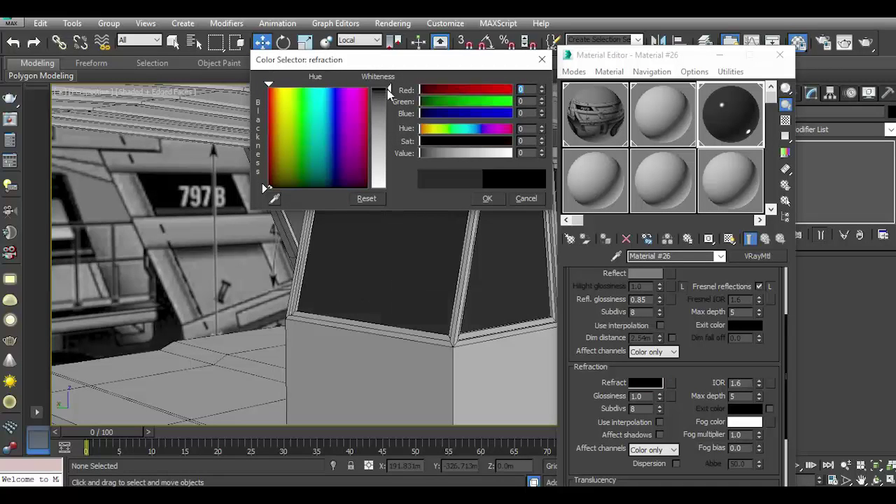
left_click(484, 198)
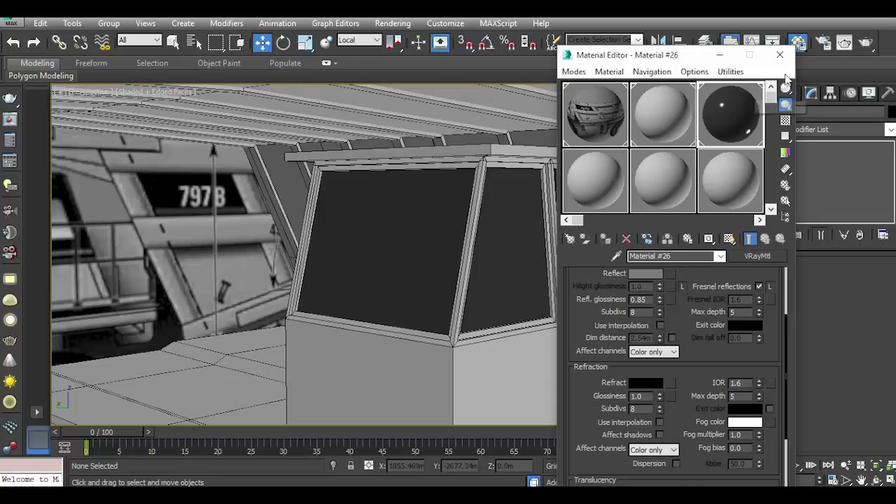
left_click(779, 55)
- Frame the cab in the Top wireframe view and bring up the Splines shape types
scroll(523, 196, "down", 3)
scroll(686, 289, "down", 3)
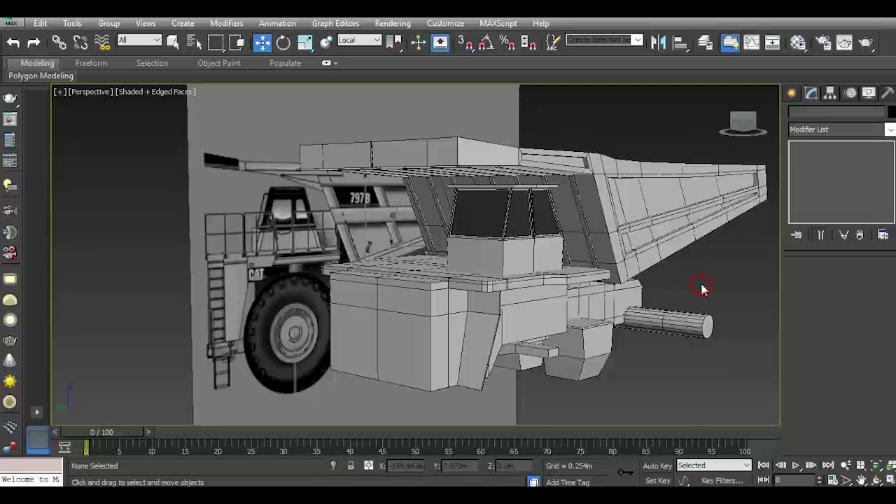
left_click_drag(724, 91, 692, 98)
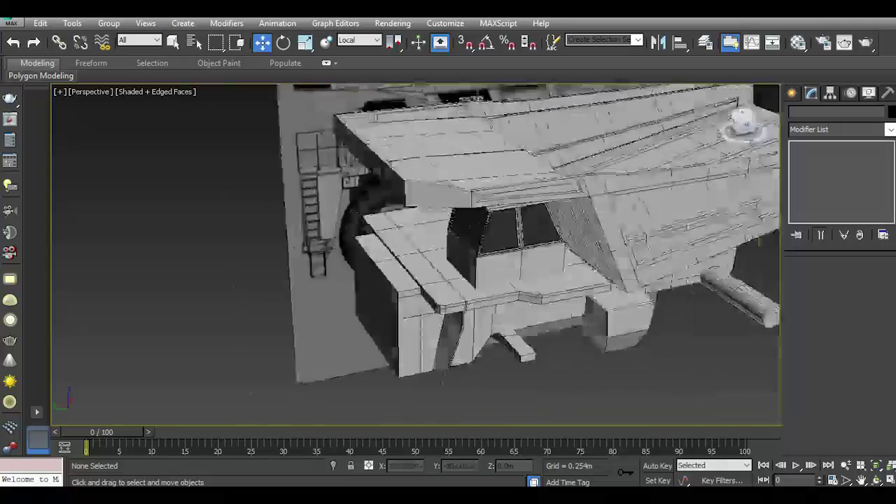
left_click_drag(743, 122, 728, 125)
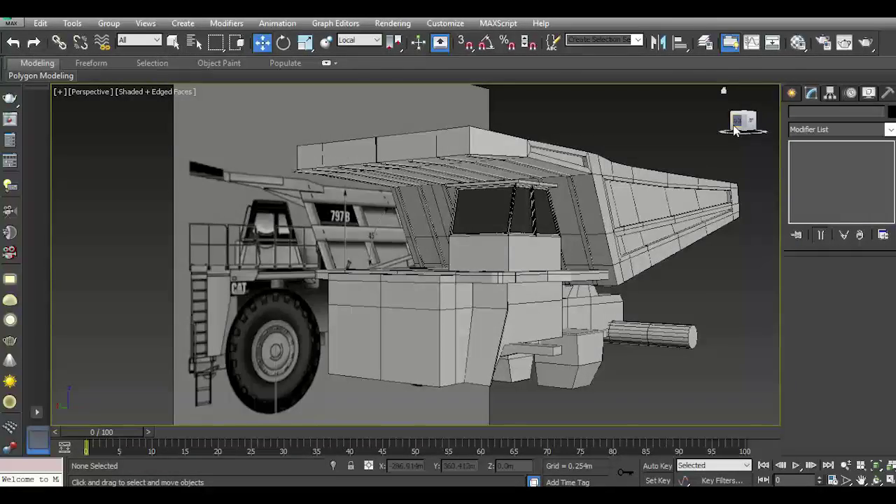
left_click(359, 192)
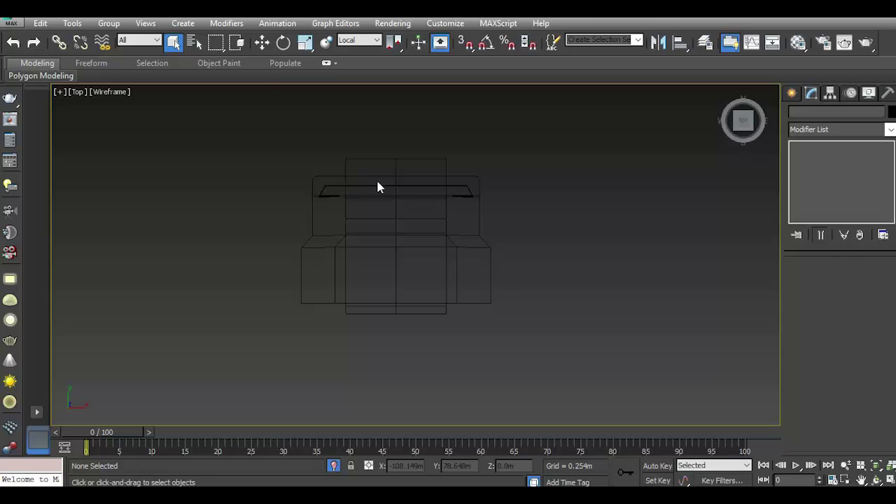
middle_click_drag(376, 184, 412, 220)
scroll(412, 220, "up", 2)
left_click(791, 93)
left_click(812, 114)
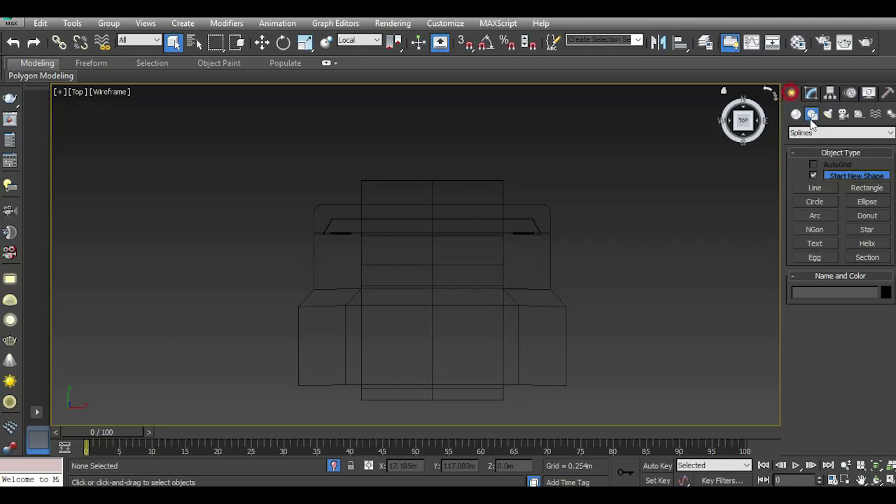
- Start a Line behind the cab and place corners left and down to the deck edge
left_click(815, 189)
scroll(438, 187, "up", 2)
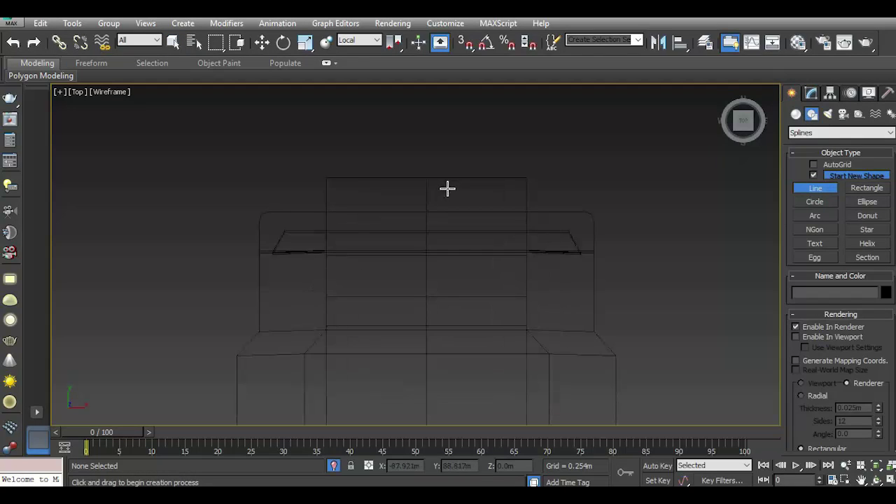
mouse_move(448, 190)
middle_mouse_down()
mouse_move(466, 180)
mouse_move(473, 161)
middle_mouse_up()
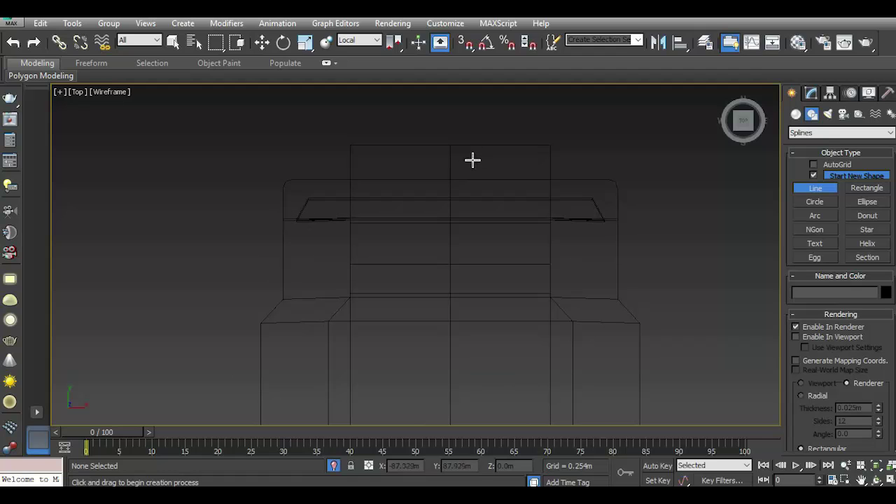
left_click(473, 177)
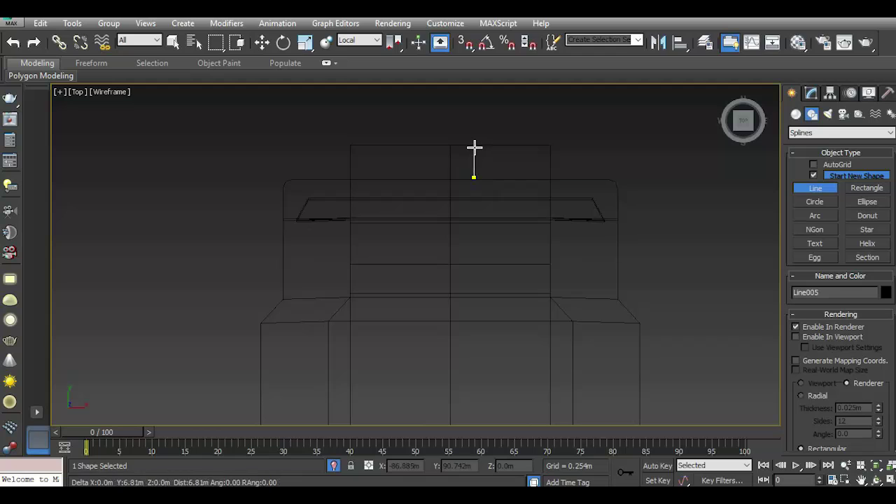
scroll(474, 147, "up", 3)
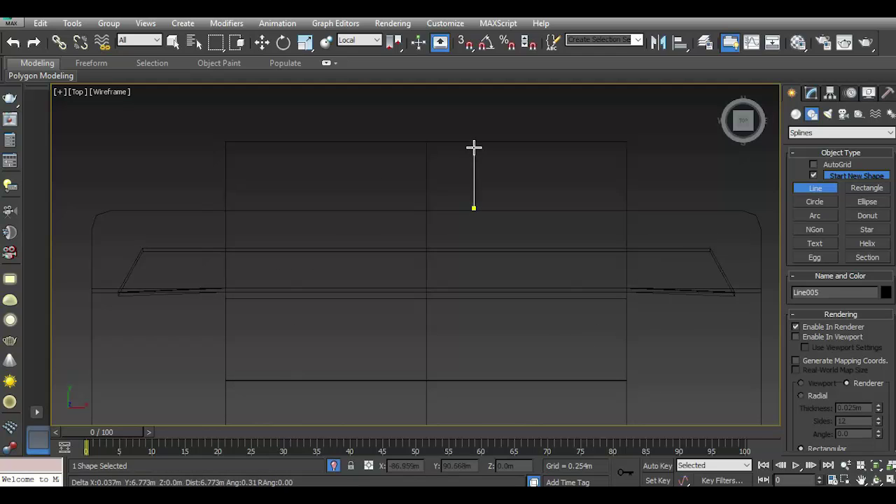
left_click(474, 147)
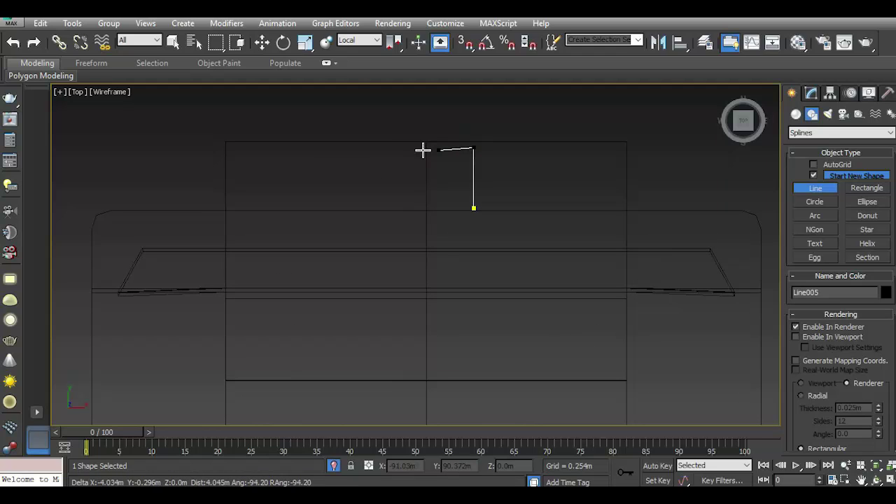
left_click(235, 149)
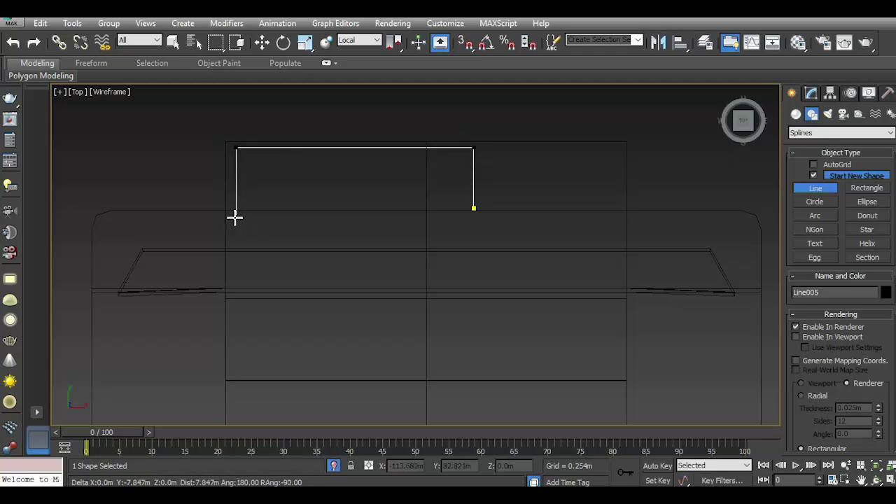
left_click(235, 217)
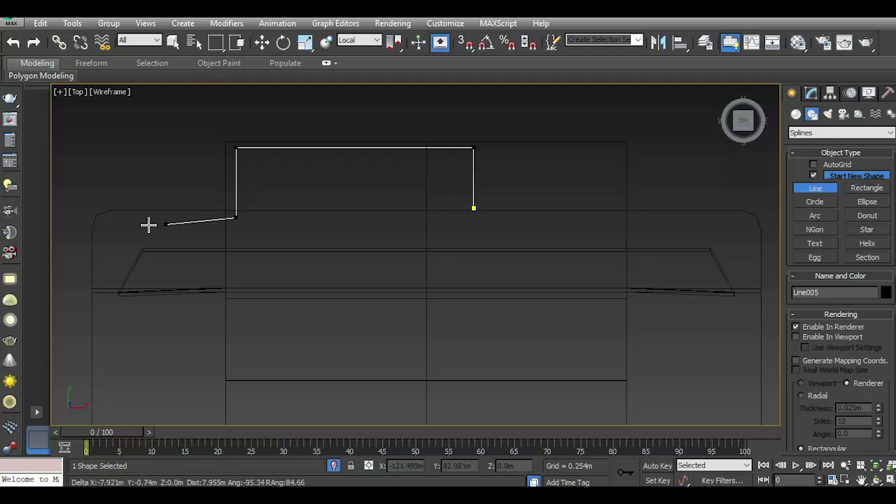
left_click(111, 217)
- Continue the line down the deck's left side and across its front edge
middle_click_drag(140, 229, 260, 205)
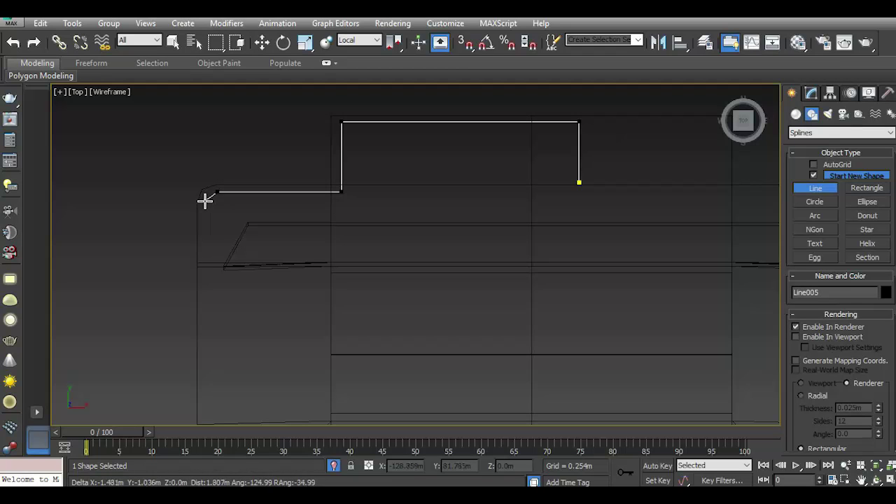
left_click(206, 201)
middle_click_drag(208, 230, 236, 160)
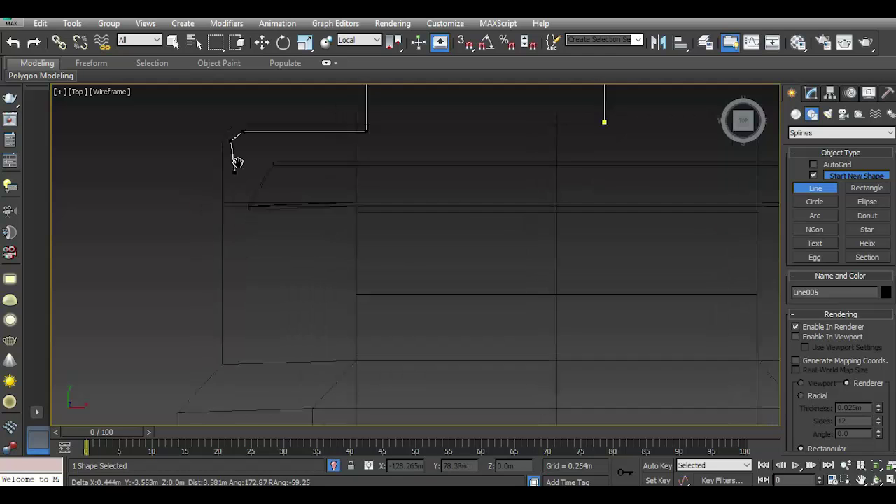
left_click(235, 358)
middle_click_drag(256, 345, 324, 188)
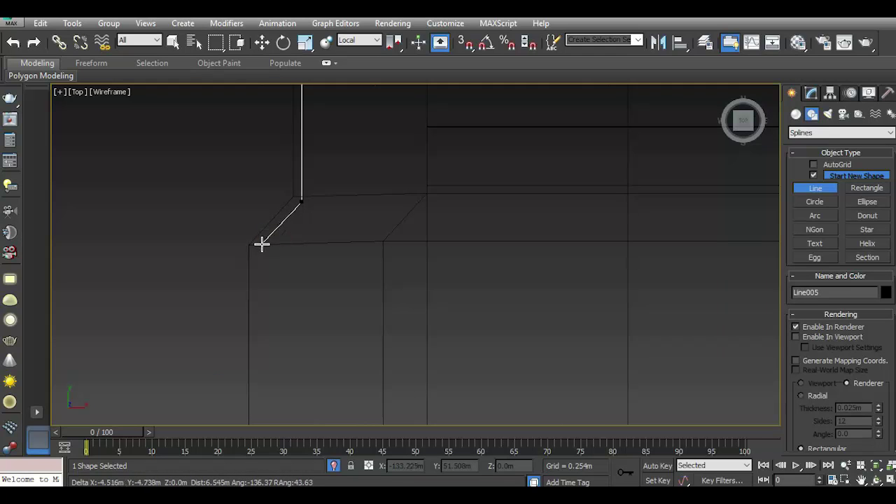
left_click(262, 243)
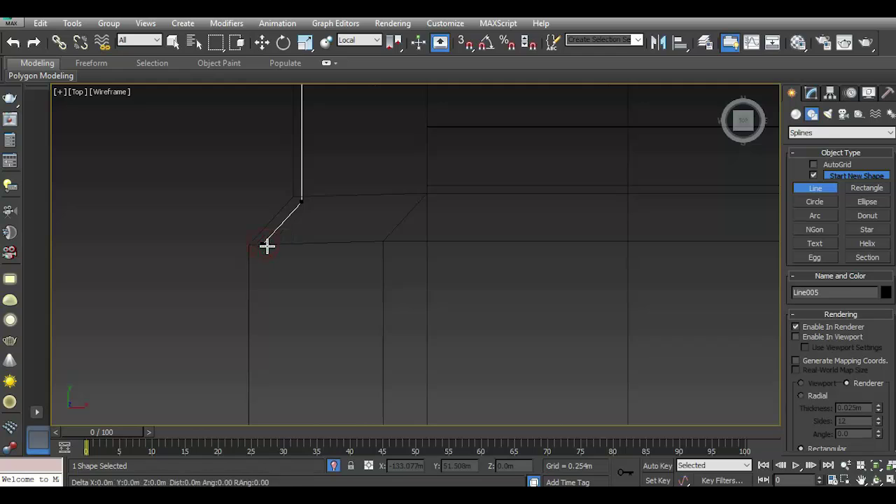
middle_click_drag(268, 244, 276, 150)
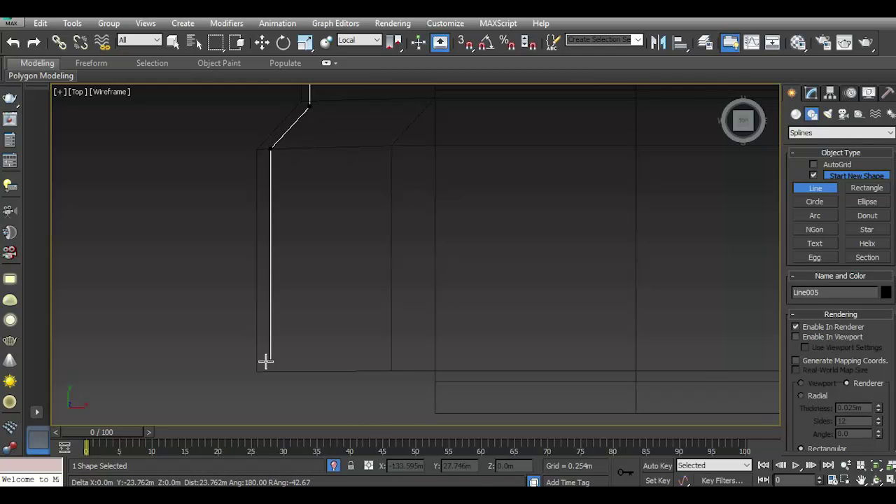
left_click(264, 363)
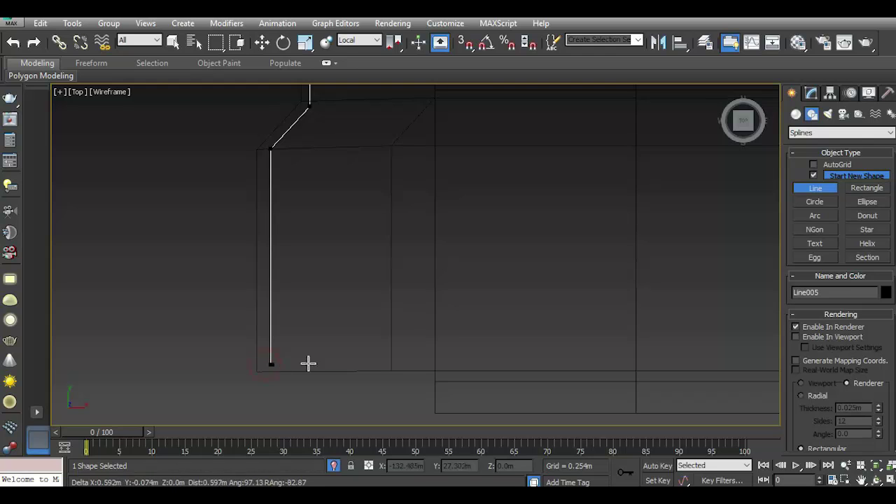
mouse_move(448, 362)
middle_mouse_down()
mouse_move(355, 327)
mouse_move(260, 305)
middle_mouse_up()
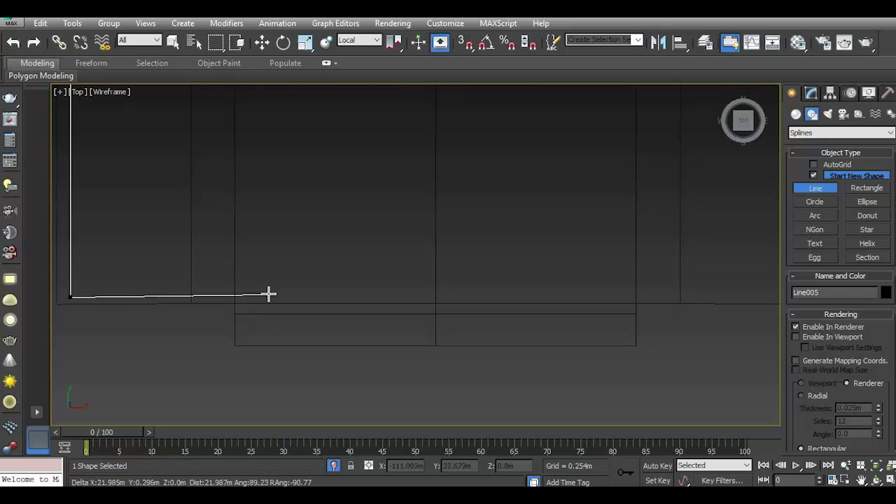
middle_click_drag(644, 301, 497, 320)
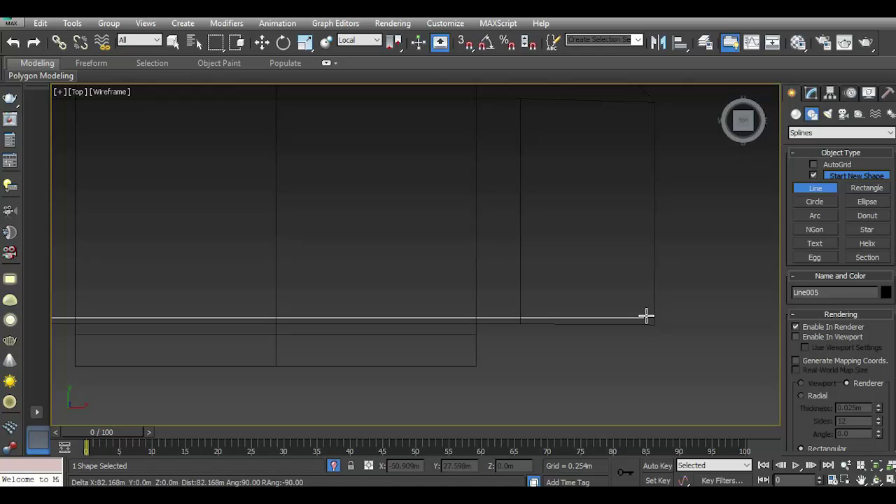
left_click(645, 316)
- Place railing vertices up the deck's right side and around its diagonal corner
scroll(578, 330, "down", 2)
middle_click_drag(604, 244, 555, 300)
scroll(560, 299, "up", 1)
scroll(565, 297, "up", 1)
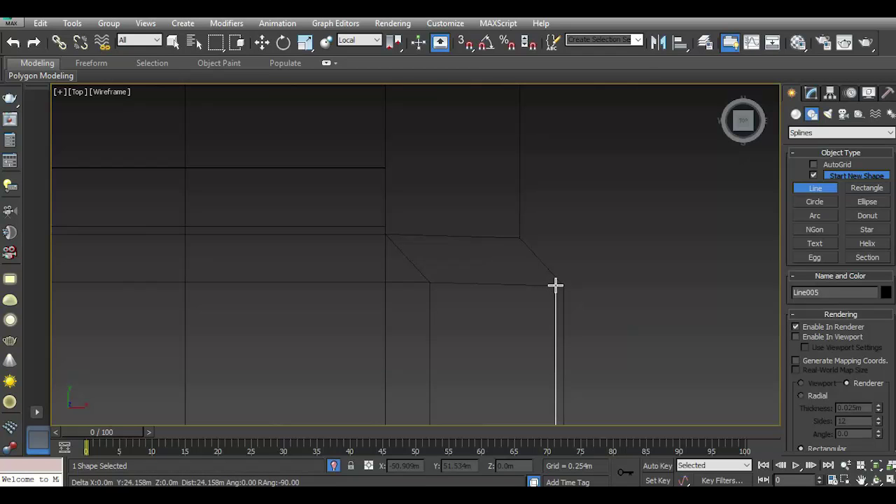
left_click(555, 284)
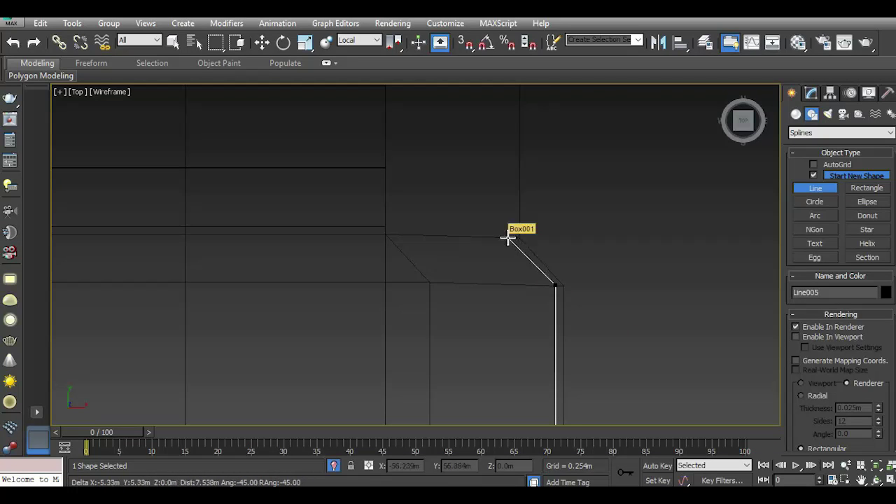
scroll(510, 238, "up", 2)
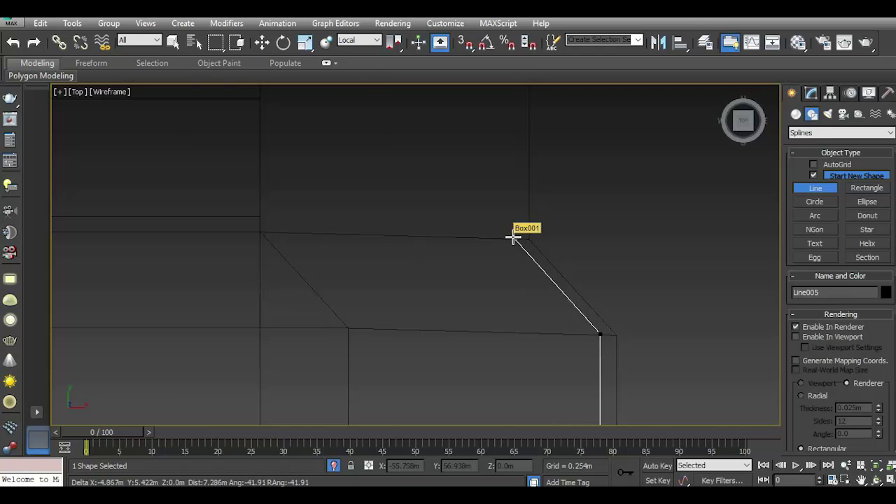
left_click(514, 238)
- Continue the outline to the top of the right side, the small back corner and the back edge
scroll(522, 280, "down", 2)
middle_click_drag(543, 246, 493, 415)
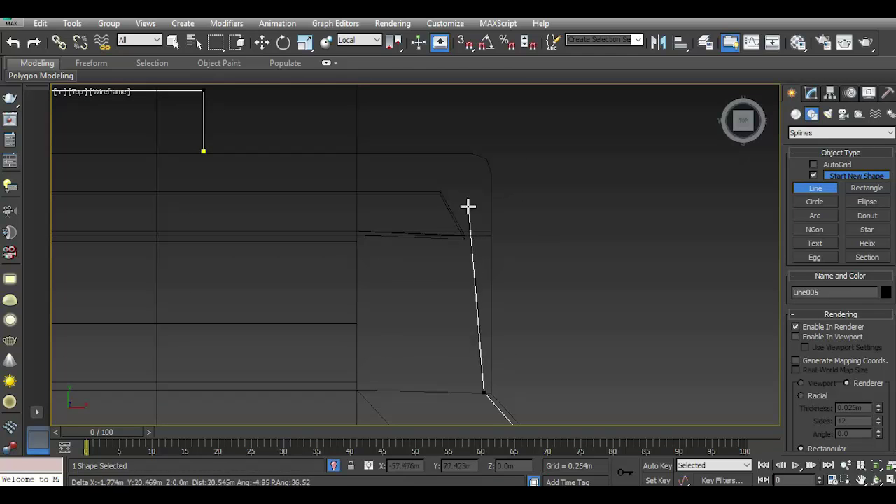
left_click(484, 168)
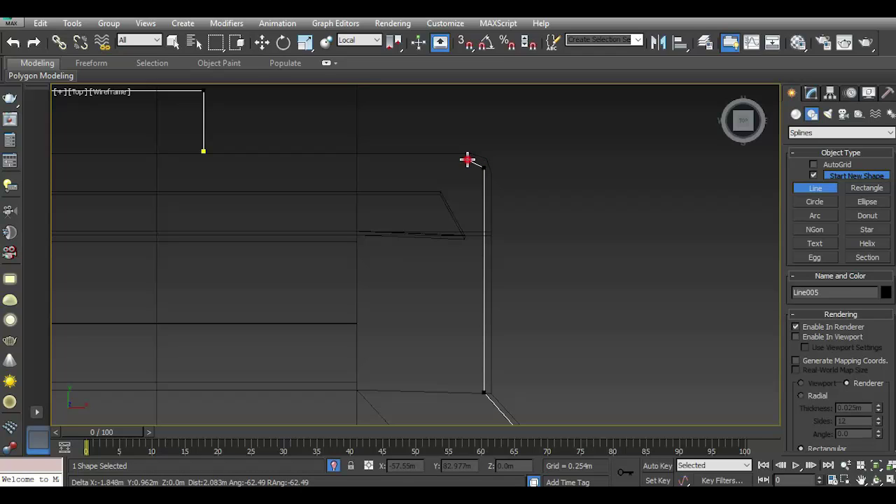
left_click(468, 160)
middle_click_drag(353, 162, 479, 190)
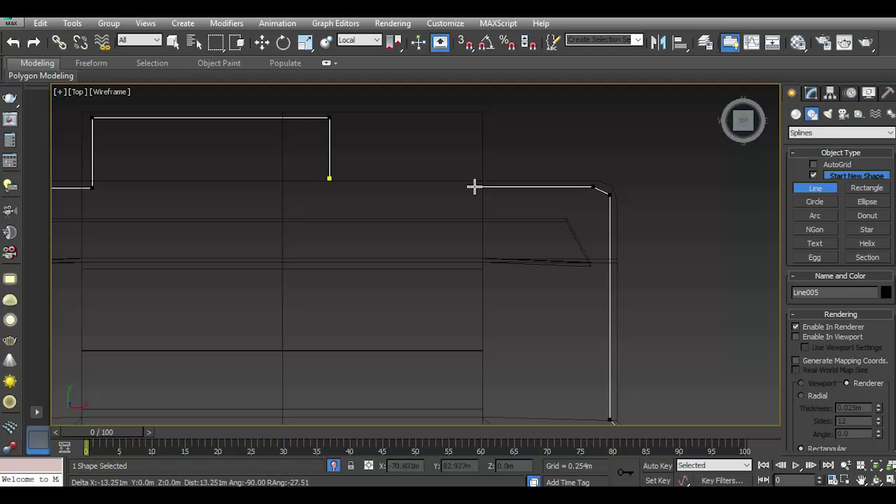
left_click(474, 186)
- Place the last vertex at the cab notch and finish the Line005 spline
middle_click_drag(474, 182, 461, 240)
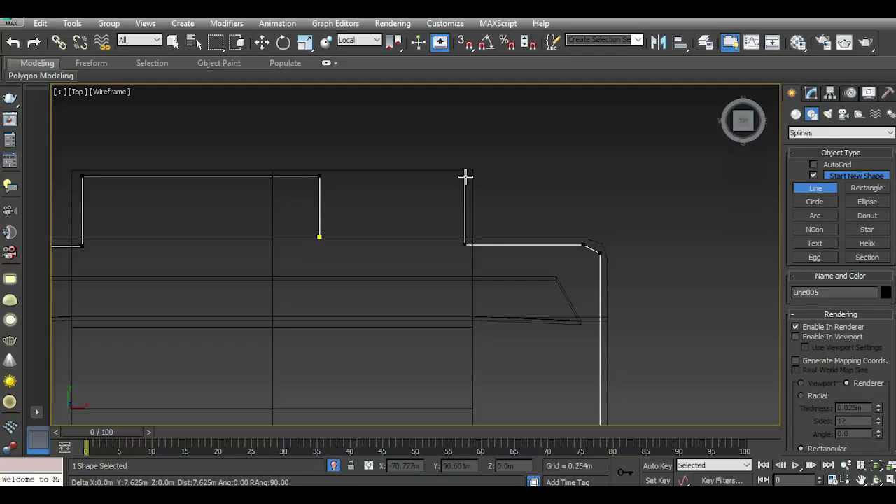
left_click(466, 178)
right_click(499, 176)
scroll(528, 203, "down", 2)
scroll(526, 206, "down", 2)
scroll(525, 207, "down", 2)
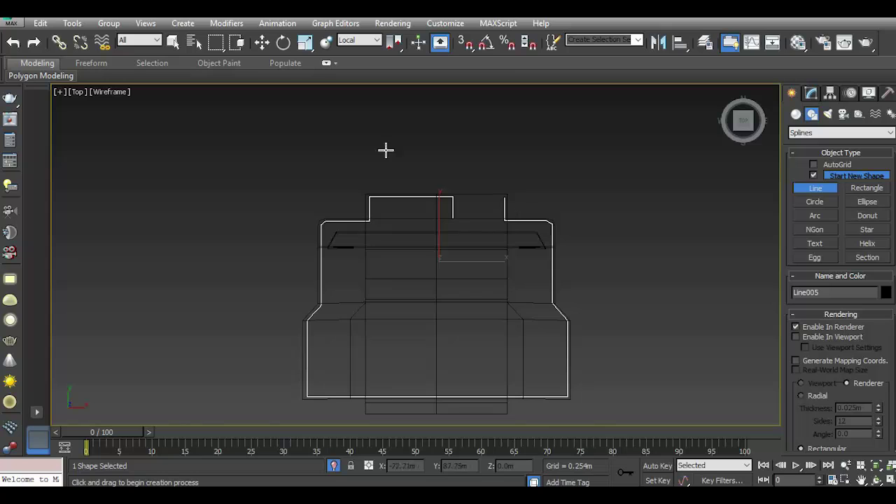
left_click(262, 43)
- Show the whole truck in a shaded-with-edges Perspective view and lift Line005 above the deck
left_click(115, 92)
left_click(143, 120)
key("p")
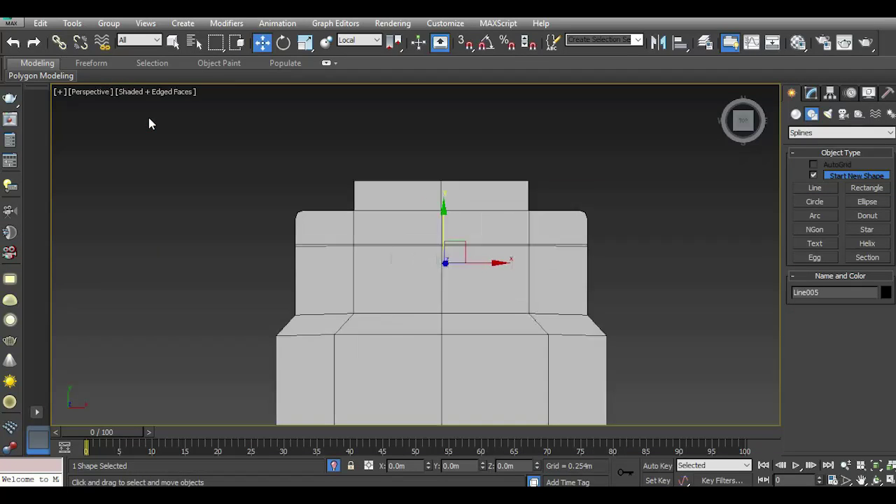
left_click(334, 467)
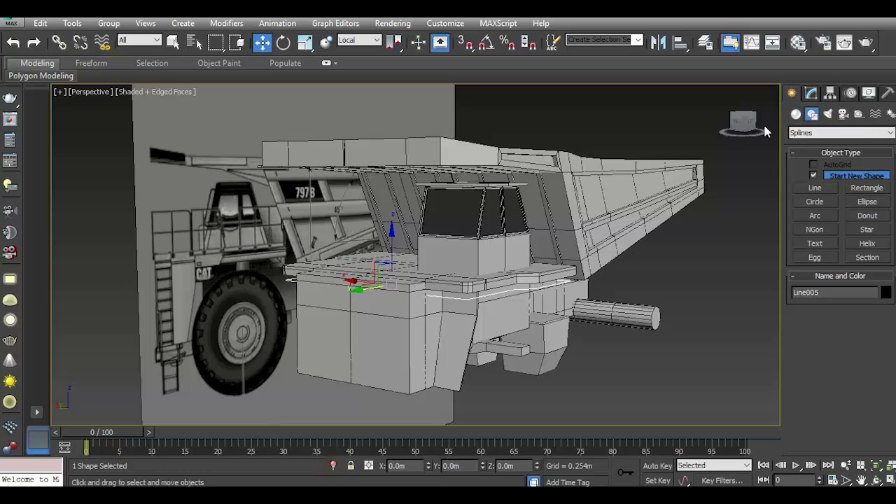
scroll(393, 268, "up", 3)
left_click_drag(393, 268, 390, 233)
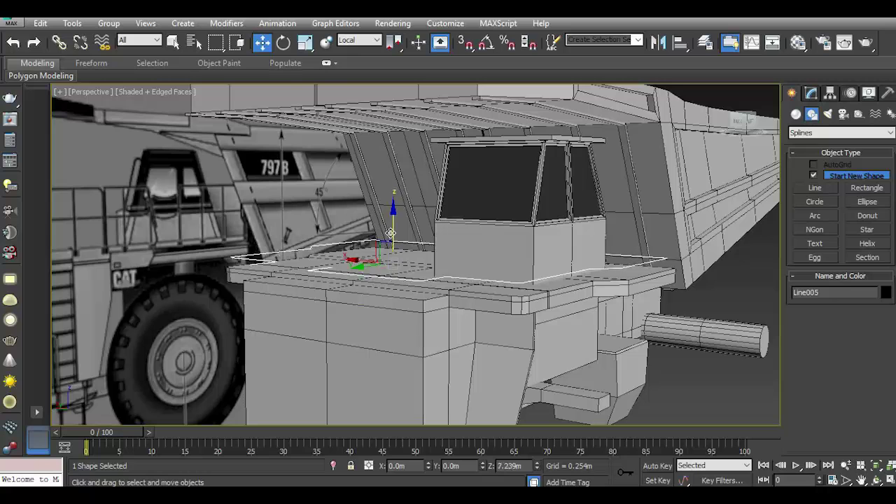
left_click(389, 233)
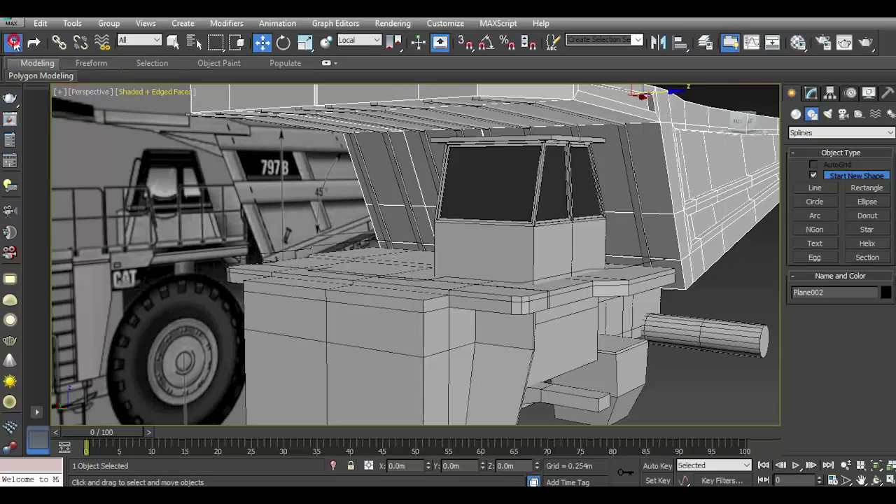
left_click(13, 42)
- Render Line005 in the viewport as a radial tube 0.888m thick and open the Material Editor
left_click(811, 95)
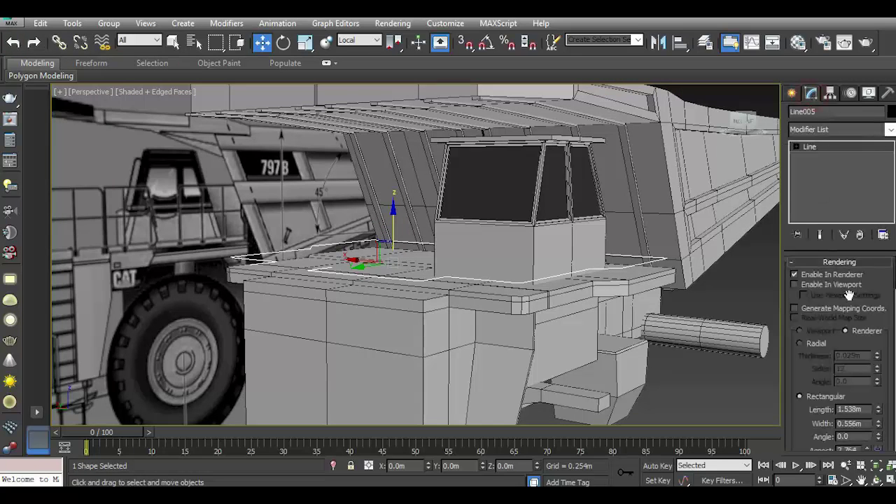
left_click(825, 286)
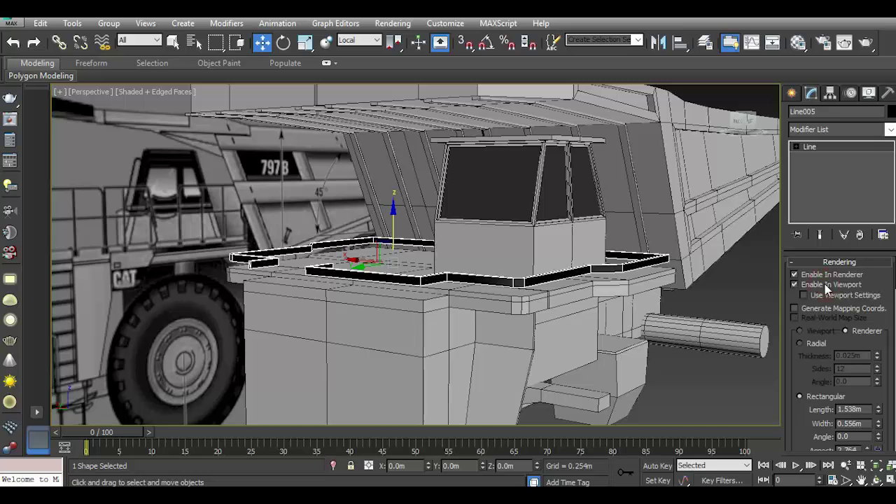
left_click(801, 343)
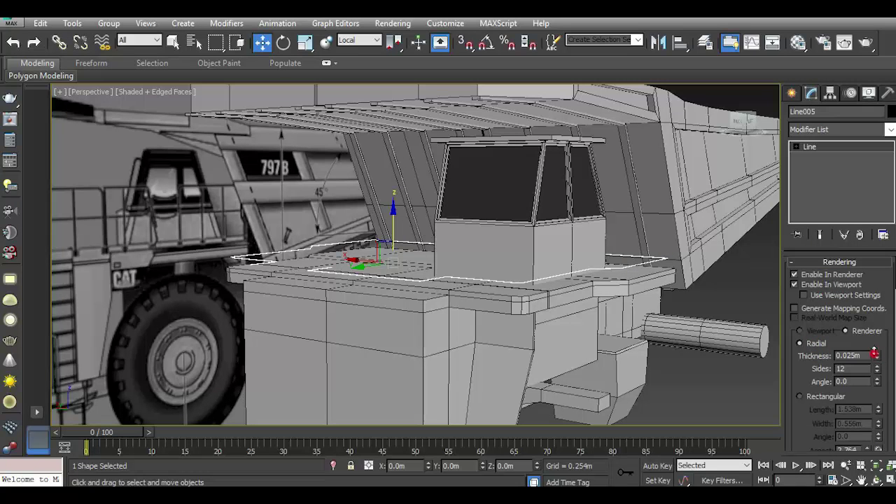
scroll(506, 275, "up", 5)
scroll(514, 285, "up", 4)
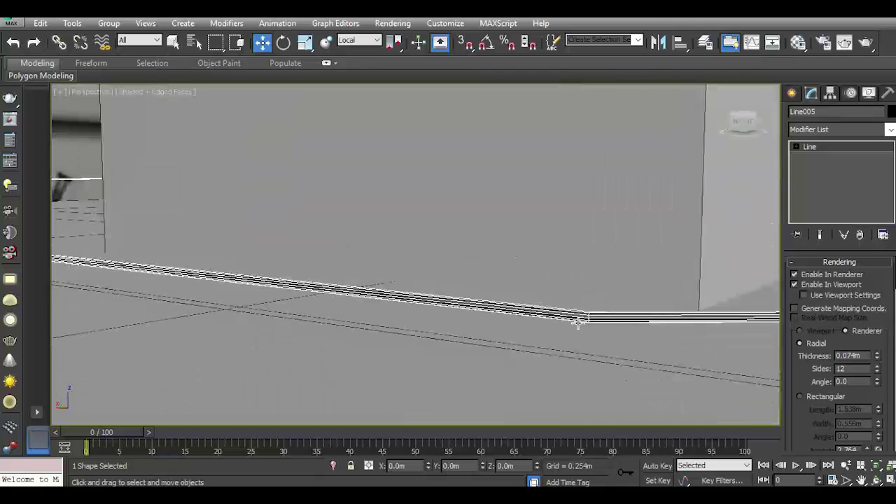
left_click_drag(877, 360, 877, 328)
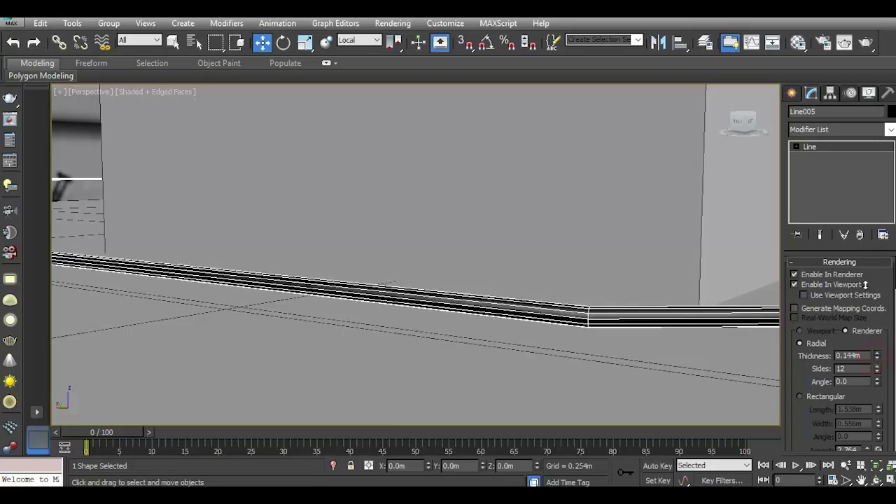
scroll(585, 290, "down", 5)
scroll(584, 290, "down", 4)
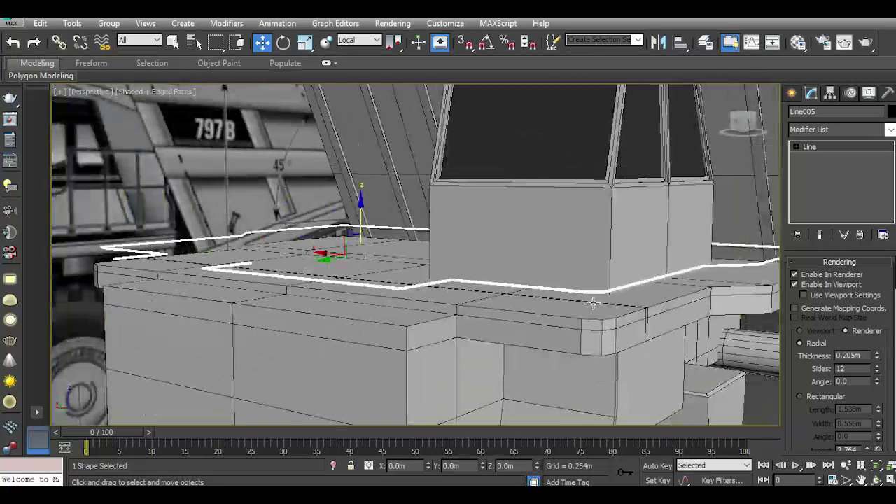
left_click_drag(877, 359, 846, 224)
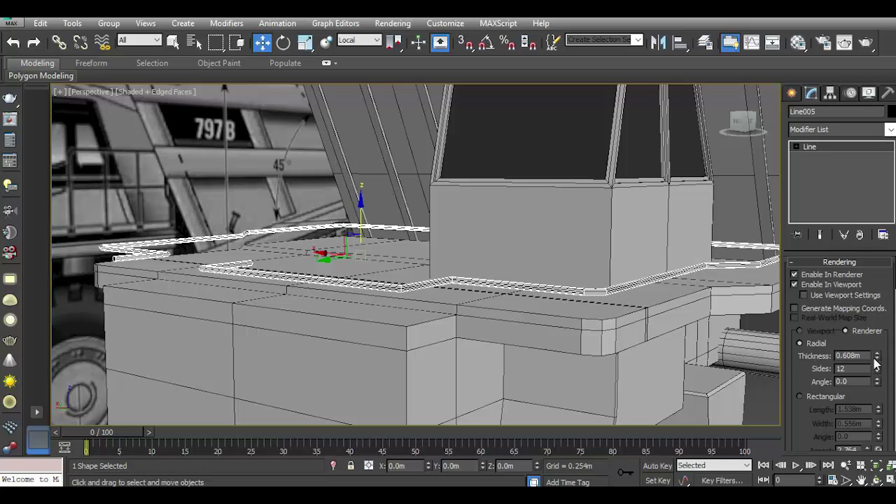
left_click_drag(876, 359, 866, 326)
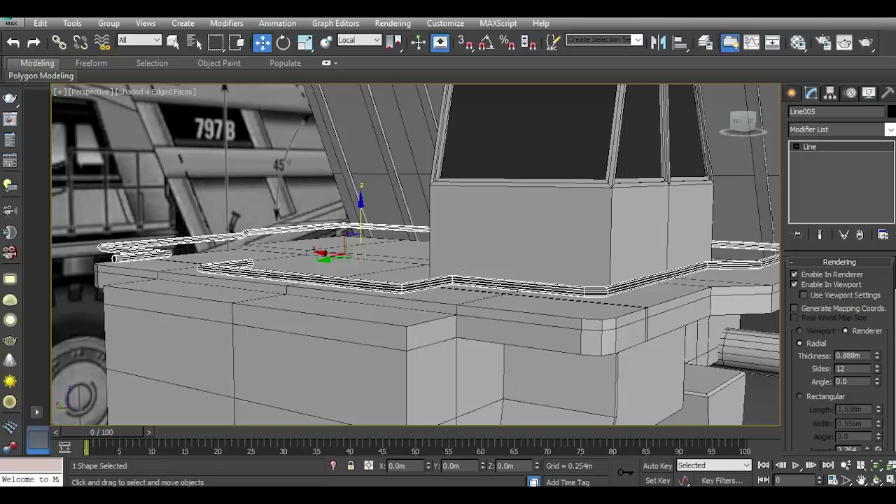
left_click(799, 42)
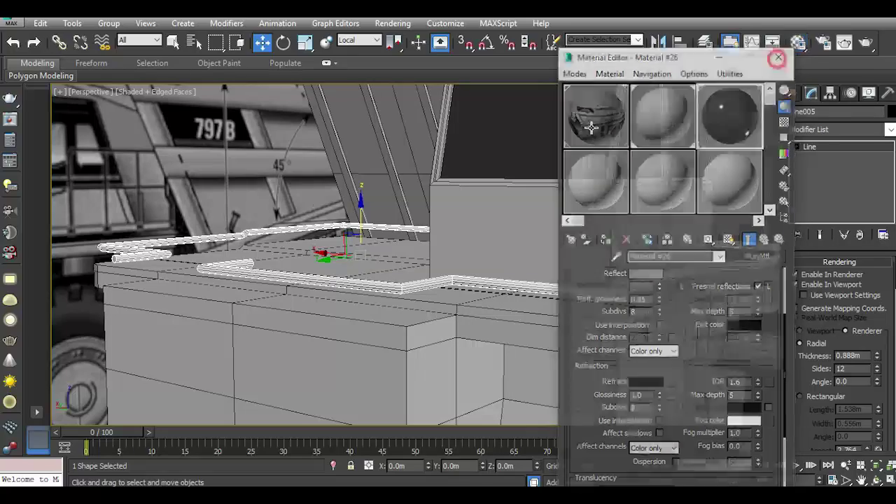
- Close the Material Editor, clear the selection, and orbit around the cab to inspect the railing tube
left_click(779, 55)
left_click(388, 214)
scroll(449, 256, "down", 2)
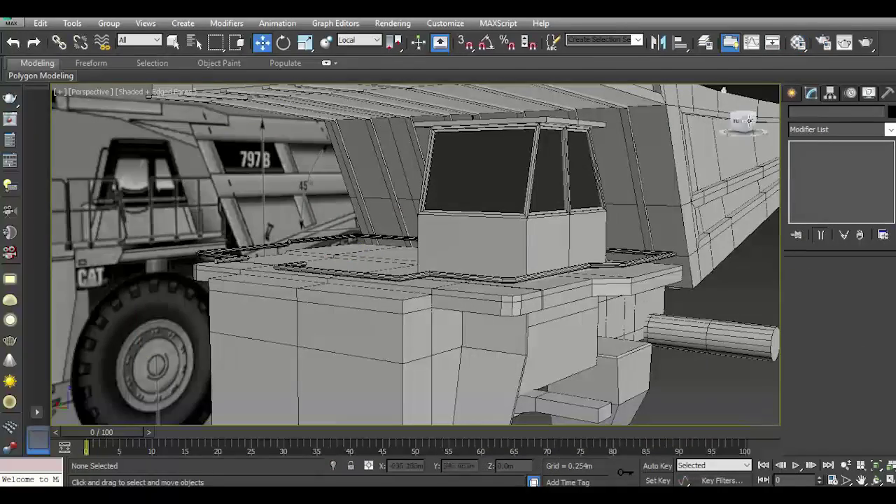
left_click_drag(743, 119, 744, 126)
middle_click_drag(420, 252, 490, 252, "alt")
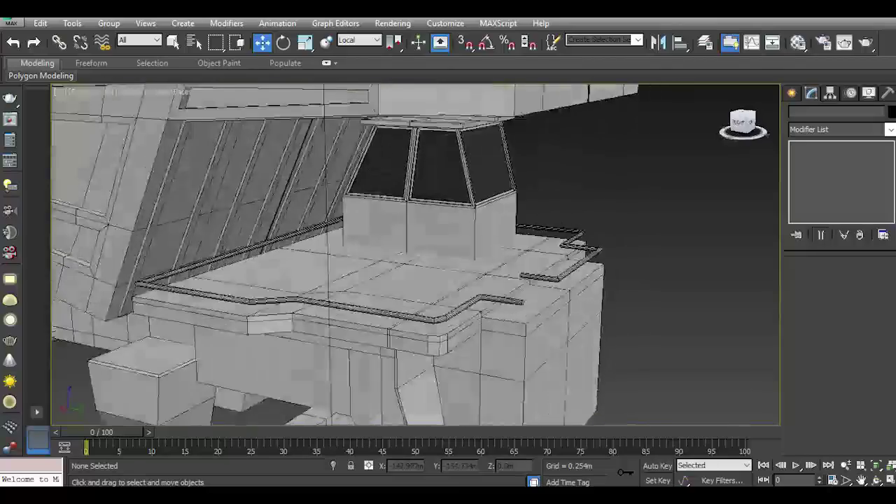
mouse_move(420, 252)
middle_mouse_down("alt")
mouse_move(490, 252)
mouse_move(319, 286)
middle_mouse_up("alt")
scroll(312, 259, "up", 5)
- Try a thinner rectangular profile on the railing, then revert it to radial
left_click(309, 252)
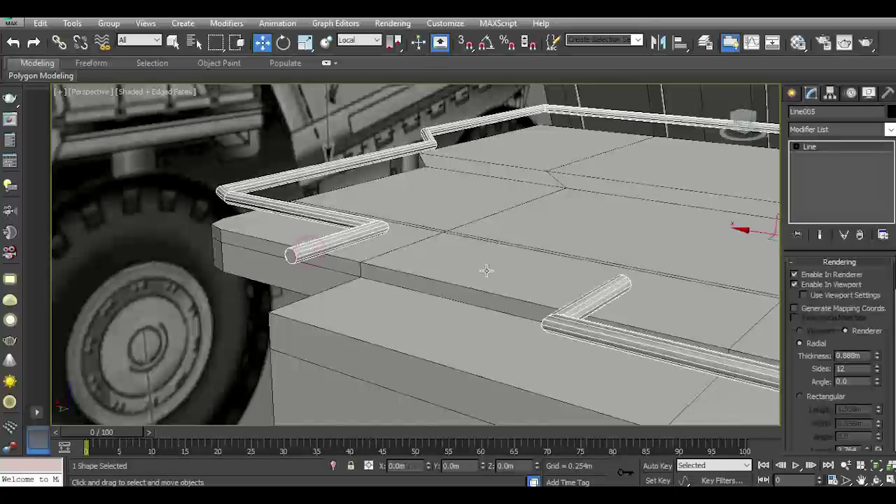
left_click(810, 396)
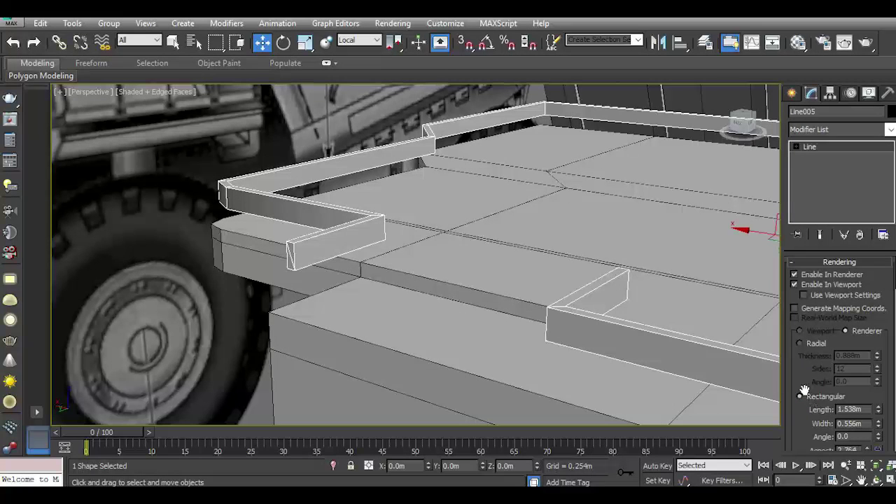
left_click_drag(877, 409, 883, 445)
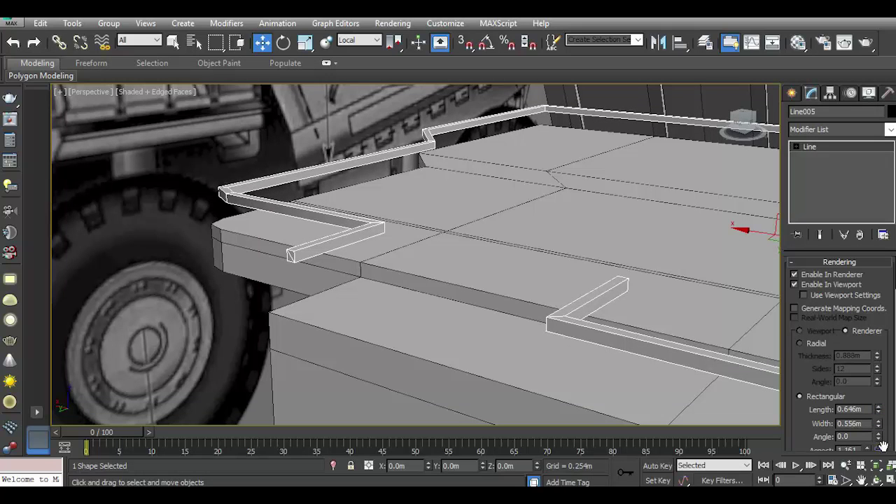
left_click(800, 344)
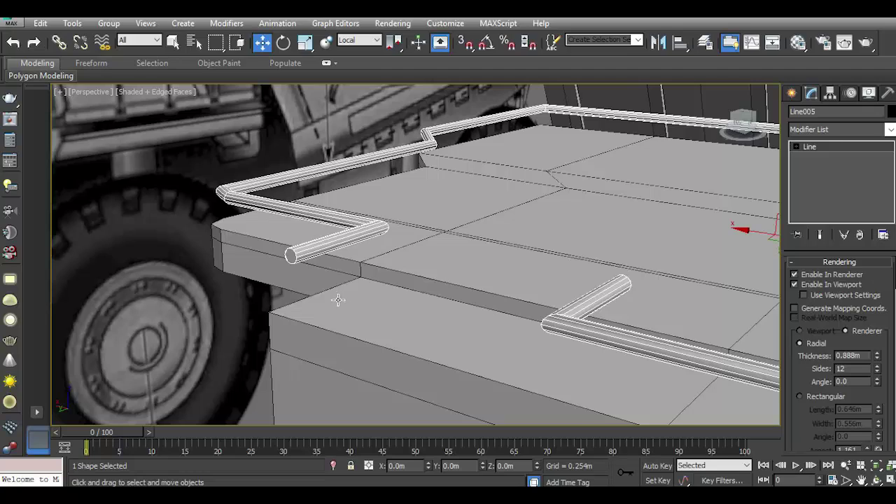
- Turn off Enable In Viewport so the railing shows as a thin spline around the deck
scroll(338, 299, "down", 2)
scroll(348, 300, "down", 2)
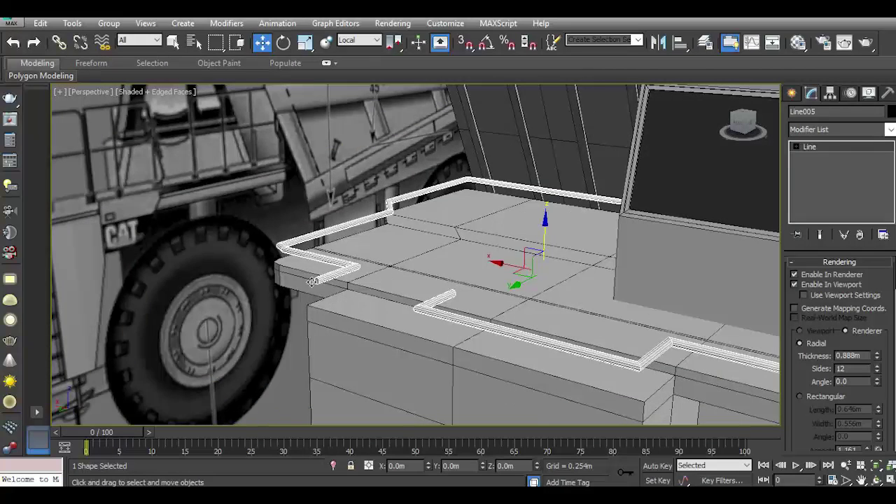
scroll(312, 281, "up", 3)
scroll(322, 279, "down", 3)
mouse_move(340, 292)
middle_mouse_down("alt")
mouse_move(686, 303)
mouse_move(512, 278)
mouse_move(689, 343)
middle_mouse_up("alt")
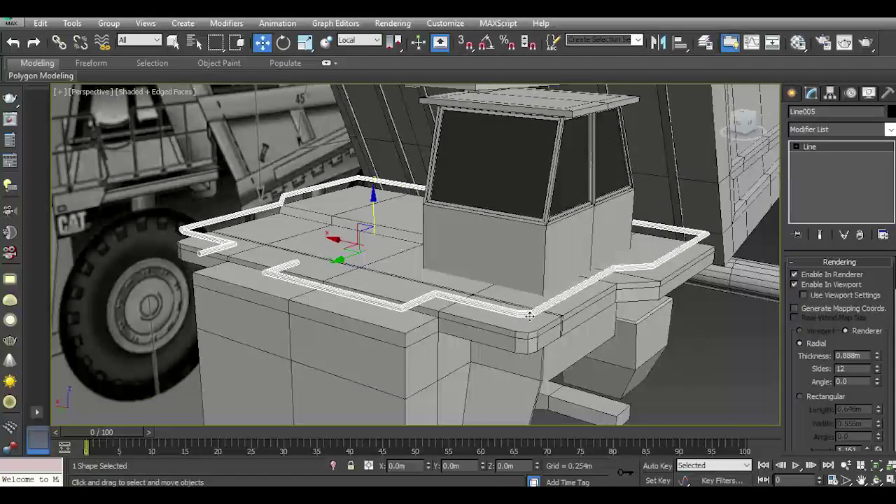
scroll(529, 316, "up", 3)
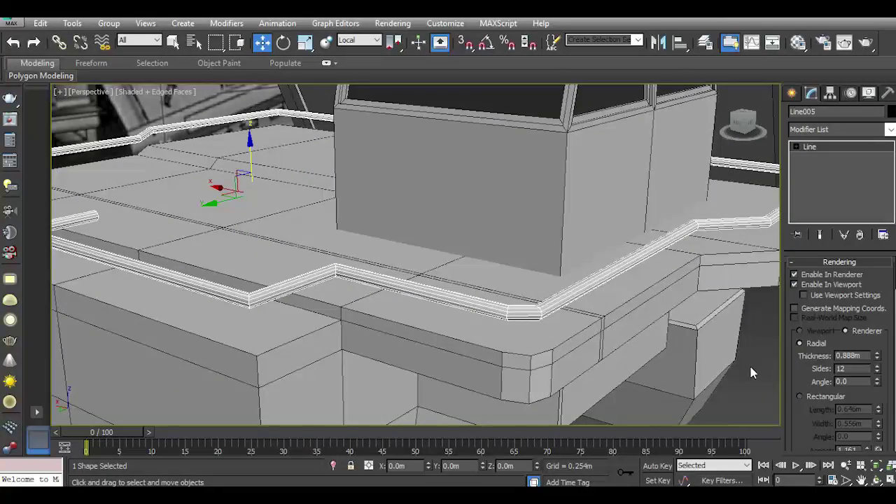
left_click(794, 284)
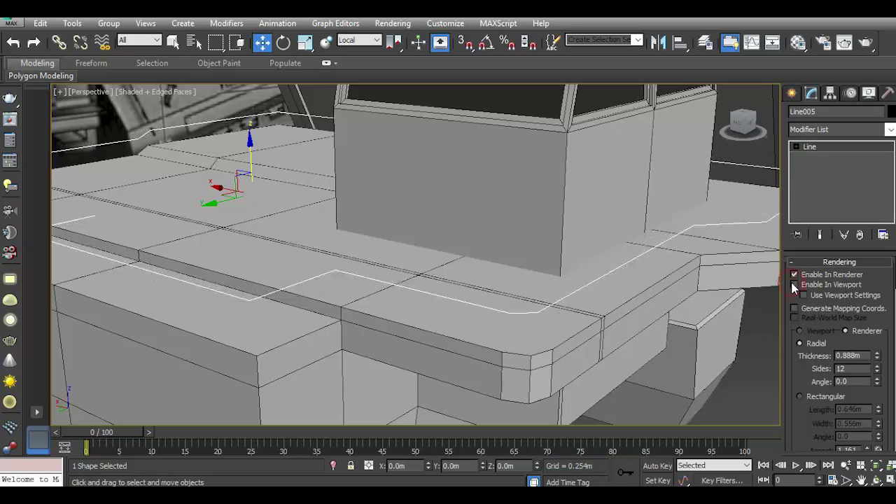
- At Vertex level, fillet the two railing corner vertices beside the cab
left_click(794, 147)
left_click(821, 157)
middle_click_drag(573, 318, 471, 338, "alt")
left_click_drag(519, 236, 623, 276)
scroll(887, 397, "down", 5)
scroll(887, 397, "down", 3)
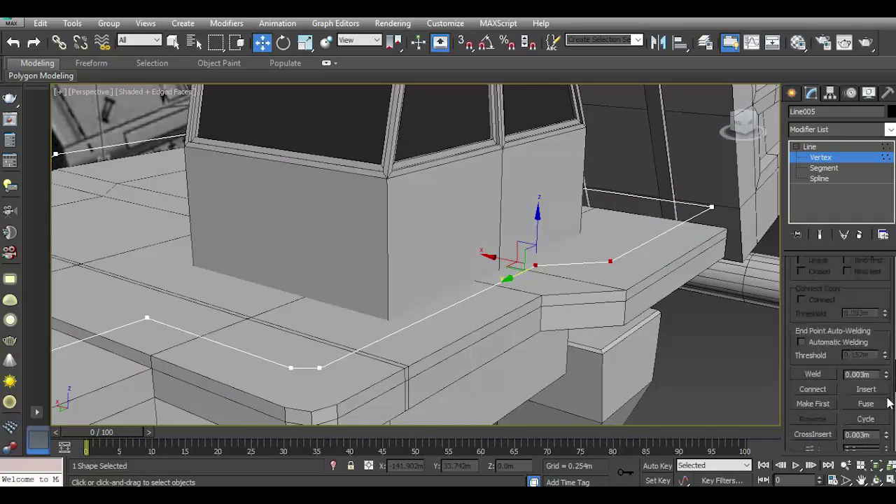
scroll(887, 397, "down", 1)
scroll(873, 426, "down", 2)
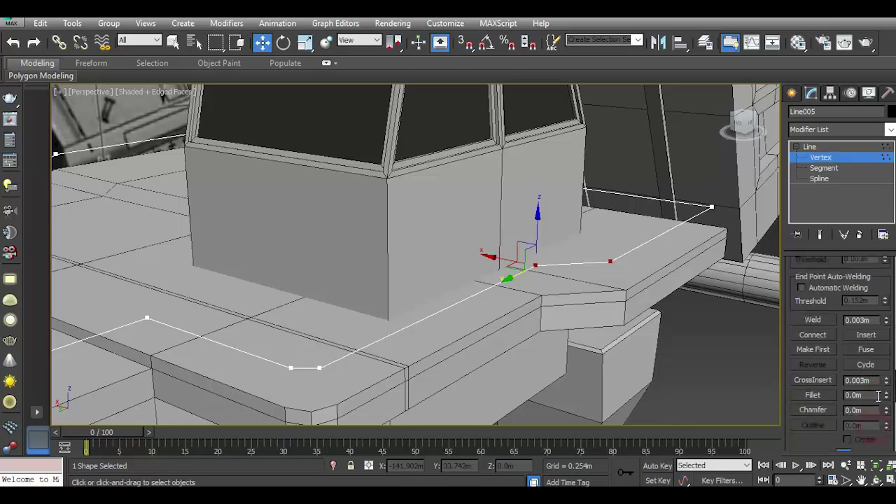
left_click_drag(886, 395, 880, 335)
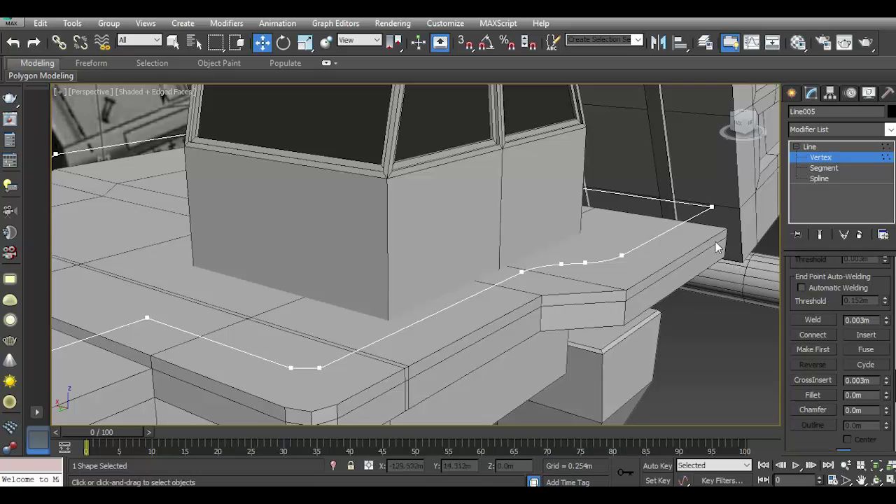
- Fillet the railing's top corner vertex and then the next two corner vertices
left_click_drag(682, 177, 769, 234)
scroll(780, 298, "down", 2)
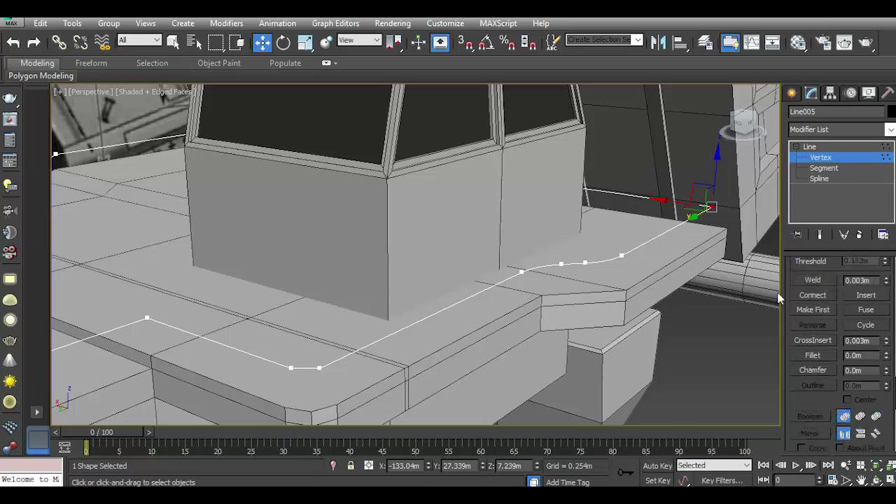
middle_click_drag(489, 280, 579, 243, "alt")
scroll(604, 253, "up", 3)
left_click_drag(560, 215, 627, 262)
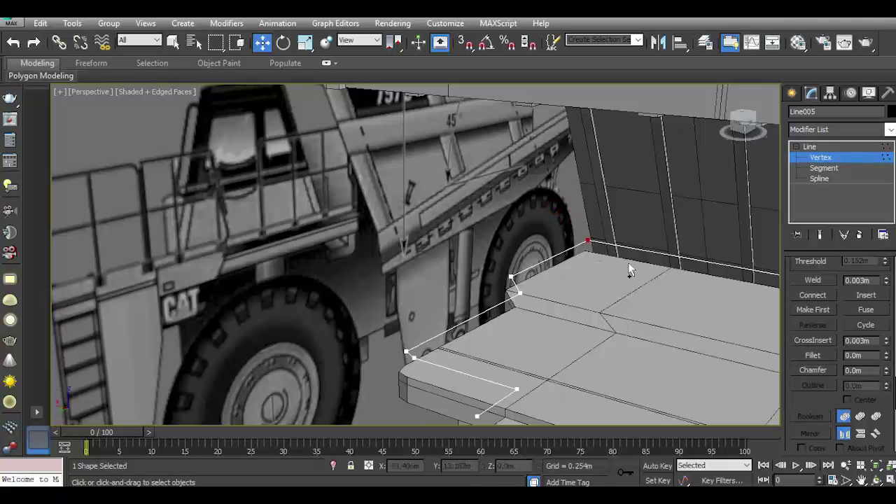
left_click_drag(884, 339, 873, 305)
left_click_drag(494, 266, 548, 322)
left_click_drag(885, 357, 879, 308)
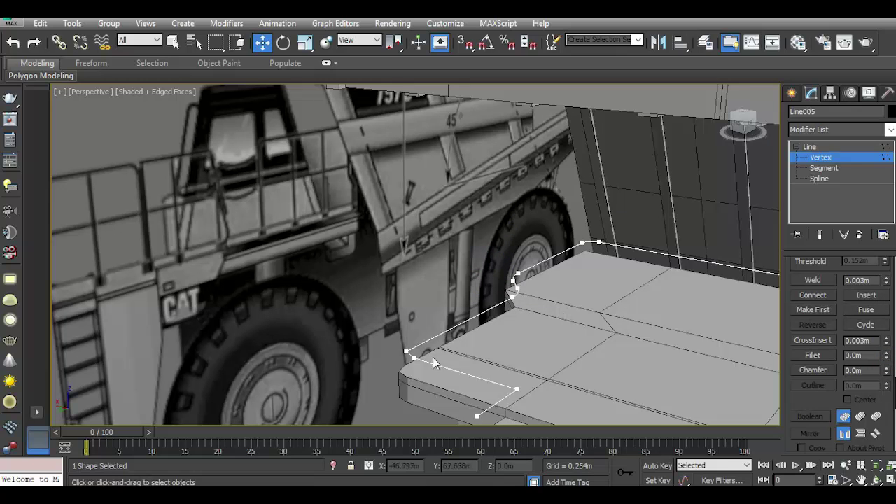
- Round the front corner and another sharp corner seen from the side
left_click_drag(399, 345, 437, 380)
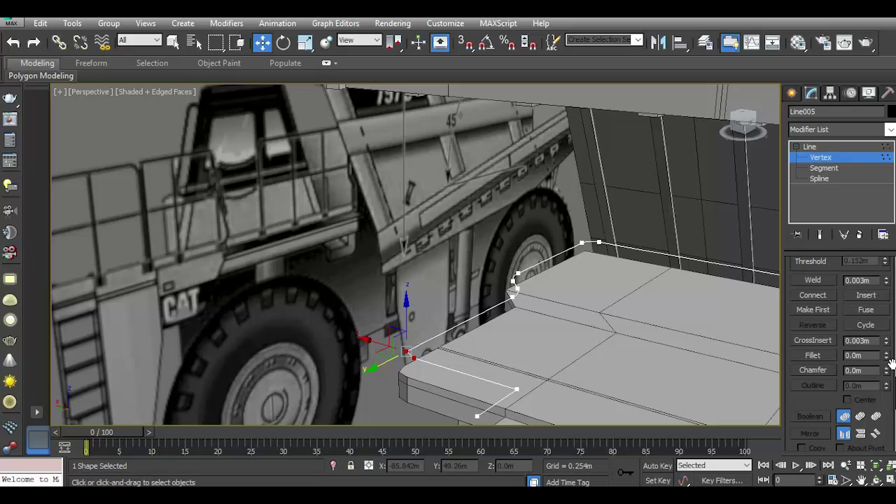
left_click_drag(885, 357, 881, 334)
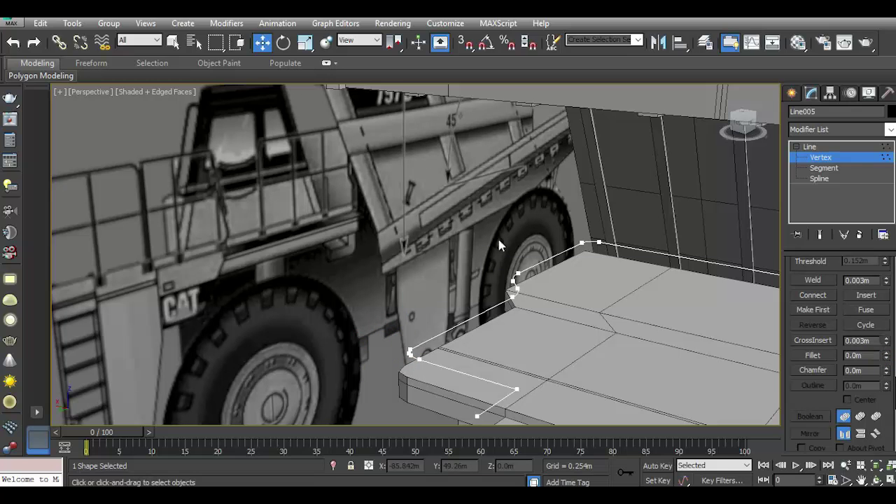
middle_click_drag(498, 244, 440, 308, "alt")
middle_click_drag(505, 355, 420, 307, "alt")
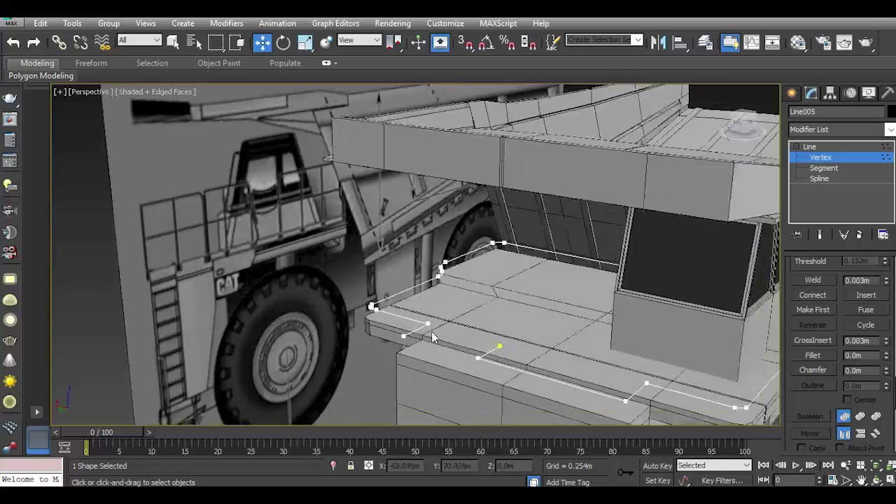
scroll(410, 301, "up", 5)
left_click_drag(408, 299, 452, 340)
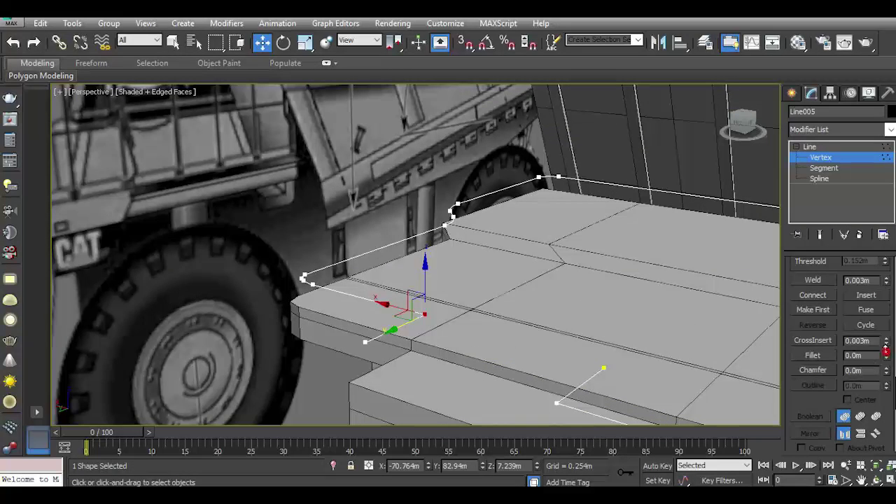
left_click_drag(885, 353, 879, 333)
middle_click_drag(455, 294, 403, 282, "alt")
- Fillet the far-side corner, the two corners near the step, and the last sharp corner
mouse_move(692, 362)
middle_mouse_down("alt")
mouse_move(620, 360)
mouse_move(597, 348)
middle_mouse_up("alt")
left_click_drag(621, 373, 588, 342)
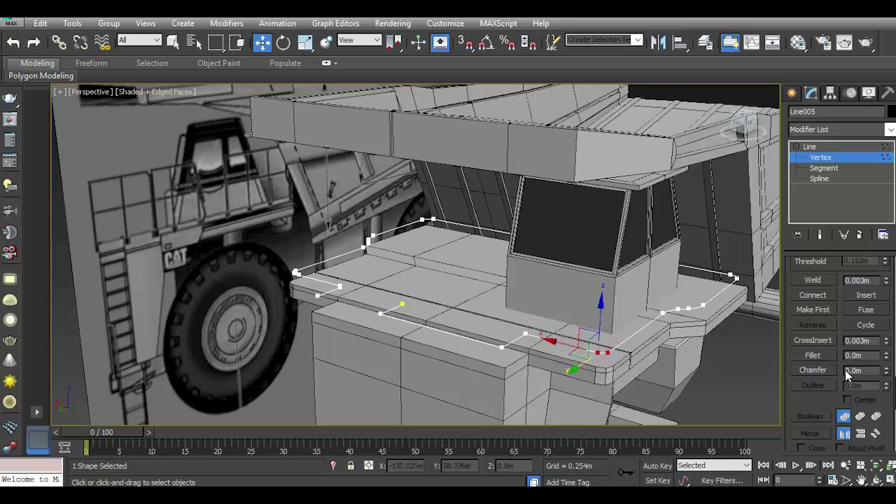
left_click_drag(886, 358, 881, 335)
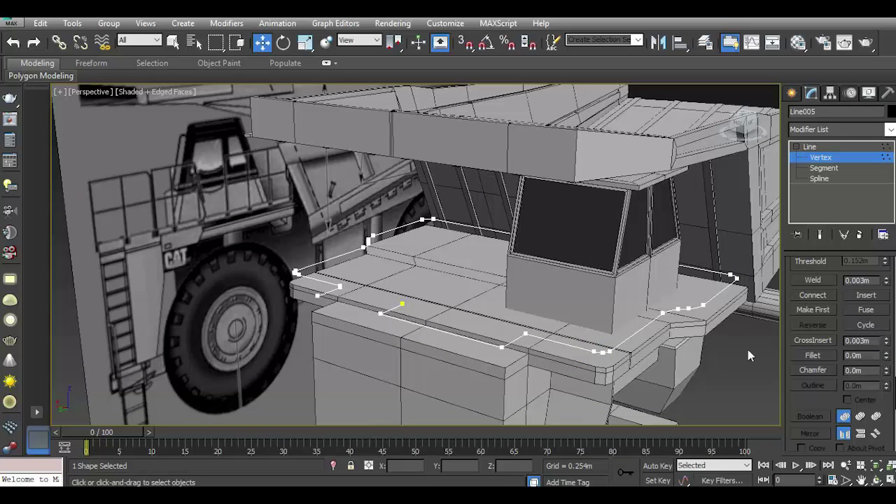
scroll(420, 337, "up", 5)
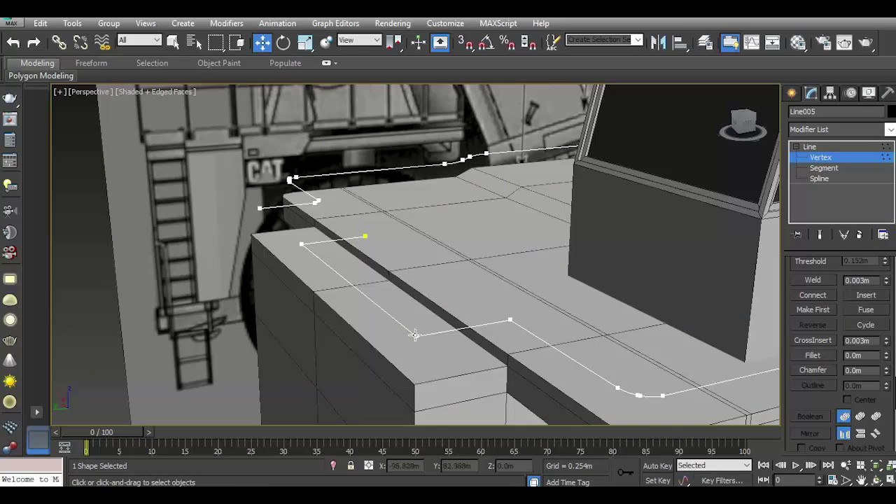
left_click(415, 335)
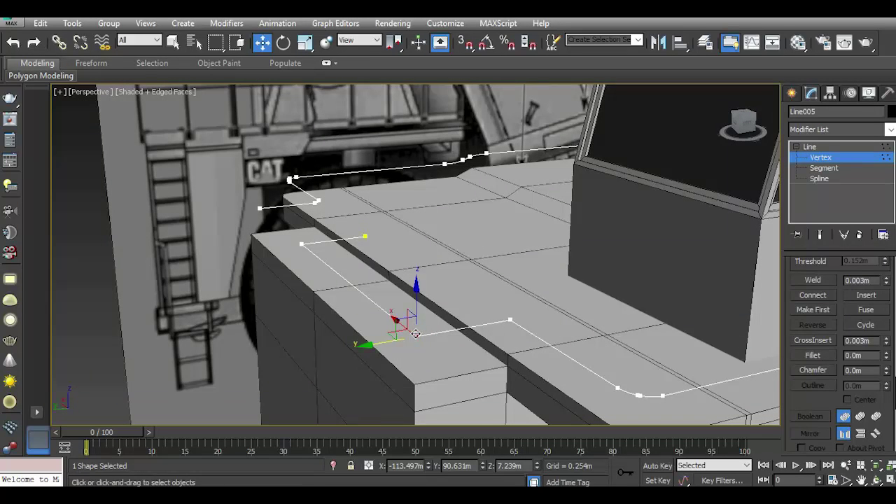
left_click(511, 320, "ctrl")
left_click_drag(887, 357, 876, 321)
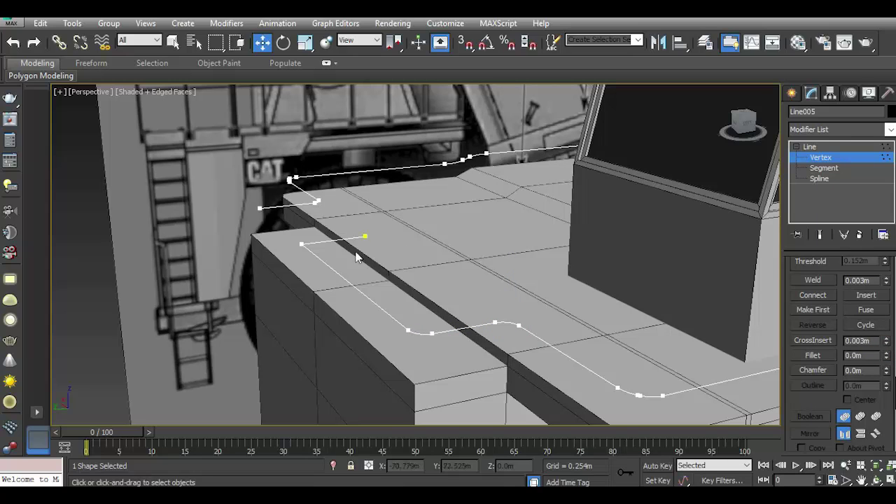
left_click(302, 244)
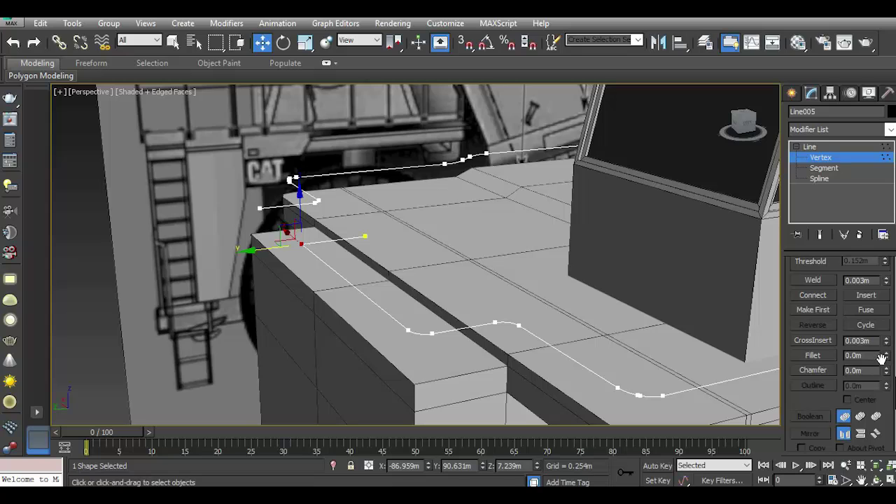
left_click_drag(886, 359, 885, 340)
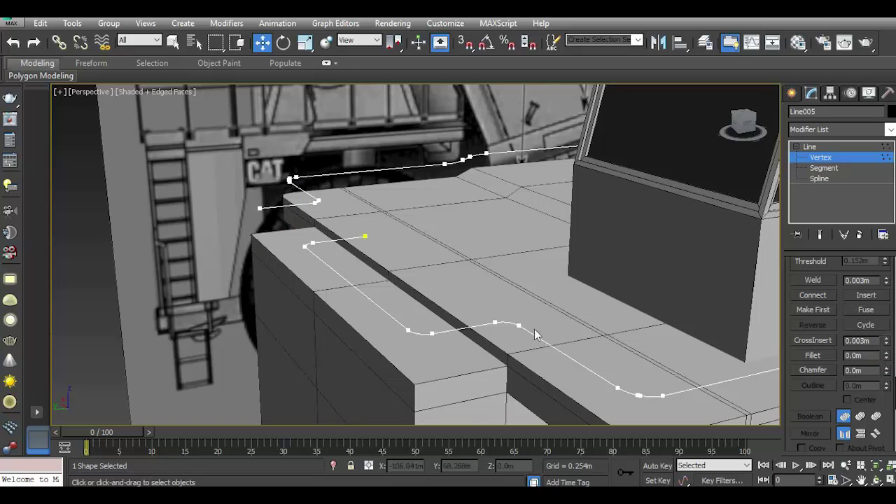
- Re-enable viewport rendering on the railing and reduce its thickness to 0.737m
scroll(831, 294, "up", 5)
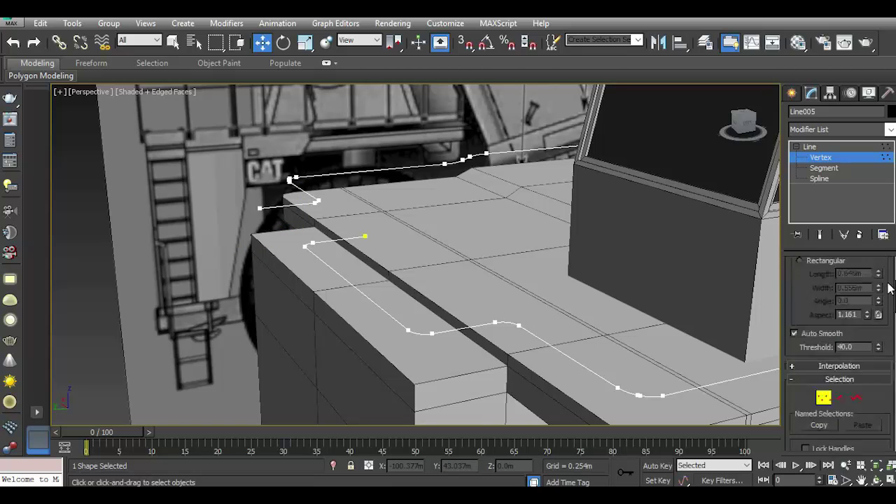
scroll(830, 280, "up", 5)
left_click(831, 275)
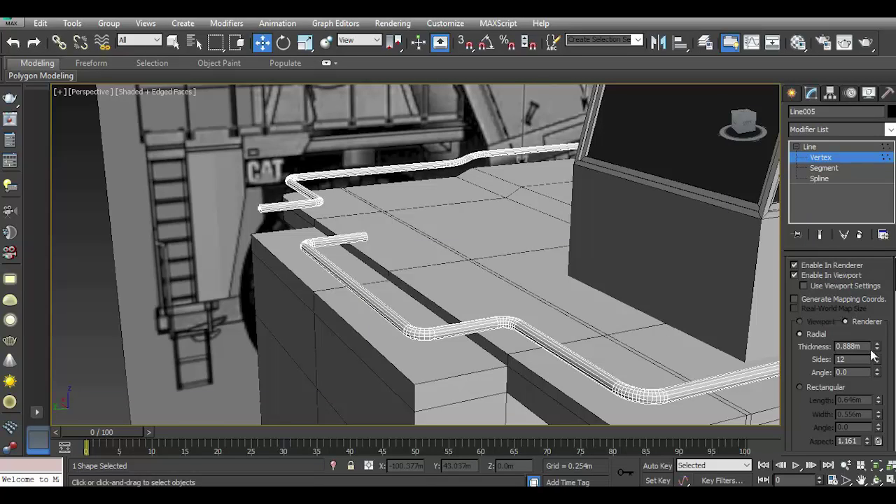
left_click_drag(872, 346, 878, 366)
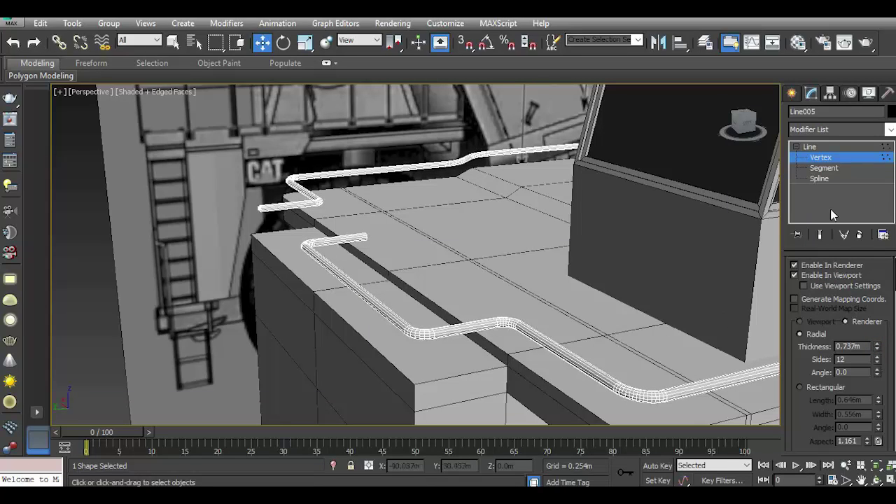
- Raise the whole railing above the deck and Shift-drag a lower copy as a second rail
left_click(803, 156)
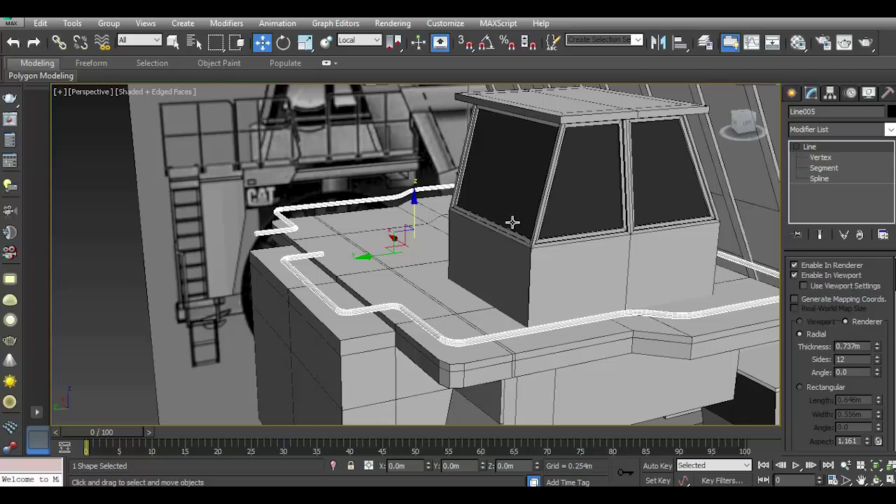
left_click_drag(414, 212, 415, 224)
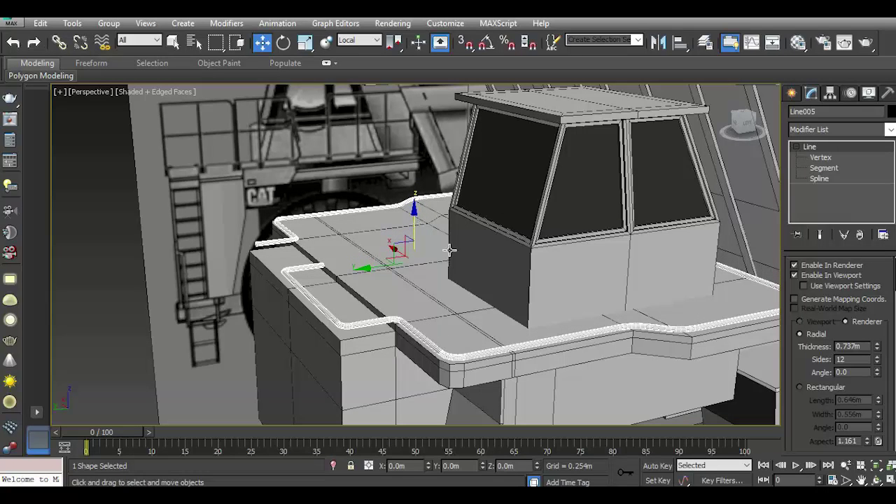
left_click(14, 43)
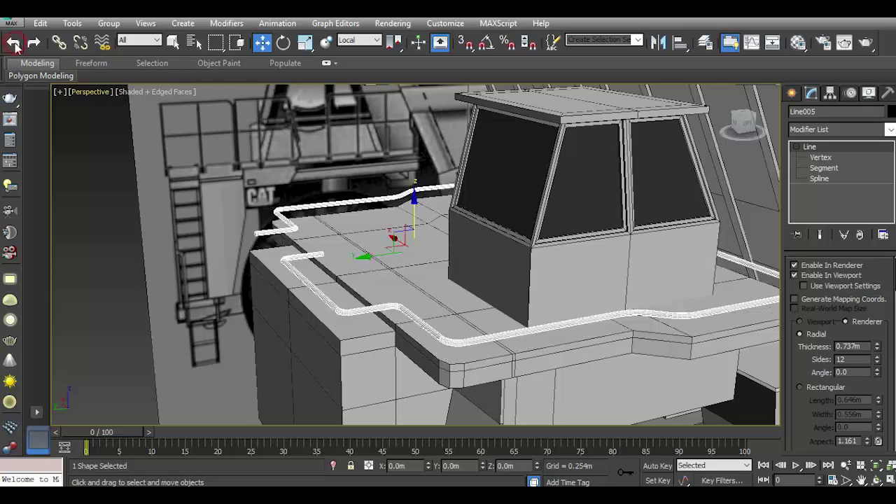
scroll(422, 264, "up", 2)
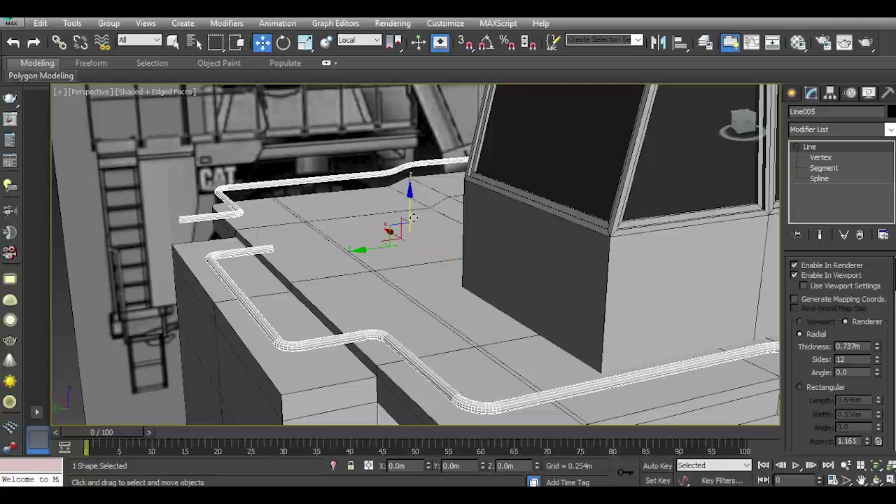
left_click_drag(409, 212, 409, 189)
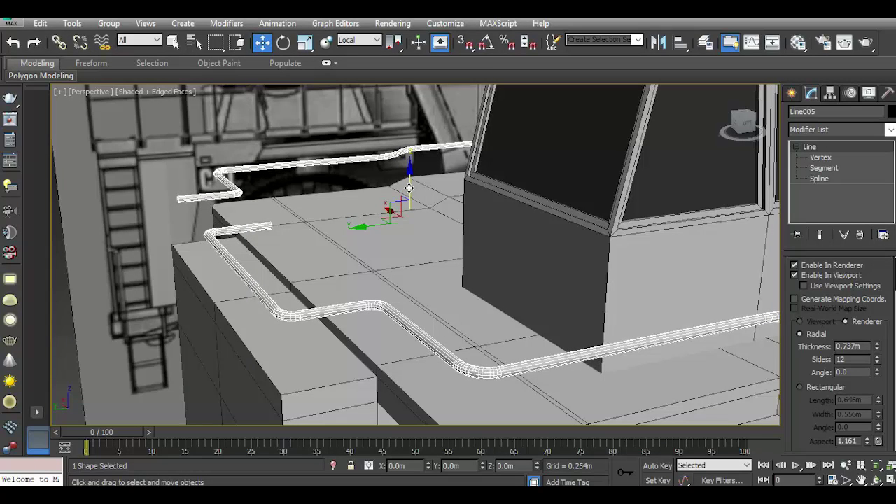
left_click_drag(409, 188, 415, 229, "shift")
- Confirm the Line006 copy and adjust the lower rail's height slightly
left_click(453, 306)
middle_click_drag(465, 288, 460, 209)
left_click_drag(399, 161, 404, 163)
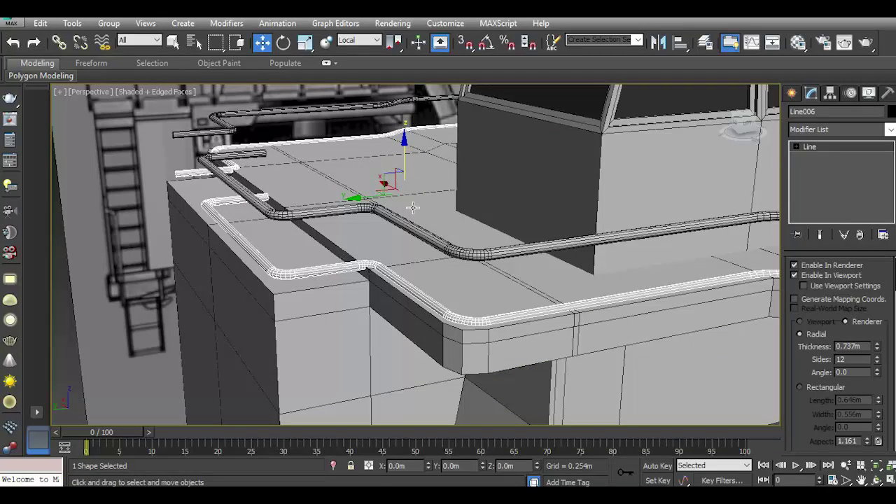
middle_click_drag(380, 235, 377, 240, "alt")
scroll(515, 271, "down", 5)
left_click(650, 333)
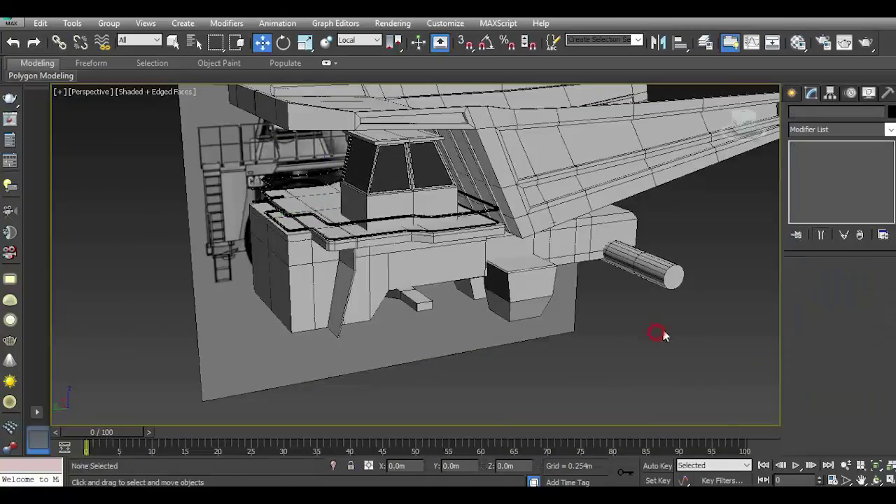
left_click(744, 121)
left_click_drag(745, 122, 743, 123)
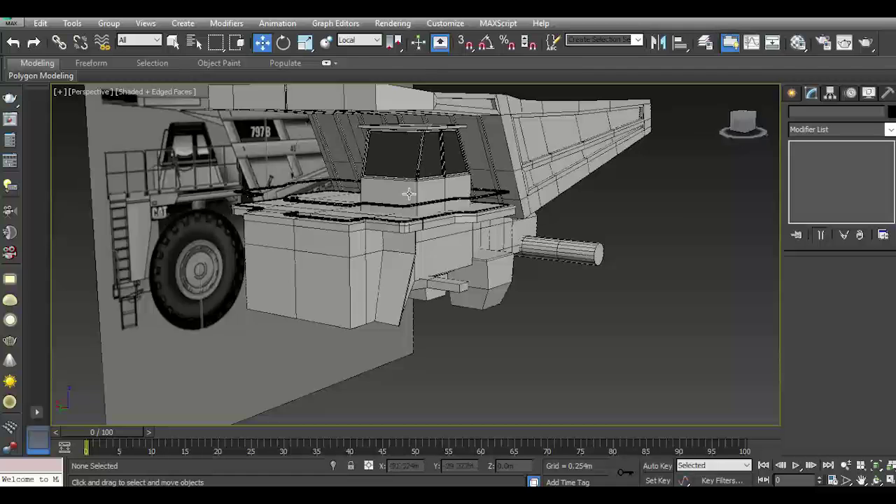
scroll(396, 205, "up", 5)
- Raise Line005 a shorter distance above the deck edge after undoing the first move
left_click(400, 213)
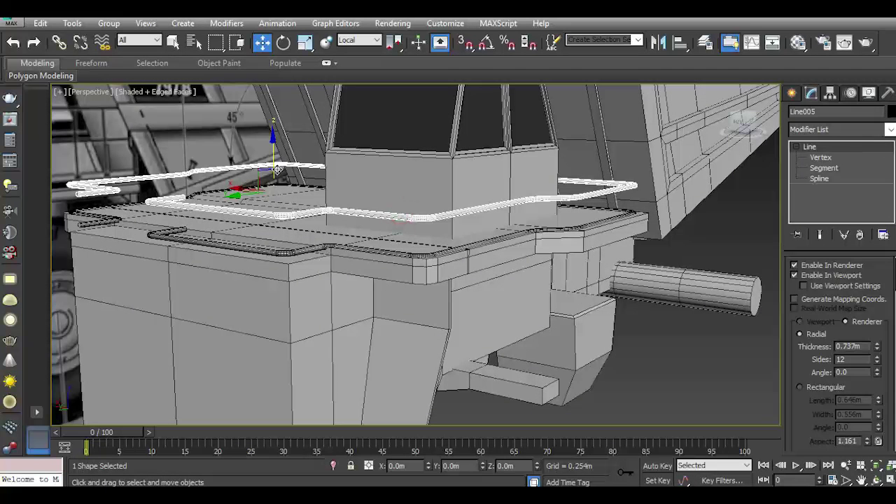
left_click_drag(270, 160, 271, 131)
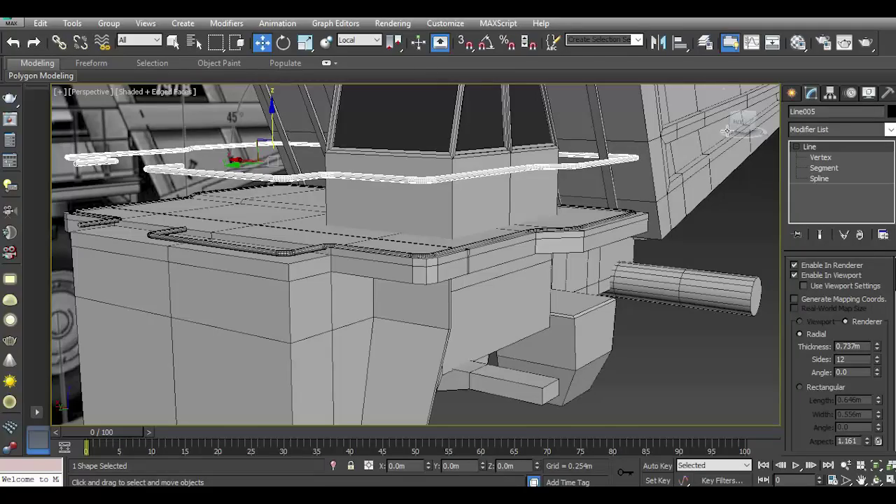
mouse_move(731, 130)
left_mouse_down()
mouse_move(756, 144)
mouse_move(752, 136)
left_mouse_up()
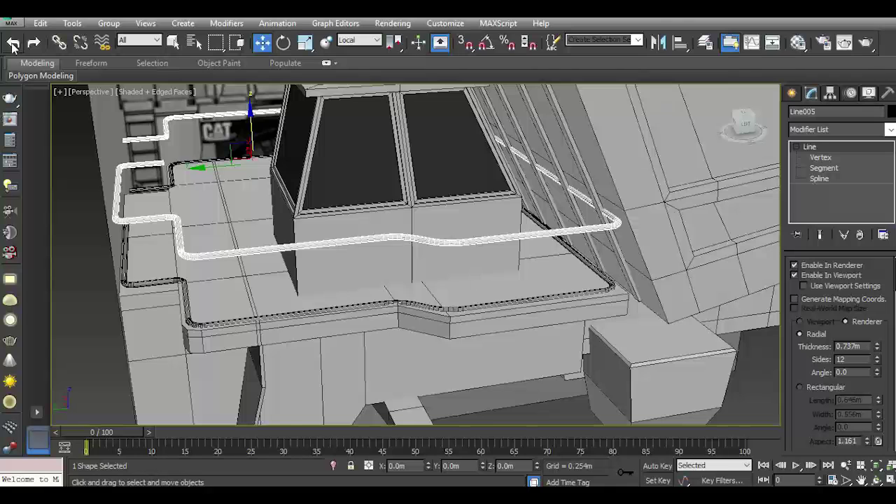
left_click(13, 44)
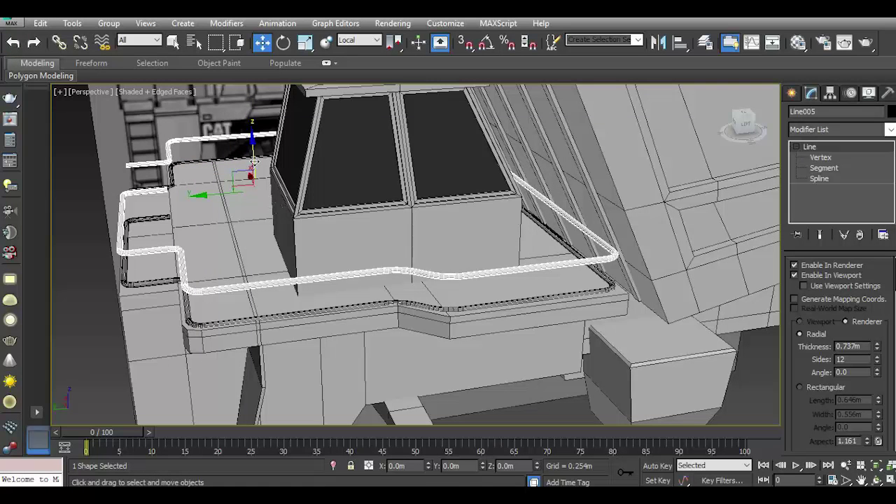
left_click_drag(254, 161, 253, 151)
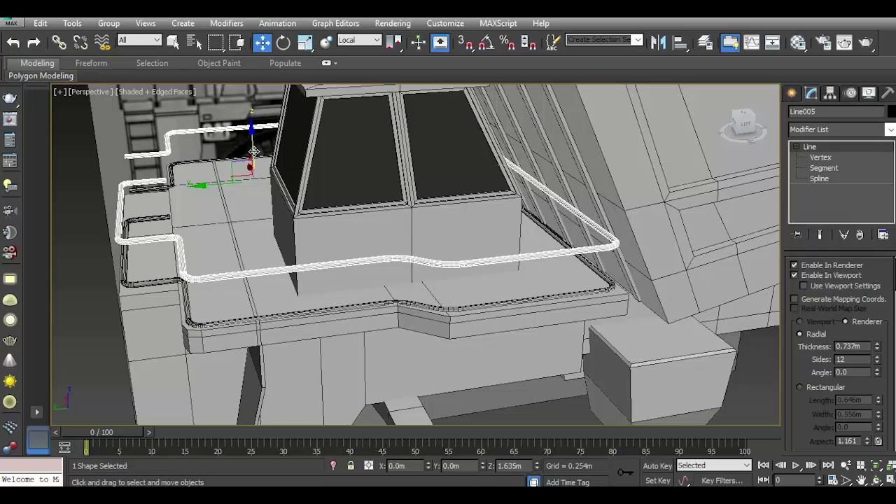
scroll(360, 271, "down", 3)
left_click(669, 362)
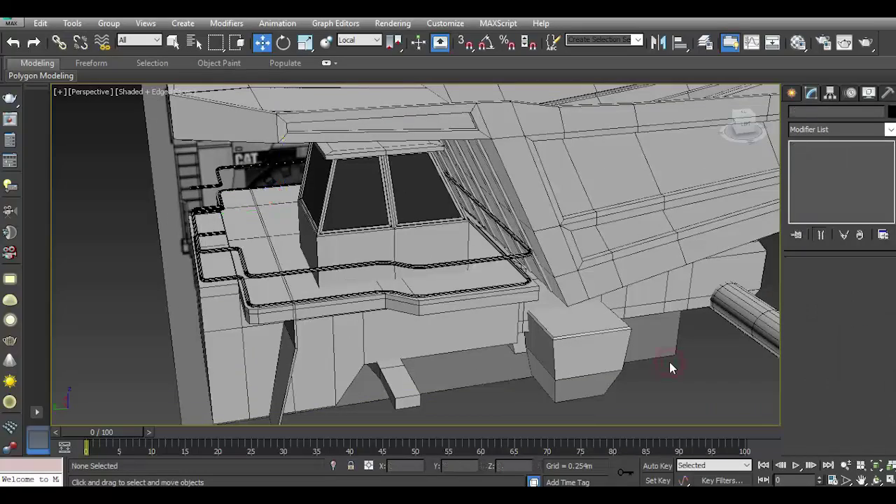
left_click_drag(732, 128, 742, 133)
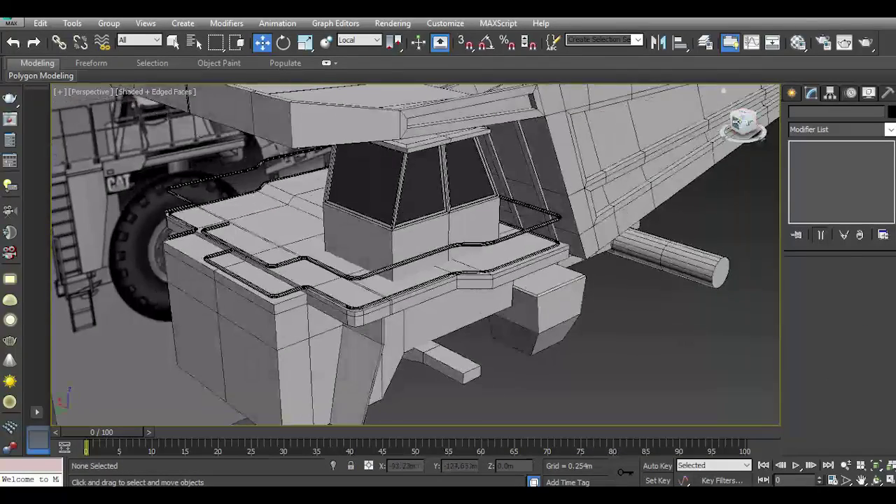
key("l")
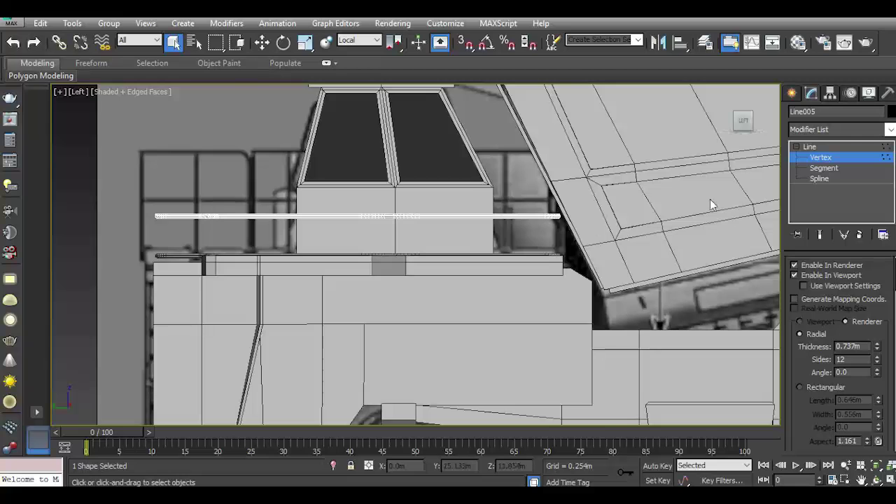
- Switch the railing to thin-line display and lift Line005 higher in Z
left_click(798, 275)
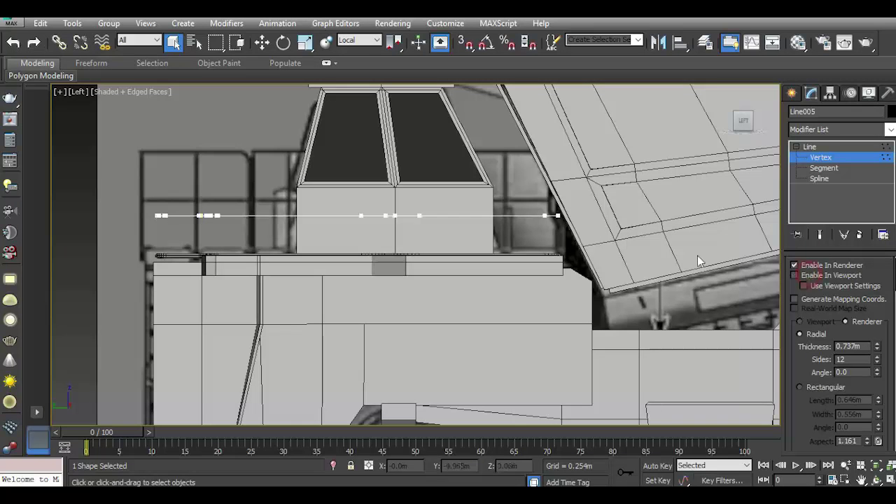
left_click(840, 147)
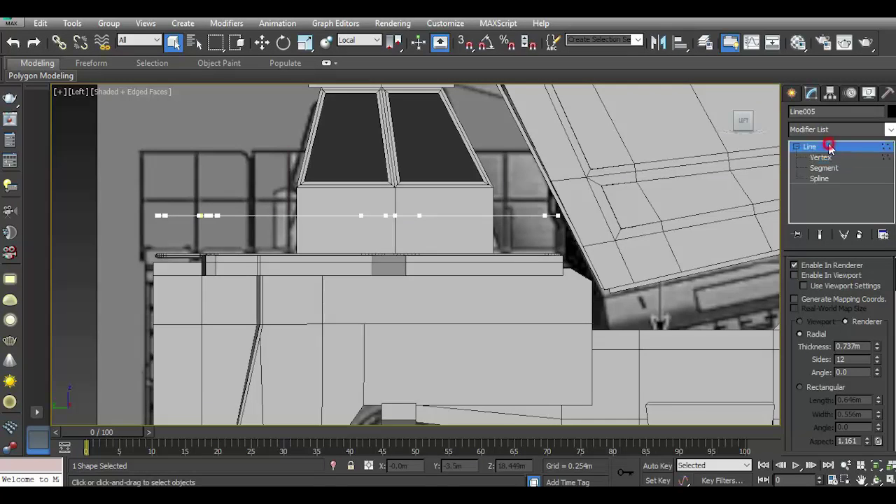
left_click(262, 43)
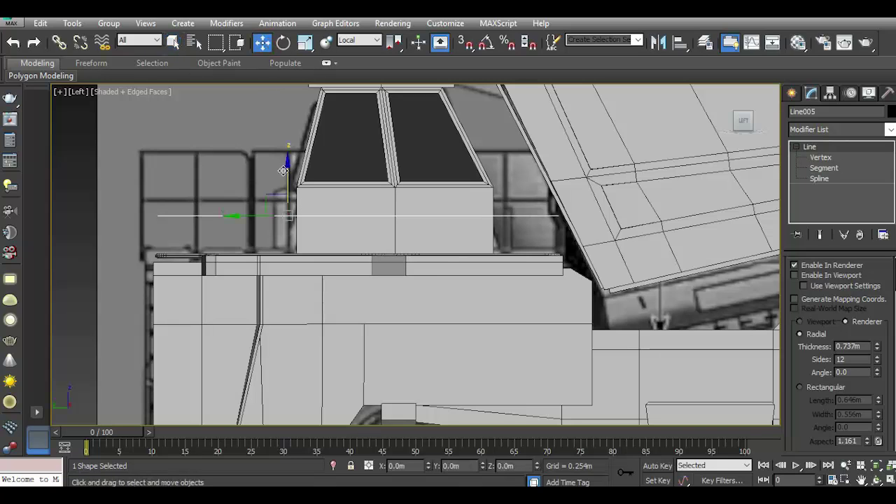
left_click_drag(287, 172, 278, 112)
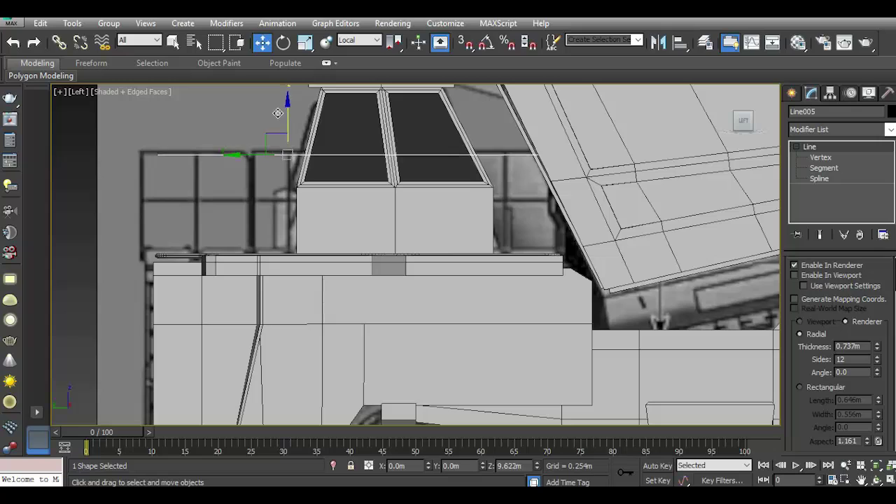
mouse_move(278, 112)
left_mouse_down()
mouse_move(278, 124)
mouse_move(280, 115)
left_mouse_up()
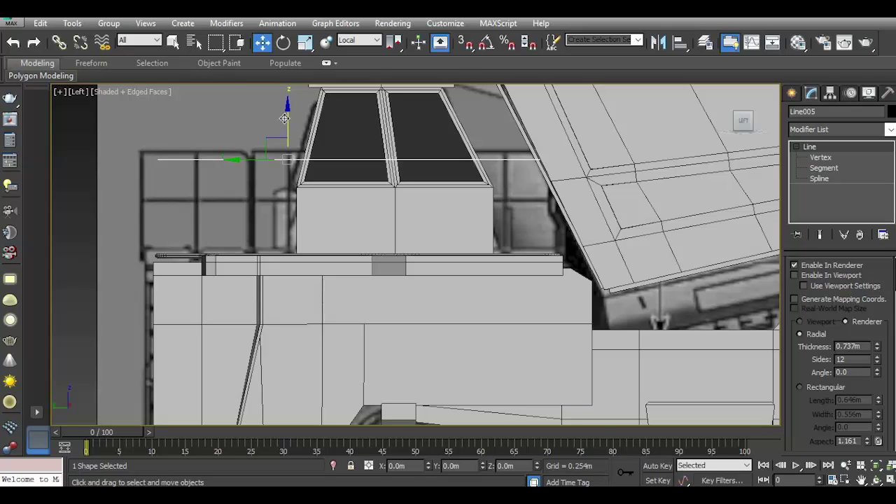
left_click_drag(288, 126, 288, 118)
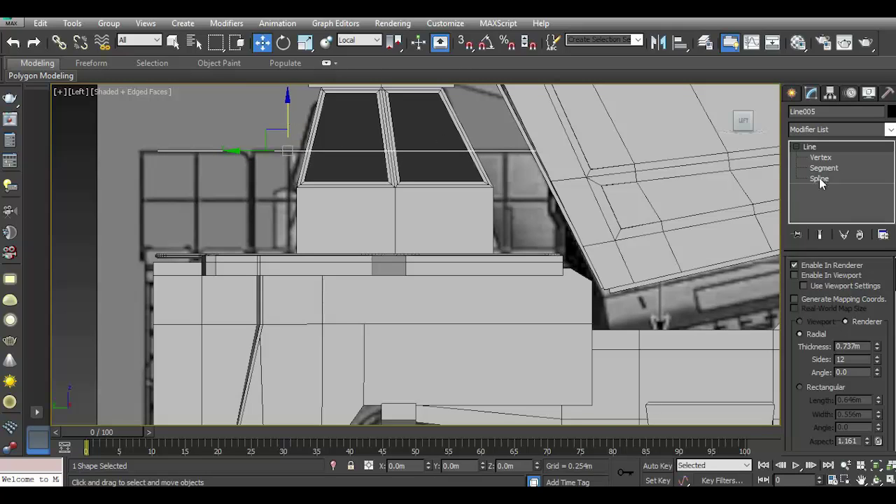
- Lower the railing slightly and slide its rear end vertex back toward the cab
left_click(820, 157)
left_click_drag(617, 184, 687, 208)
left_click(686, 206)
left_click_drag(494, 99, 743, 241)
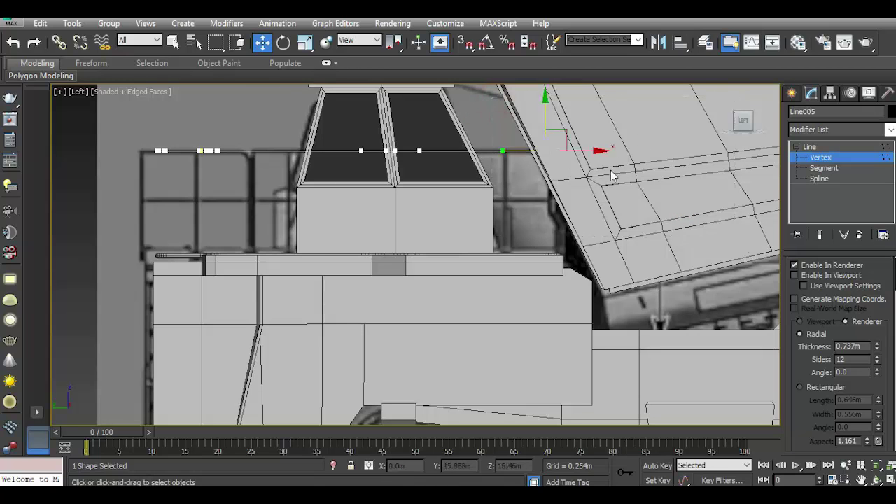
mouse_move(561, 150)
left_mouse_down()
mouse_move(548, 147)
mouse_move(545, 163)
left_mouse_up()
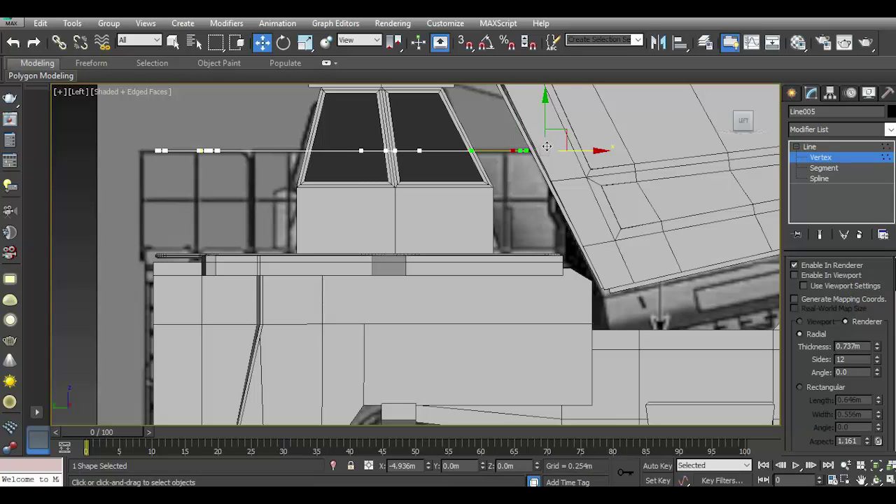
left_click(13, 43)
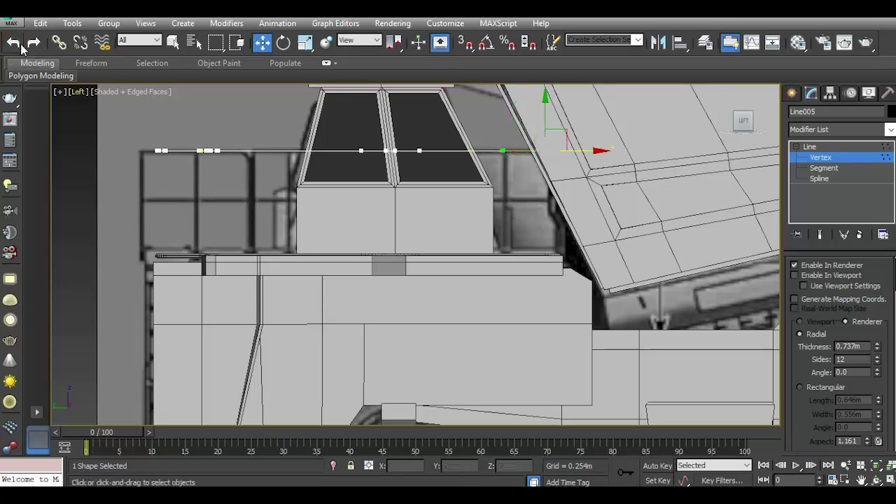
left_click(809, 147)
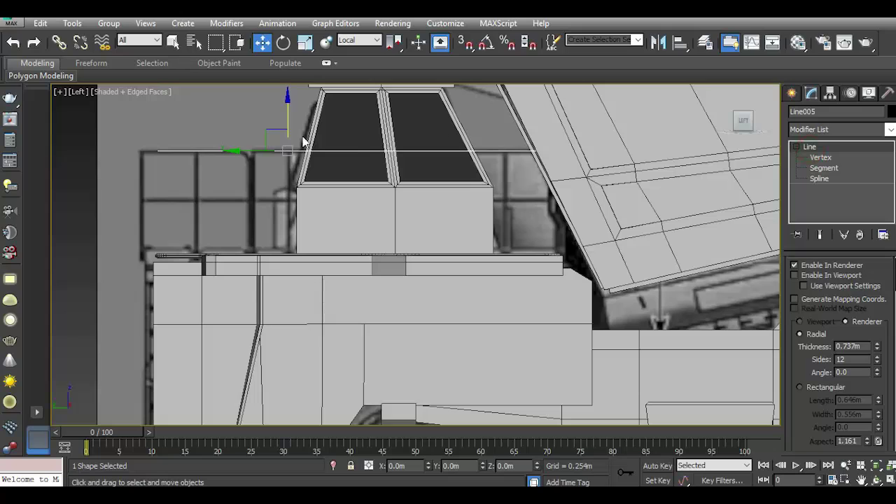
left_click_drag(287, 123, 288, 136)
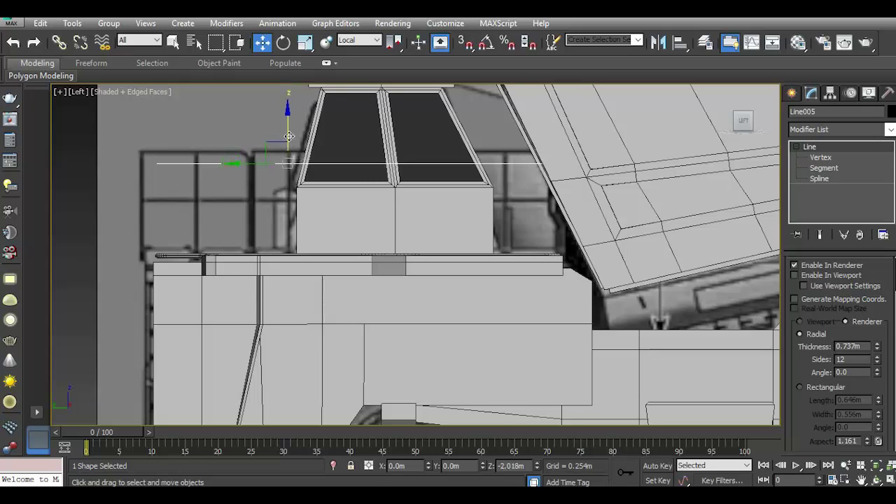
left_click(822, 157)
left_click_drag(567, 163, 536, 163)
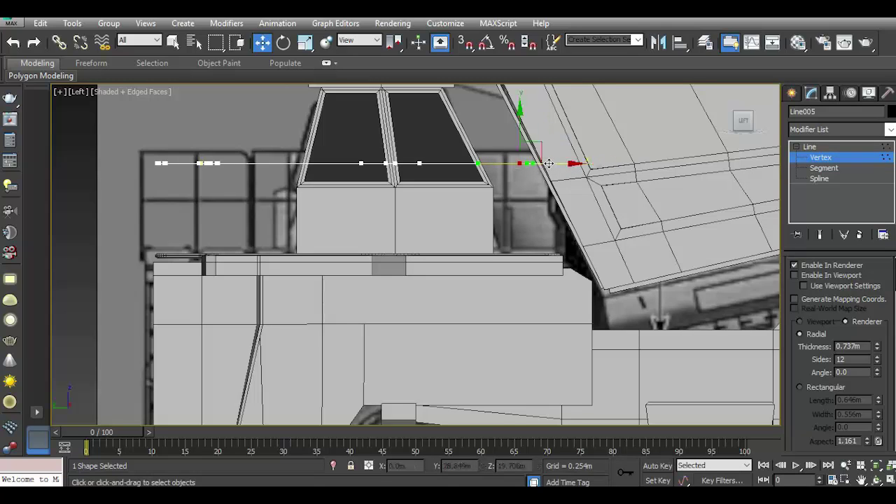
left_click(810, 146)
- Show Line005 as a tube again and Shift-drag a lower copy as the second rail
left_click(466, 252)
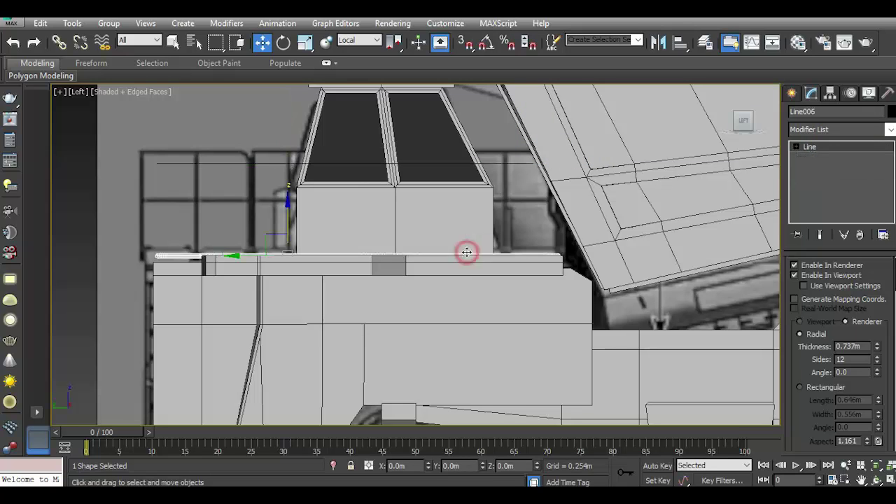
left_click(273, 165)
left_click(795, 275)
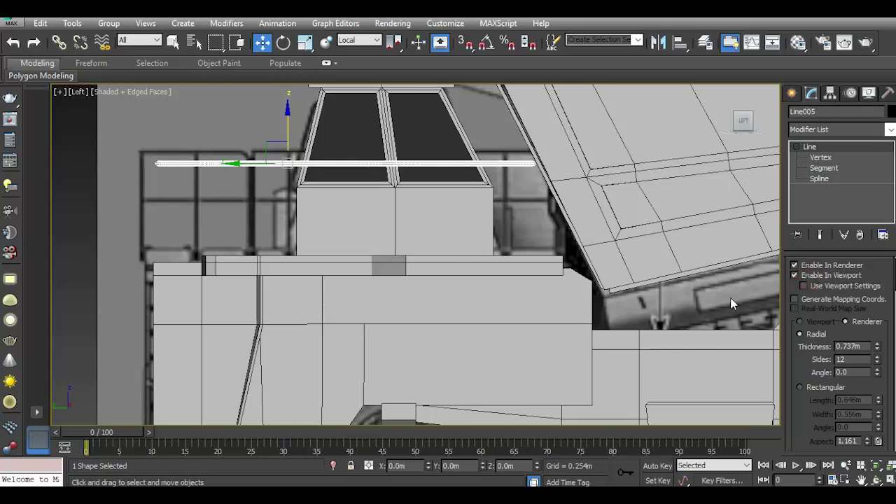
mouse_move(311, 125)
left_mouse_down("shift")
mouse_move(313, 209)
mouse_move(316, 170)
mouse_move(321, 161)
mouse_move(326, 169)
left_mouse_up("shift")
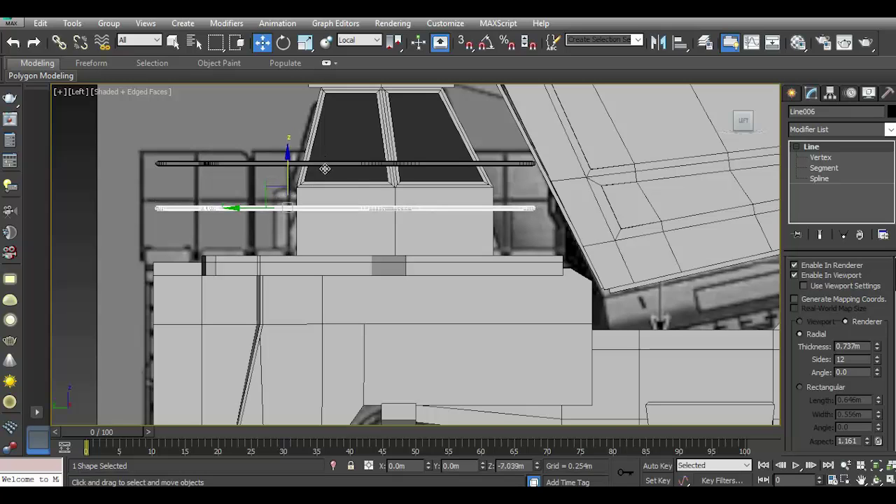
- Confirm the second rail copy and inspect both rails around the cab deck in Perspective
left_click(450, 308)
key("p")
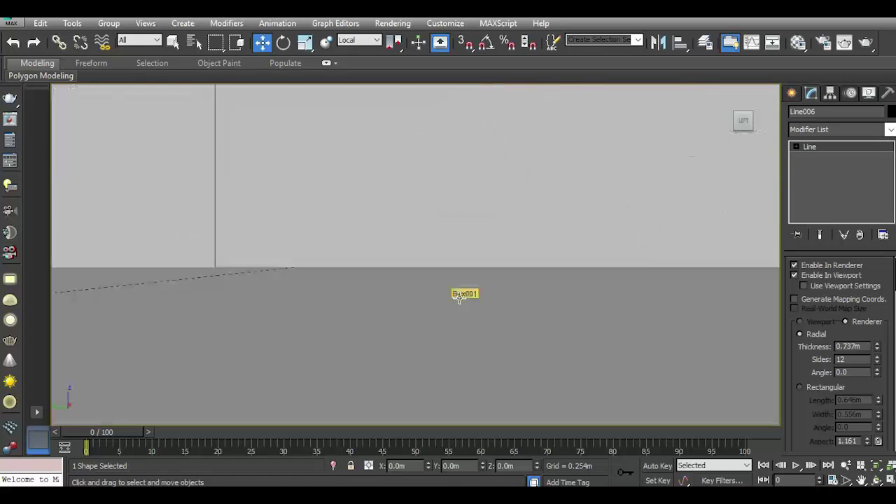
left_click_drag(744, 121, 612, 334)
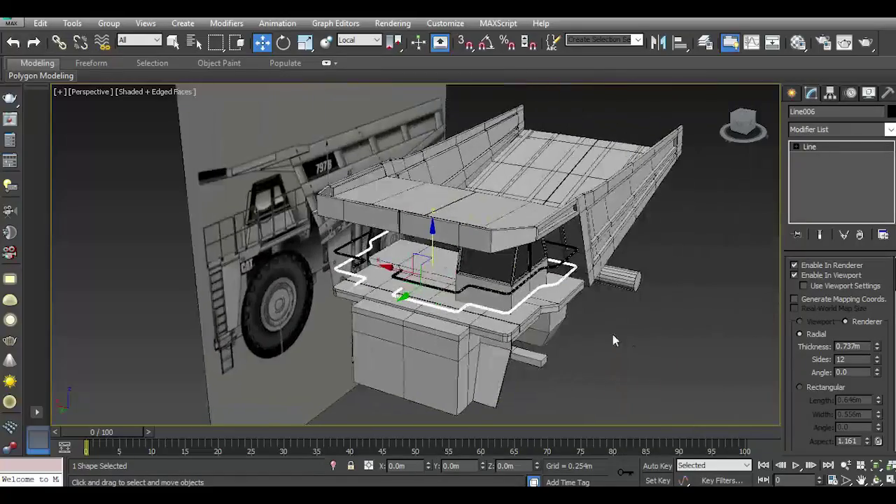
left_click(632, 344)
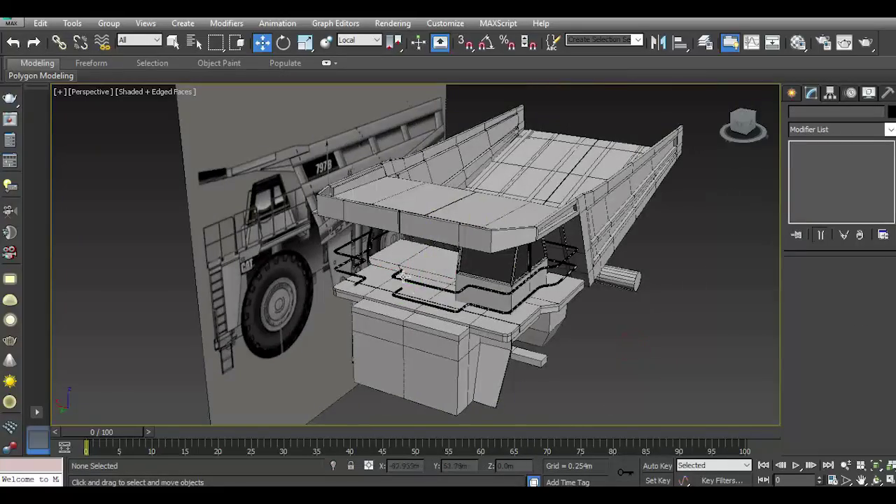
scroll(395, 280, "up", 5)
scroll(374, 289, "down", 3)
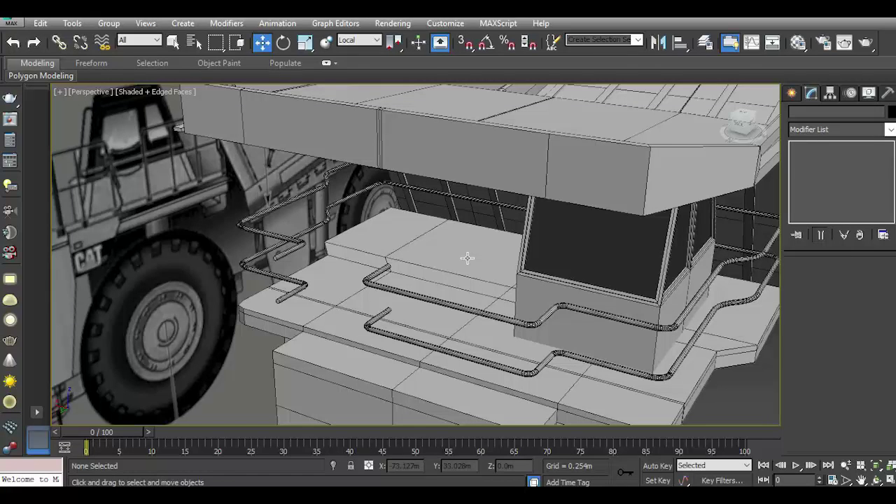
- Pan the Left view to centre the two parallel rails
key("l")
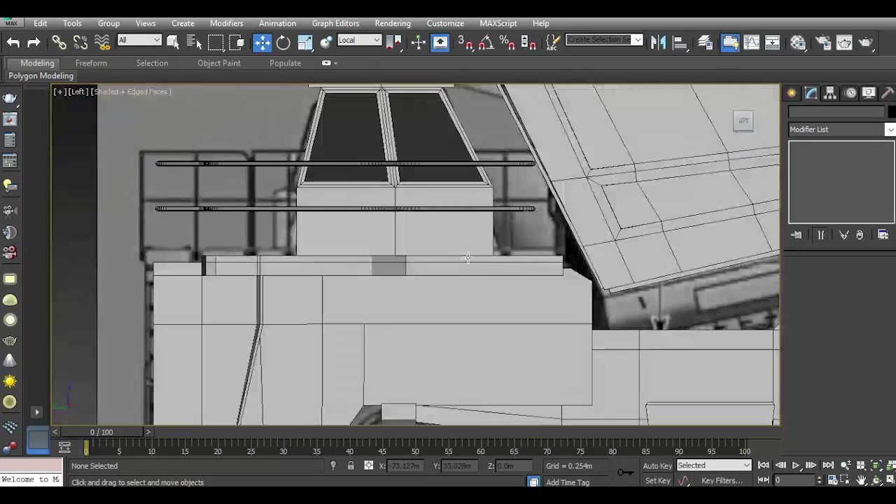
middle_click_drag(568, 117, 740, 120)
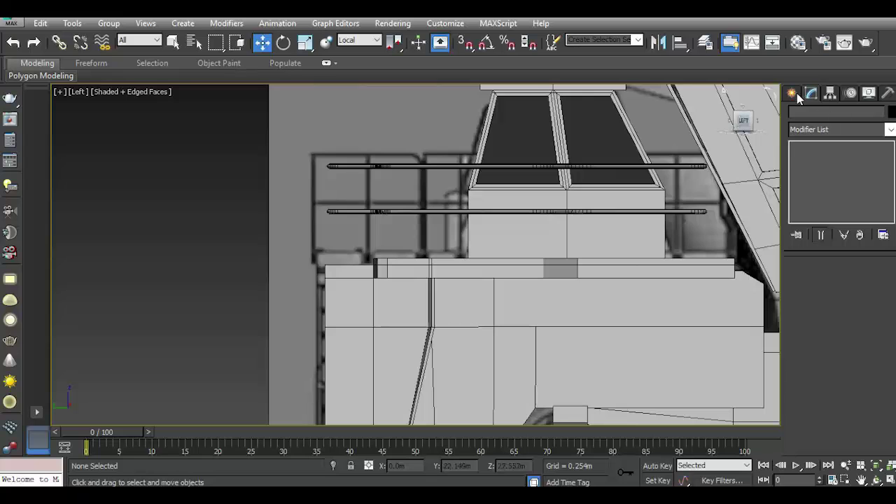
left_click(792, 93)
- Draw a small cylinder at the left end of the rails
left_click(796, 115)
left_click(815, 205)
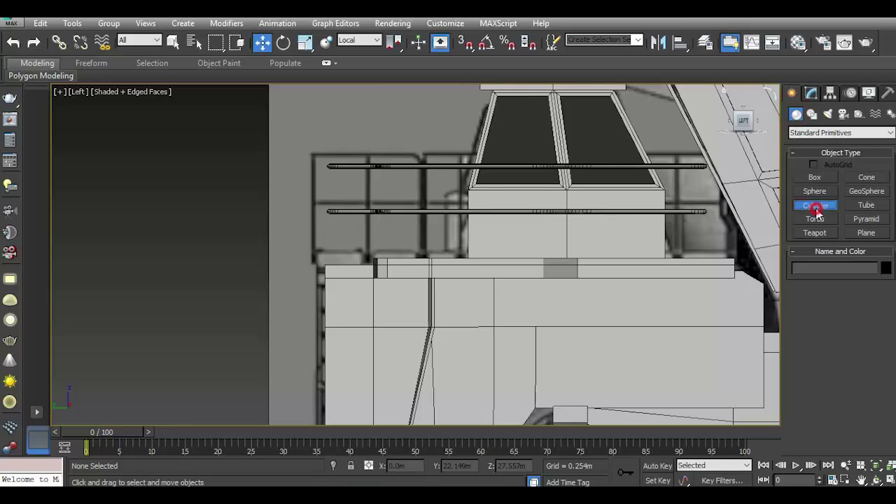
scroll(333, 220, "up", 2)
left_click_drag(324, 203, 325, 202)
left_click(323, 146)
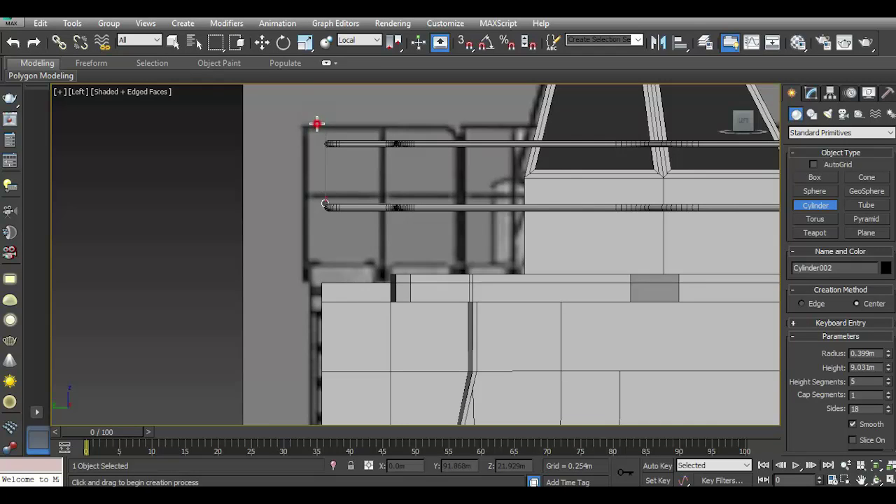
- Set angle snap to 90° and rotate the cylinder to stand upright
left_click(284, 43)
left_click(492, 41)
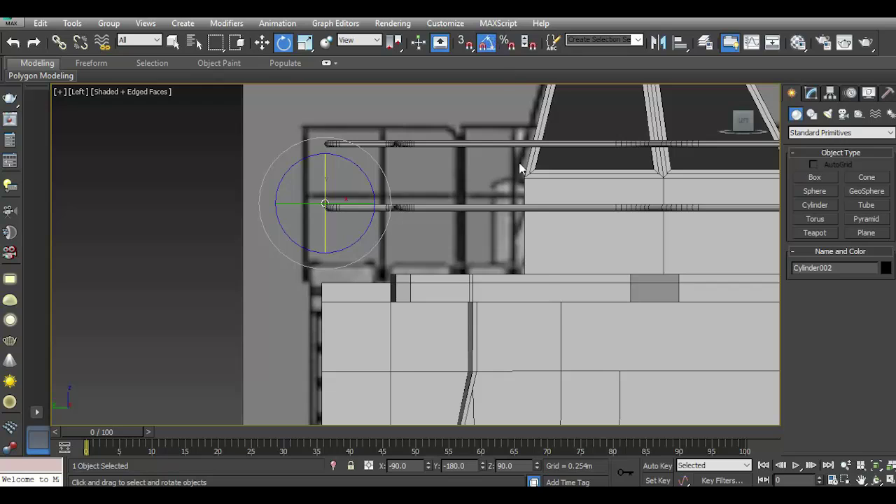
right_click(486, 43)
double_click(448, 258)
type("90")
key("Return")
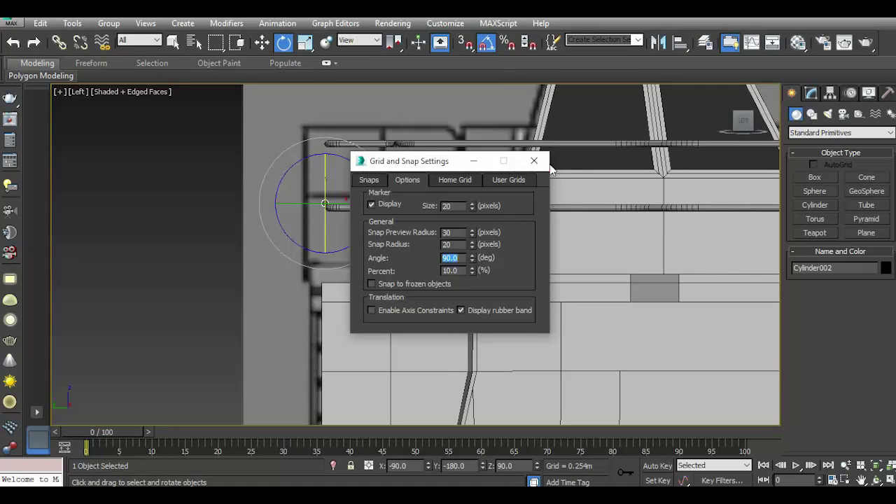
left_click(533, 160)
mouse_move(322, 161)
left_mouse_down()
mouse_move(328, 168)
mouse_move(326, 155)
left_mouse_up()
- Nudge the post slightly along X and open the Material Editor
left_click(262, 42)
scroll(342, 183, "up", 2)
left_click_drag(355, 213, 364, 212)
left_click(810, 93)
left_click(799, 44)
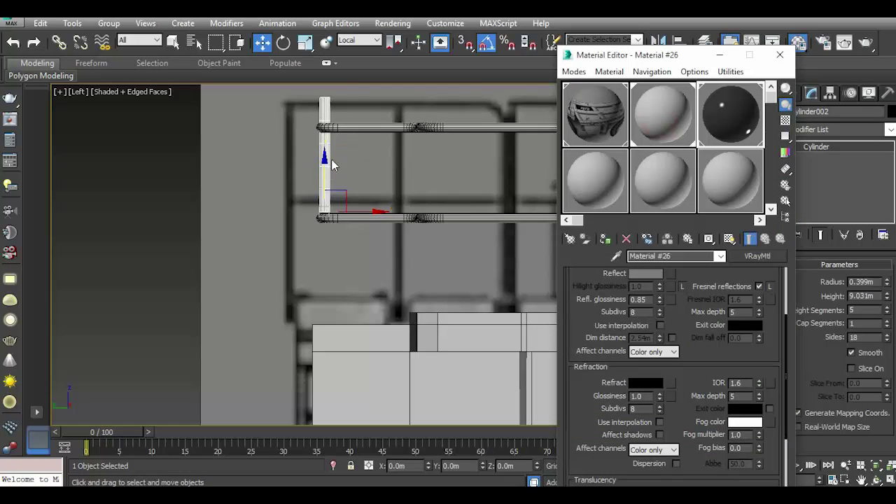
- Close the Material Editor, lower the post onto the deck and raise its height to about 15.9m
left_click(798, 44)
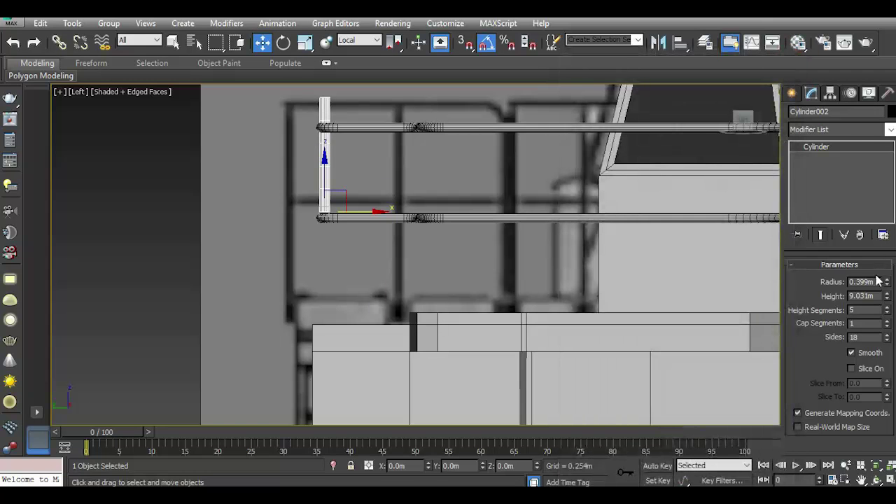
left_click_drag(886, 296, 873, 252)
left_click_drag(326, 171, 366, 289)
mouse_move(887, 296)
left_mouse_down()
mouse_move(884, 272)
mouse_move(886, 308)
left_mouse_up()
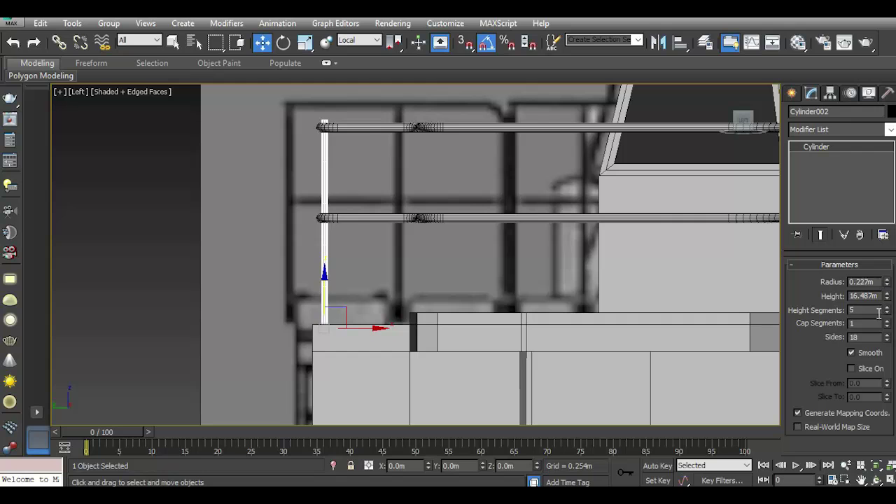
key("p")
scroll(687, 339, "down", 3)
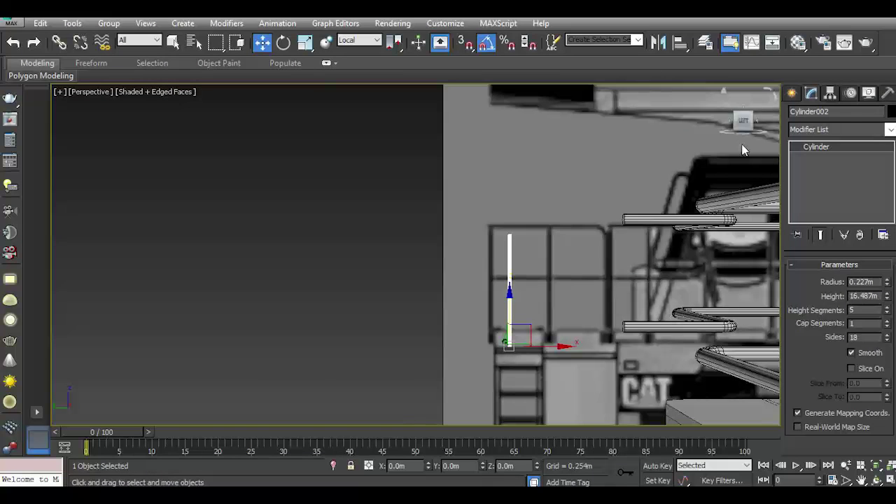
- Move the post onto the deck box top, aligned under the railing bend
left_click_drag(743, 126, 324, 248)
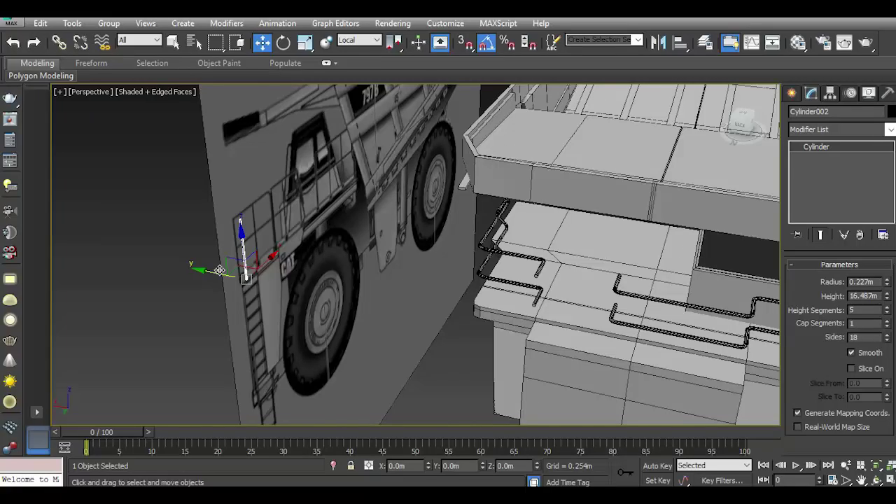
left_click_drag(246, 265, 604, 352)
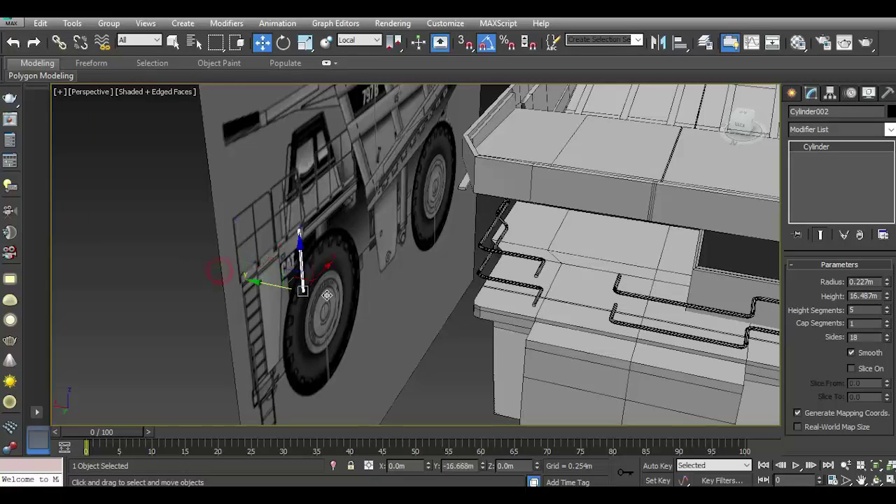
scroll(604, 352, "up", 5)
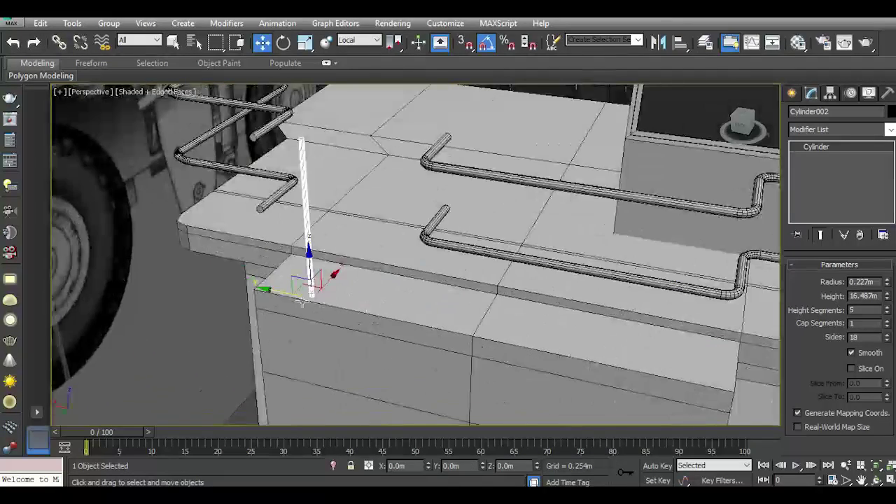
left_click_drag(279, 297, 684, 371)
mouse_move(683, 372)
middle_mouse_down()
mouse_move(530, 360)
mouse_move(548, 296)
mouse_move(525, 303)
mouse_move(488, 236)
middle_mouse_up()
scroll(542, 272, "up", 3)
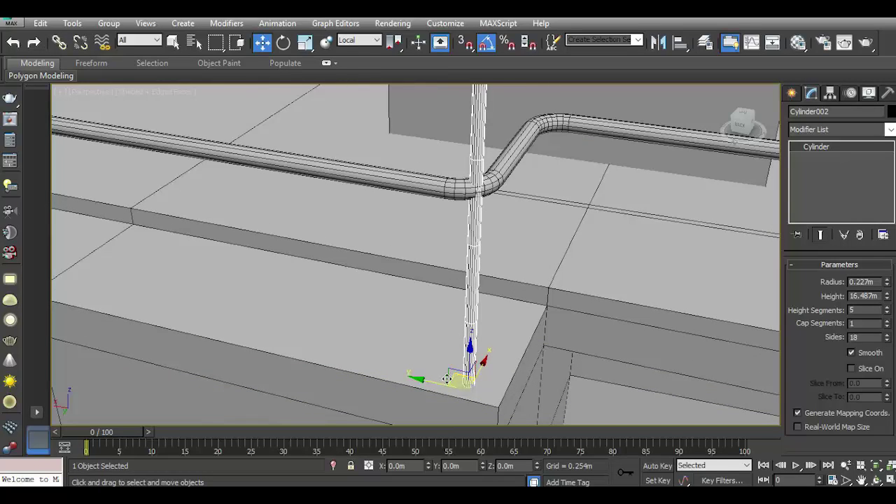
mouse_move(447, 378)
left_mouse_down()
mouse_move(434, 380)
mouse_move(459, 380)
left_mouse_up()
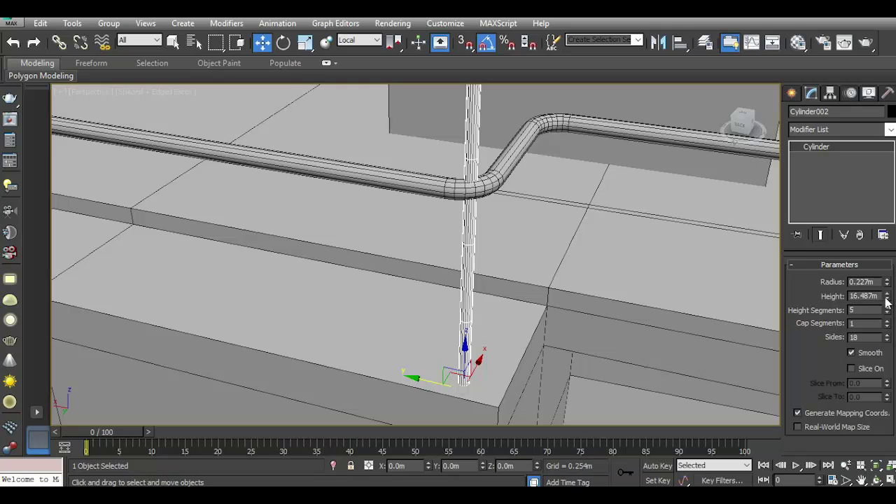
- Set the post's radius to 0.193m and height to 16.158m
left_click_drag(887, 287, 887, 308)
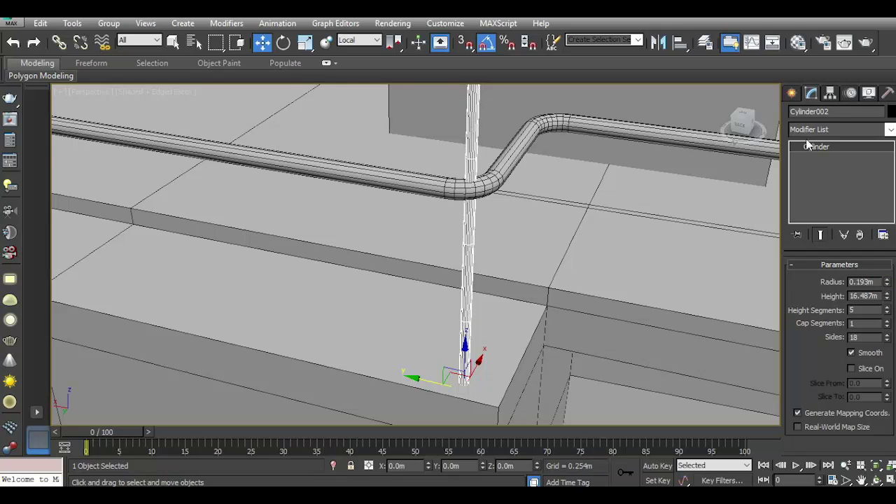
left_click_drag(747, 128, 346, 344)
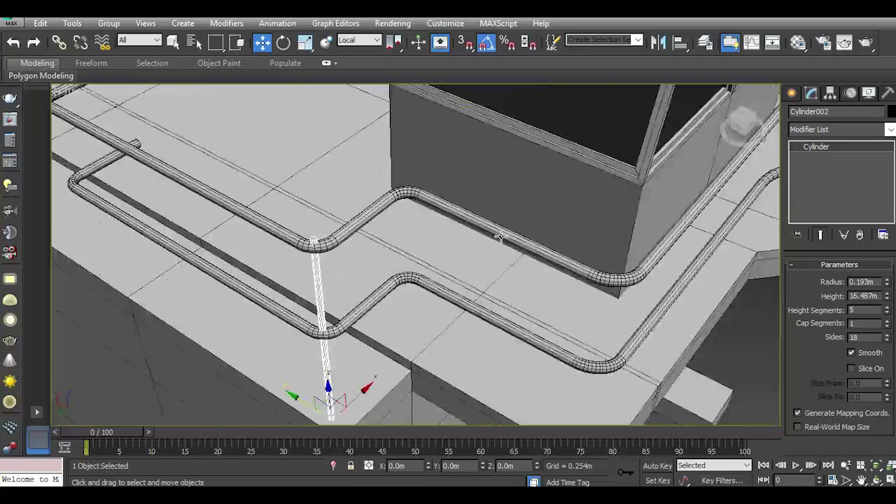
scroll(347, 344, "up", 3)
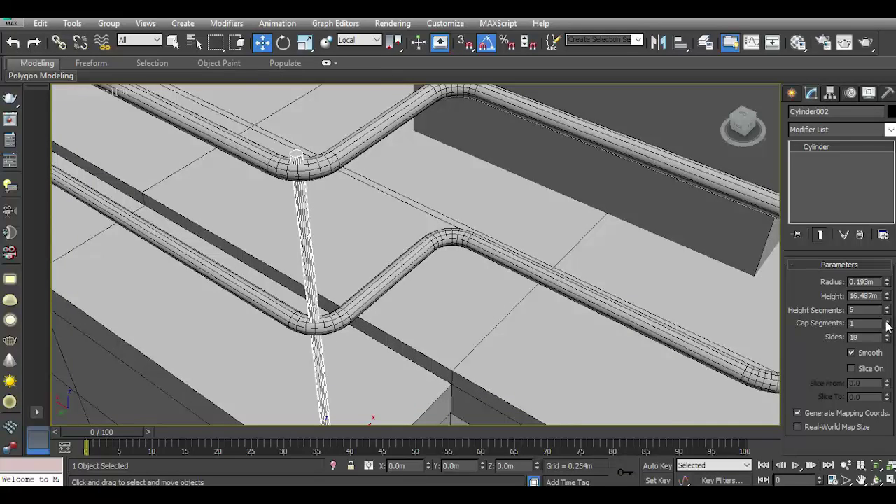
left_click_drag(887, 300, 888, 296)
scroll(506, 204, "down", 4)
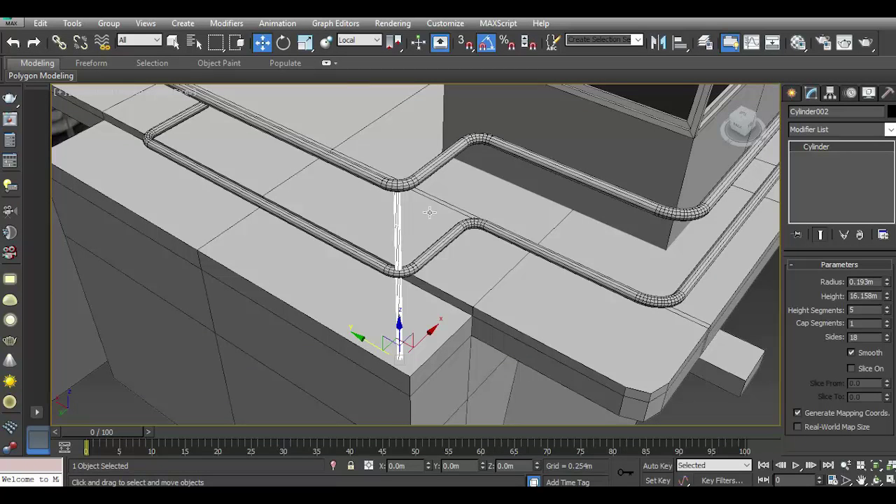
- Open the Spacing Tool on path Line005 with Follow checked, Copy chosen and count 5
key("shift+i")
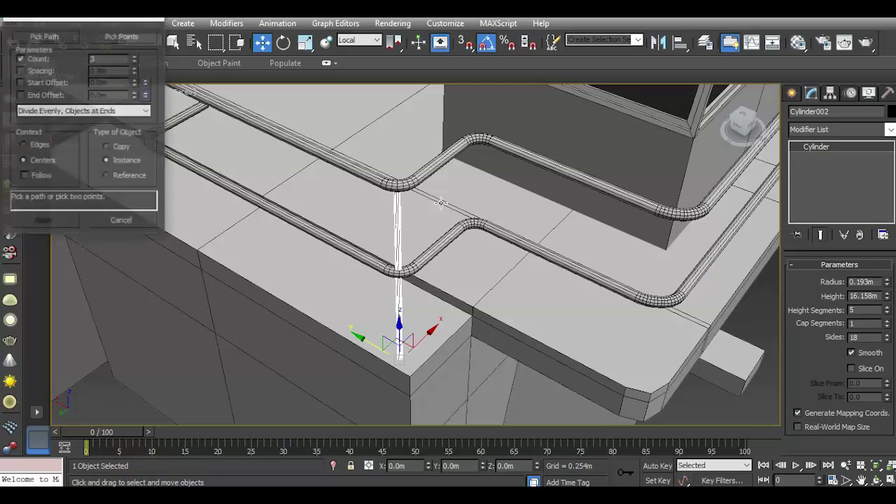
left_click(44, 37)
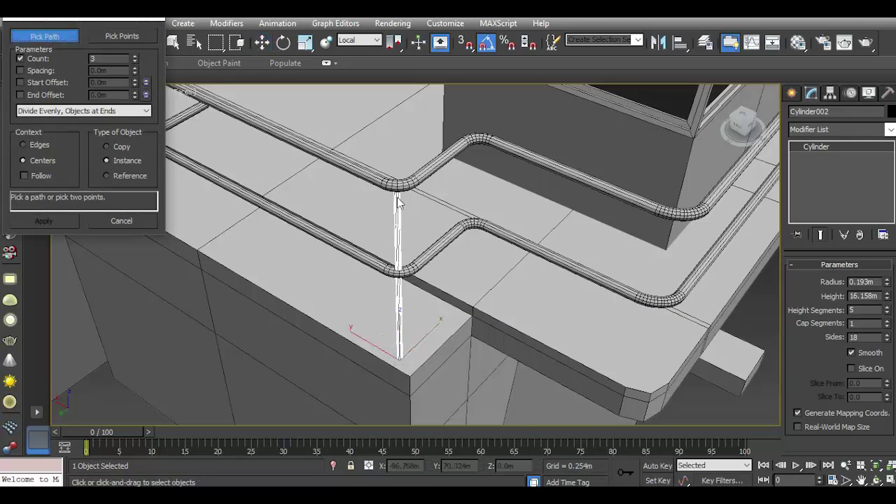
left_click(362, 172)
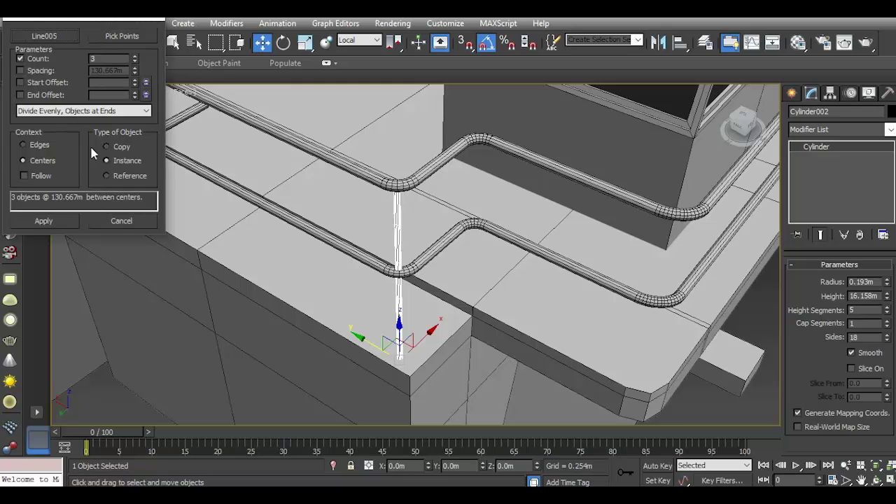
left_click(41, 176)
left_click(136, 57)
left_click(136, 56)
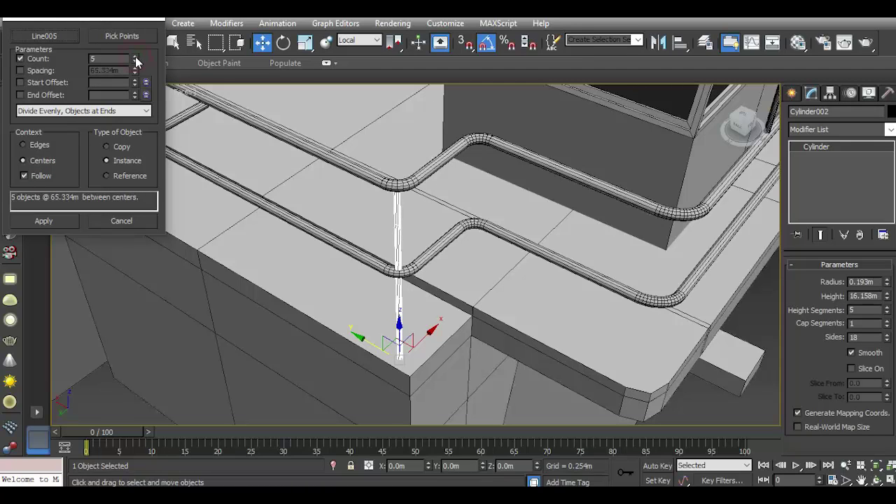
scroll(458, 177, "down", 5)
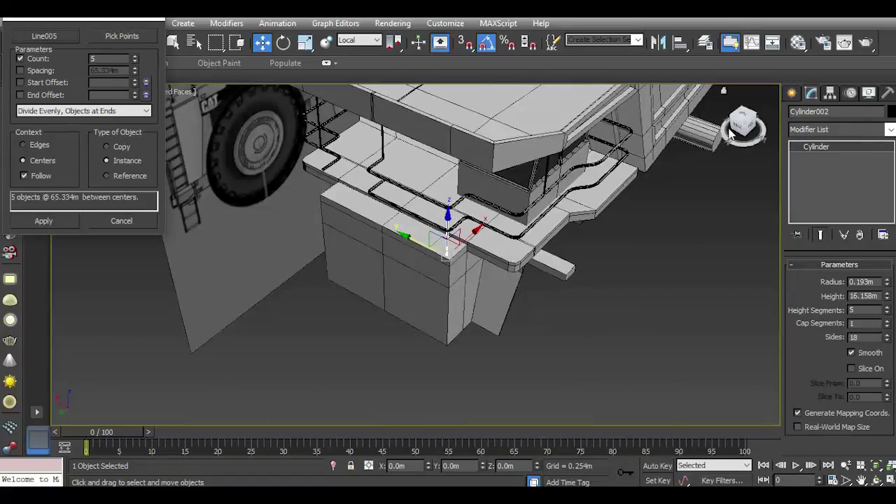
middle_click_drag(490, 210, 533, 184, "alt")
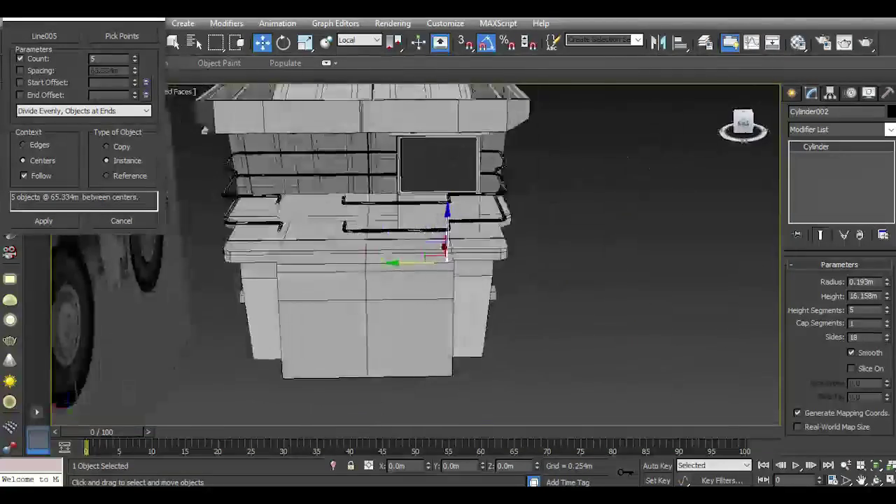
scroll(448, 224, "up", 5)
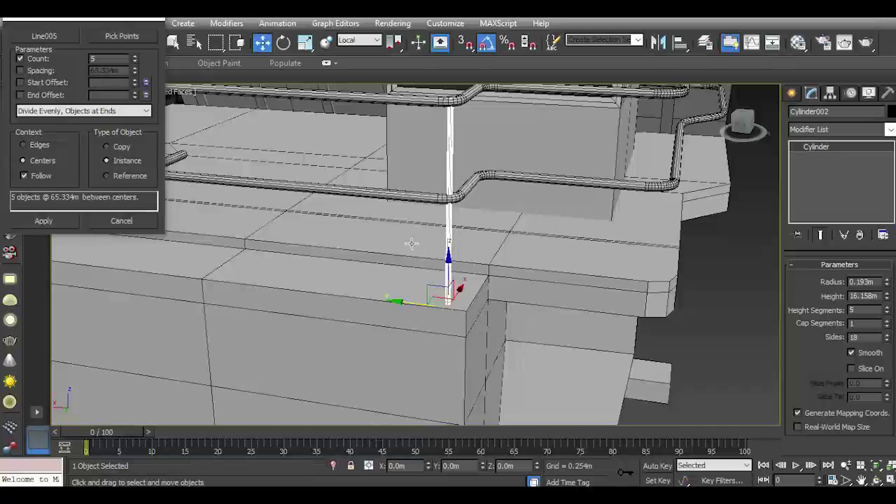
left_click(106, 147)
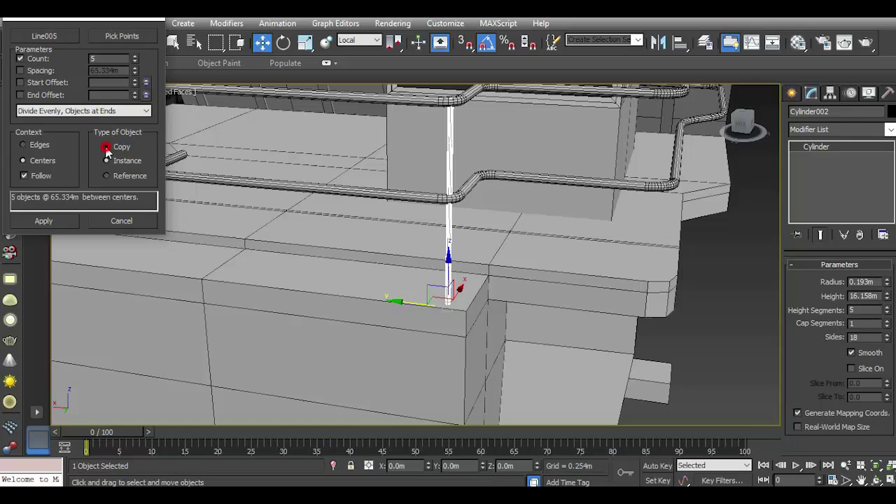
- Try counts of 9 and 8 and a start offset, then cancel the spacing
left_click(135, 60)
left_click(135, 60)
left_click(135, 60)
left_click(134, 60)
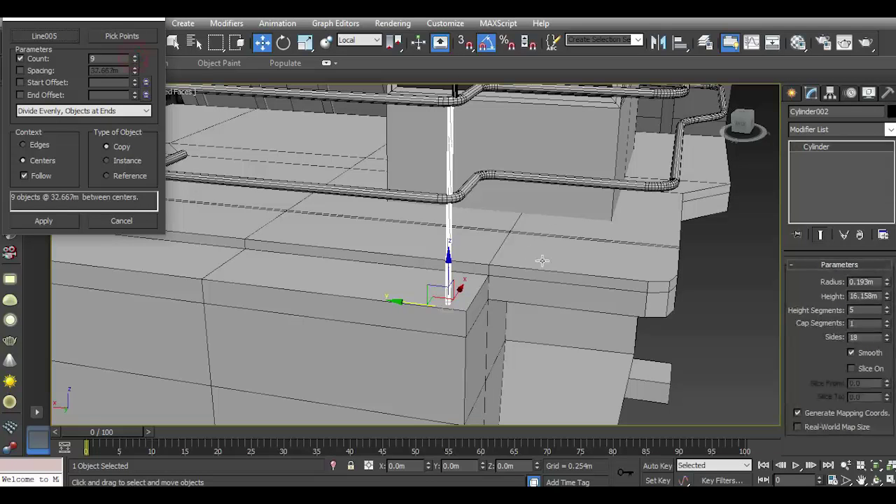
scroll(536, 271, "down", 2)
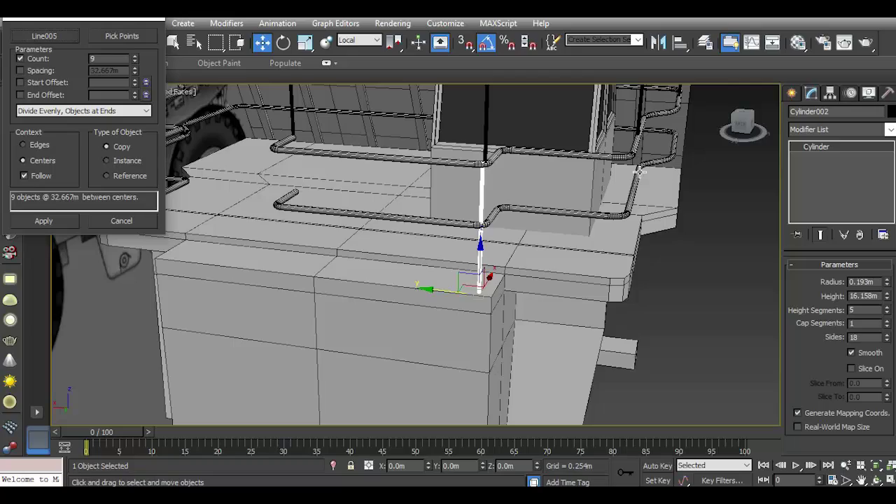
left_click_drag(742, 119, 735, 112)
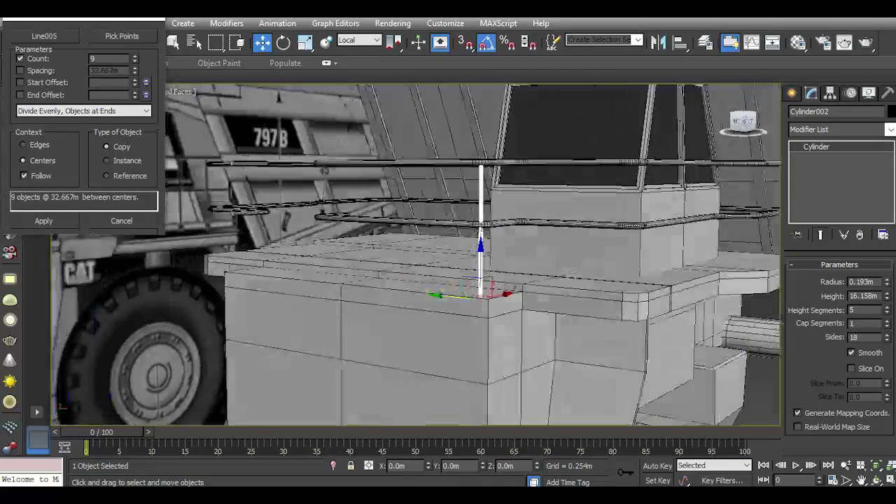
scroll(576, 252, "down", 2)
left_click(136, 63)
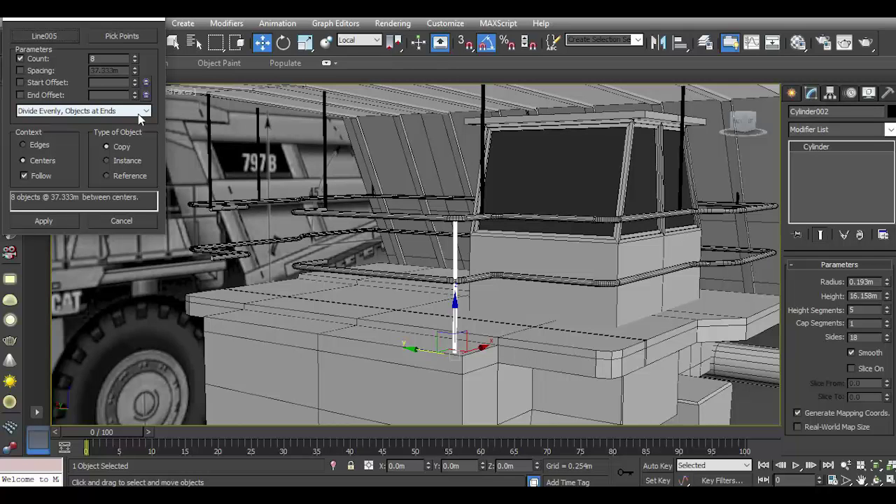
left_click(45, 82)
left_click(45, 82)
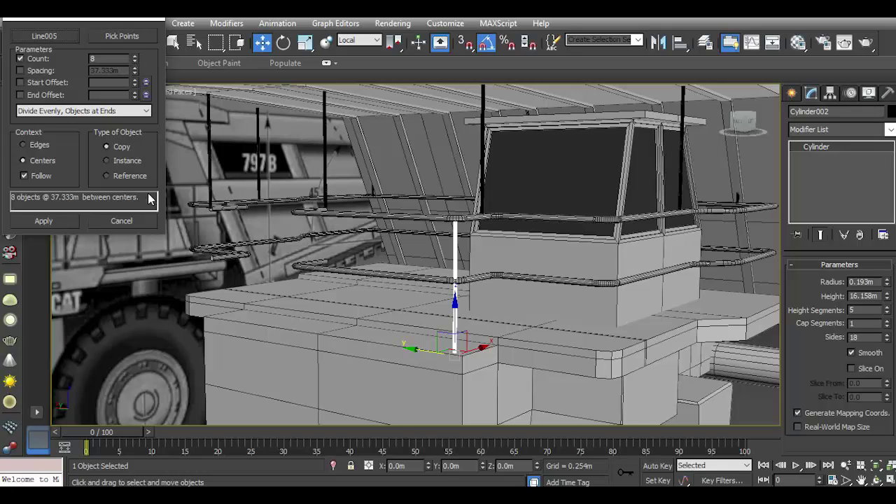
left_click(139, 221)
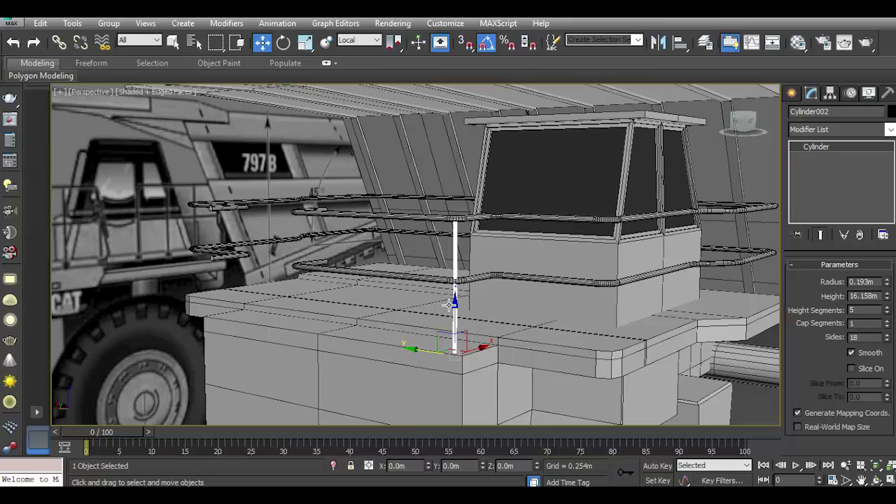
- Reopen the Spacing Tool on path Line006 with locked start and end offsets
key("shift+i")
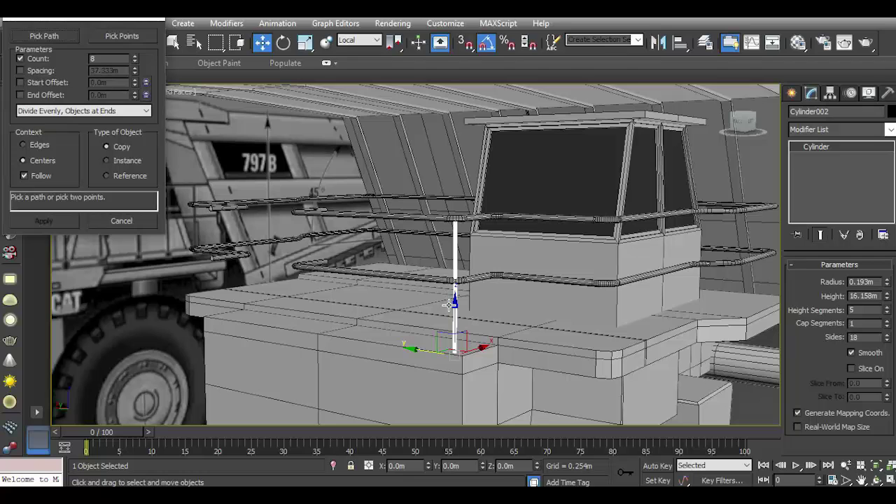
left_click(44, 36)
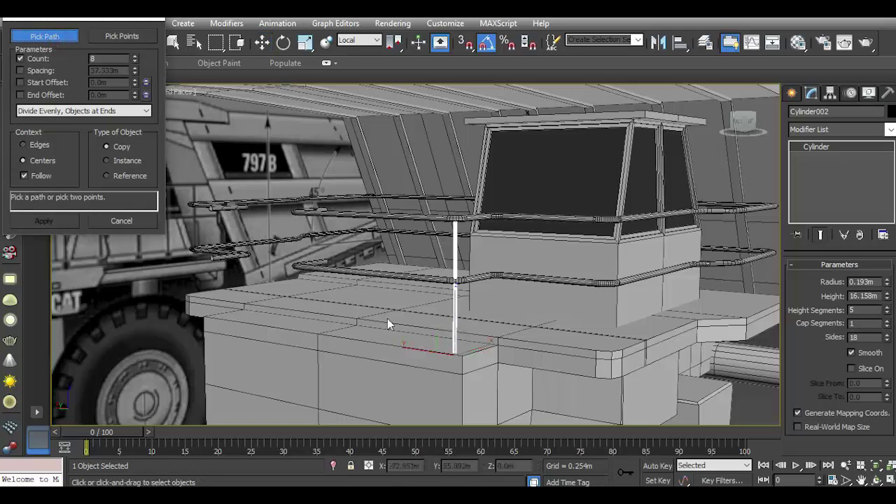
left_click(394, 277)
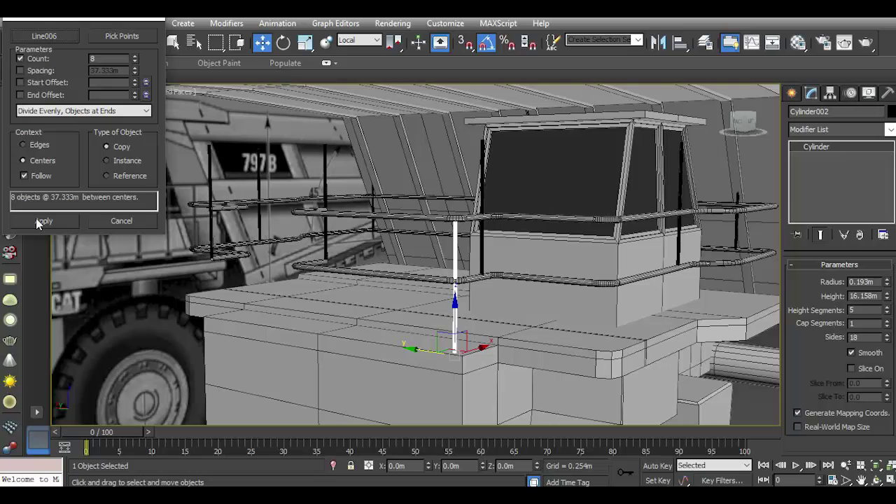
left_click(47, 98)
left_click(135, 92)
left_click(39, 83)
left_click(134, 81)
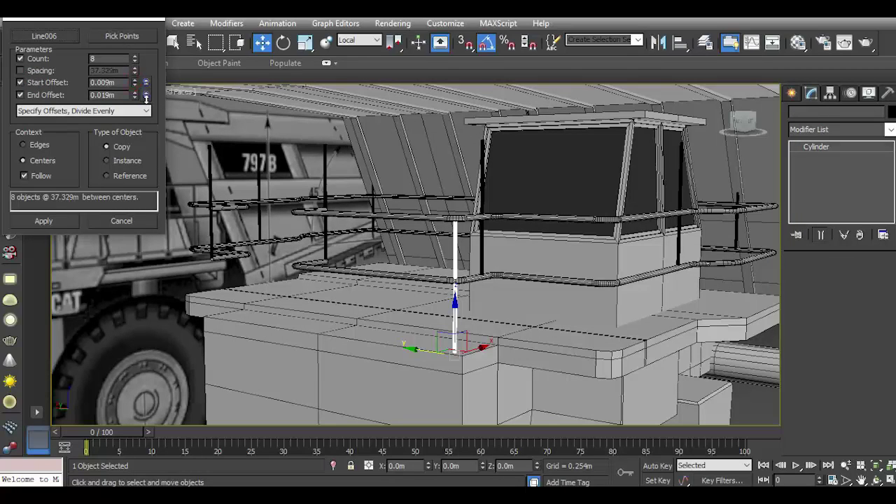
left_click(145, 96)
- Choose Divide Evenly, Objects at Ends, keeping Context on Centers
scroll(317, 257, "up", 3)
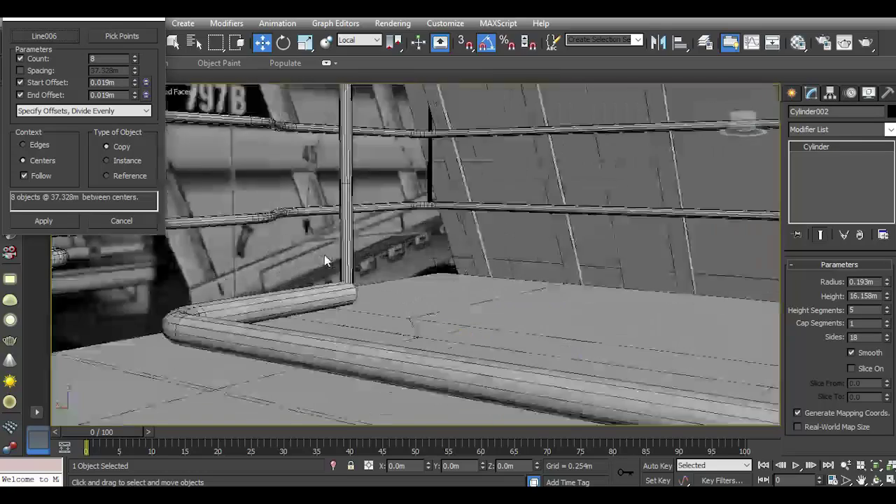
scroll(325, 252, "up", 2)
scroll(325, 253, "down", 1)
scroll(325, 253, "down", 2)
key("shift+z")
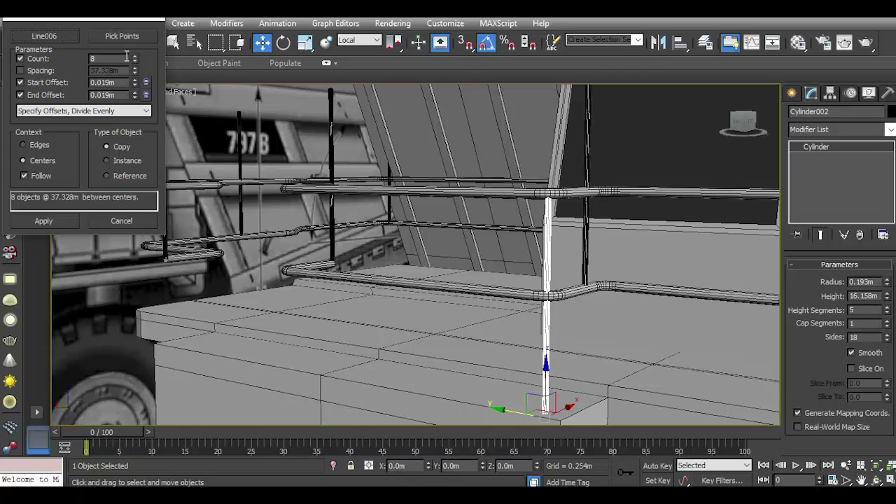
left_click(28, 83)
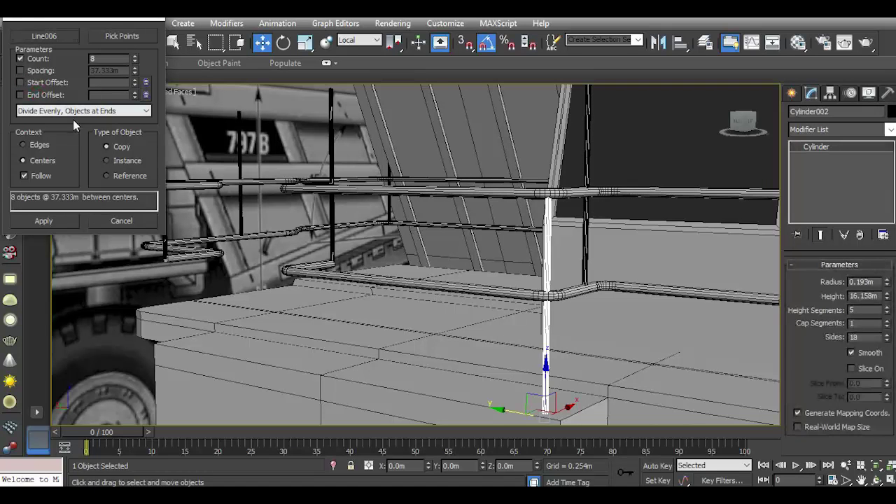
left_click(37, 148)
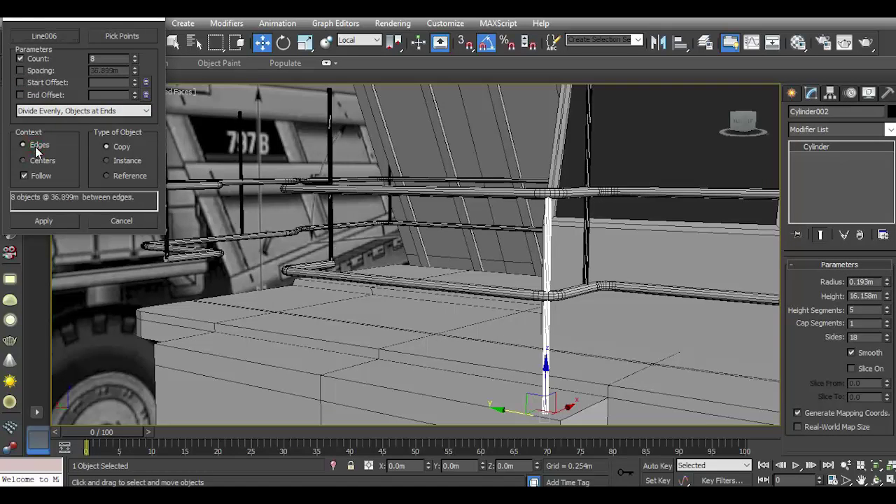
left_click(37, 162)
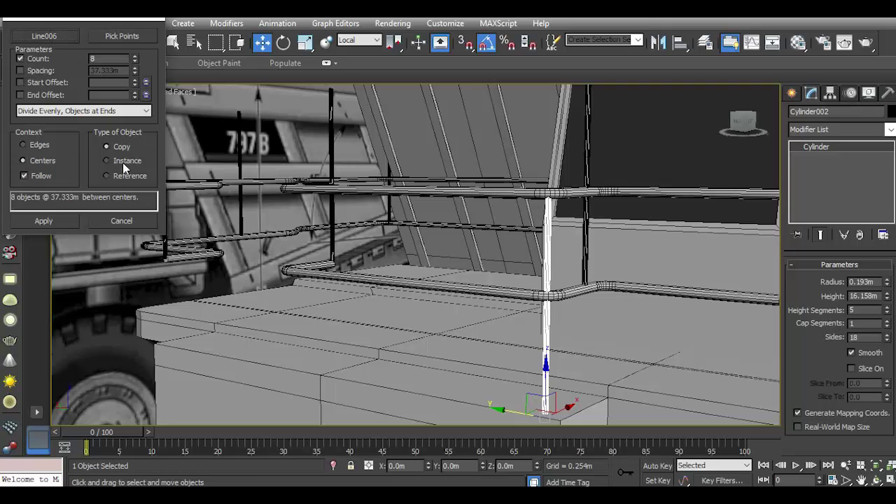
- Raise the Spacing Tool post count to 23
scroll(326, 217, "down", 4)
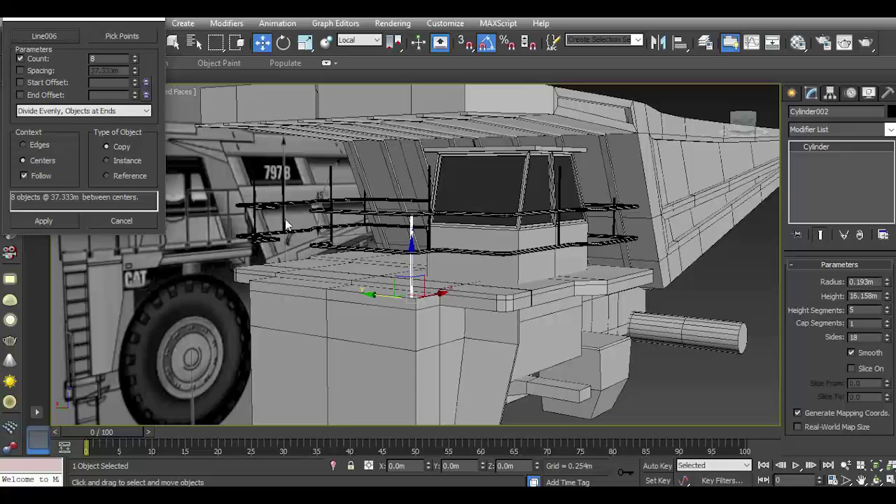
middle_click_drag(559, 154, 161, 172, "alt")
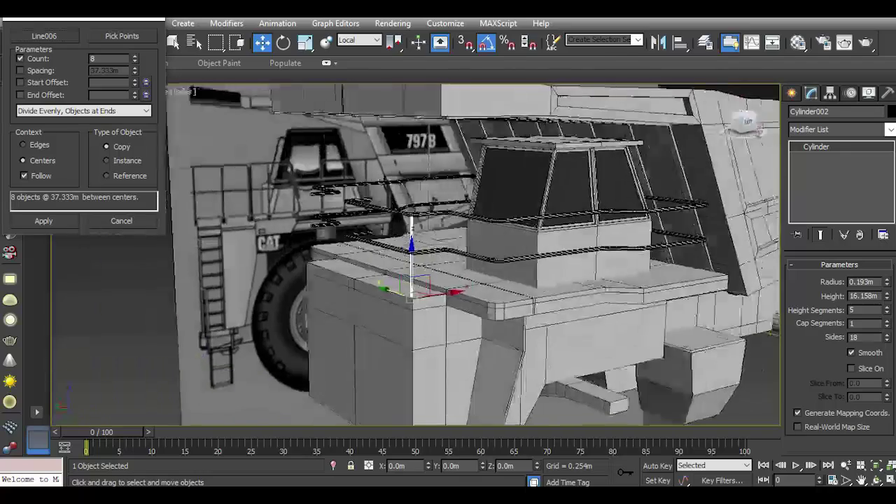
left_click(134, 57)
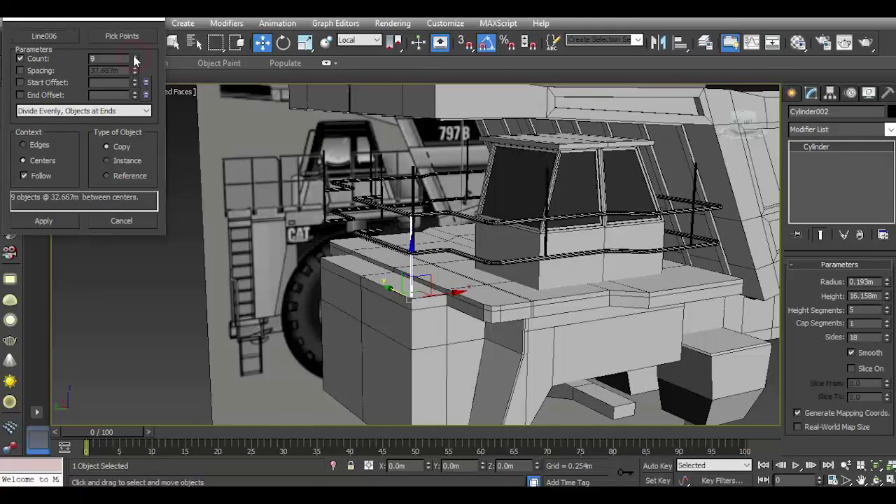
left_click(135, 59)
left_click(135, 59)
left_click(135, 59)
left_click(135, 59)
left_click(135, 58)
left_click(135, 59)
left_click(135, 59)
left_click(134, 59)
left_click(134, 58)
left_click(134, 59)
left_click(134, 59)
left_click(134, 59)
left_click(134, 59)
left_click(134, 59)
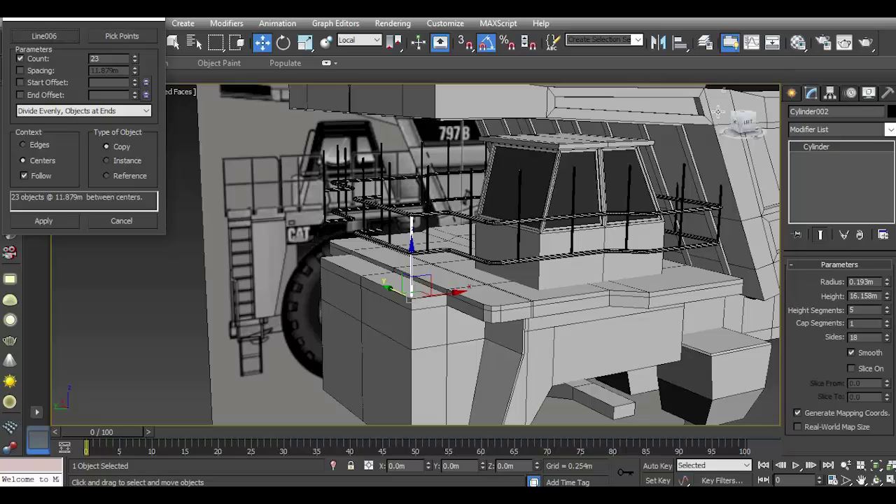
- Confirm the count at 23, apply the posts along Line006, and close the Spacing Tool
mouse_move(740, 120)
left_mouse_down()
mouse_move(770, 123)
mouse_move(741, 120)
left_mouse_up()
left_click(134, 62)
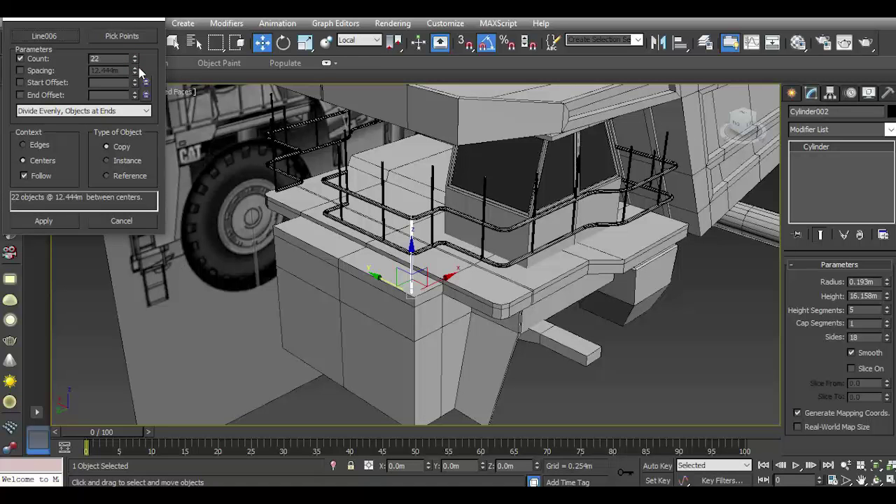
left_click(134, 59)
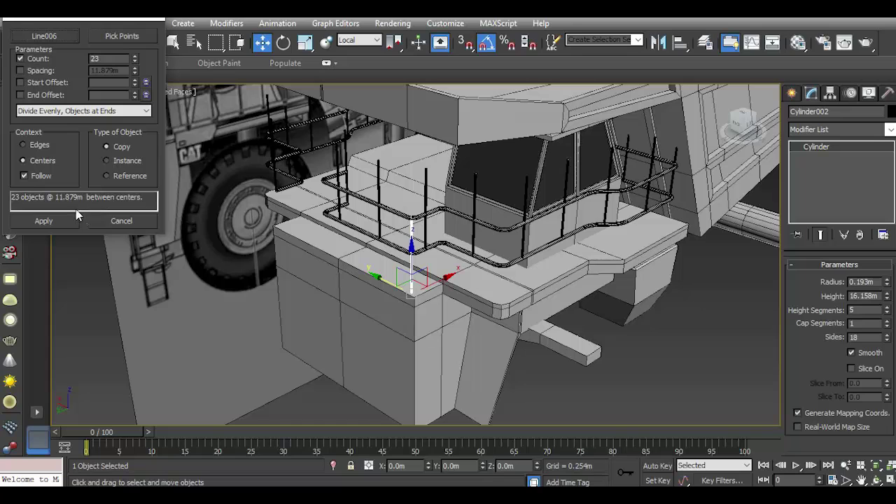
left_click(62, 220)
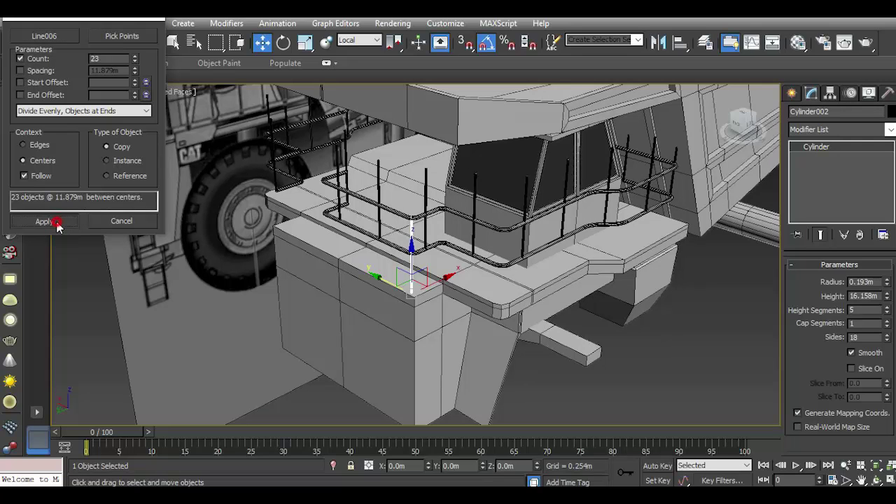
left_click(123, 221)
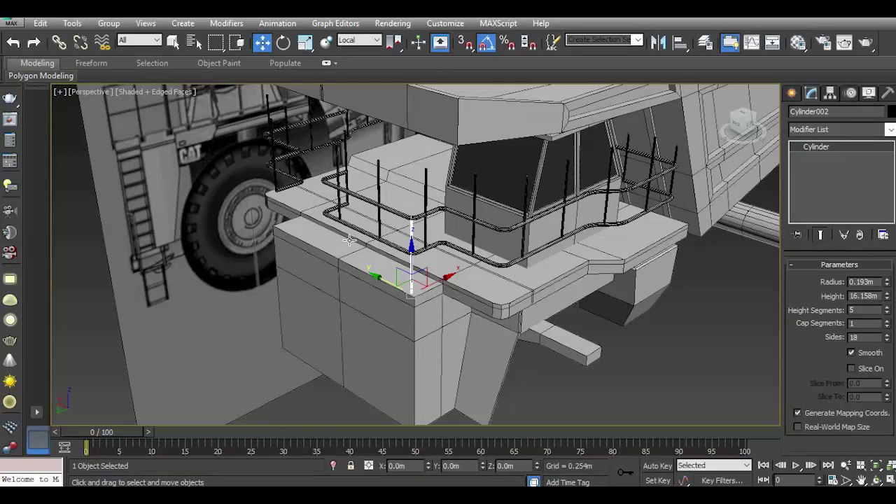
- Select the first railing posts, excluding the window frame and wall panel
left_click_drag(743, 120, 707, 123)
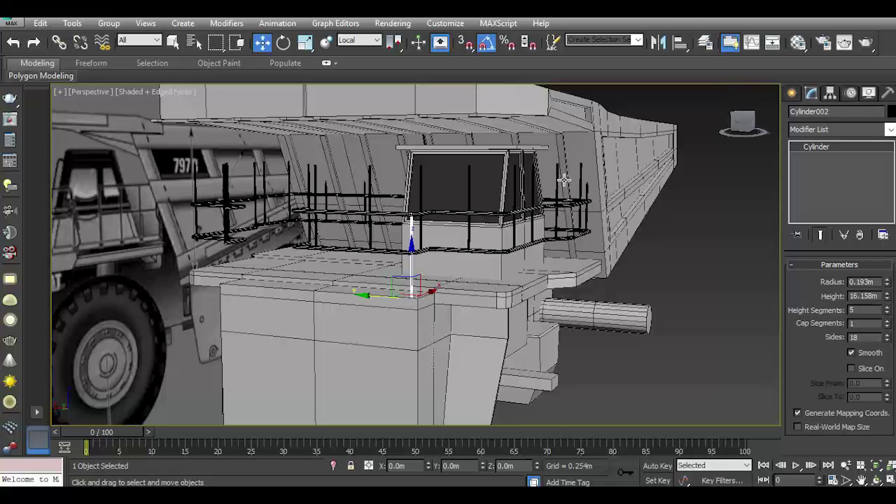
scroll(364, 186, "up", 2)
left_click(370, 188)
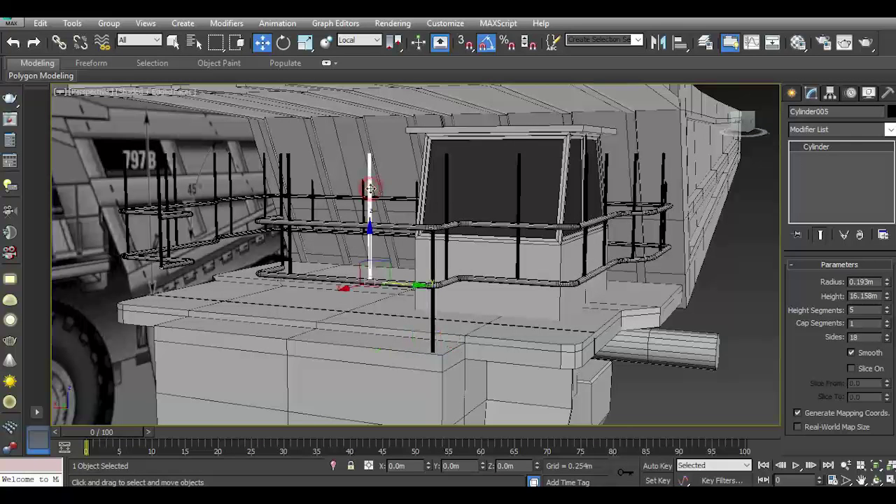
left_click(446, 200, "ctrl")
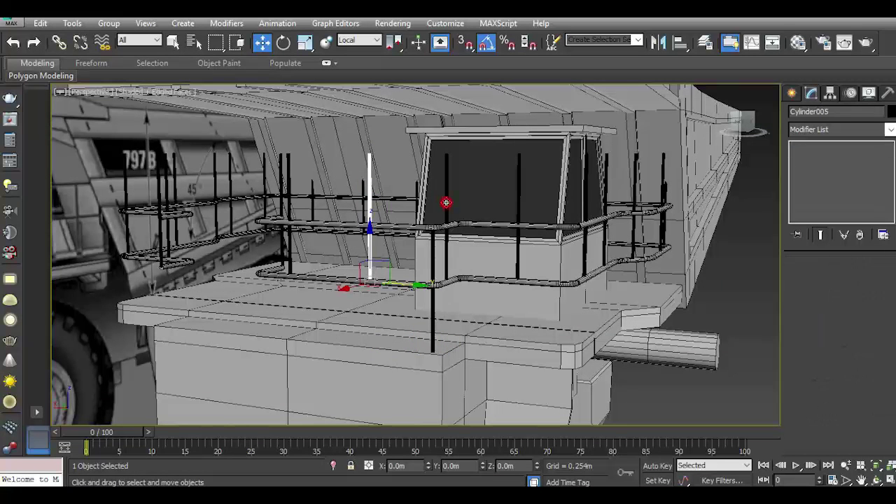
left_click(517, 201, "ctrl")
left_click(599, 207, "ctrl")
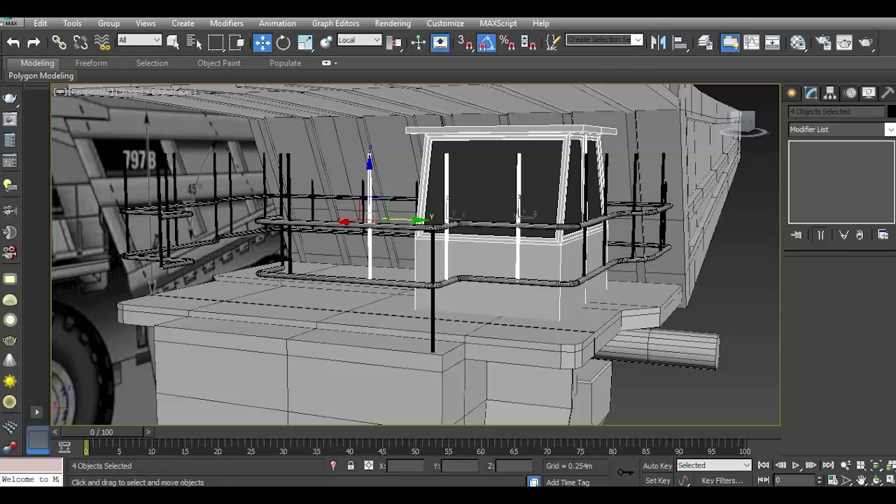
left_click(13, 42)
left_click(585, 211, "ctrl")
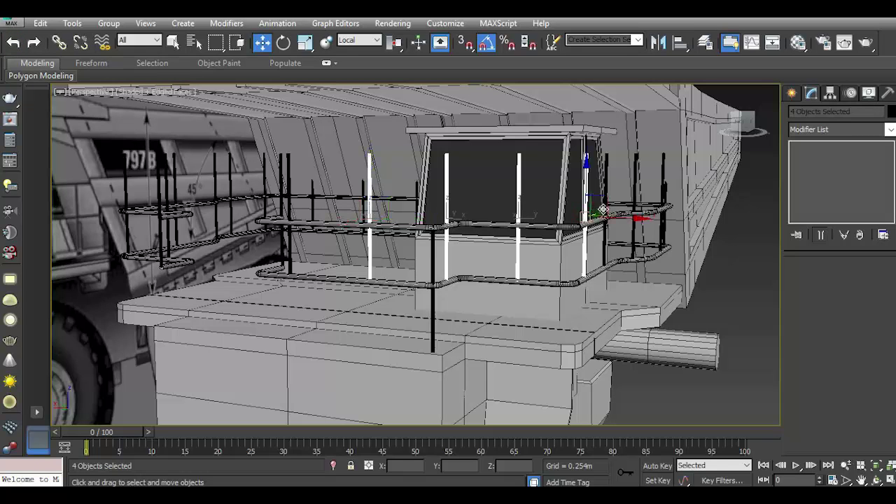
left_click(634, 189, "ctrl")
left_click(663, 178, "ctrl")
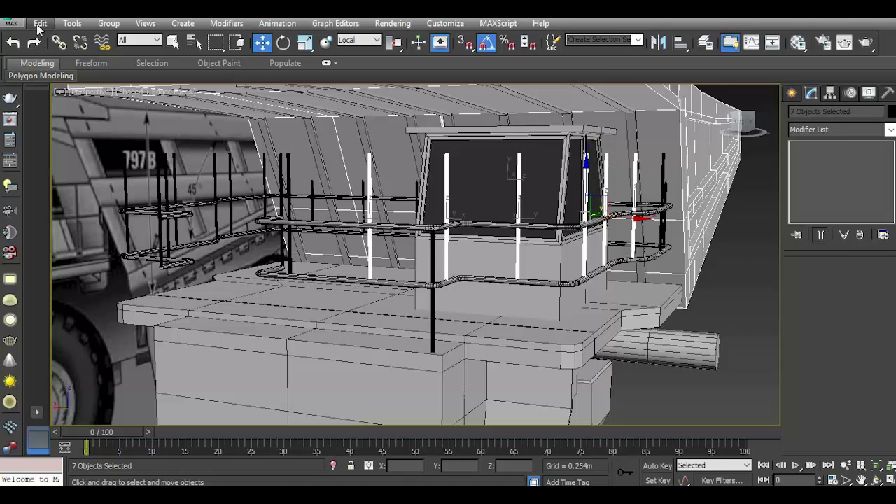
left_click(12, 42)
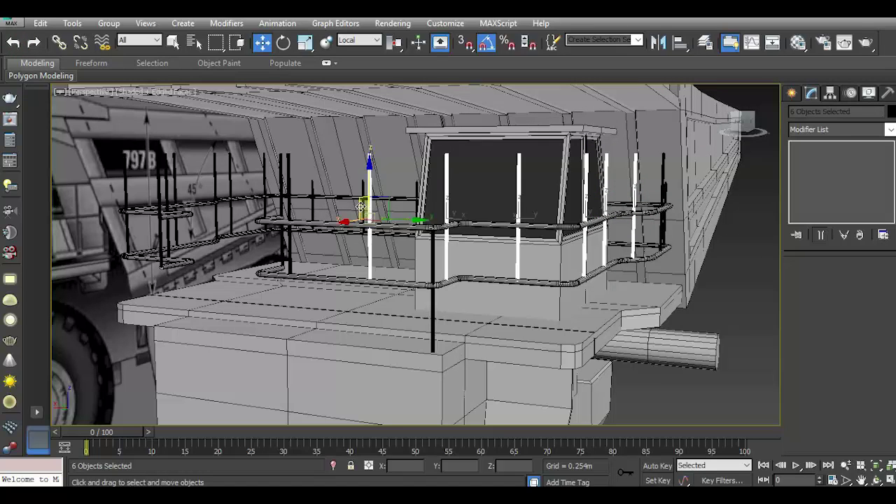
- Add the posts along the other railing run to the selection
left_click_drag(744, 124, 742, 123)
left_click(283, 221, "ctrl")
middle_click_drag(287, 222, 489, 217, "alt")
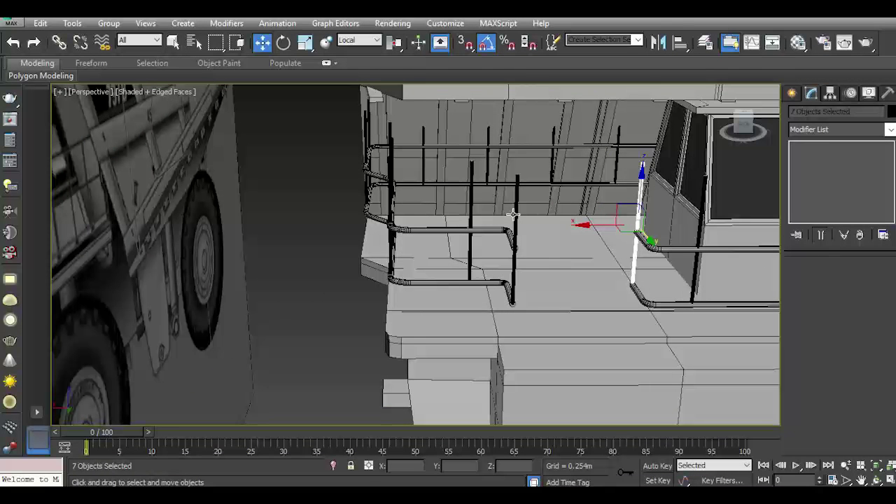
left_click(515, 218, "ctrl")
left_click(470, 201, "ctrl")
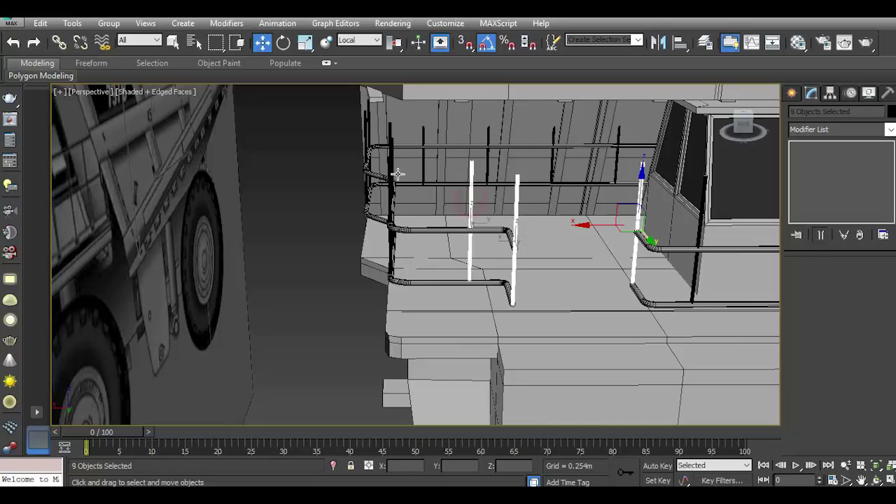
left_click(390, 169, "ctrl")
left_click_drag(742, 124, 424, 201)
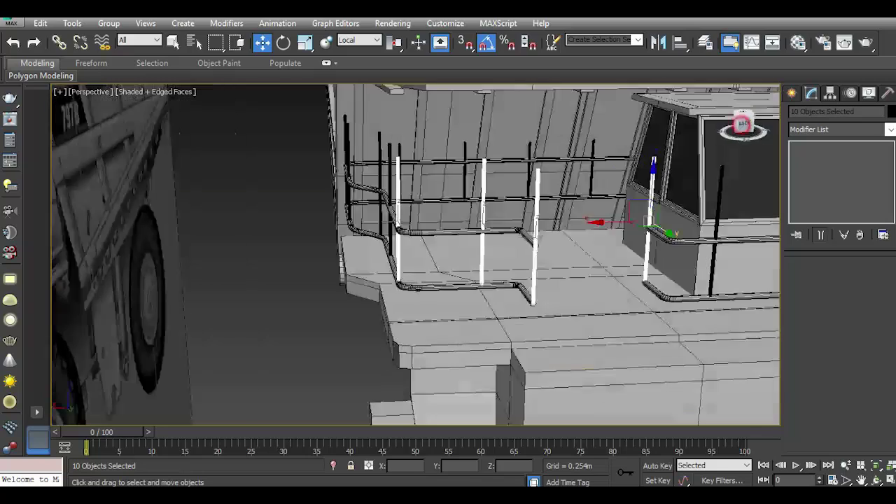
left_click(413, 184, "ctrl")
left_click(365, 177, "ctrl")
left_click(304, 172, "ctrl")
left_click(274, 174, "ctrl")
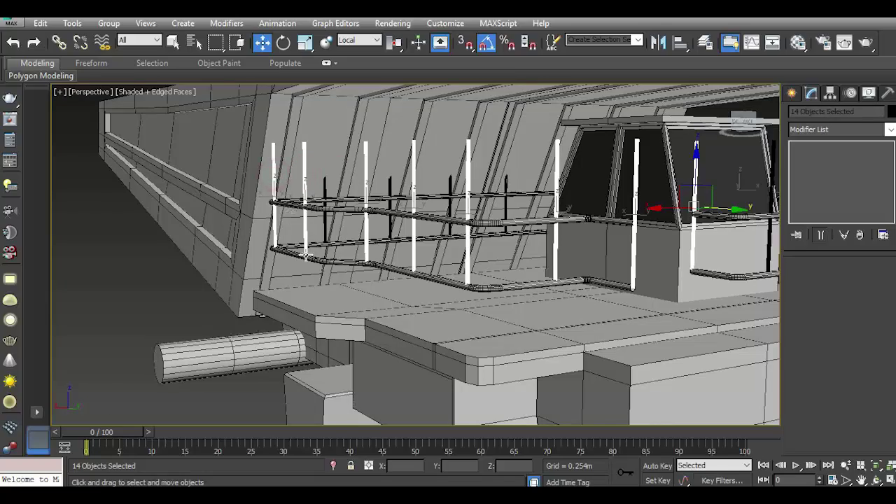
key("z")
- Complete the 16-post selection and lower the posts about 8.9m onto the deck edge
left_click_drag(745, 123, 735, 127)
left_click_drag(391, 189, 392, 190, "ctrl")
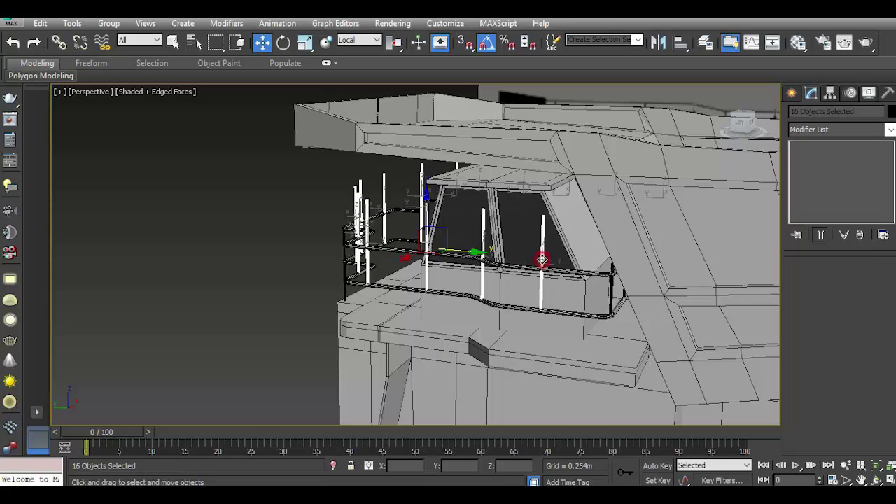
left_click(611, 296, "ctrl")
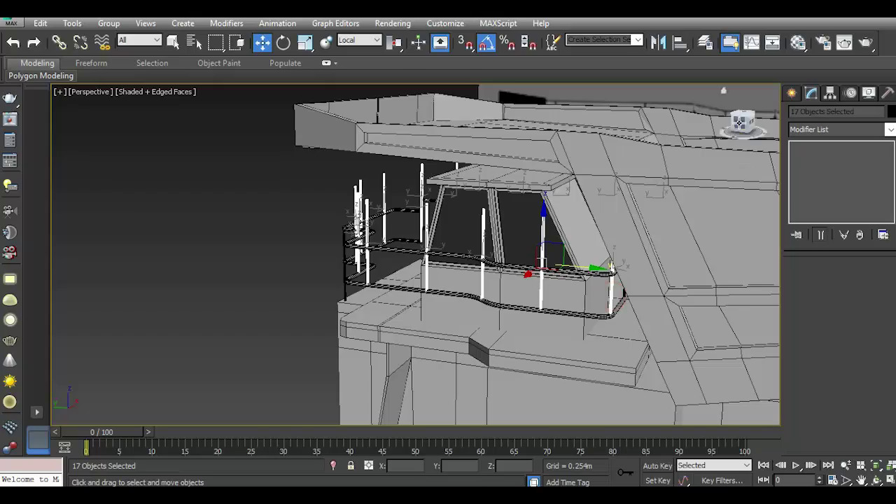
left_click_drag(740, 125, 742, 126)
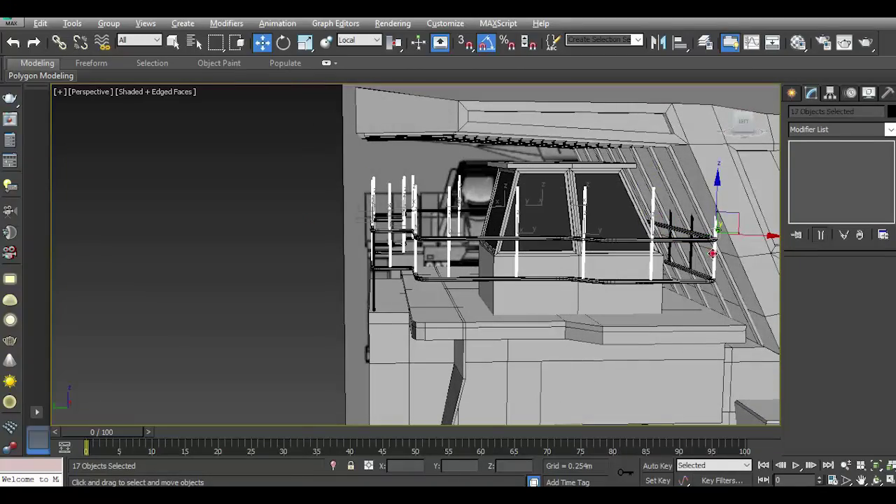
left_click(712, 253, "alt")
left_click_drag(744, 115, 735, 127)
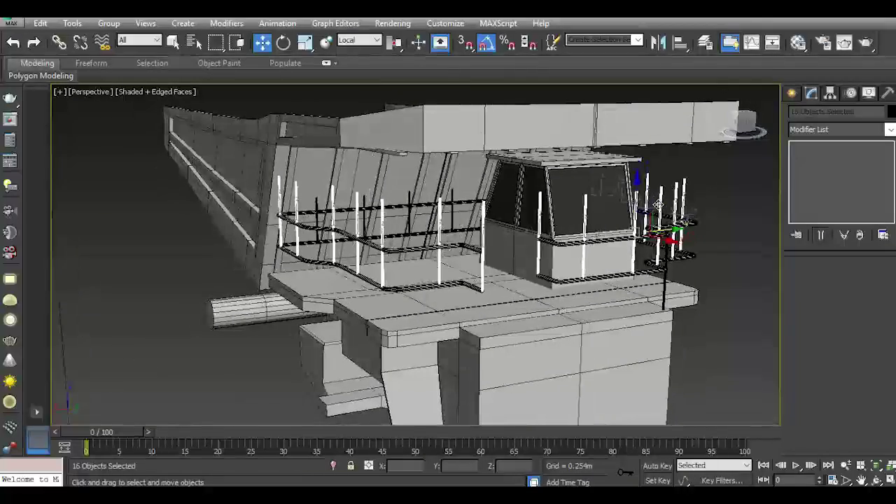
left_click_drag(639, 195, 641, 238)
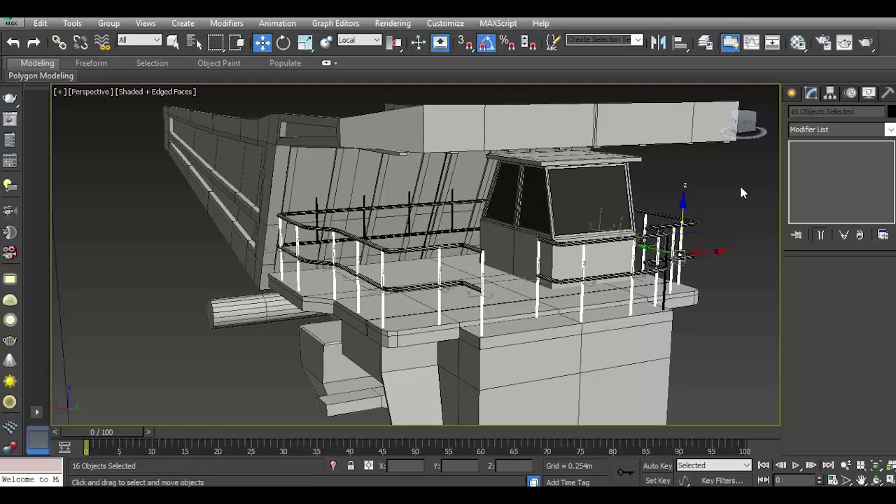
mouse_move(743, 126)
left_mouse_down()
mouse_move(724, 129)
mouse_move(741, 128)
left_mouse_up()
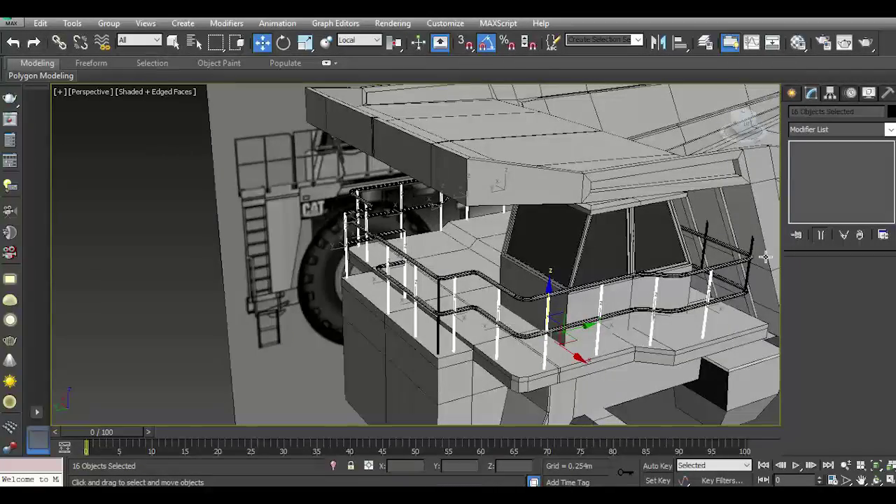
- Select all seven new railing posts beside the cab, including both end posts
scroll(733, 259, "up", 3)
scroll(594, 236, "up", 3)
scroll(573, 238, "up", 3)
left_click(566, 243)
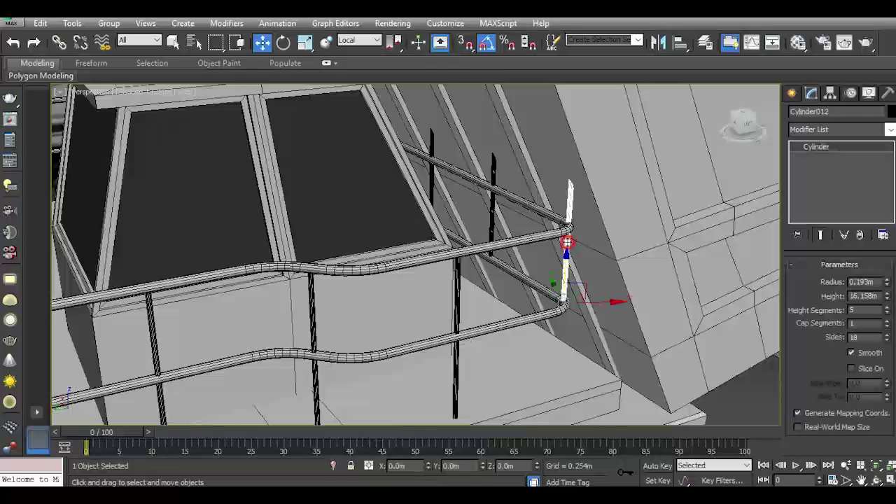
left_click(493, 177, "ctrl")
left_click(431, 146, "ctrl")
scroll(686, 144, "down", 5)
scroll(731, 127, "up", 2)
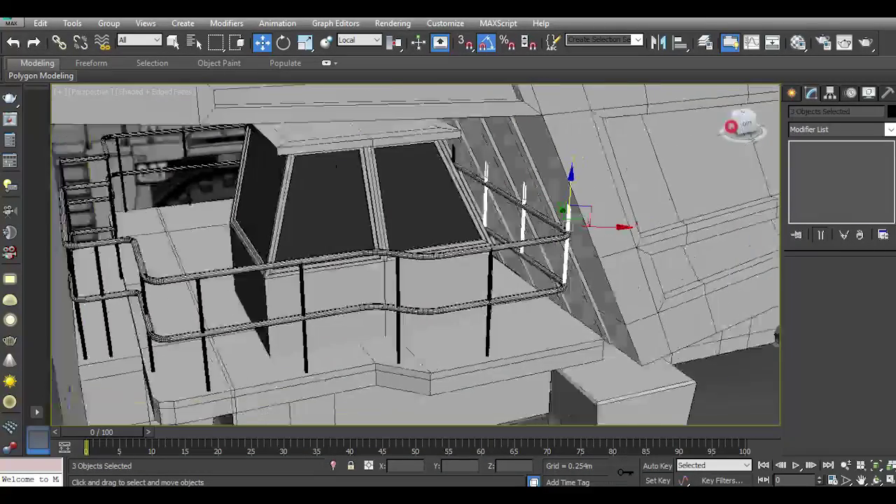
scroll(731, 127, "up", 5)
mouse_move(731, 126)
middle_mouse_down("alt")
mouse_move(723, 90)
mouse_move(734, 152)
middle_mouse_up("alt")
scroll(741, 117, "down", 4)
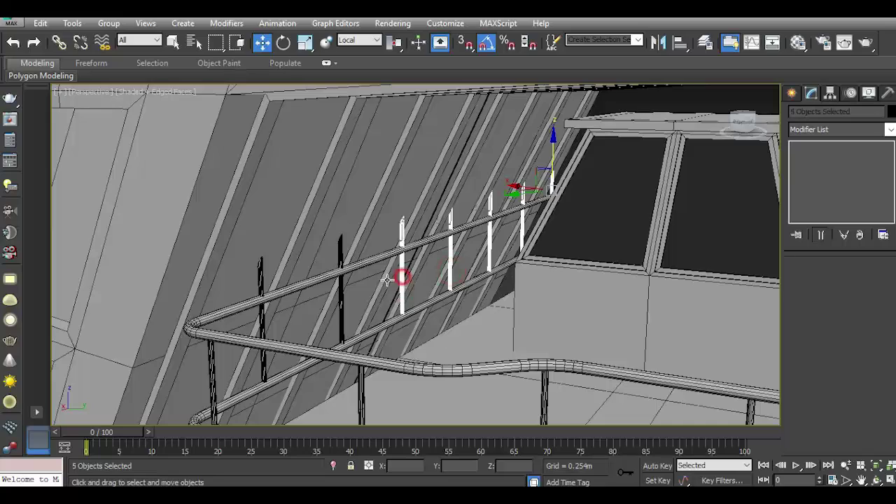
left_click(340, 290, "ctrl")
left_click(260, 315, "ctrl")
- Lower the seven posts about 8.5m through the tube rails toward the deck, then deselect them
middle_click_drag(296, 330, 347, 294, "alt")
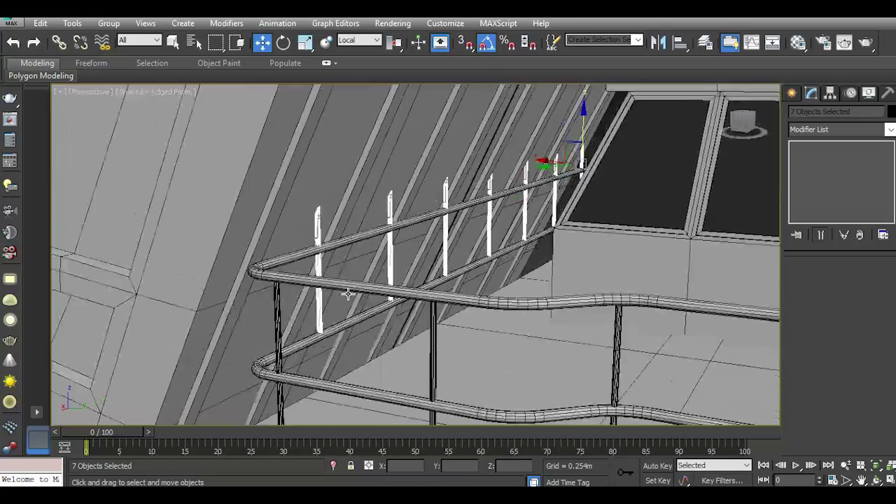
left_click_drag(585, 134, 579, 191)
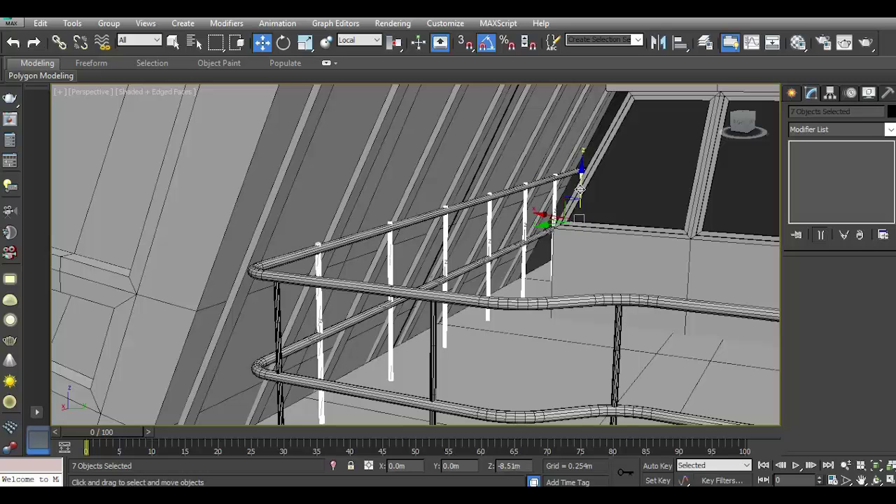
scroll(505, 172, "down", 5)
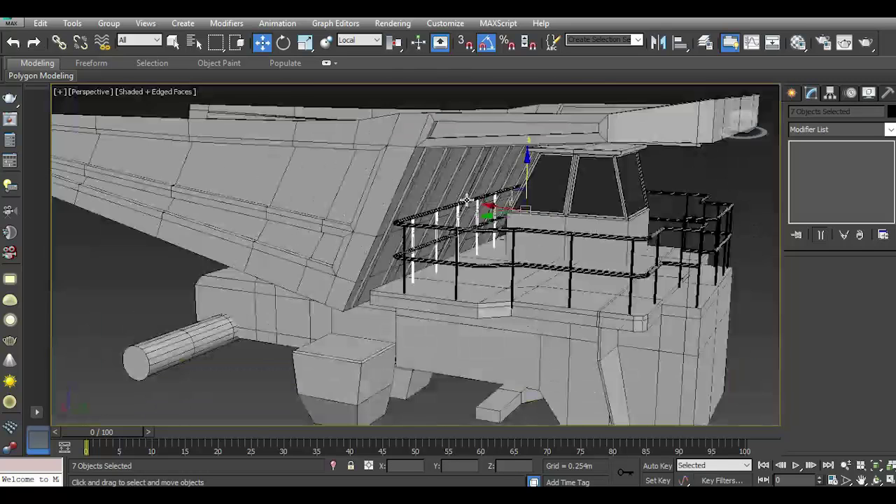
left_click(748, 235)
- Orbit around the truck to inspect the two tube rails and lowered posts from the other side
scroll(700, 168, "down", 3)
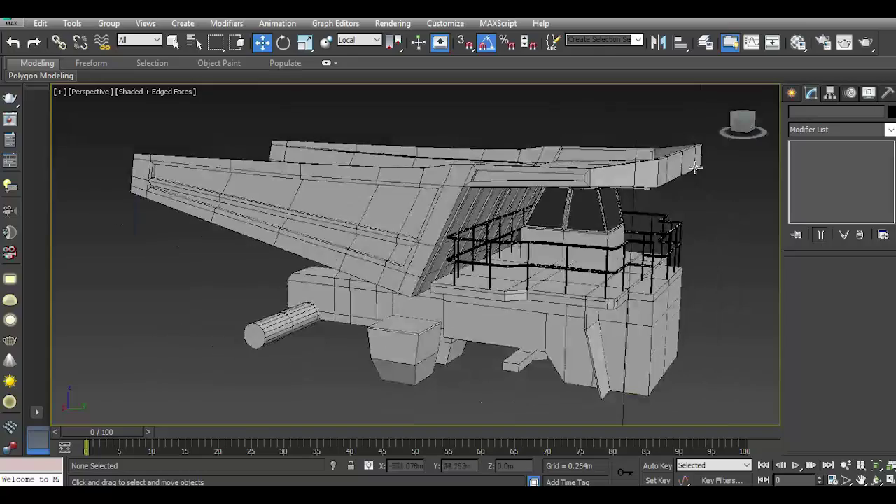
left_click_drag(743, 131, 650, 137)
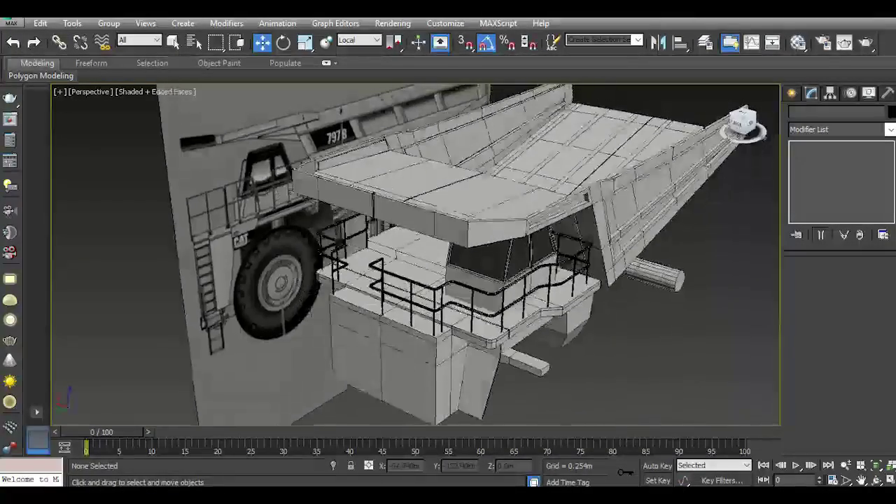
left_click_drag(743, 125, 721, 127)
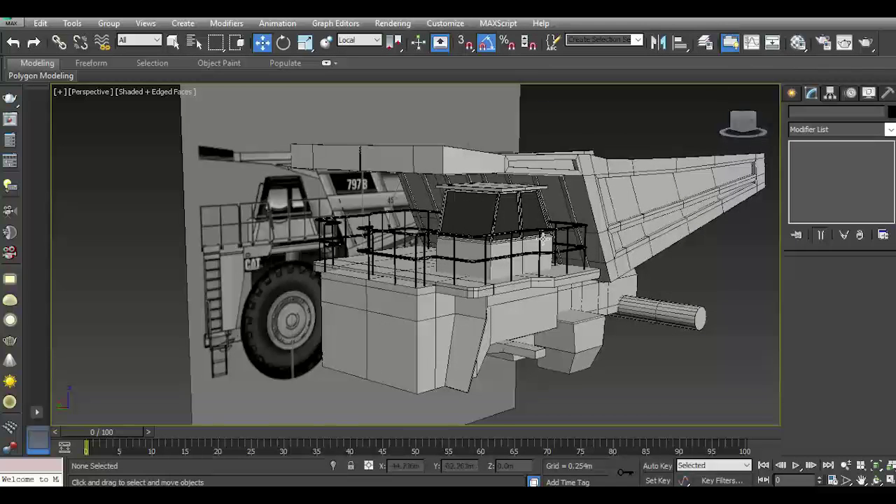
- In Top view, draw a box of about 13.028m by 43.527m by 3.109m above the deck outline
key("t")
left_click(530, 162)
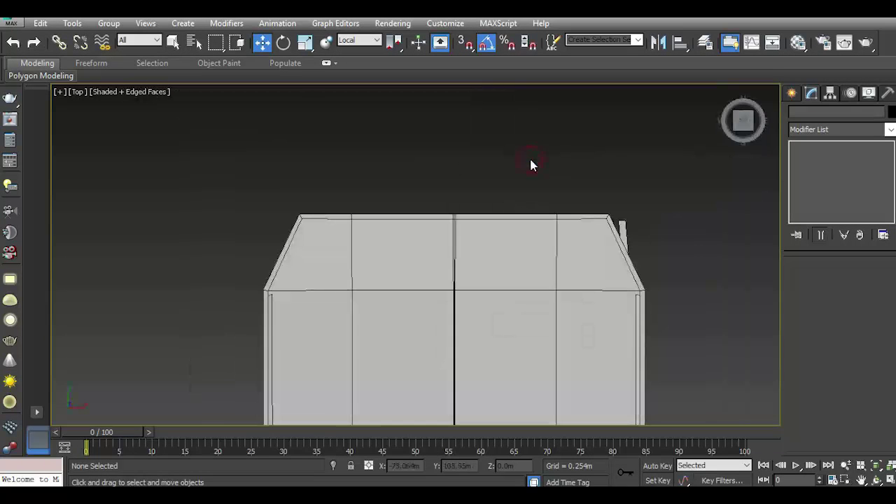
left_click(792, 93)
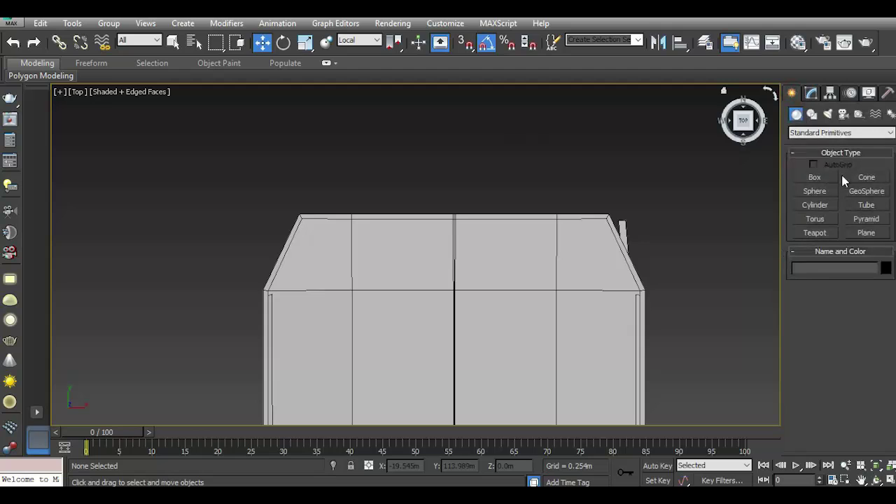
left_click(815, 178)
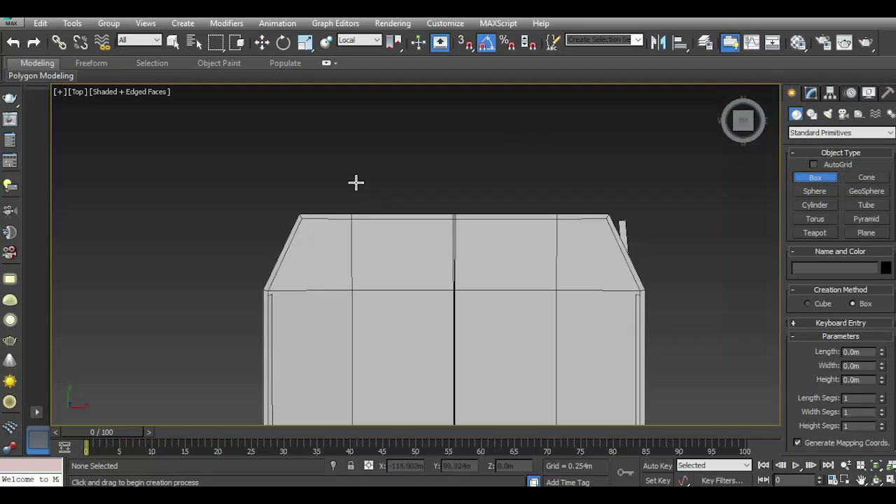
left_click_drag(356, 166, 547, 223)
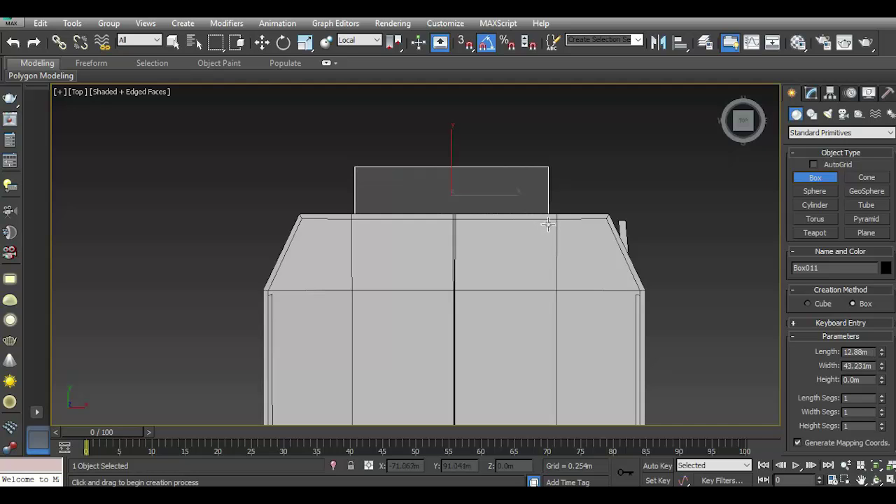
left_click(261, 41)
- Apply a light material to the new box from the Material Editor
left_click(801, 42)
left_click_drag(660, 140, 480, 200)
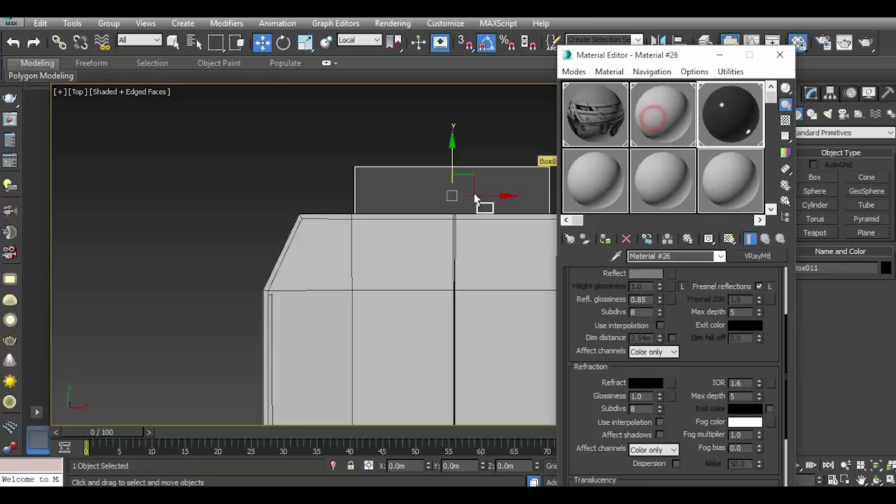
left_click(788, 57)
- In Perspective view, lower Box011 to ground level at the foot of the ladder as a low step
key("p")
middle_click_drag(489, 210, 394, 164, "alt")
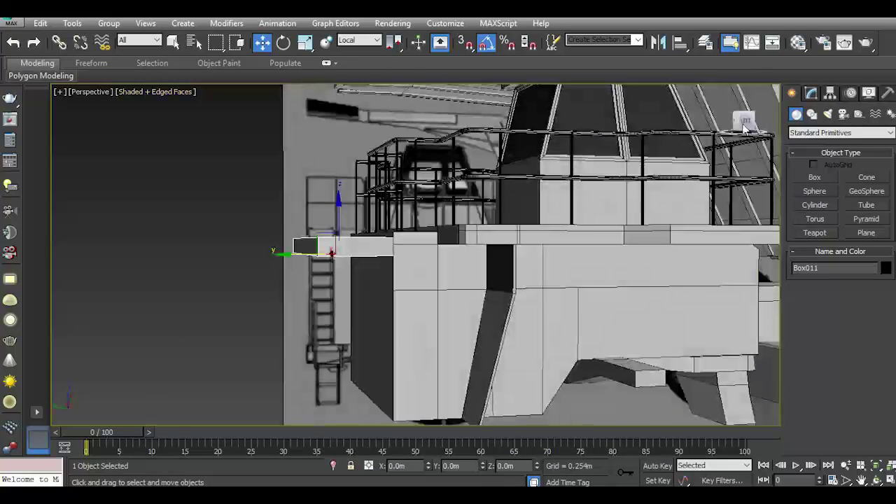
left_click_drag(391, 162, 401, 322)
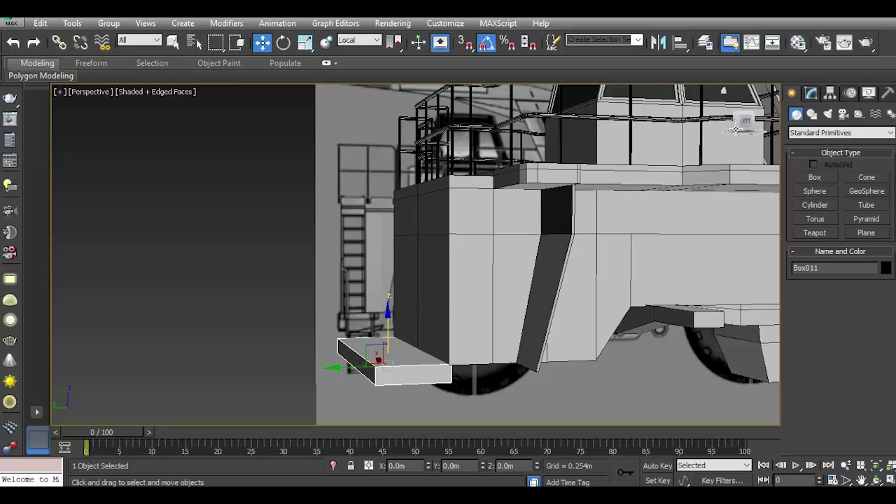
left_click(738, 126)
mouse_move(452, 259)
middle_mouse_down("alt")
mouse_move(461, 200)
mouse_move(429, 294)
middle_mouse_up("alt")
scroll(403, 292, "up", 2)
left_click_drag(348, 294, 345, 295)
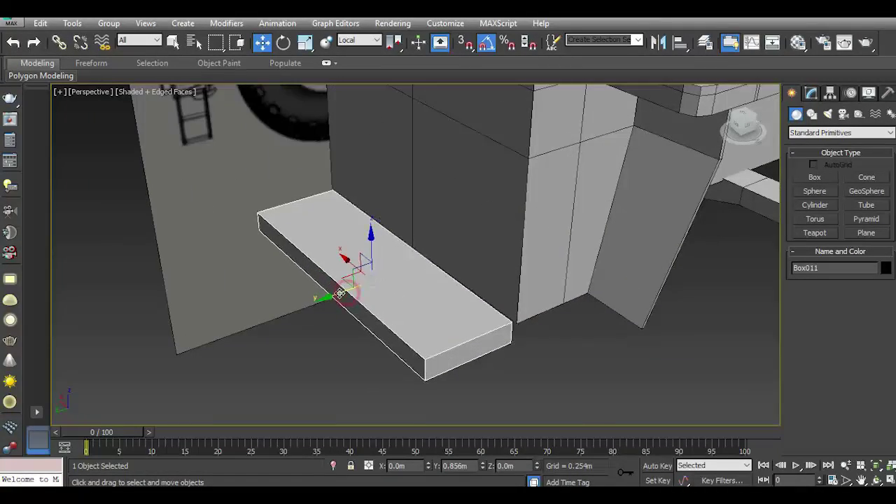
- Resize Box011 to 13.962m long, 36.998m wide and 2.263m high
left_click(811, 96)
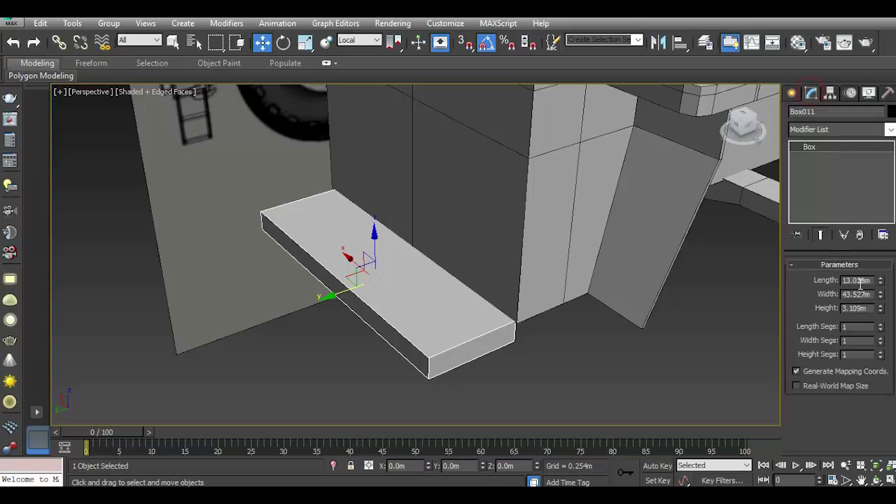
left_click_drag(883, 283, 859, 245)
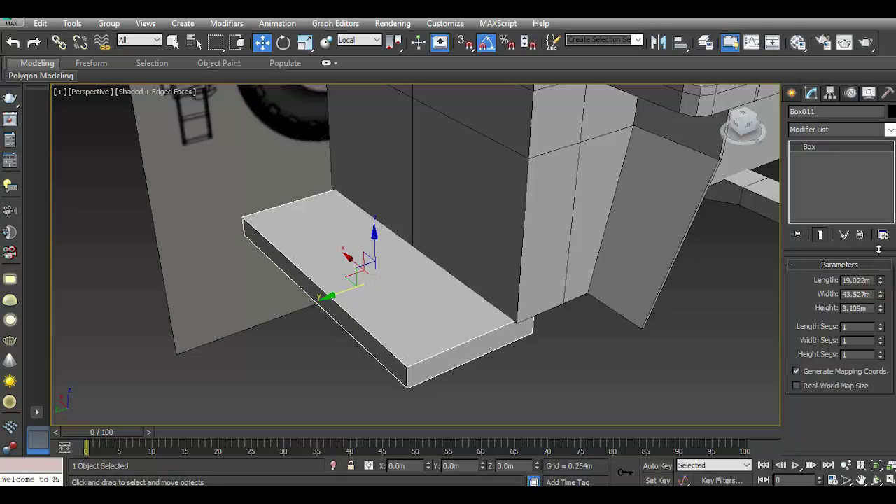
left_click(743, 121)
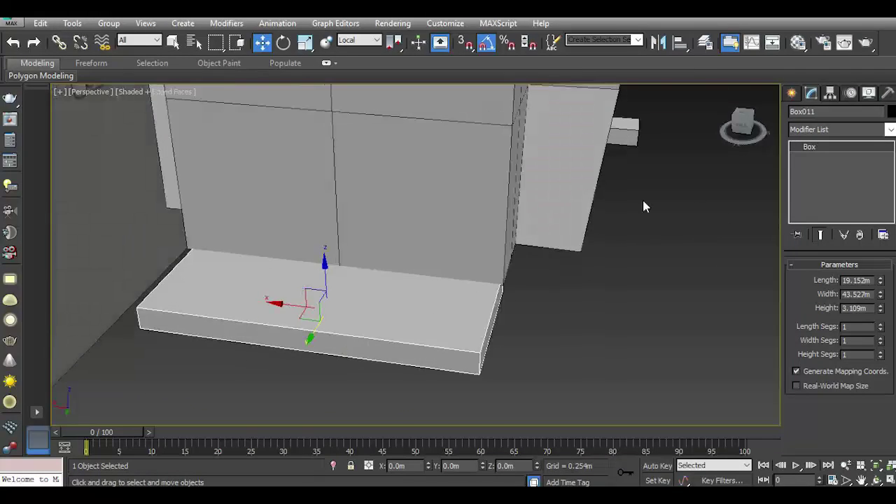
middle_click_drag(644, 203, 893, 297, "alt")
left_click_drag(881, 294, 884, 306)
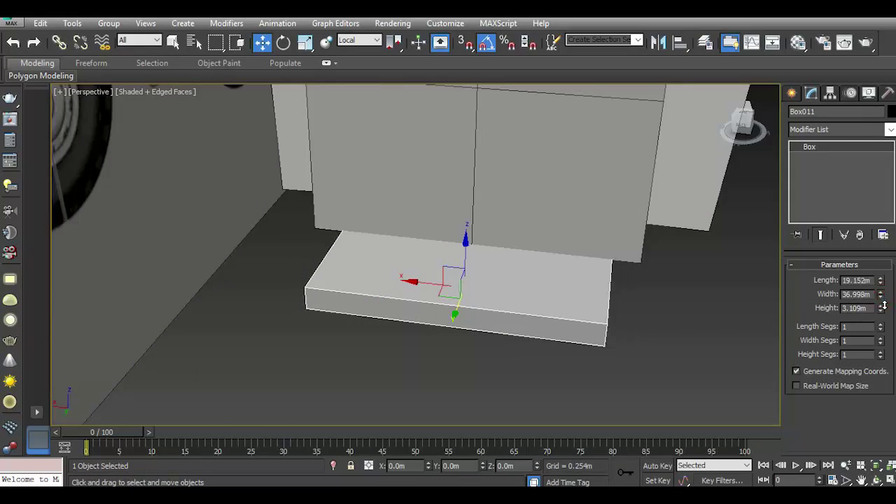
left_click(743, 133)
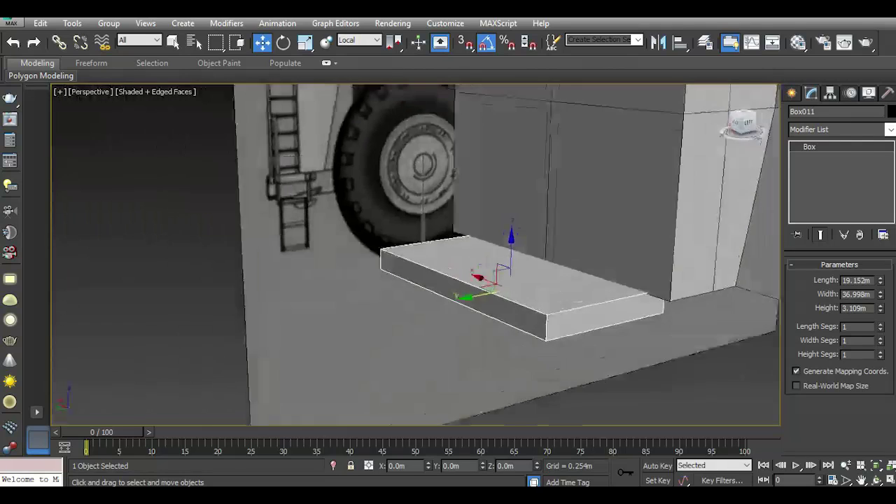
left_click_drag(882, 299, 882, 293)
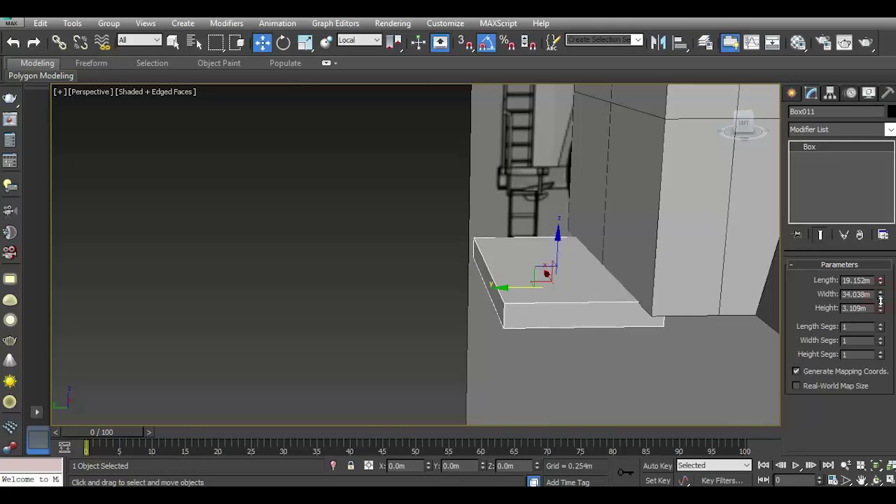
left_click(14, 44)
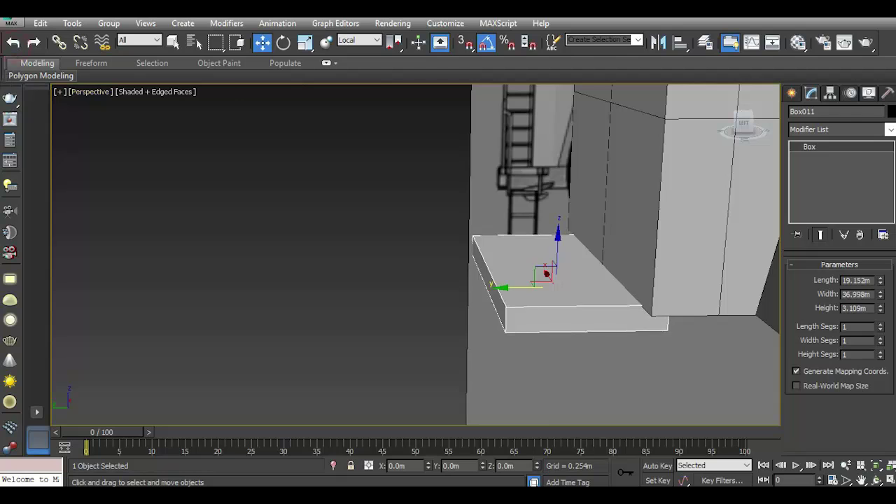
left_click(736, 121)
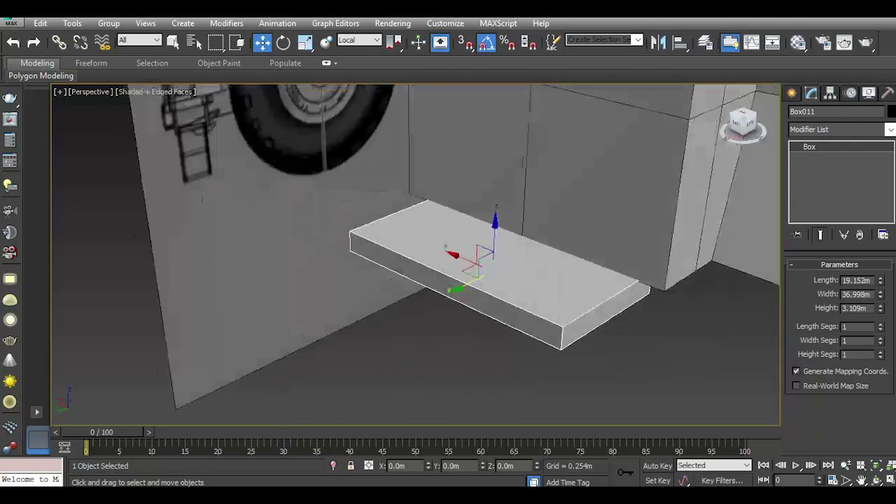
left_click_drag(879, 310, 879, 316)
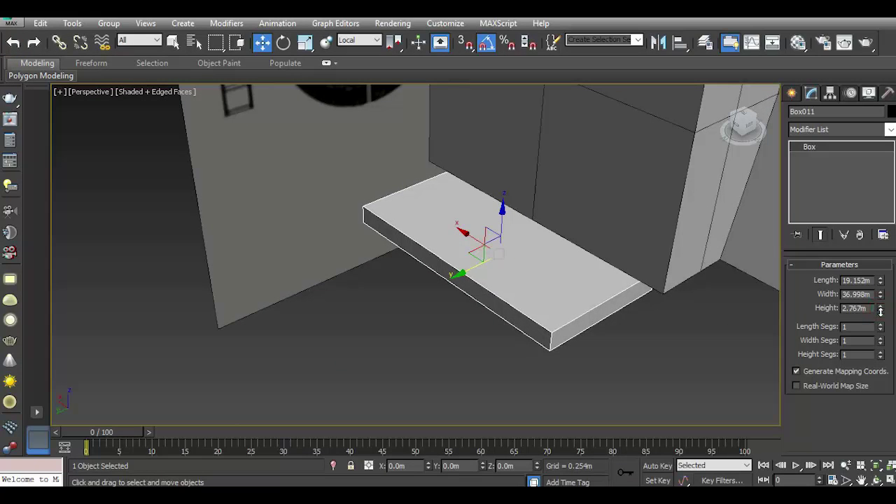
left_click(742, 130)
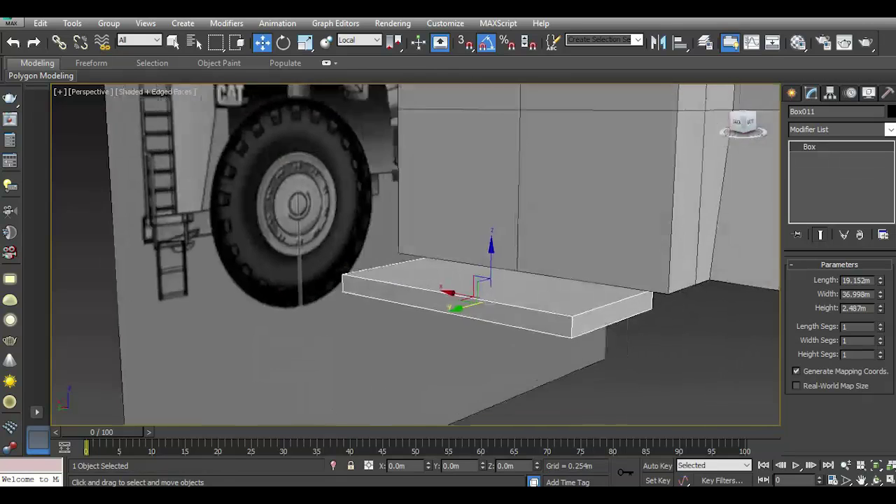
left_click_drag(881, 310, 881, 312)
left_click_drag(880, 280, 881, 288)
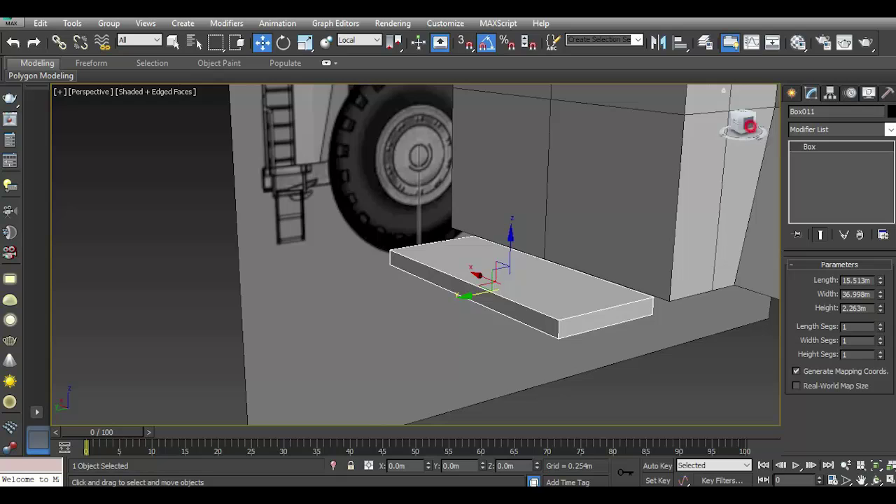
left_click(749, 126)
left_click_drag(880, 280, 880, 285)
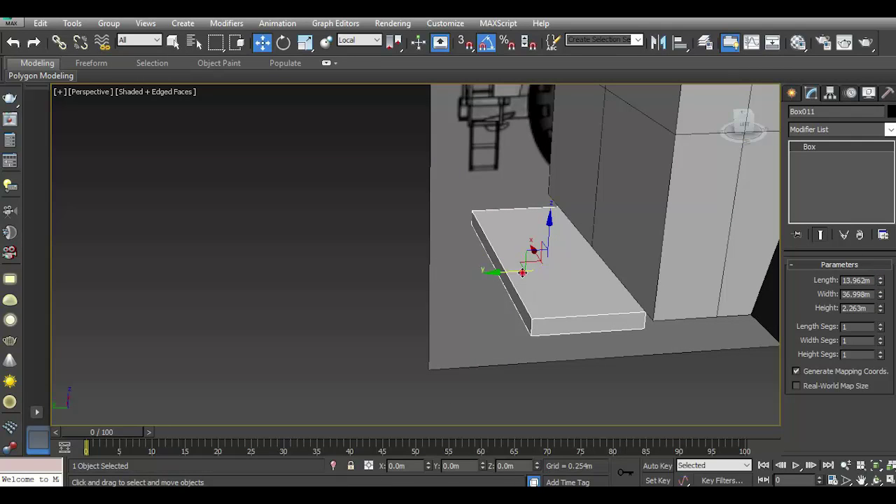
- Slide the box along Y snug against the wall, checking it beside the wheel and ladder
left_click_drag(522, 272, 585, 270)
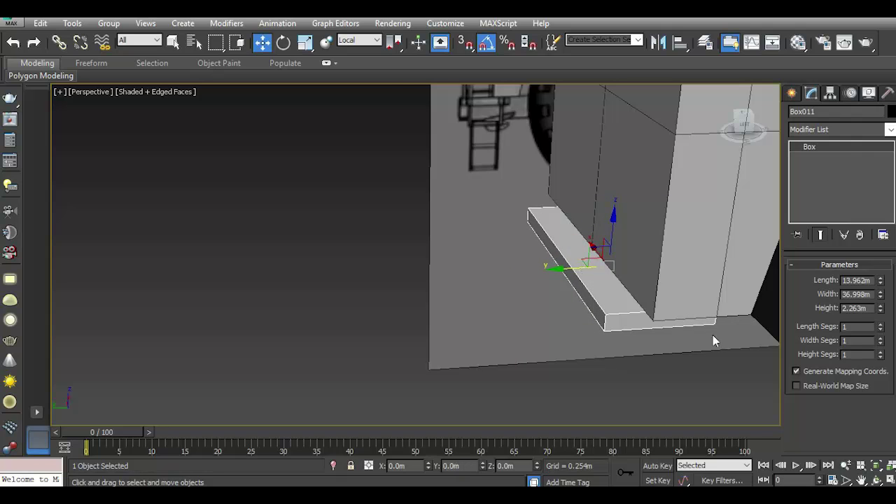
middle_click_drag(712, 335, 701, 344, "alt")
mouse_move(748, 128)
left_mouse_down()
mouse_move(502, 259)
mouse_move(526, 254)
left_mouse_up()
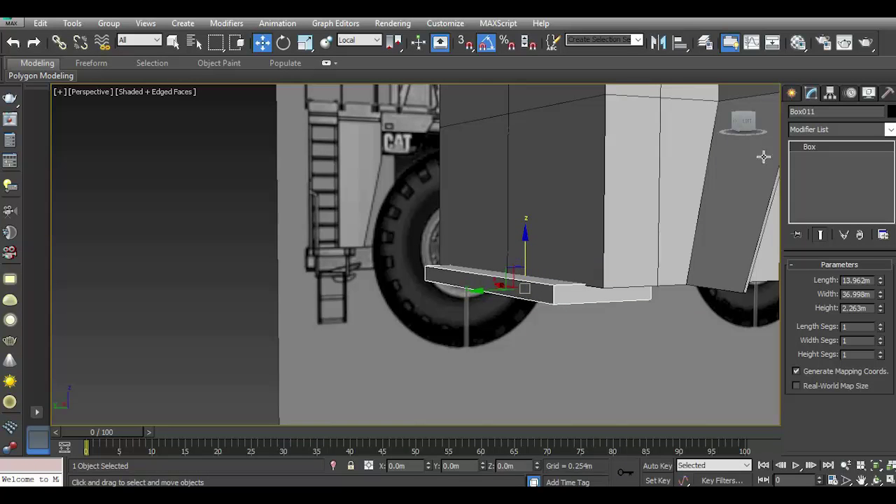
left_click_drag(743, 123, 686, 140)
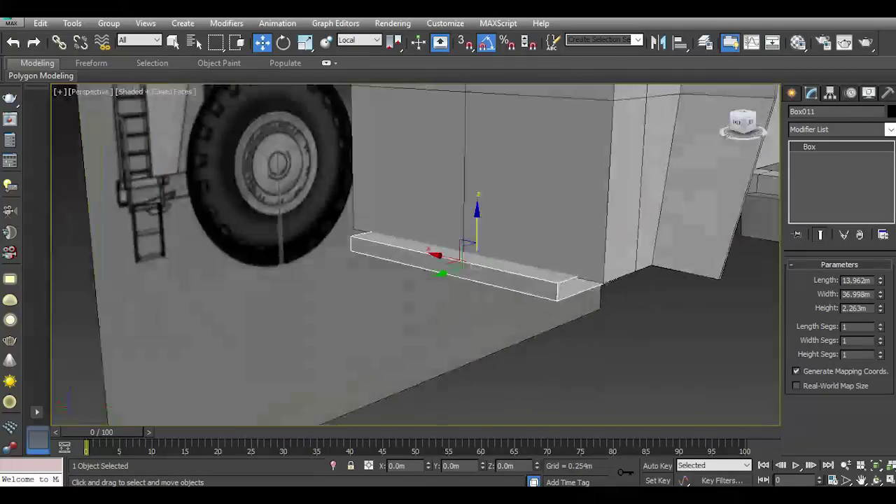
left_click_drag(744, 122, 744, 125)
- Convert Box011 to an Editable Poly and switch to Vertex mode
right_click(866, 183)
left_click(851, 295)
left_click(748, 127)
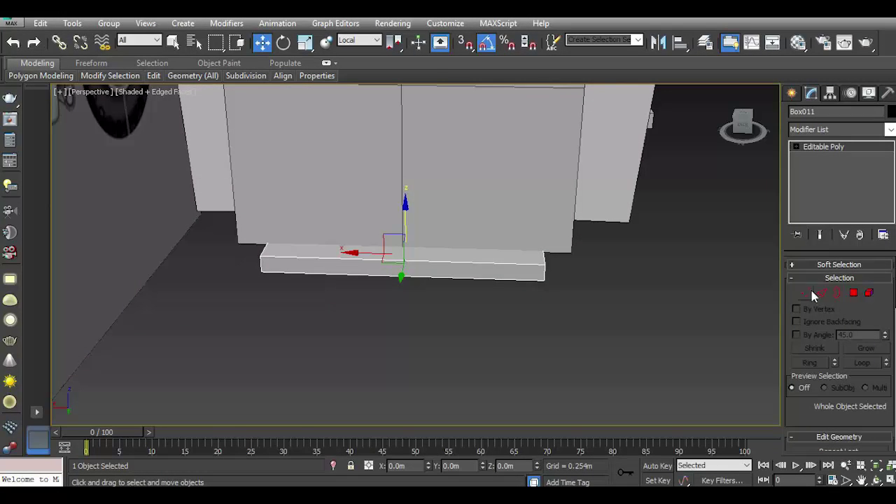
left_click(806, 293)
- Select the four vertices at the box's right end and move them inward along X by about 6m
left_click_drag(731, 130, 691, 188)
left_click_drag(536, 240, 581, 330)
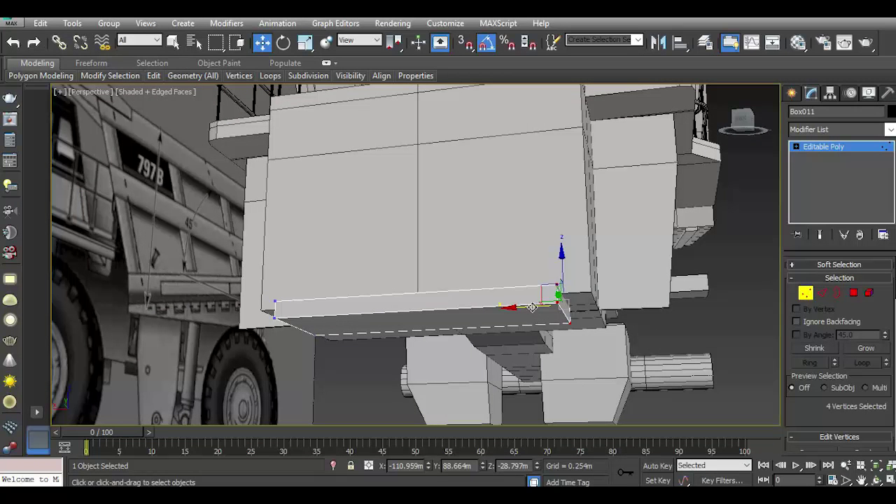
left_click_drag(532, 307, 487, 307)
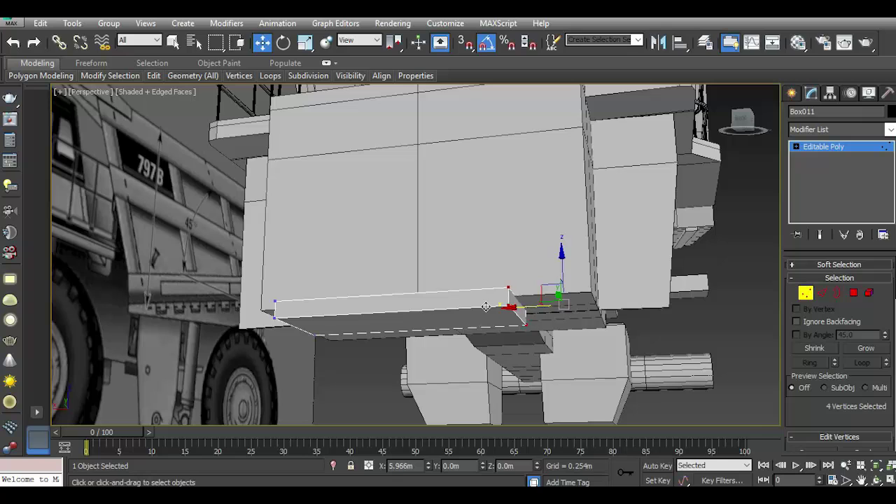
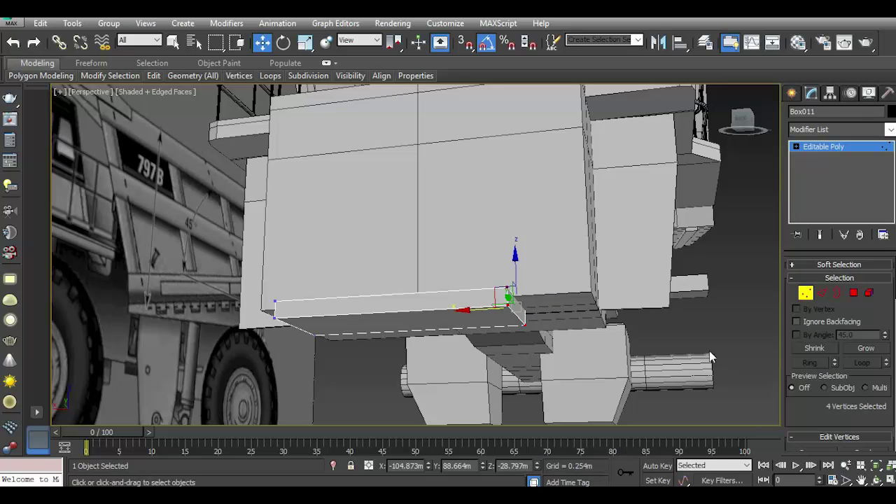
- Lower Box011 slightly, then extrude its end polygon and pull it outward along X to lengthen it
left_click(816, 146)
left_click_drag(422, 286, 427, 286)
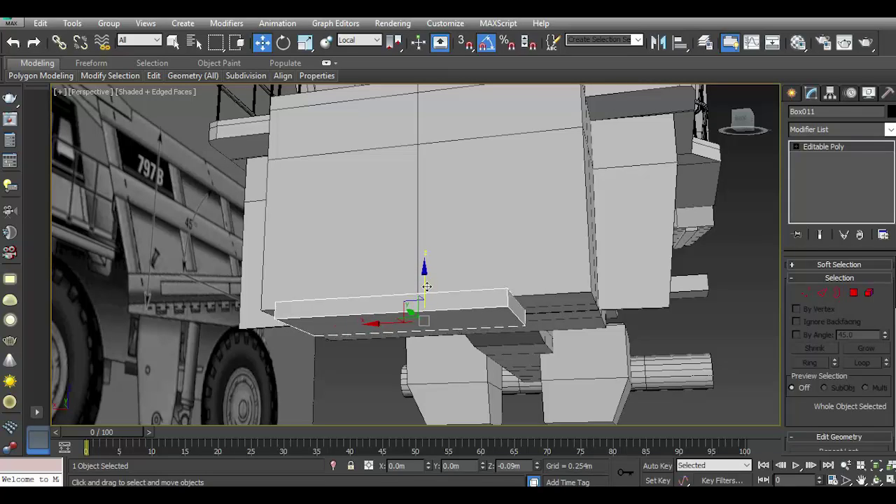
left_click(853, 293)
left_click(522, 308)
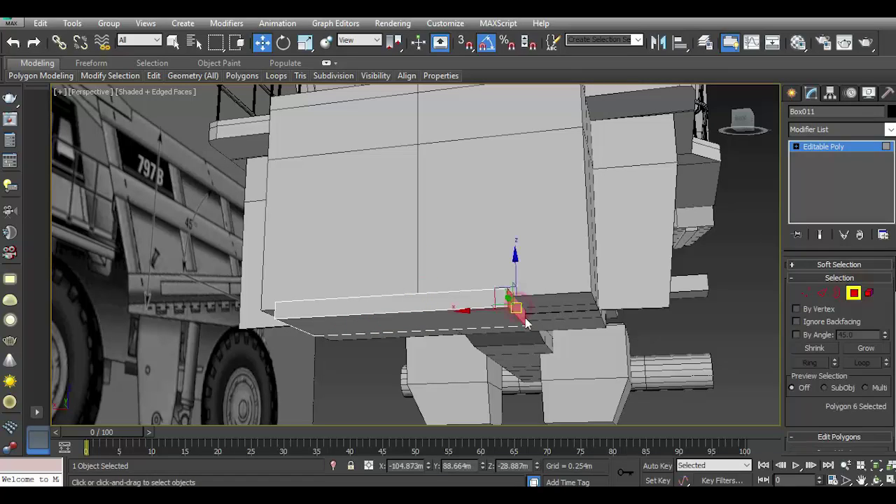
scroll(875, 420, "down", 3)
left_click(832, 354)
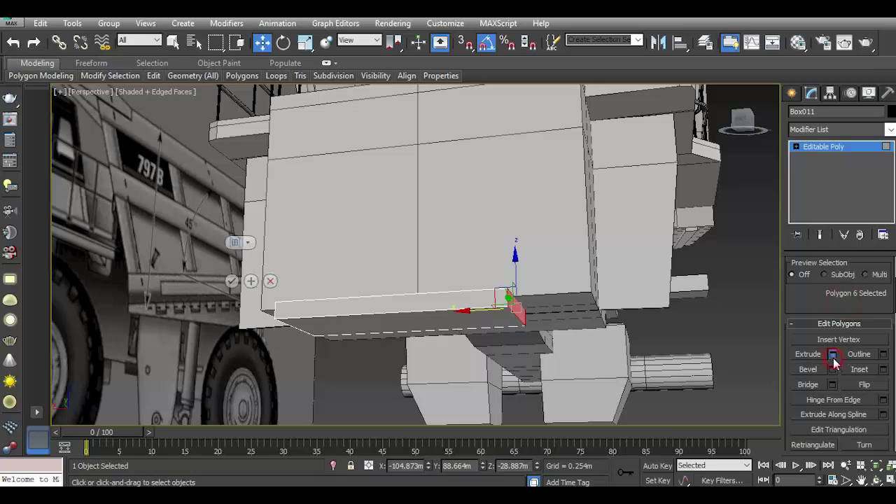
left_click_drag(238, 261, 240, 217)
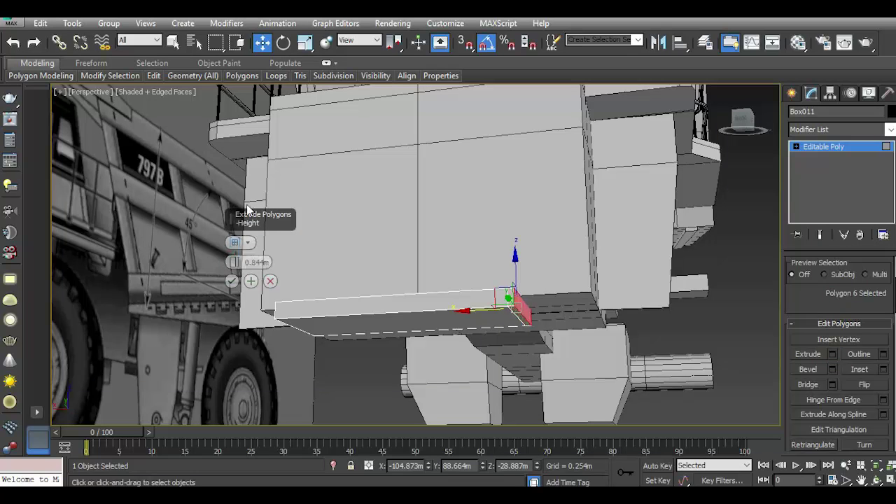
left_click(231, 280)
left_click_drag(485, 310, 553, 308)
left_click_drag(749, 126, 752, 129)
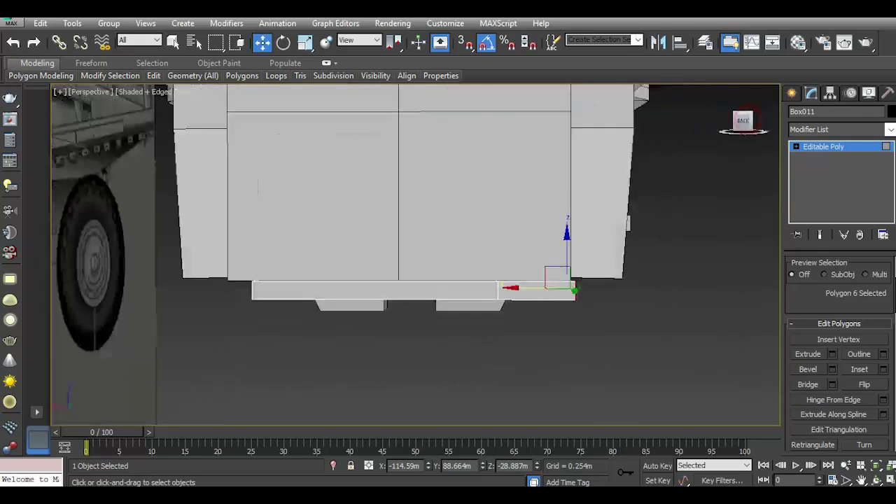
left_click(826, 148)
left_click_drag(745, 124, 755, 133)
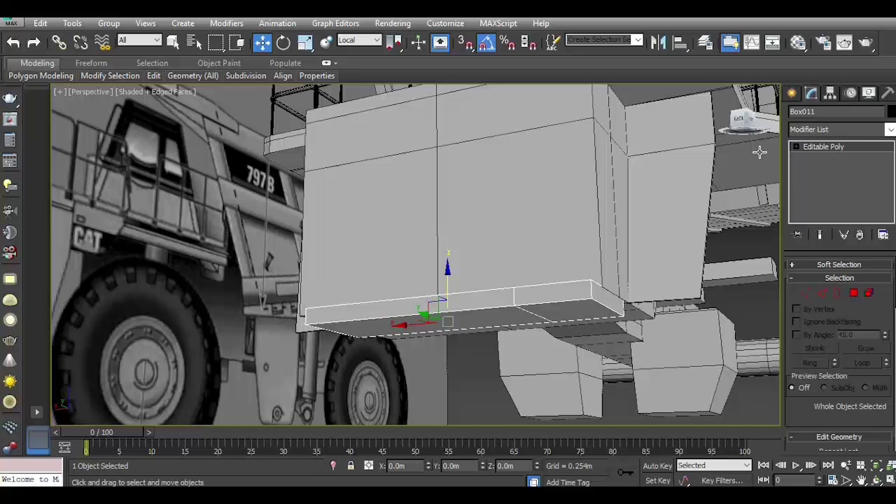
- Lower the two bottom polygons of Box011 to thicken the platform
left_click(853, 292)
left_click(523, 319)
left_click(538, 313, "ctrl")
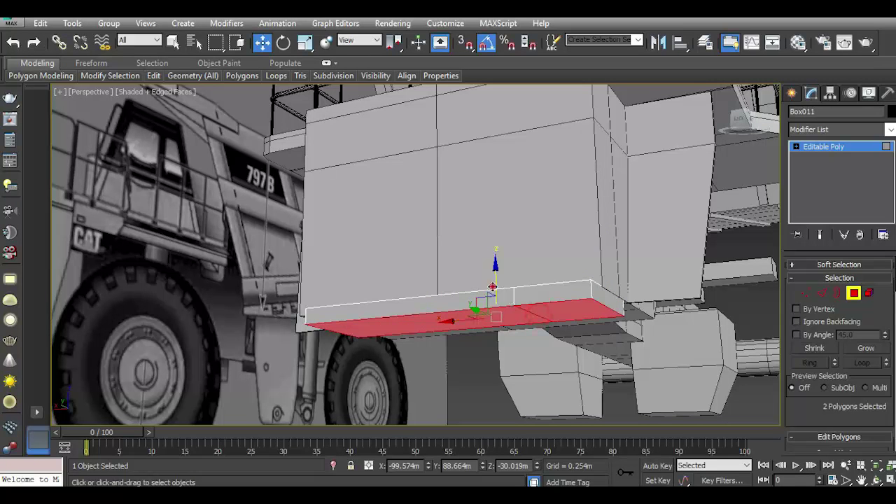
left_click_drag(492, 287, 494, 295)
- Raise the lower end edge in Z to slope the underside of the outer end
left_click(821, 293)
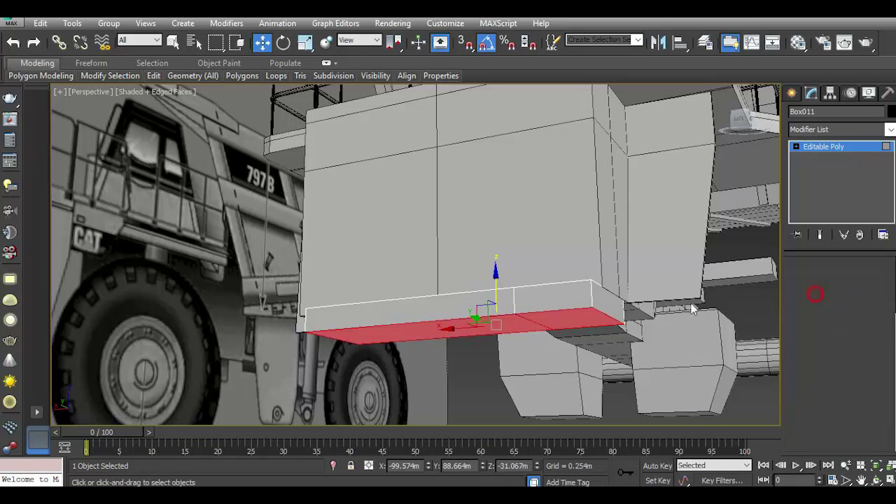
left_click(601, 291)
mouse_move(608, 287)
left_mouse_down("shift")
mouse_move(608, 270)
mouse_move(688, 255)
left_mouse_up("shift")
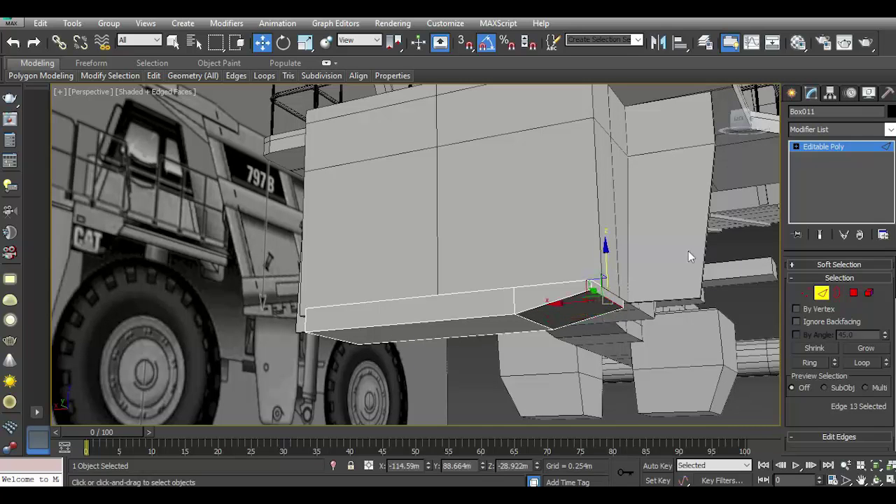
mouse_move(740, 132)
left_mouse_down()
mouse_move(658, 258)
mouse_move(646, 235)
left_mouse_up()
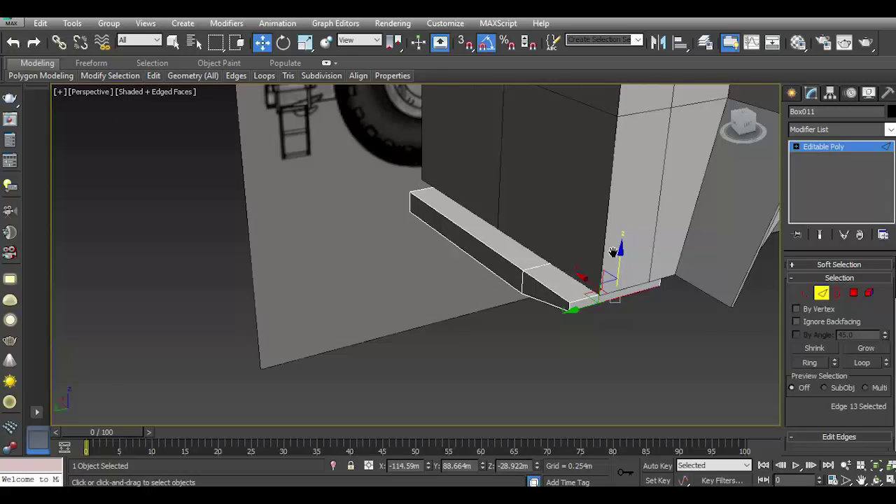
middle_click_drag(613, 252, 569, 255)
- Slide the whole box along Y into place against the truck wall
left_click(820, 147)
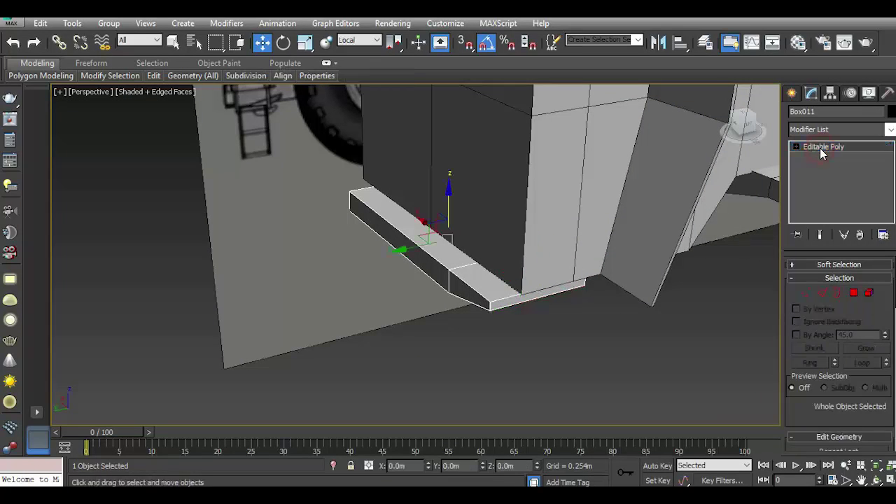
left_click_drag(422, 250, 415, 248)
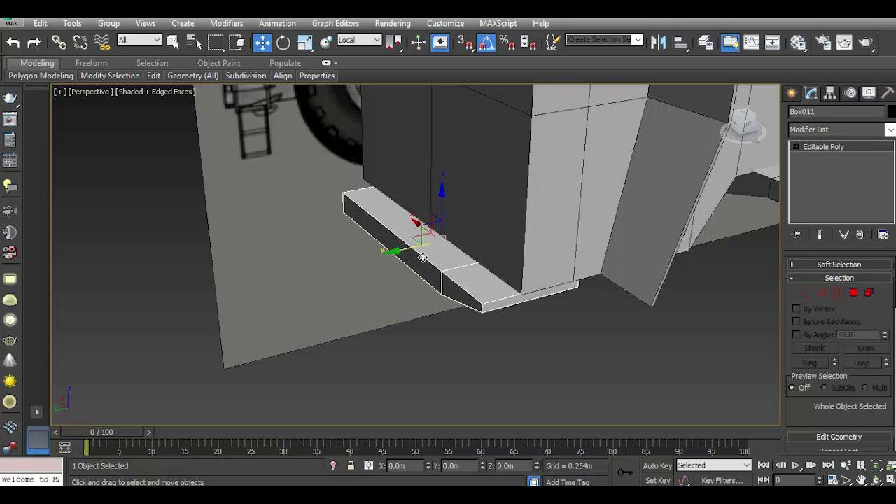
left_click_drag(405, 249, 397, 251)
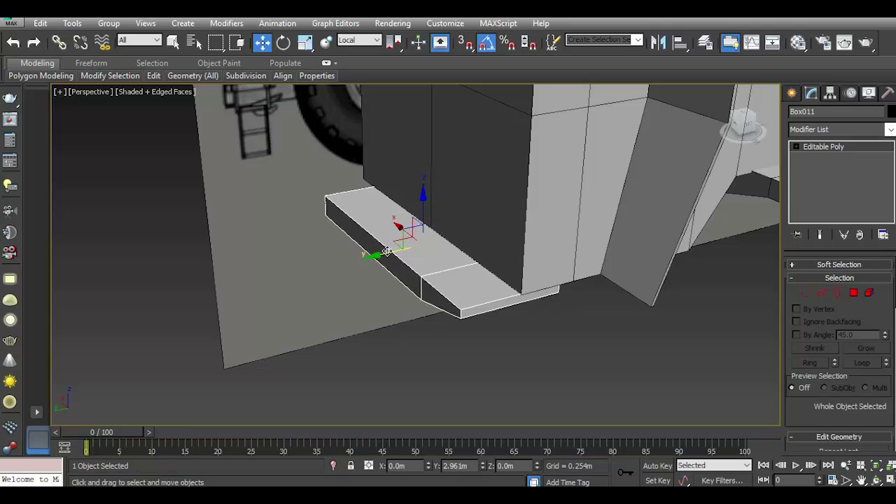
left_click_drag(388, 252, 422, 249)
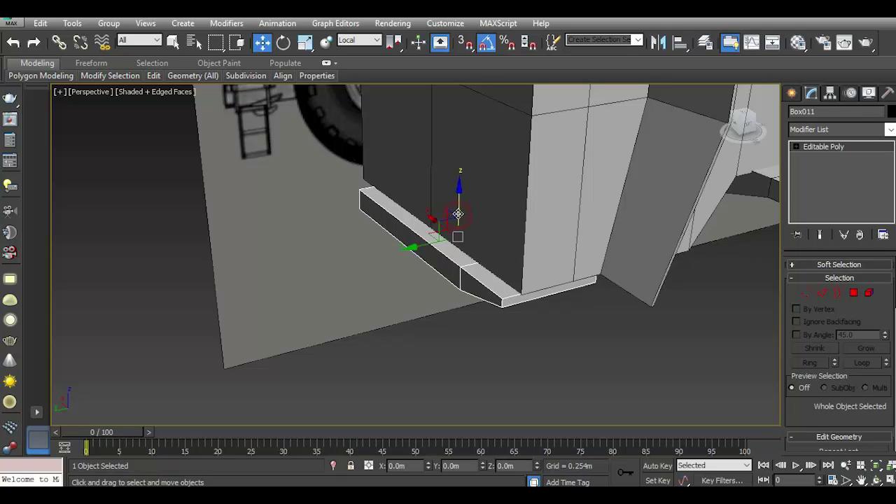
left_click_drag(458, 213, 458, 211)
- Widen the box by pushing its end and long side faces out along Y
left_click(853, 293)
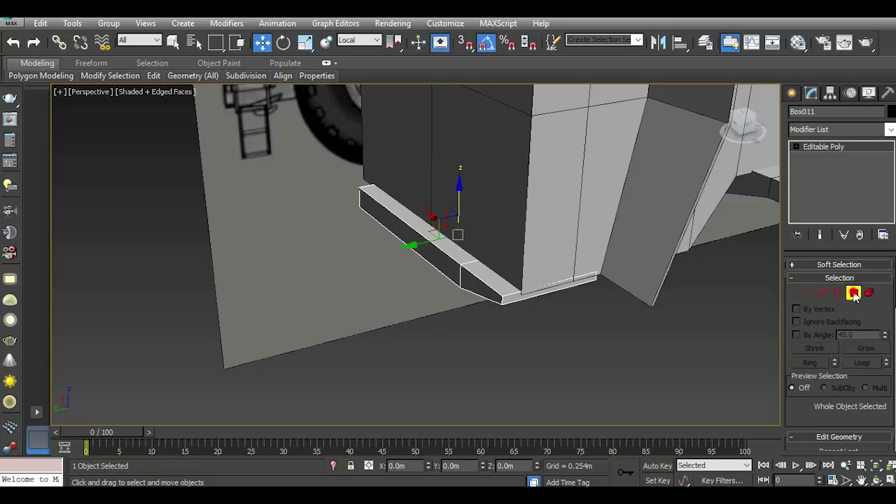
left_click(470, 277)
left_click(435, 261, "ctrl")
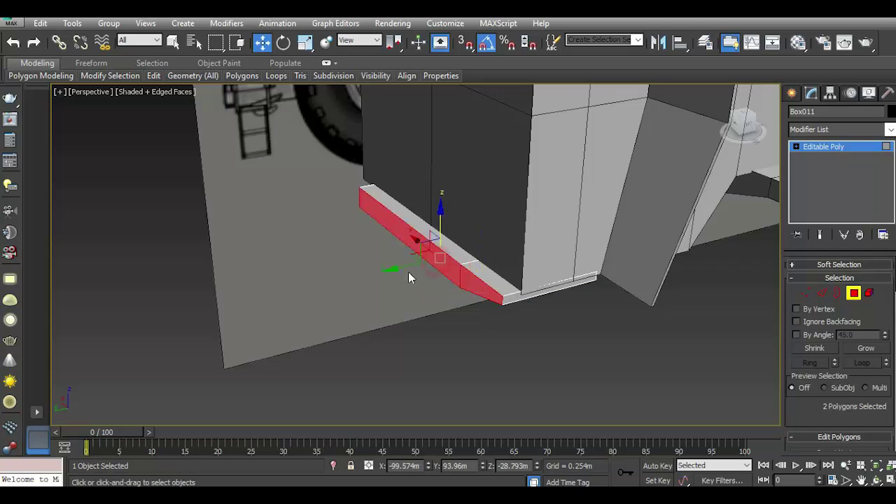
left_click_drag(406, 262, 345, 267)
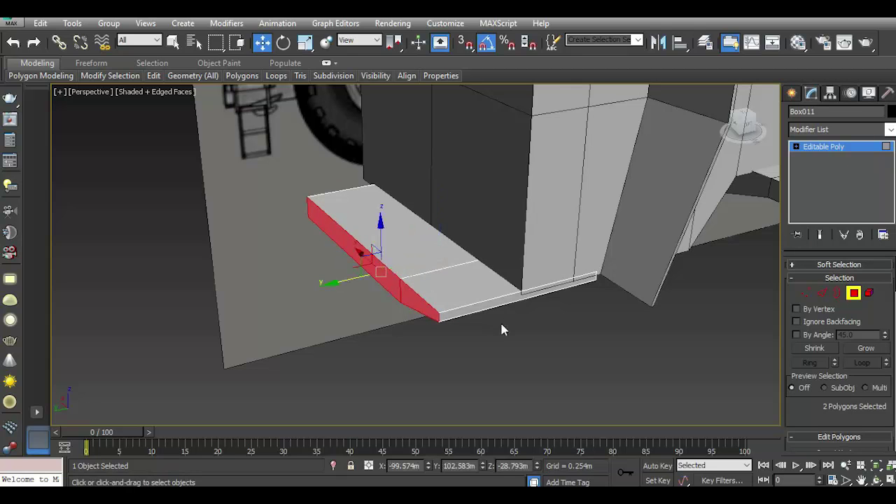
middle_click_drag(499, 320, 843, 159, "alt")
- Shift Box011 slightly along X, undoing an accidental height change
left_click(837, 149)
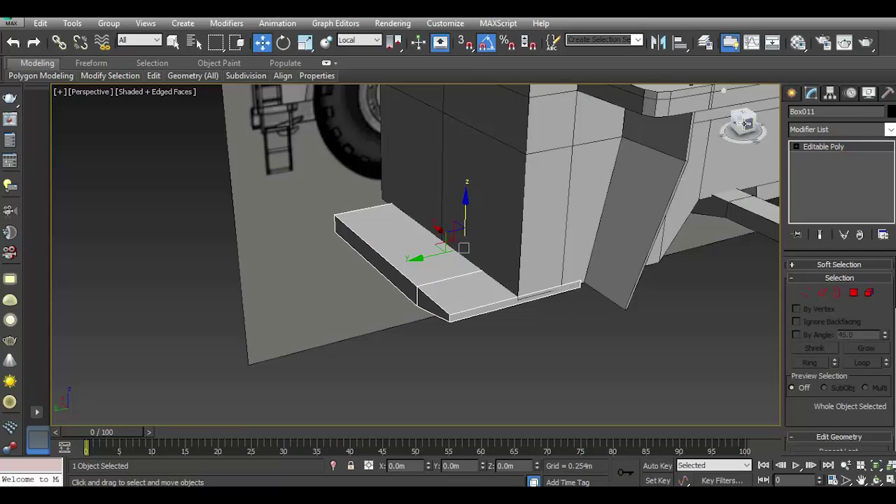
middle_click_drag(686, 180, 593, 229, "alt")
scroll(593, 230, "up", 3)
scroll(299, 244, "up", 2)
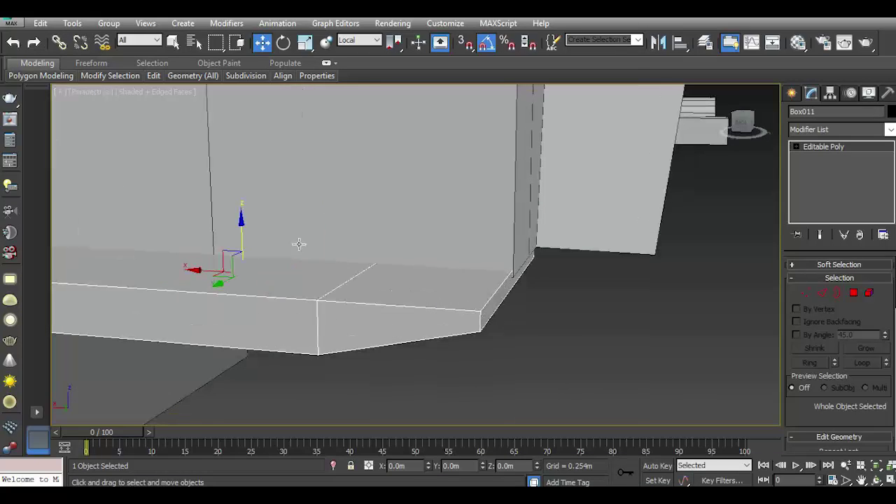
left_click_drag(242, 240, 242, 242)
key("ctrl+z")
left_click_drag(210, 270, 217, 271)
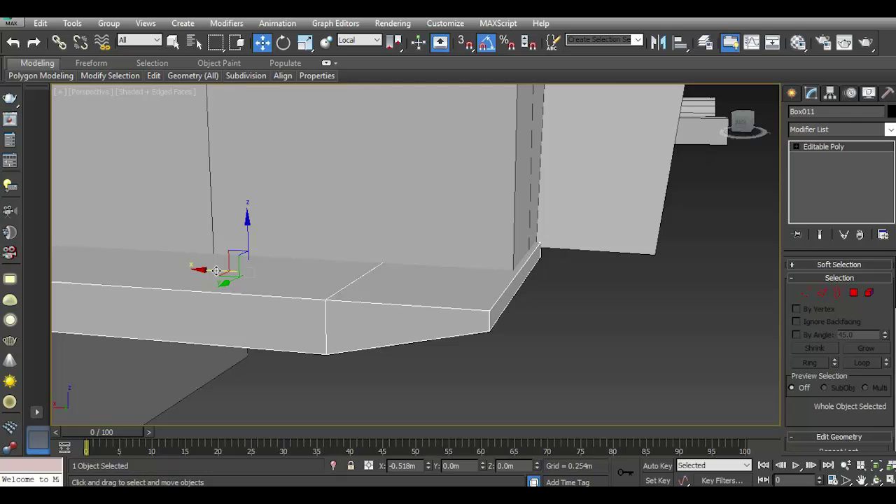
key("z")
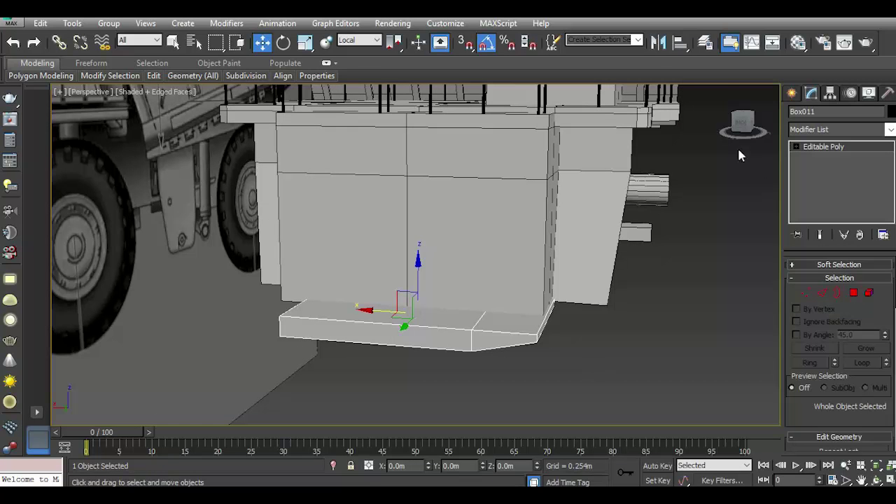
- Lower the bottom front edge to make the platform's front face taller
left_click_drag(741, 126, 502, 355)
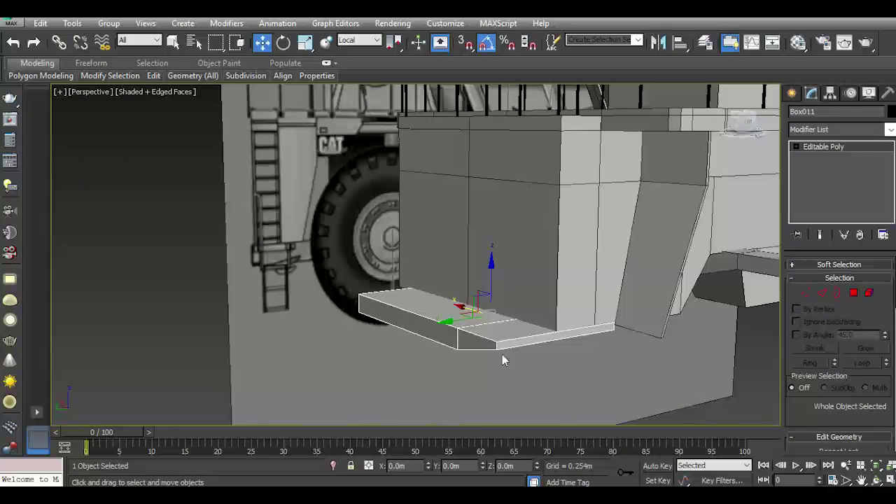
scroll(501, 361, "up", 3)
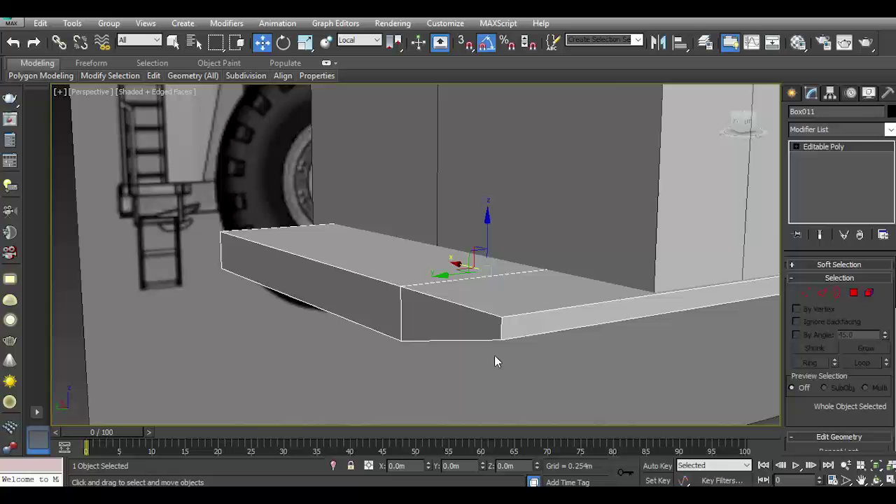
left_click(822, 293)
left_click_drag(661, 287, 661, 308)
scroll(504, 359, "down", 2)
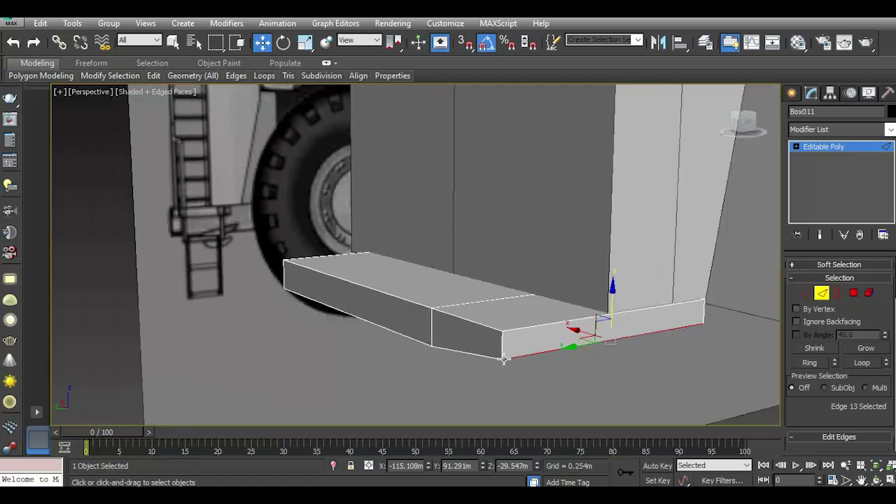
mouse_move(742, 125)
left_mouse_down()
mouse_move(728, 136)
mouse_move(711, 300)
left_mouse_up()
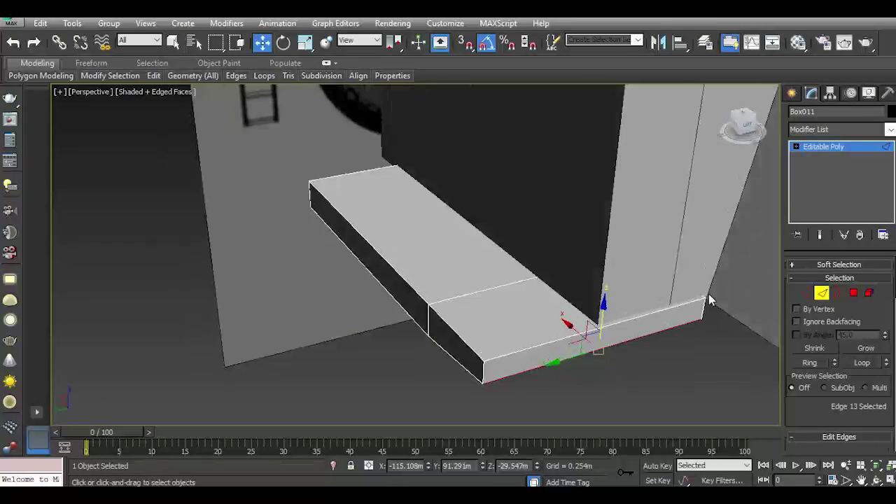
- Move the box left and nudge it up to sit under the truck front
left_click(832, 149)
left_click_drag(481, 240, 456, 249)
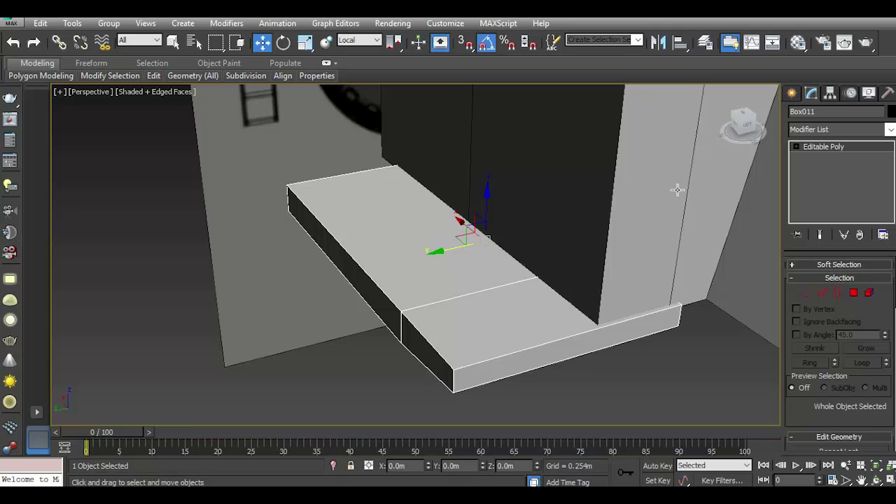
left_click_drag(489, 204, 489, 201)
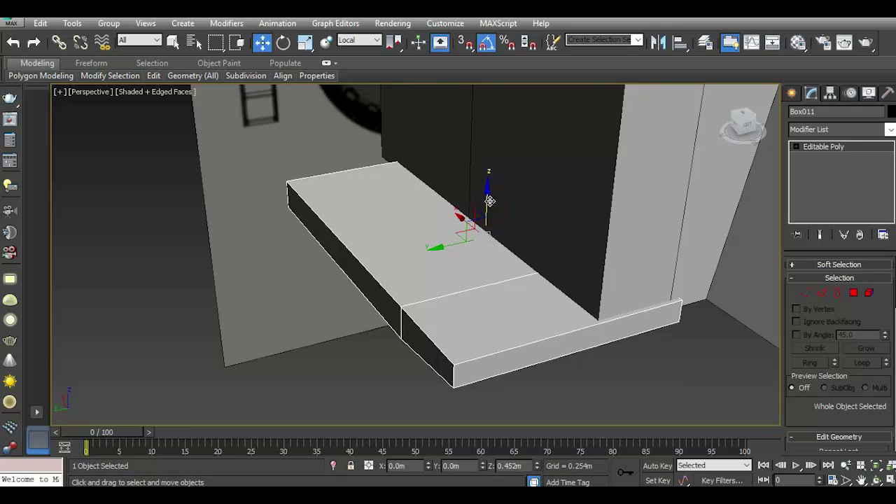
left_click(741, 126)
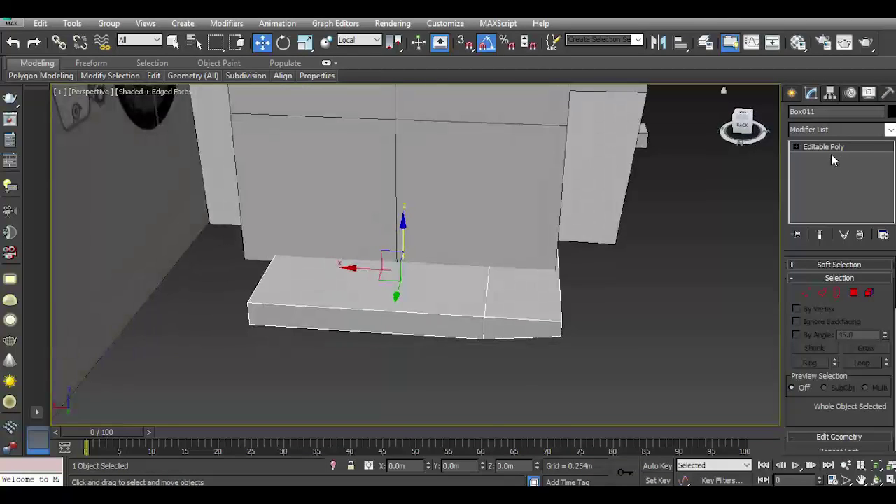
- Add a Symmetry modifier with Flip checked, then collapse Box011's stack into an editable poly
left_click(890, 129)
scroll(836, 294, "down", 10)
scroll(835, 315, "down", 5)
left_click(831, 322)
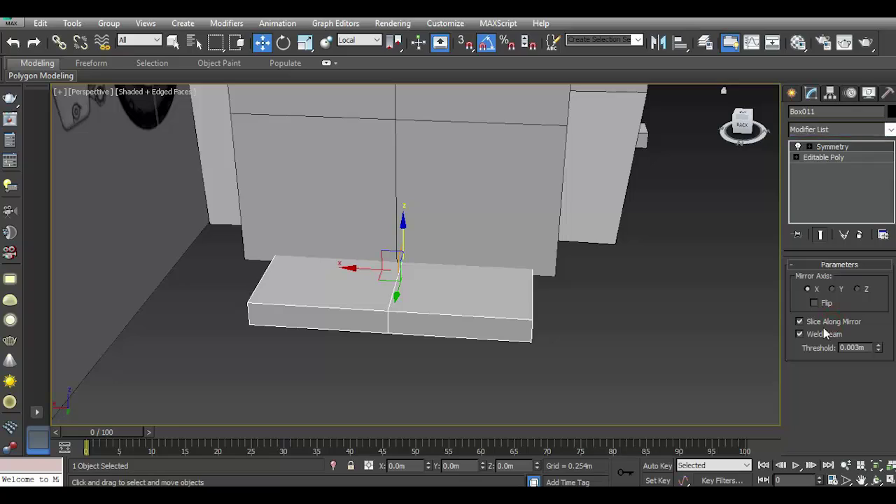
left_click(814, 303)
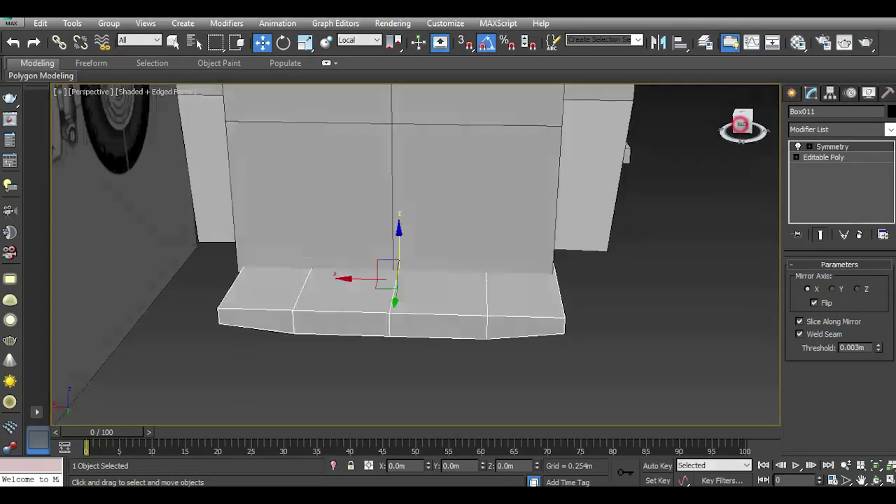
left_click_drag(744, 144, 707, 148)
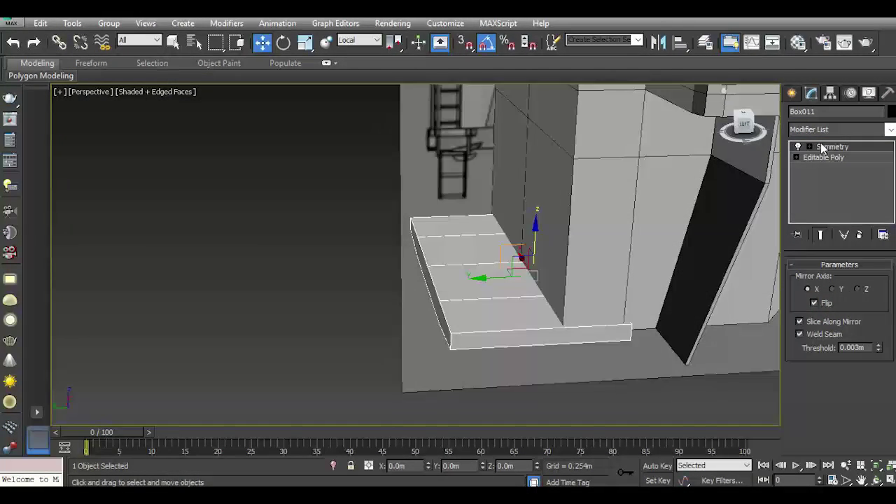
right_click(822, 147)
left_click(782, 274)
mouse_move(754, 129)
left_mouse_down()
mouse_move(745, 123)
mouse_move(754, 128)
left_mouse_up()
- In the Left view, pull the step's outer-end vertices inward along X to shorten it
key("l")
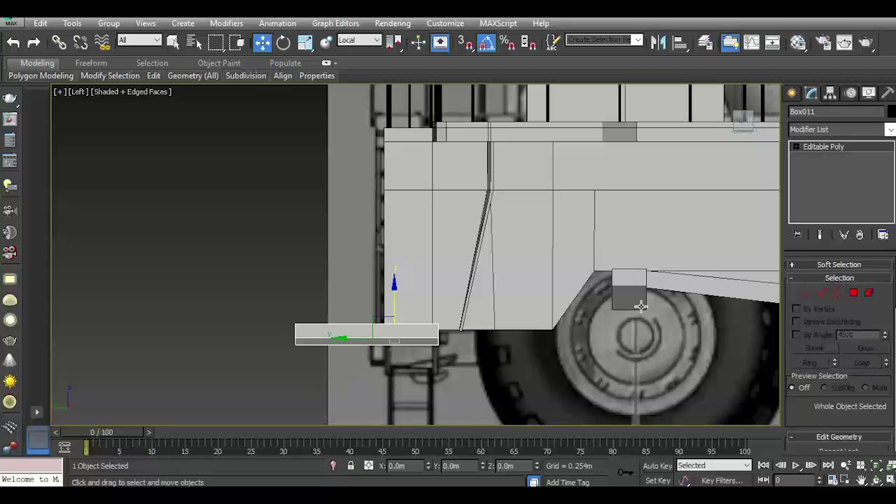
left_click(806, 292)
middle_click_drag(364, 357, 389, 323)
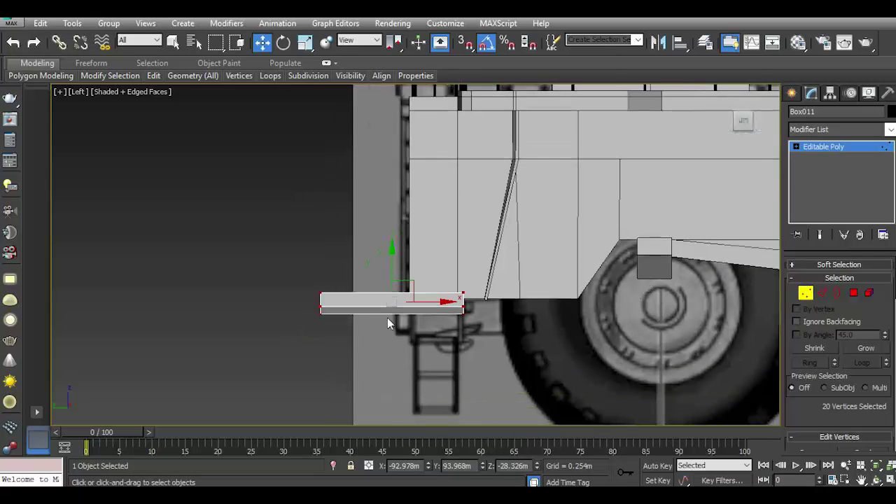
left_click_drag(294, 256, 368, 372)
left_click_drag(349, 302, 383, 302)
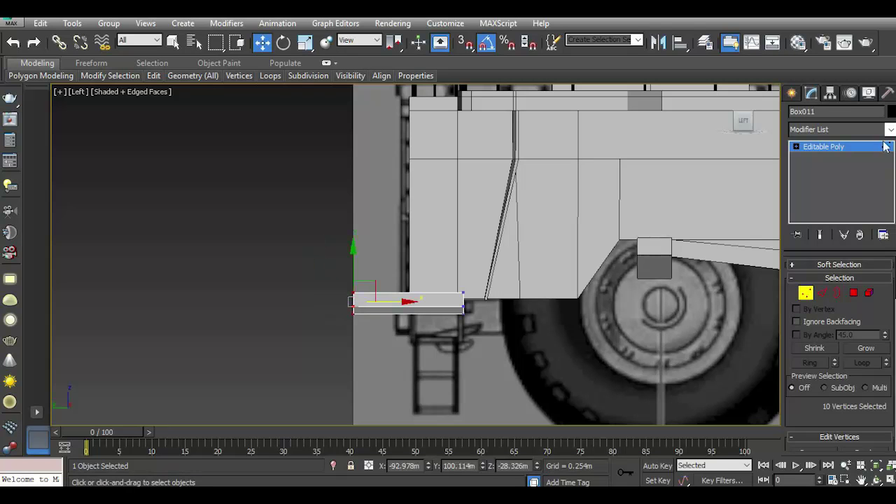
left_click(862, 148)
left_click(388, 304)
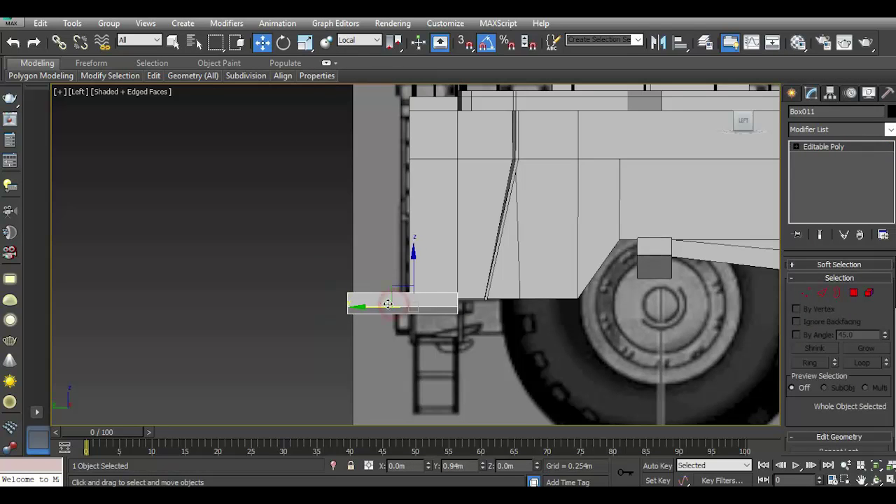
- Frame the step in Perspective and enter Vertex mode with nothing selected
key("z")
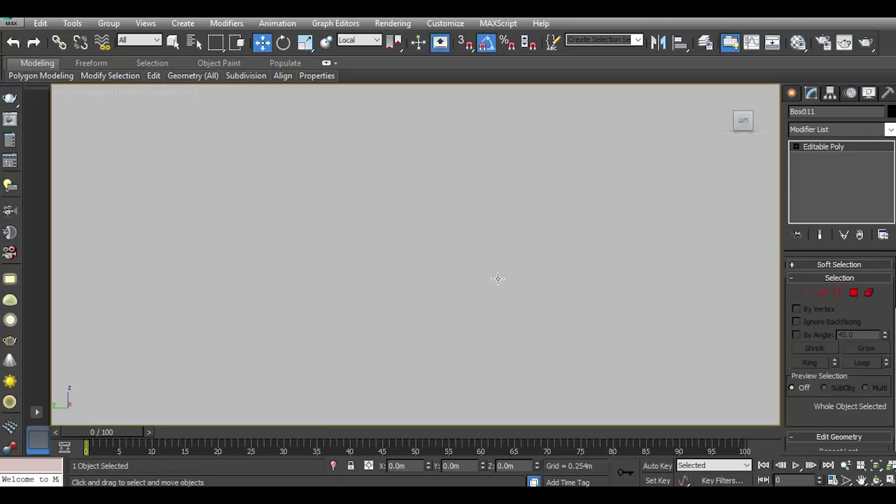
key("p")
left_click(741, 126)
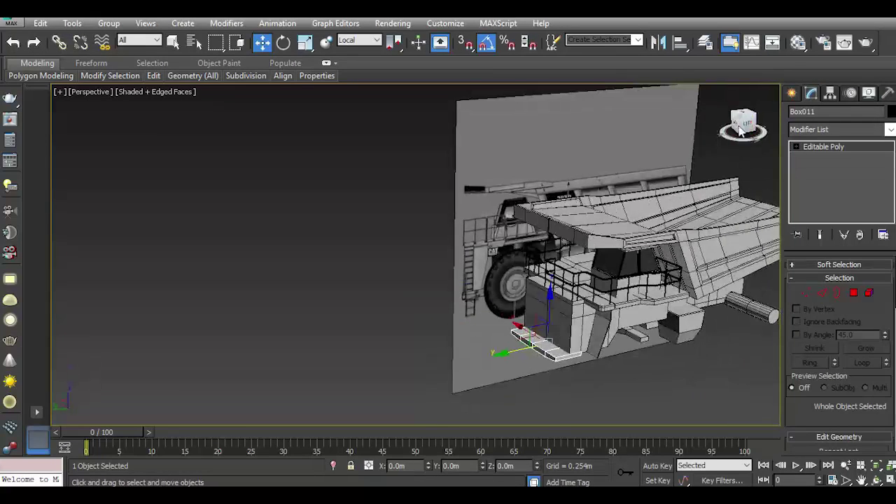
scroll(559, 353, "up", 3)
scroll(569, 356, "up", 3)
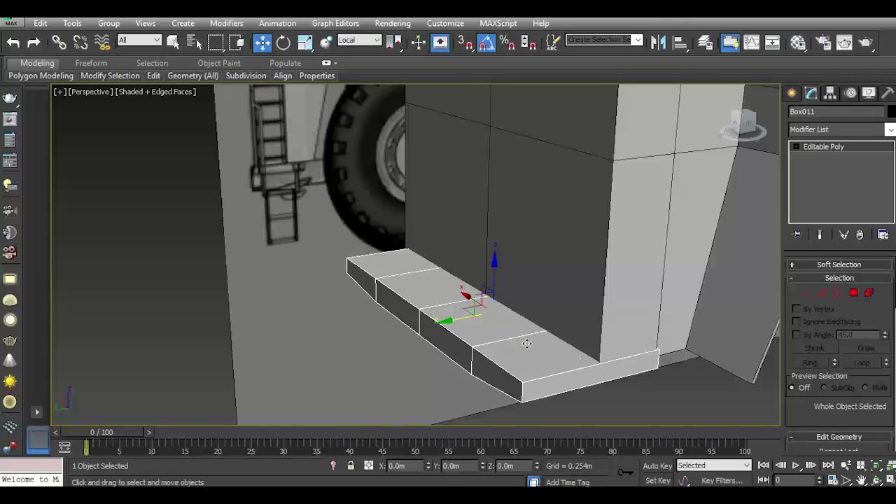
middle_click_drag(526, 341, 372, 279, "alt")
key("1")
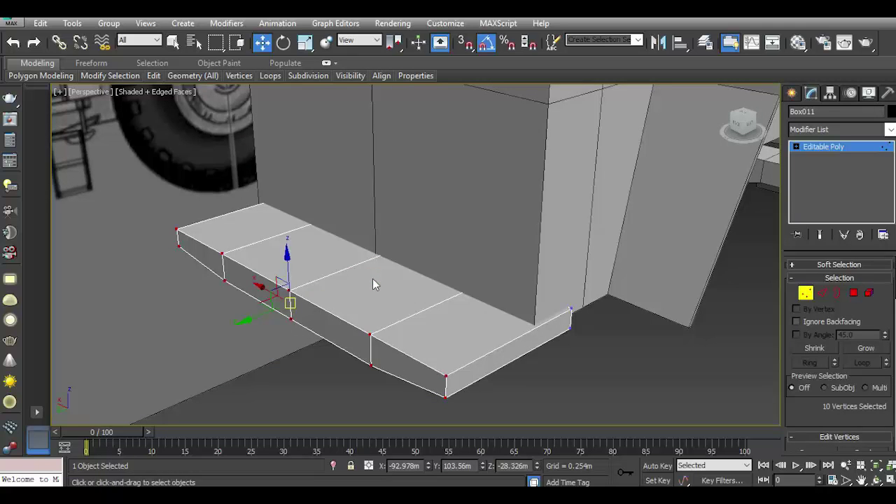
left_click(663, 358)
mouse_move(153, 76)
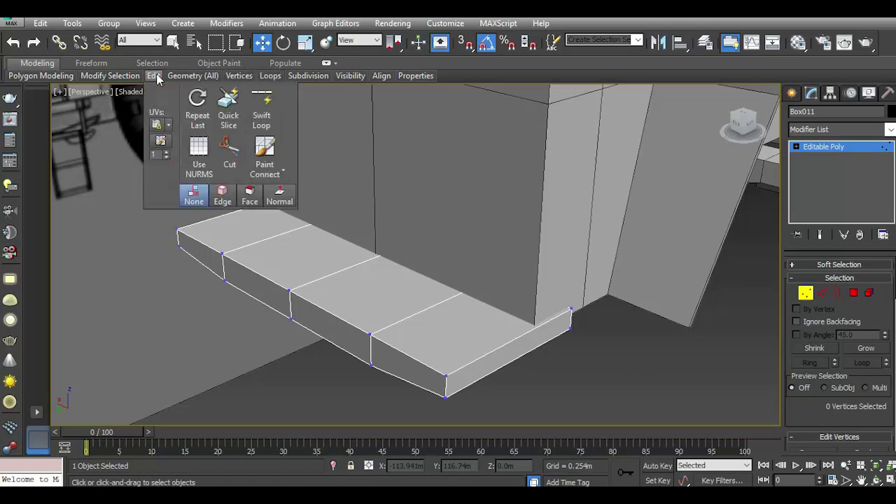
- Insert lengthwise Swift Loop edge loops along the step's side and top
left_click(262, 105)
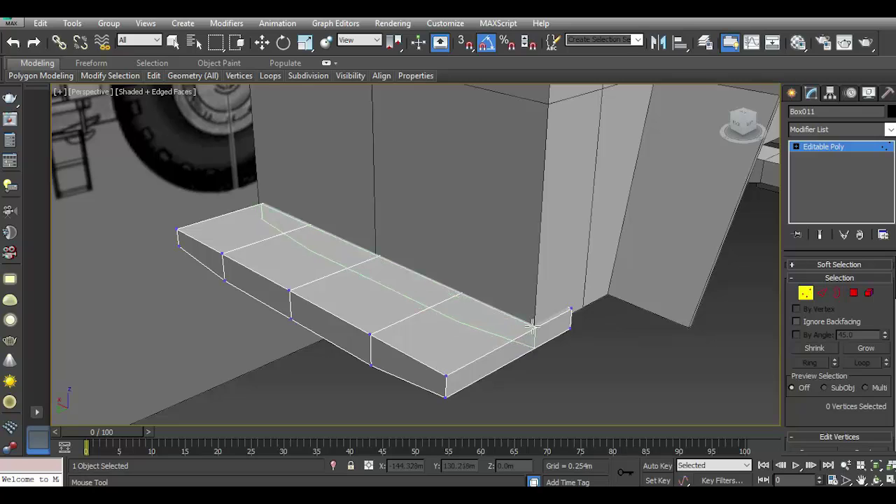
left_click(531, 326)
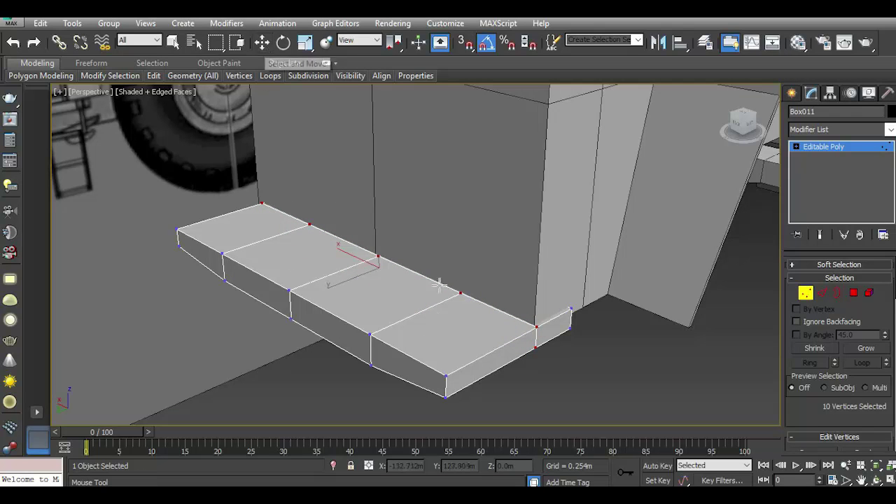
left_click(474, 366)
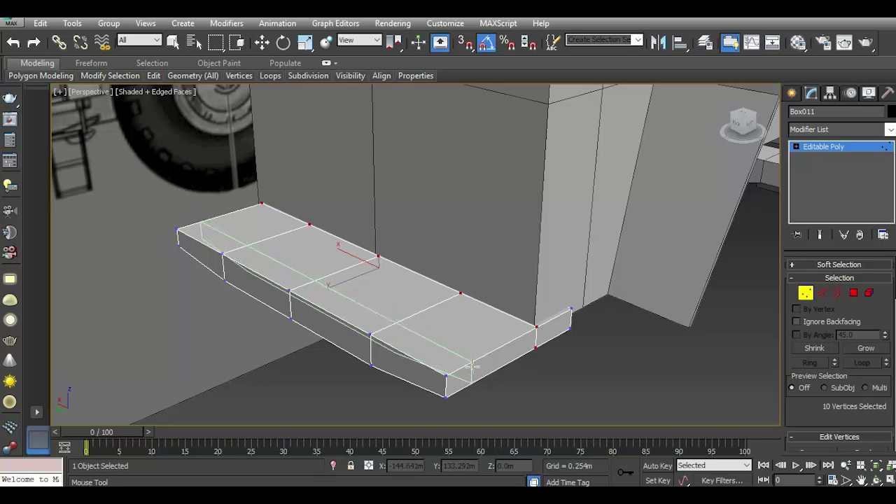
left_click(474, 365)
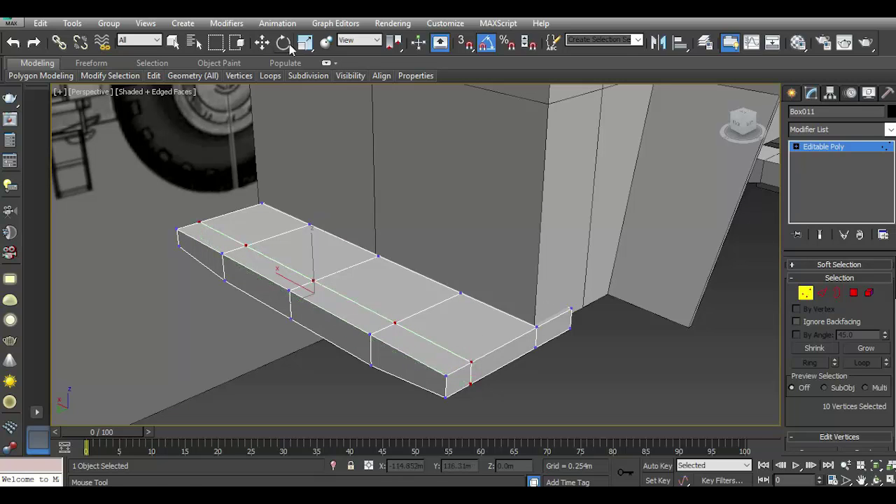
left_click(262, 42)
left_click(853, 294)
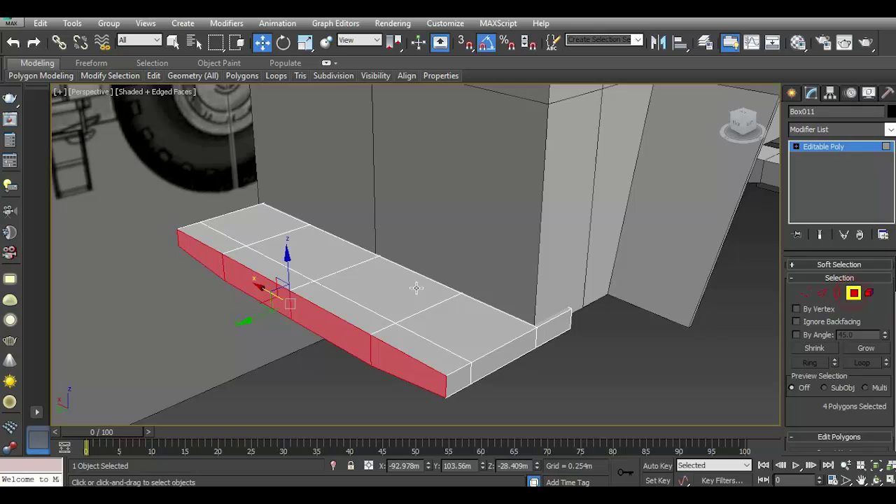
- Extrude the two middle top faces by 0.38m and raise them along Z
left_click(314, 266)
left_click(360, 279, "ctrl")
scroll(840, 378, "down", 3)
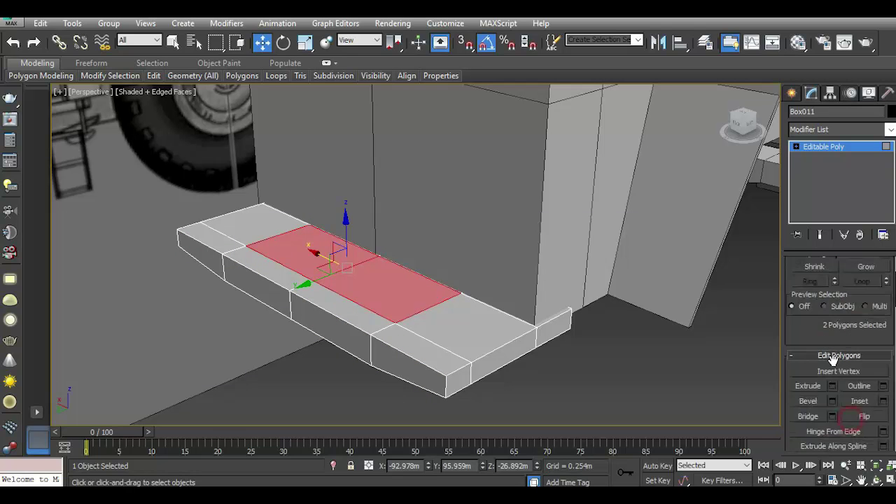
left_click(817, 385, "shift")
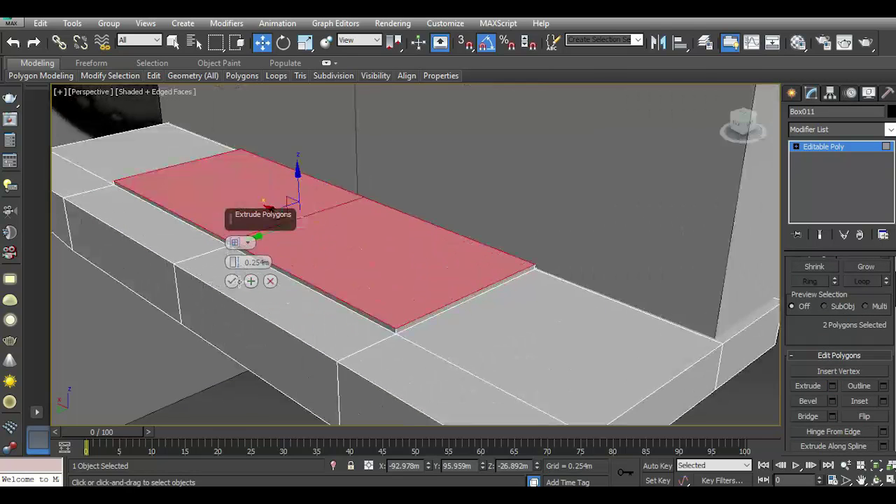
left_click_drag(233, 262, 233, 254)
left_click(231, 280)
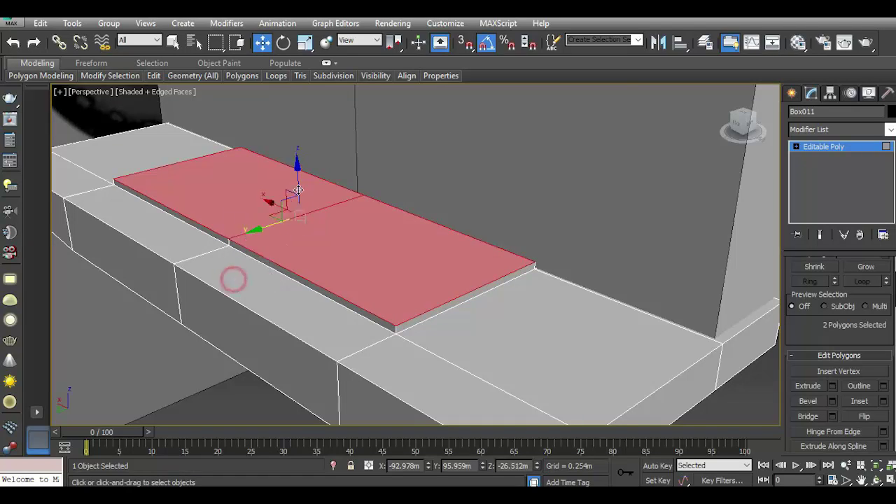
left_click_drag(298, 185, 299, 172)
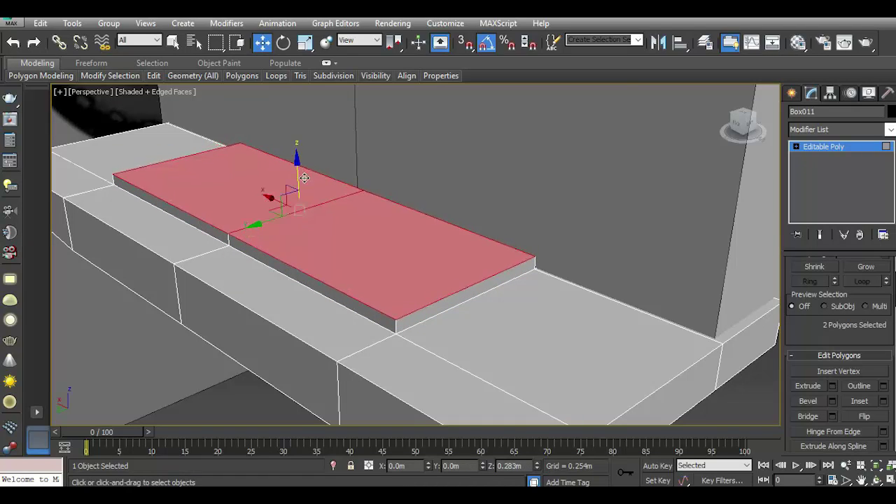
- Exit sub-object mode, deselect the step, and frame the truck front in the Left view
mouse_move(388, 277)
middle_mouse_down("alt")
mouse_move(490, 266)
mouse_move(546, 238)
middle_mouse_up("alt")
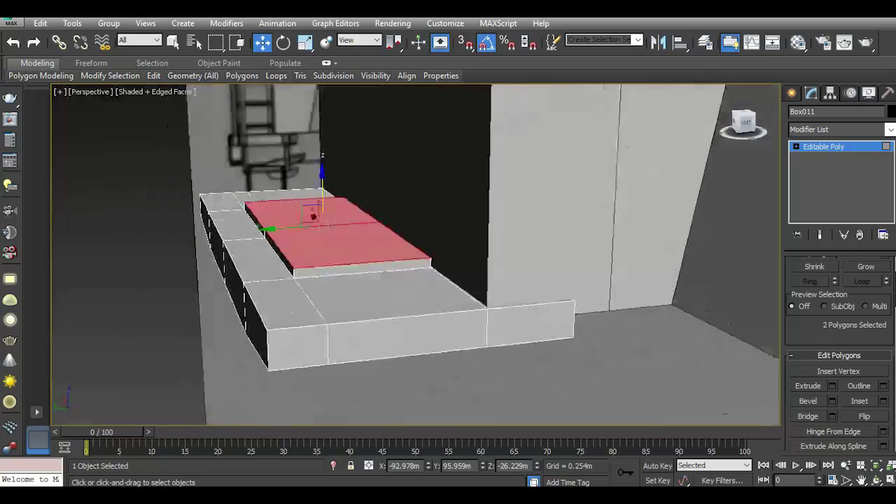
left_click_drag(743, 125, 769, 133)
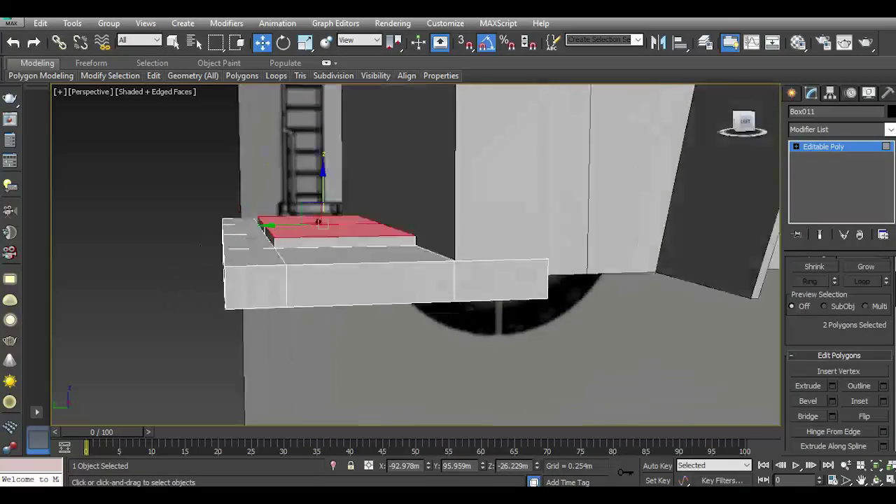
left_click(825, 147)
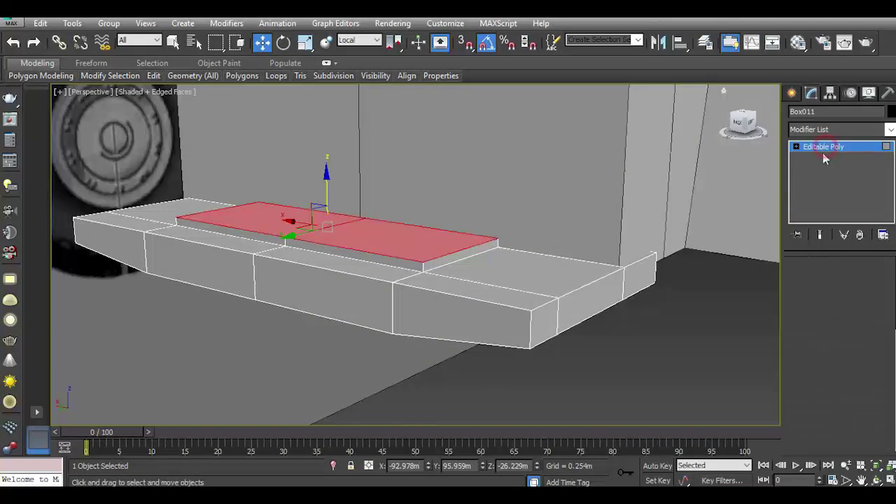
scroll(436, 315, "down", 5)
left_click(534, 367)
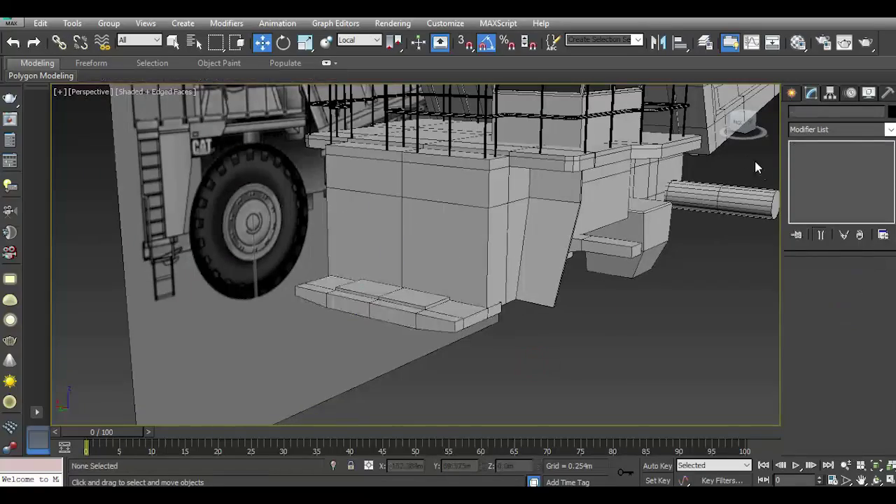
left_click_drag(744, 124, 743, 161)
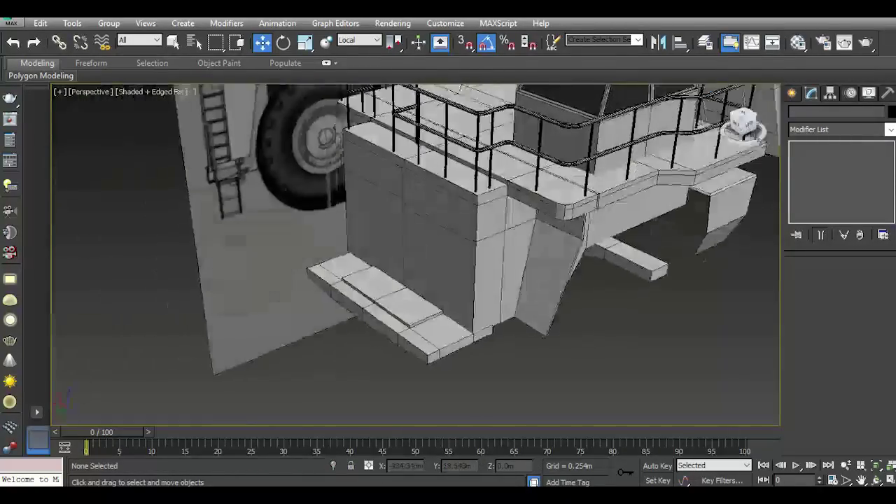
key("l")
scroll(580, 255, "down", 5)
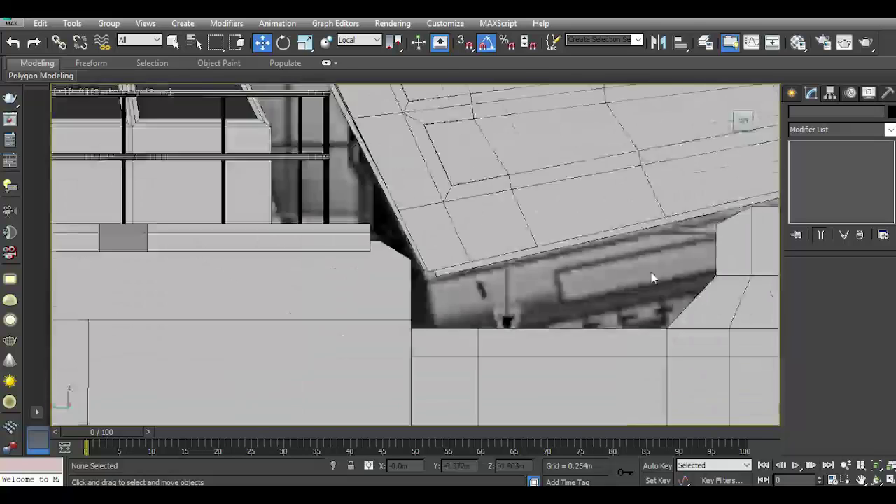
scroll(650, 277, "down", 3)
middle_click_drag(501, 324, 547, 295)
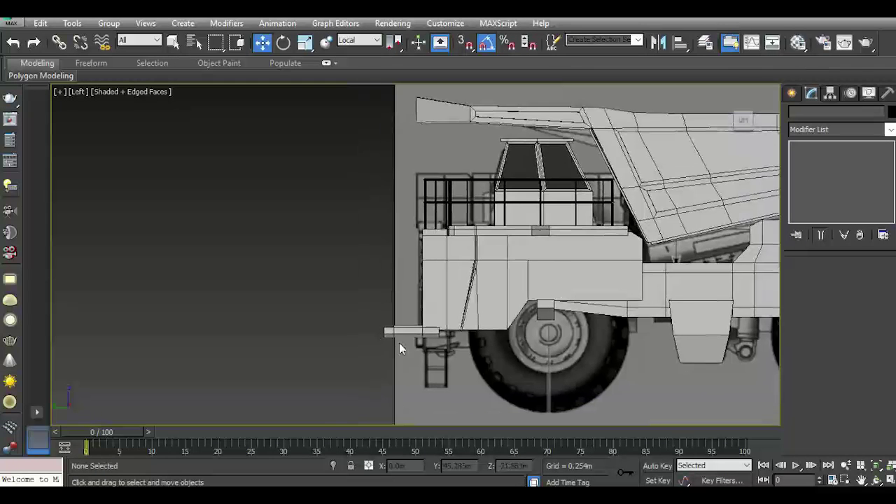
scroll(399, 343, "up", 4)
scroll(403, 343, "up", 4)
- Start a Line spline at the step's outer end, rising vertically to an angled bend
left_click(791, 93)
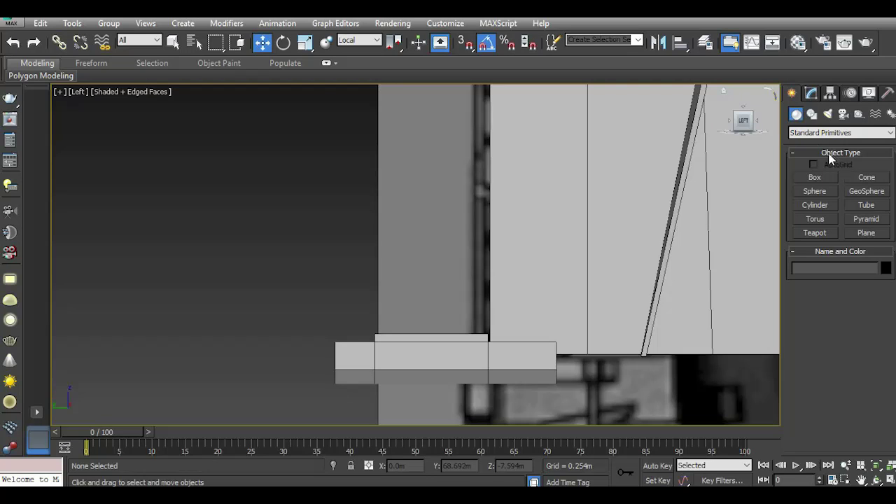
left_click(811, 115)
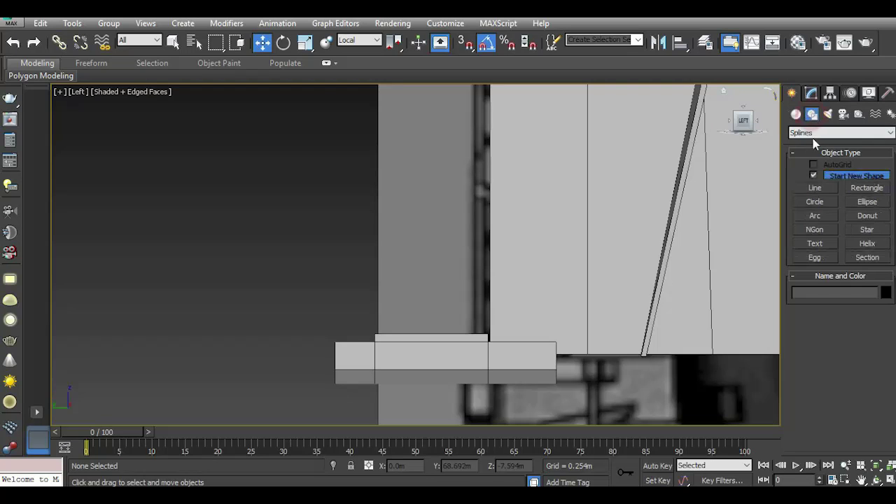
left_click(815, 188)
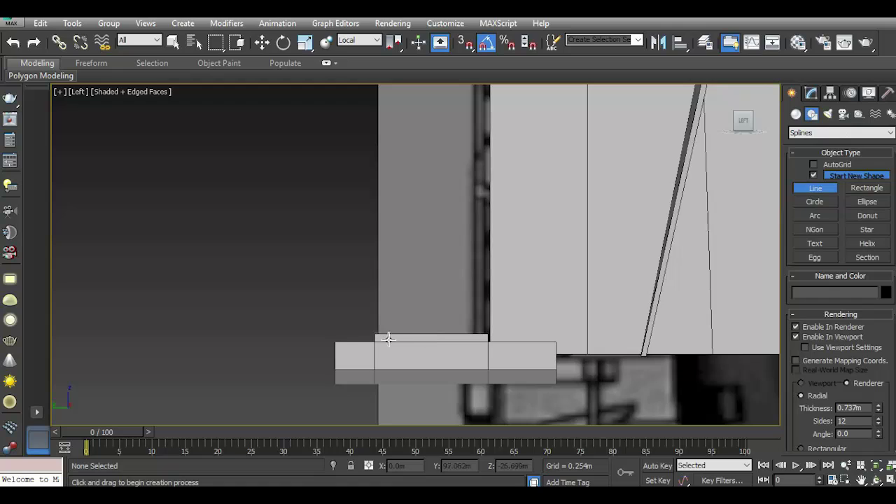
left_click(336, 341)
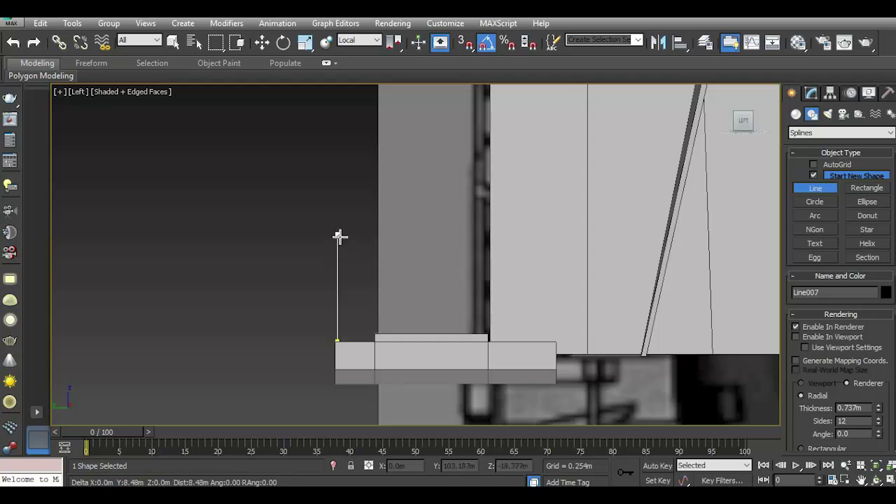
left_click(337, 240)
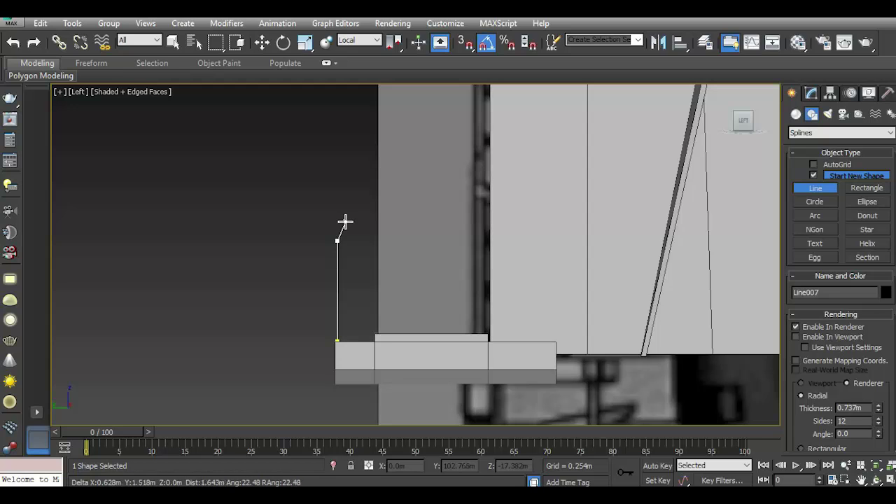
left_click(344, 220)
- Continue the line across the flat top, down the angled corner, and finish on the platform
scroll(371, 218, "up", 2)
scroll(368, 220, "up", 2)
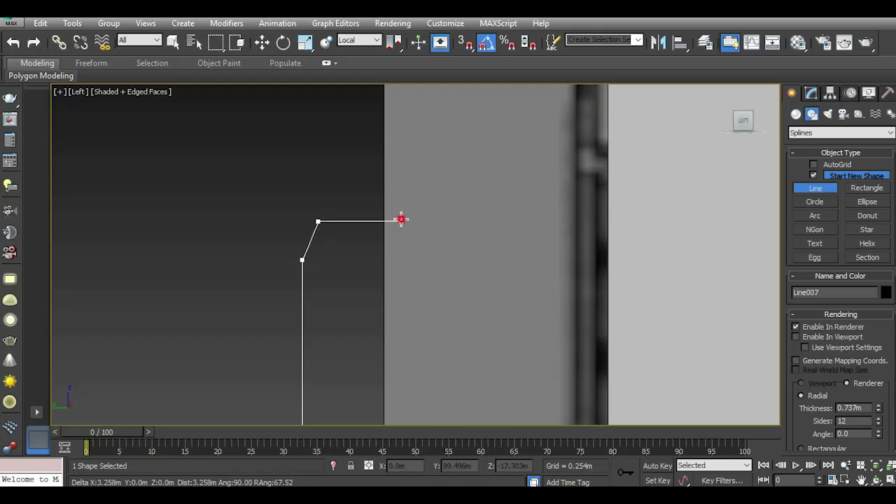
left_click(401, 220)
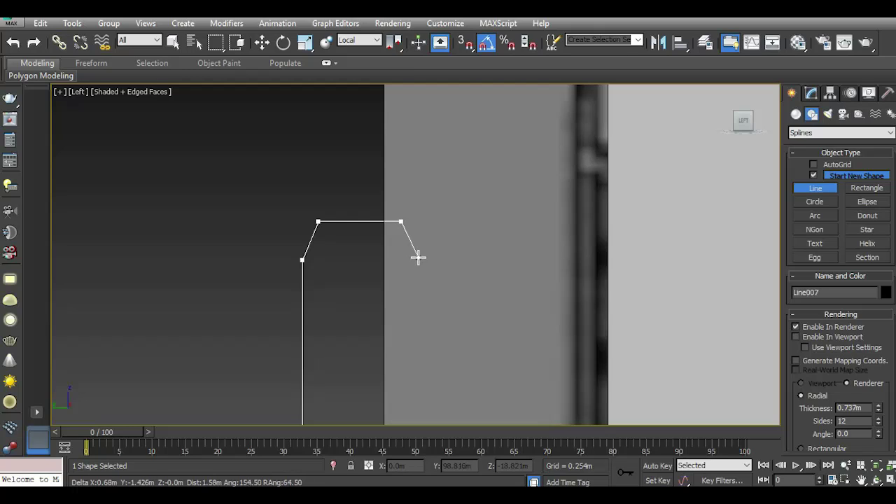
left_click(418, 256)
middle_click_drag(422, 303, 439, 205)
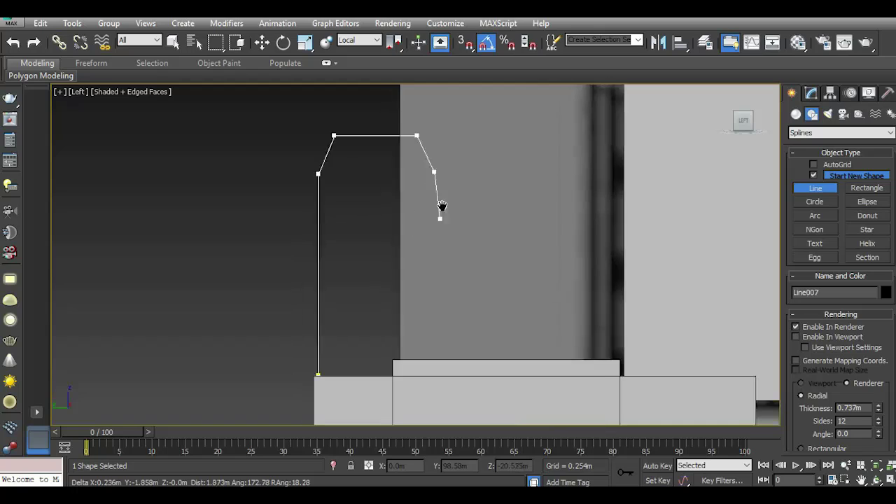
left_click(436, 361)
right_click(474, 326)
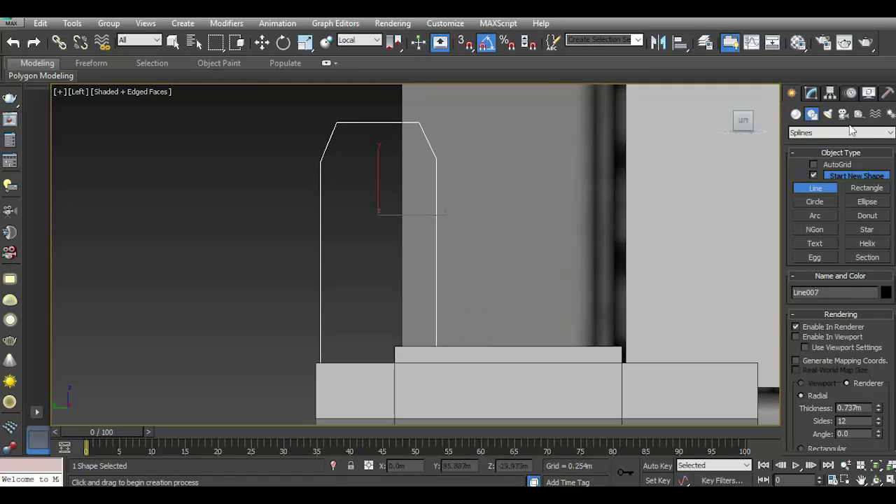
- Enter Line007's Vertex level and select the two top corner vertices for filleting
left_click(809, 93)
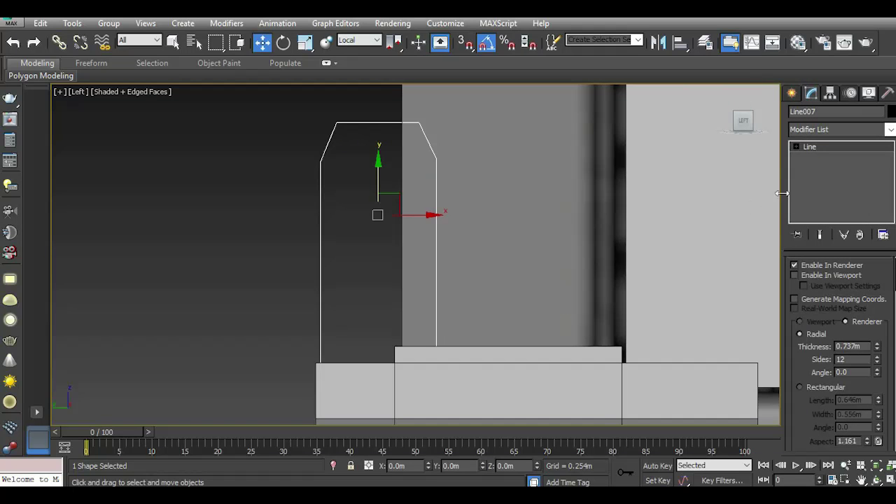
left_click(797, 146)
left_click(820, 156)
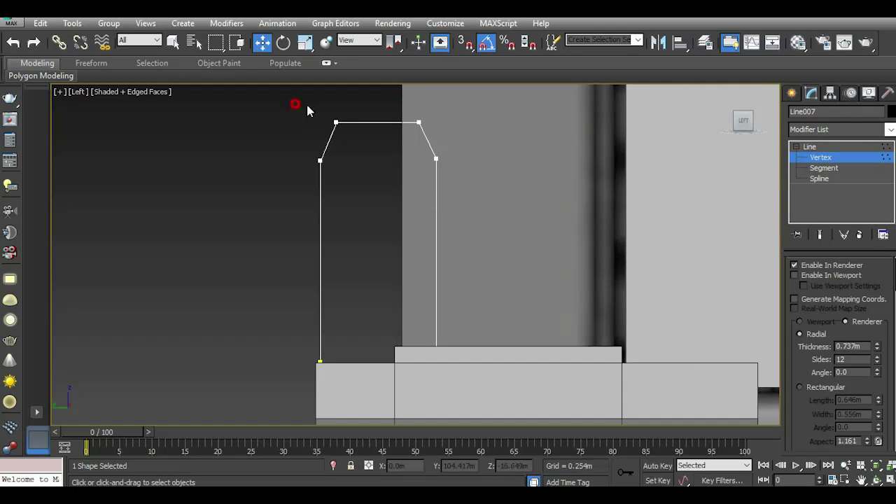
left_click_drag(293, 103, 521, 193)
scroll(883, 395, "down", 5)
scroll(883, 396, "down", 5)
scroll(884, 396, "down", 5)
left_click_drag(884, 415, 873, 386)
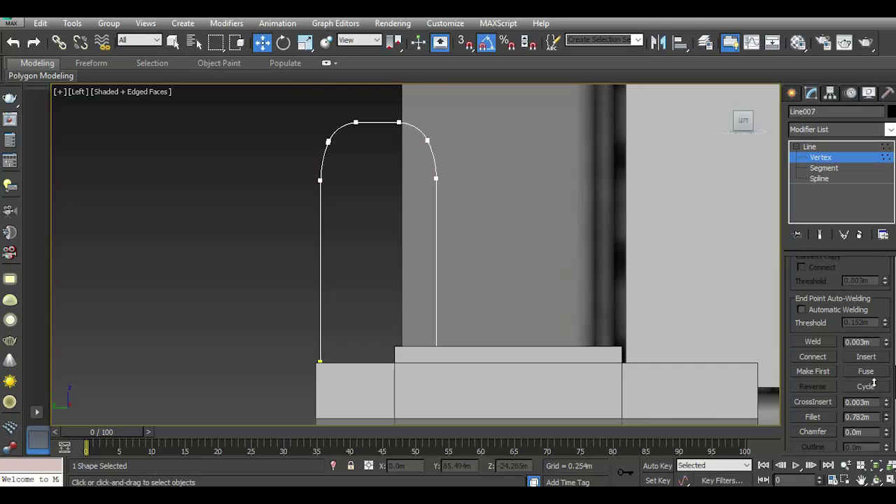
left_click(12, 45)
- Trial-fillet the top corners into an arc, then undo back to the angled outline
left_click_drag(297, 105, 490, 135)
left_click(490, 136)
left_click_drag(285, 106, 469, 141)
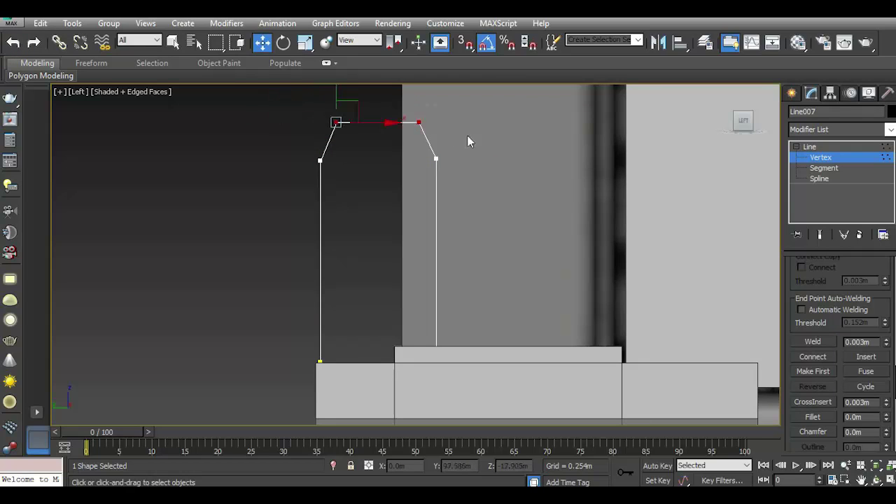
left_click_drag(887, 417, 871, 375)
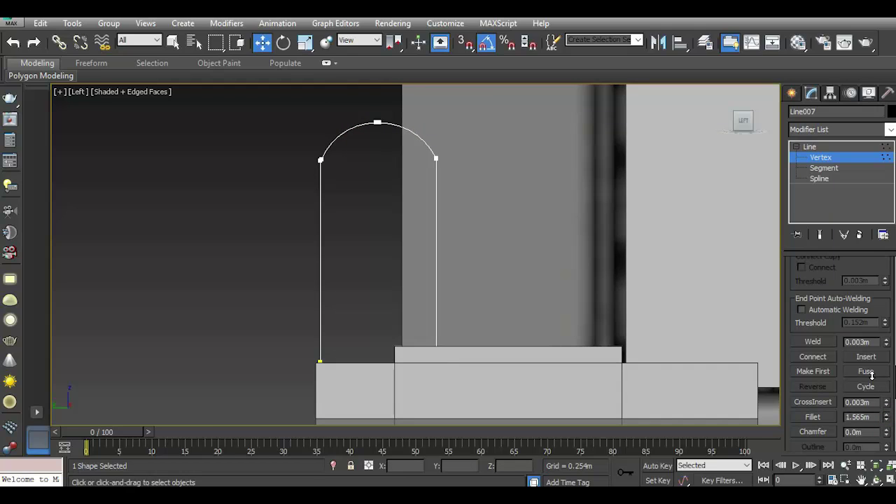
left_click_drag(871, 376, 865, 345)
left_click_drag(301, 143, 455, 193)
left_click_drag(885, 417, 883, 401)
left_click(12, 43)
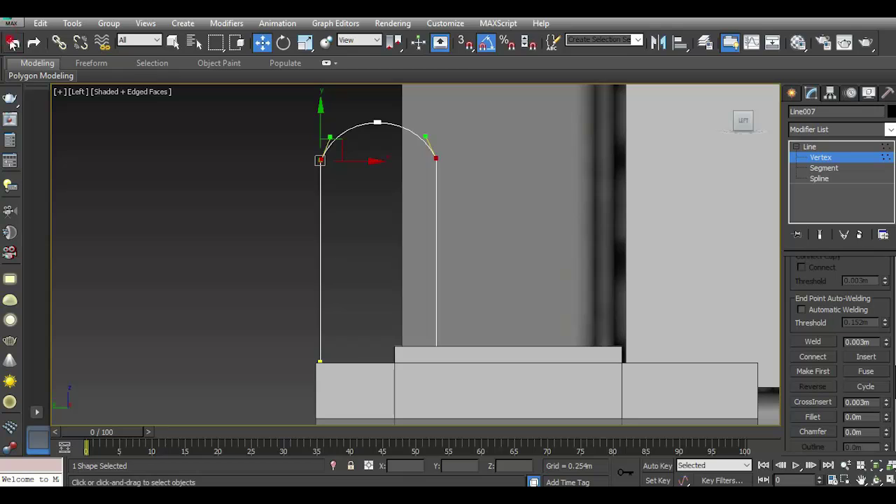
left_click(12, 44)
left_click(13, 43)
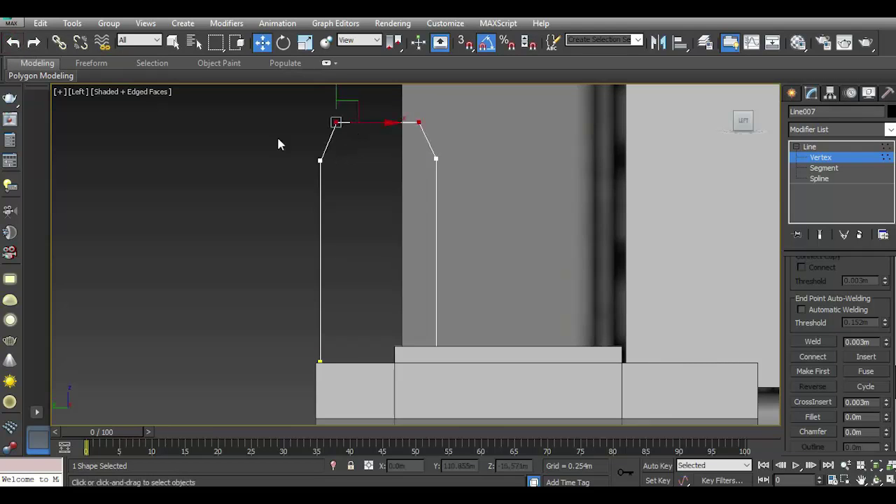
- Lower the two side vertices and fillet the top corners about 1.6m into an even arch
left_click_drag(885, 417, 854, 370)
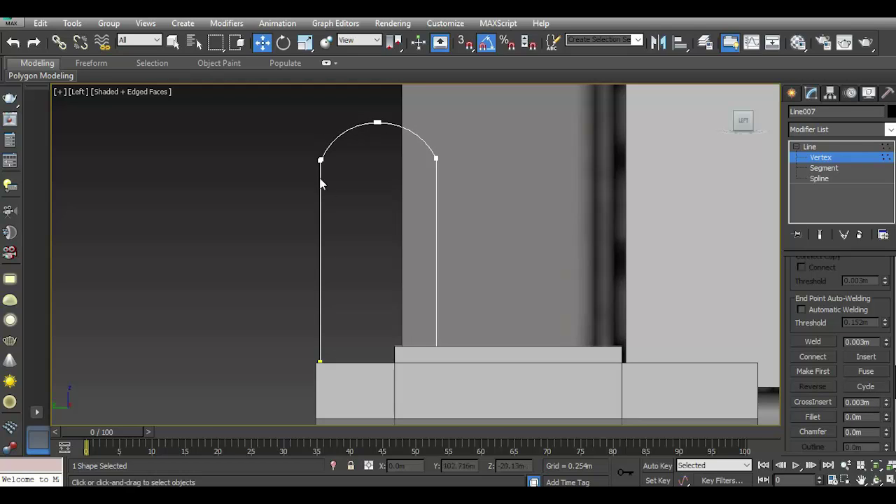
mouse_move(41, 76)
left_click_drag(300, 147, 482, 196)
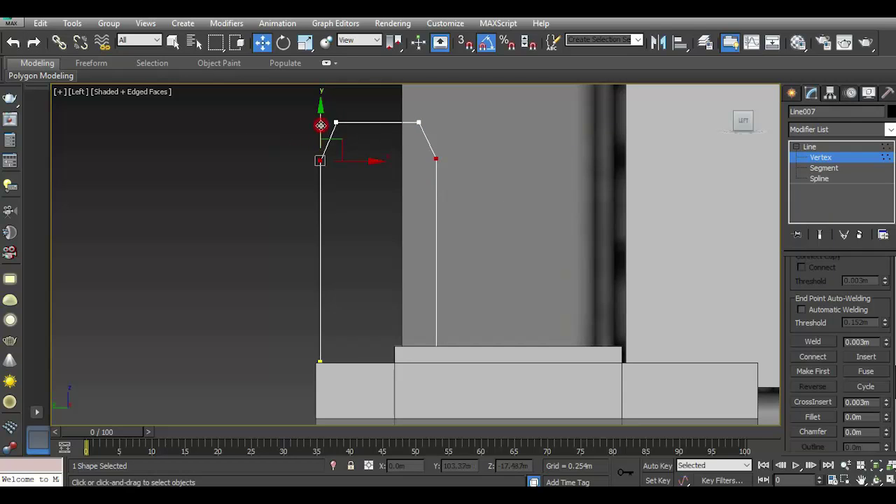
left_click_drag(324, 125, 323, 152)
left_click_drag(247, 105, 434, 137)
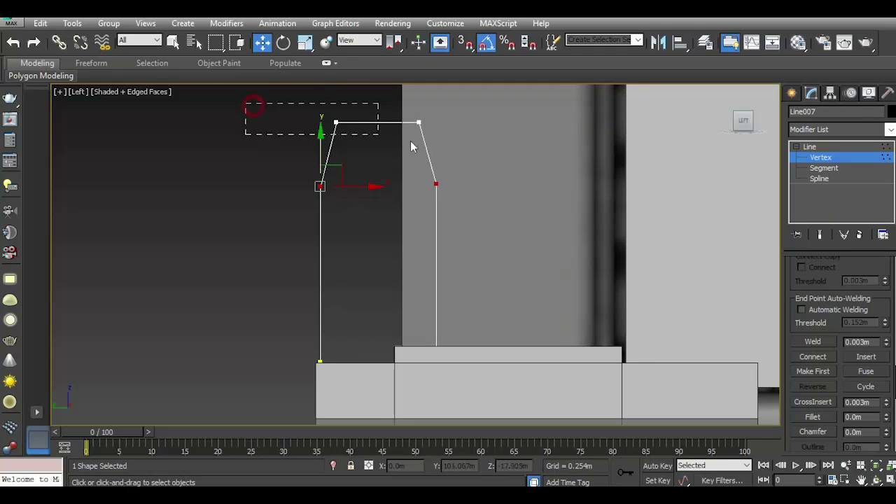
left_click_drag(880, 413, 866, 364)
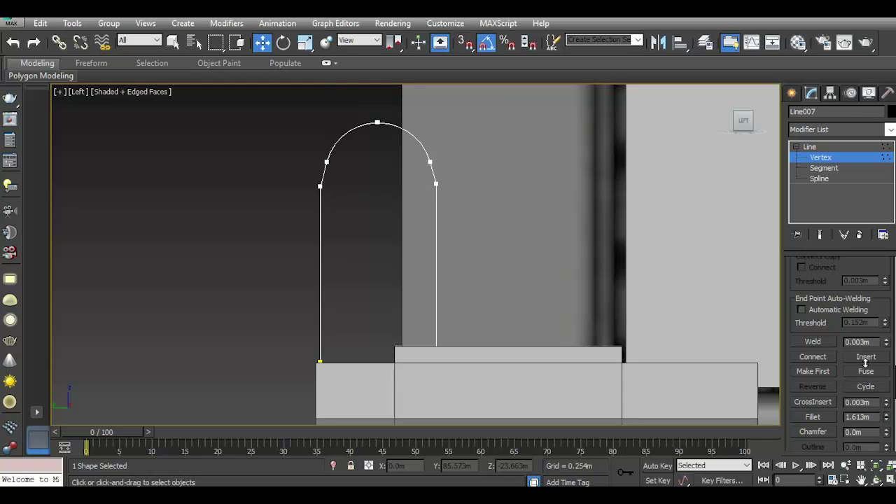
left_click(837, 147)
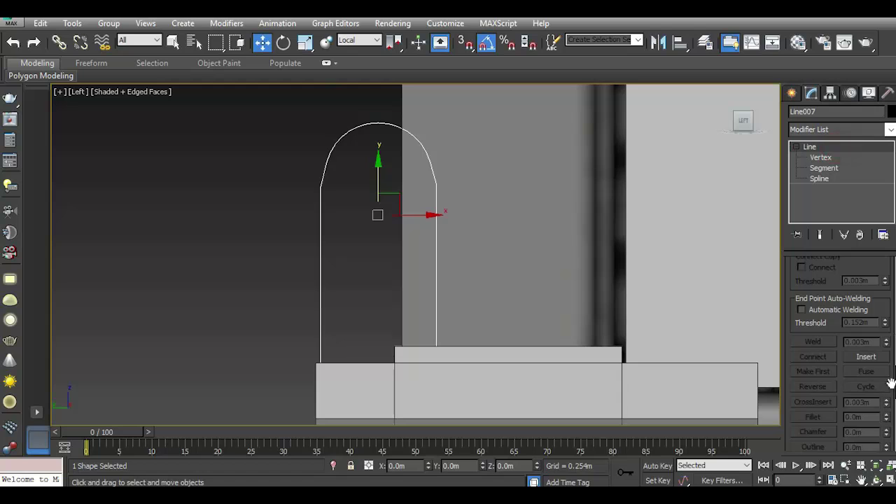
- Enable viewport rendering on the arch line and set its tube thickness to 0.553m
scroll(860, 275, "up", 5)
scroll(860, 275, "up", 5)
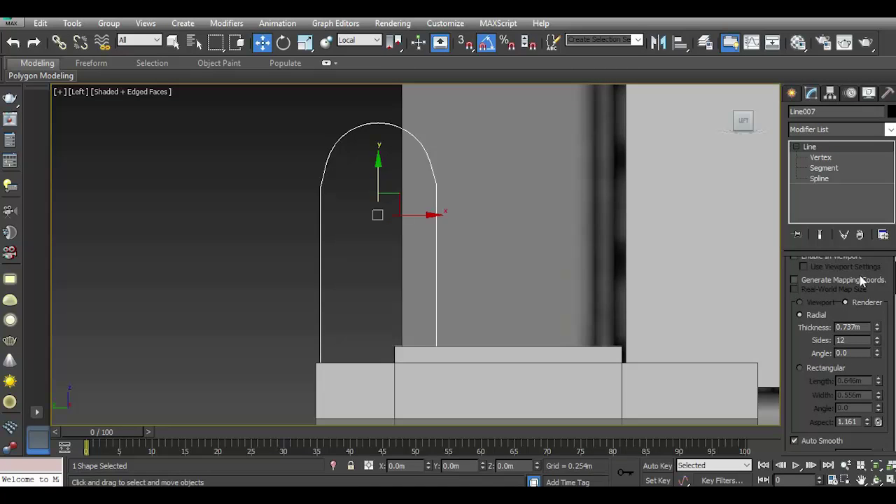
left_click_drag(846, 291, 836, 346)
left_click(817, 287)
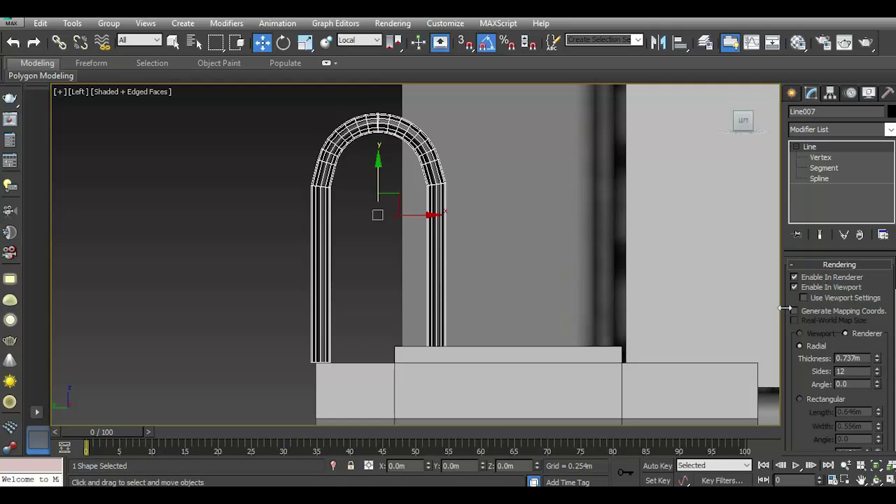
left_click_drag(877, 360, 878, 377)
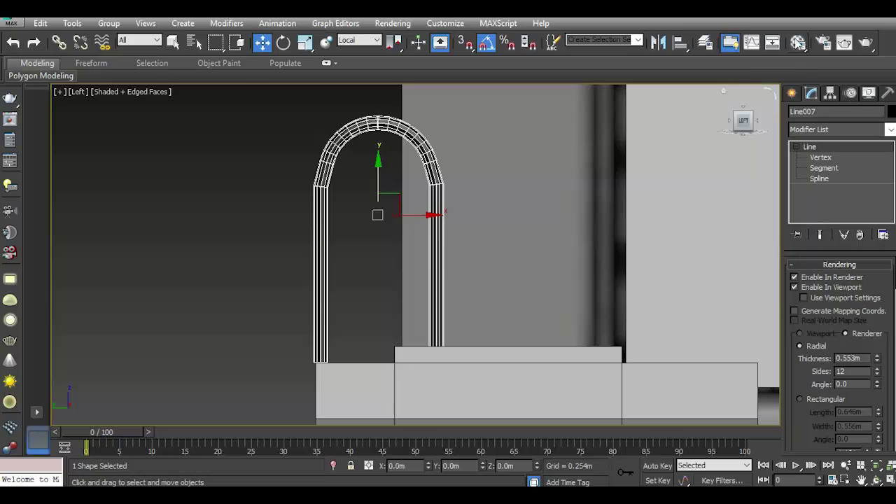
- Briefly check the Material Editor, then view the arch in perspective from above the truck
left_click(798, 42)
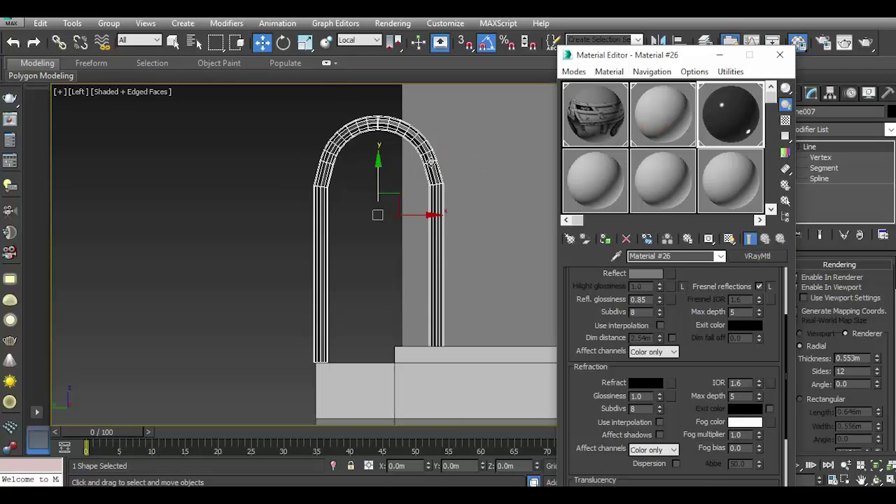
left_click(780, 55)
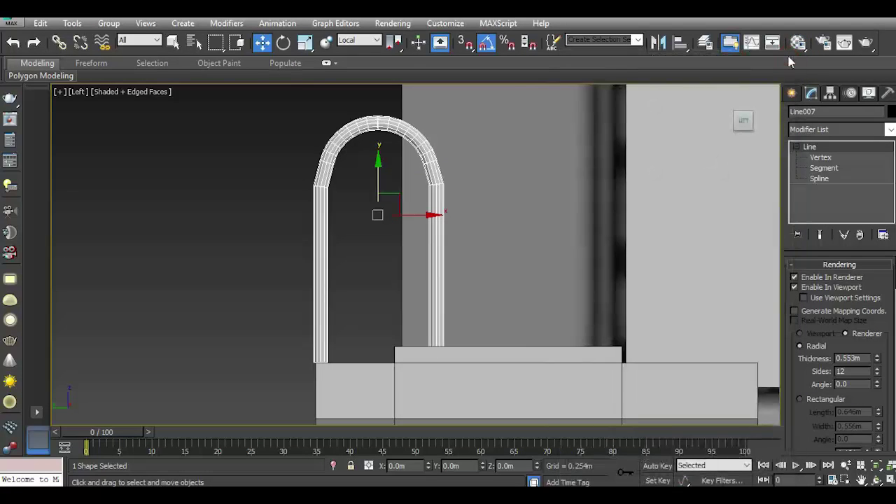
key("p")
scroll(422, 259, "down", 3)
scroll(422, 259, "down", 3)
scroll(441, 263, "down", 3)
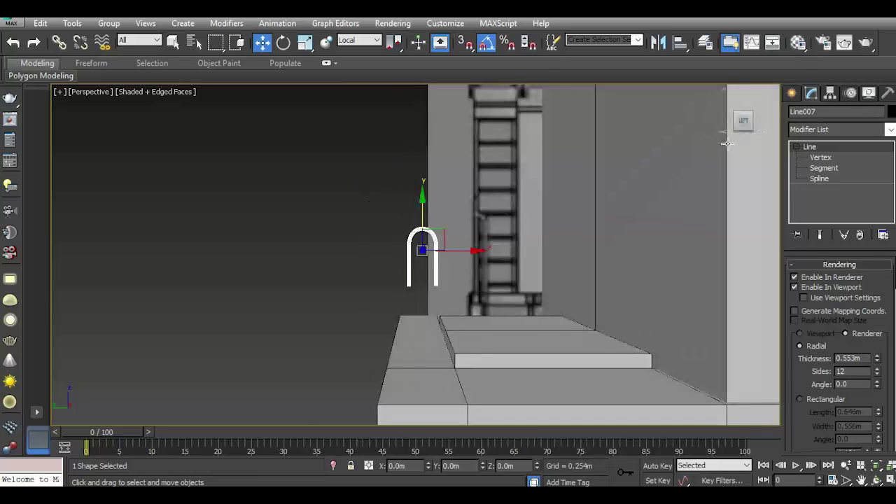
left_click_drag(735, 125, 343, 264)
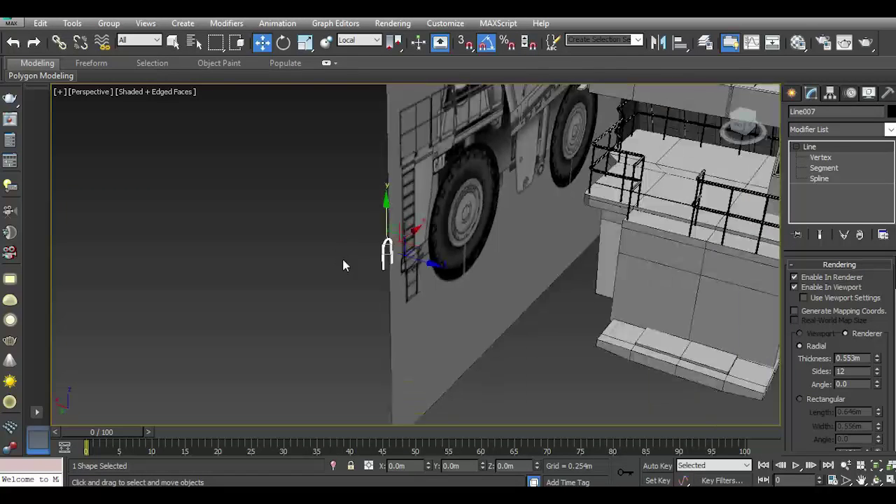
- Move the arch onto the platform edge, rotate it 90° about Z, and slide it along the platform
middle_click_drag(343, 264, 396, 275, "alt")
left_click_drag(413, 265, 637, 315)
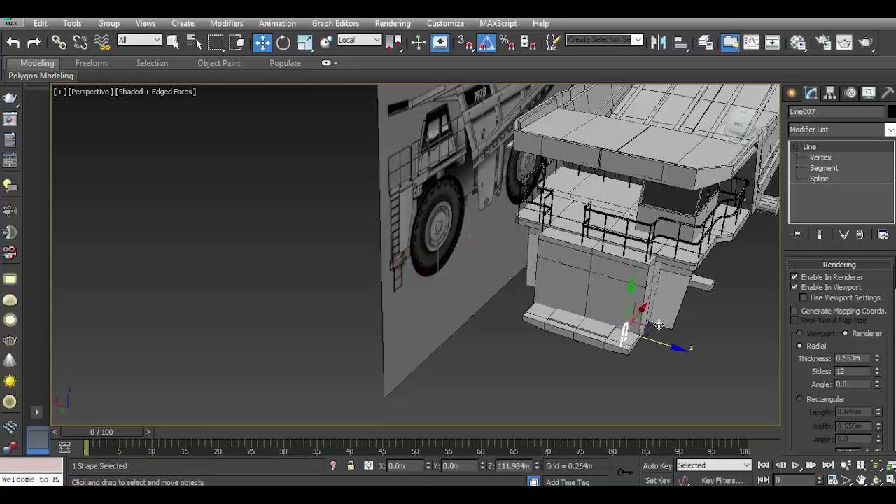
scroll(621, 343, "up", 5)
scroll(621, 343, "up", 3)
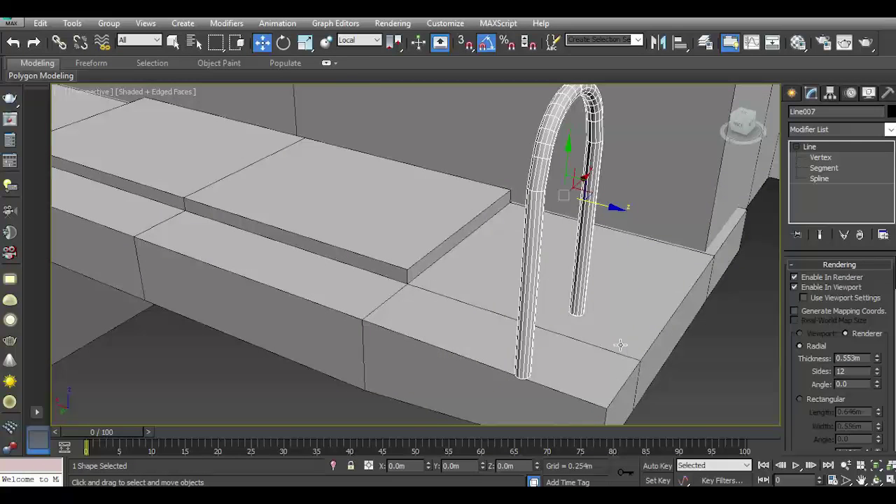
left_click(283, 42)
left_click_drag(556, 213, 559, 215)
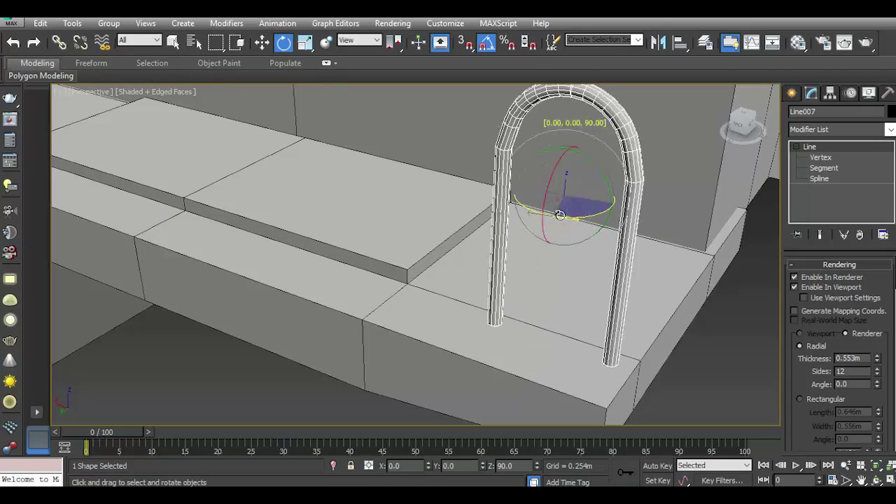
left_click(261, 42)
mouse_move(575, 185)
left_mouse_down()
mouse_move(567, 206)
mouse_move(550, 191)
left_mouse_up()
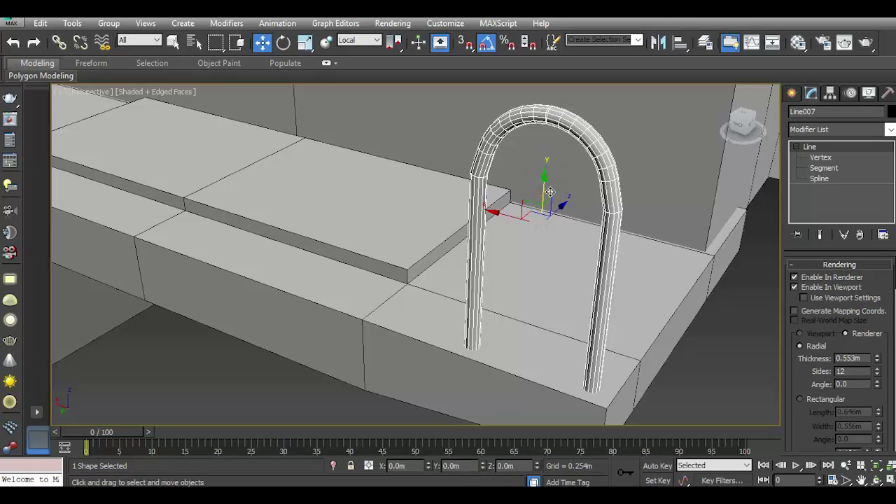
- Check the arch from the Left view and nudge it slightly along Z
scroll(443, 215, "down", 5)
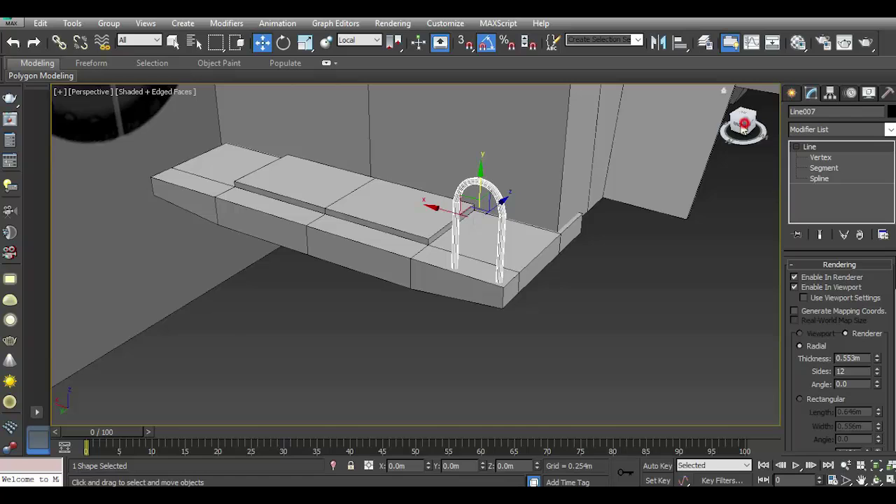
left_click(744, 124)
key("l")
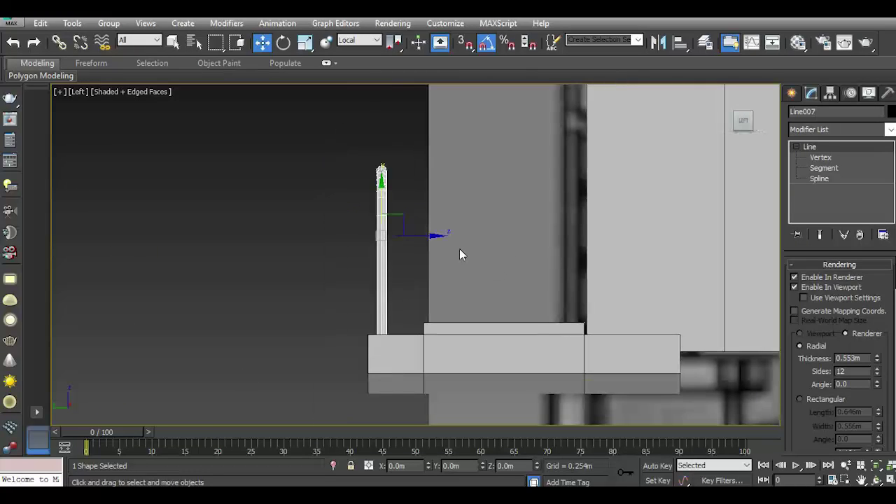
scroll(394, 280, "down", 5)
scroll(406, 277, "up", 1)
scroll(410, 276, "up", 2)
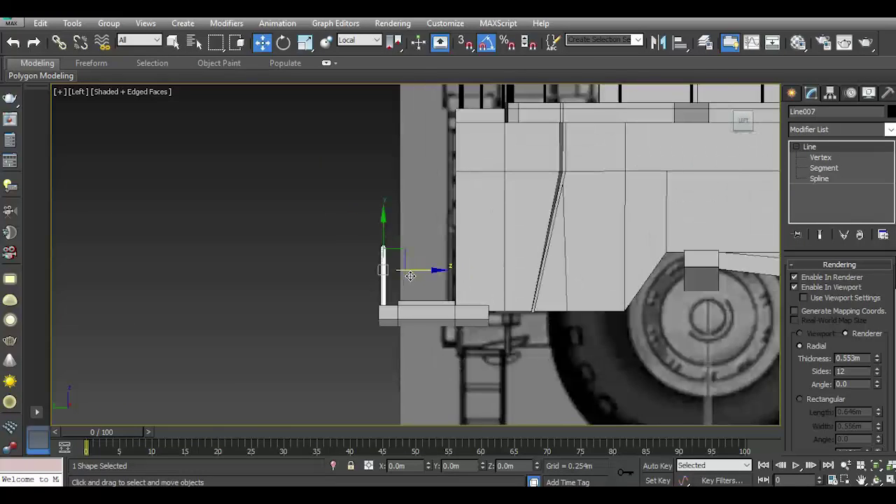
scroll(410, 275, "up", 3)
left_click_drag(393, 264, 396, 266)
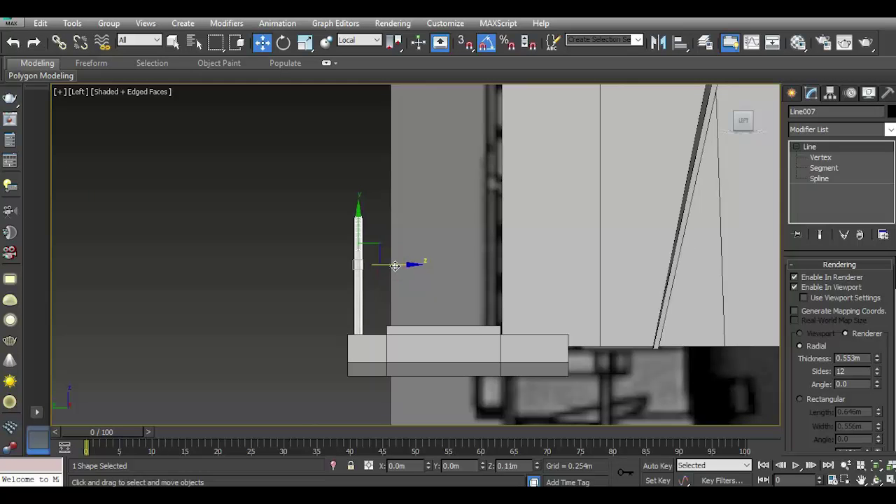
- Raise the arch's top vertices along Z in perspective to make the arch taller
key("p")
scroll(397, 269, "down", 3)
left_click_drag(742, 121, 686, 200)
scroll(559, 232, "down", 5)
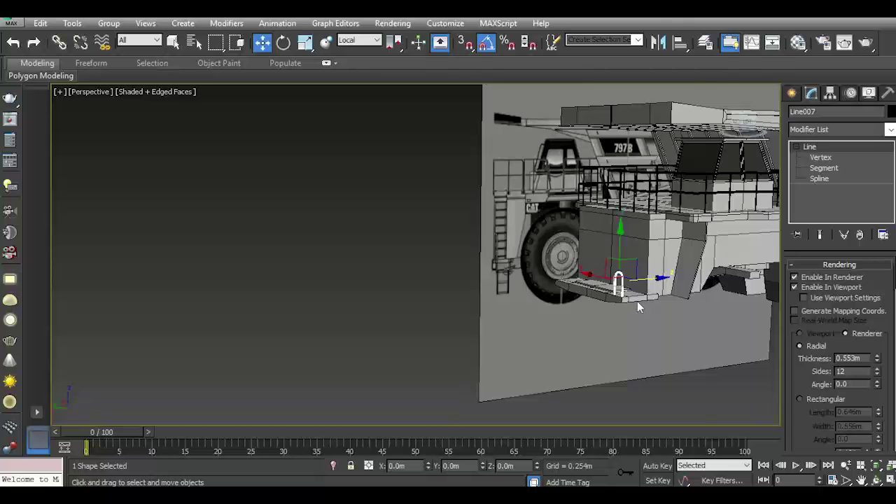
scroll(609, 284, "up", 5)
scroll(609, 284, "up", 3)
left_click(819, 158)
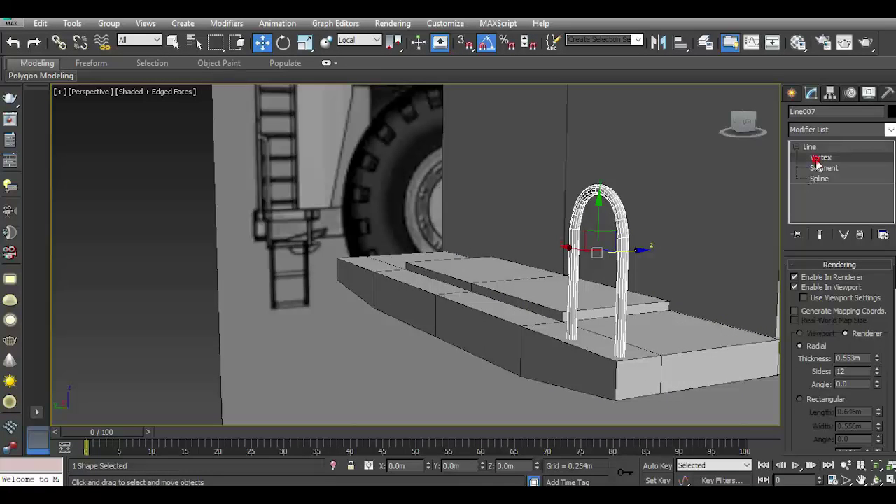
left_click_drag(702, 287, 700, 283)
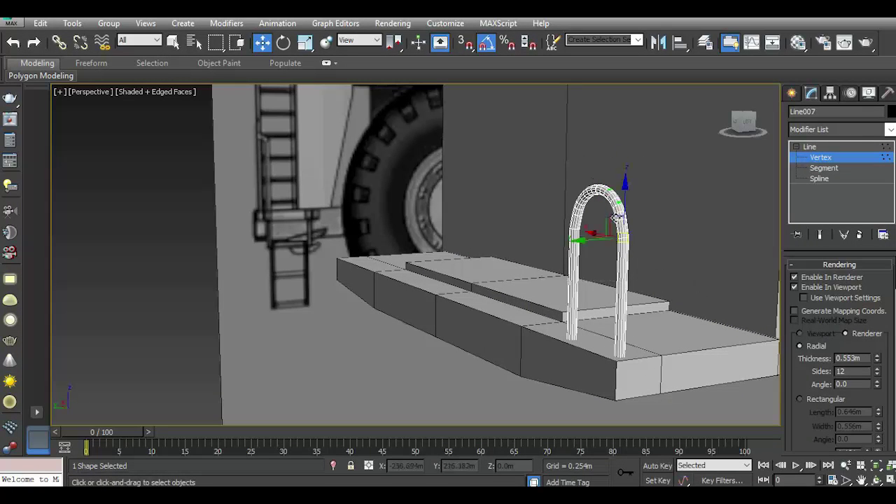
left_click_drag(622, 190, 620, 165)
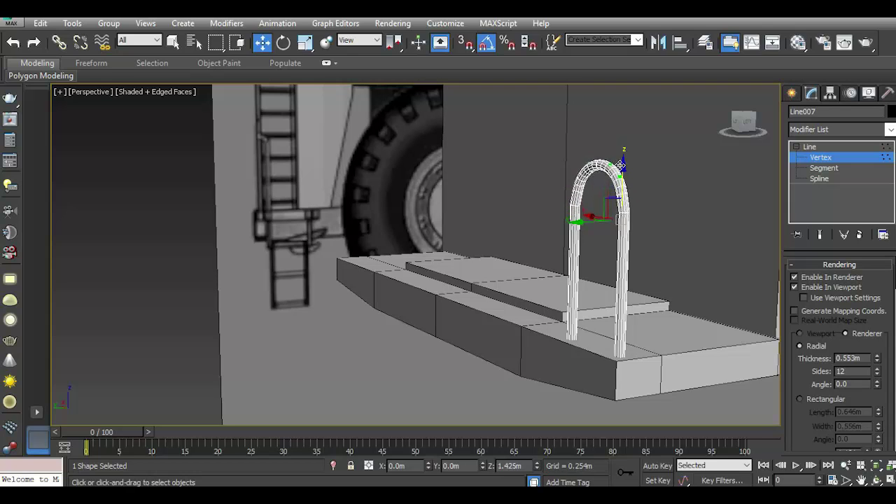
left_click(810, 147)
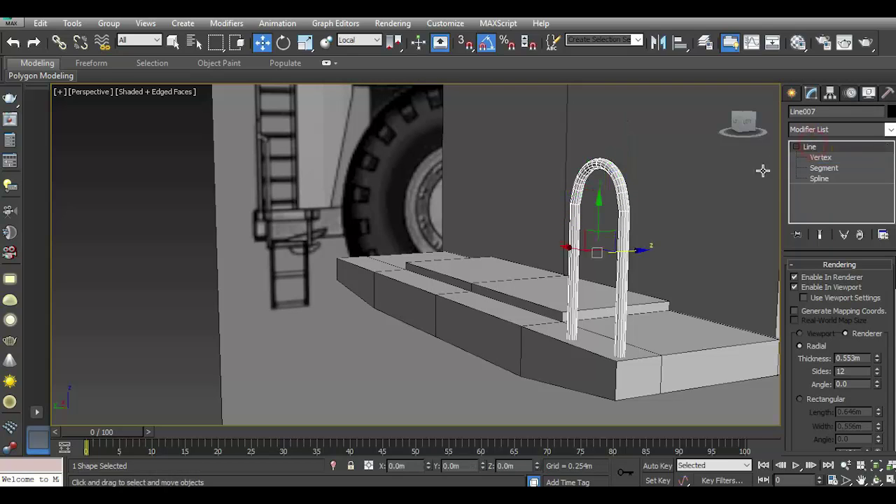
- Shift-drag a copy of the arch sideways along X and confirm the clone
left_click_drag(623, 251, 733, 244, "shift")
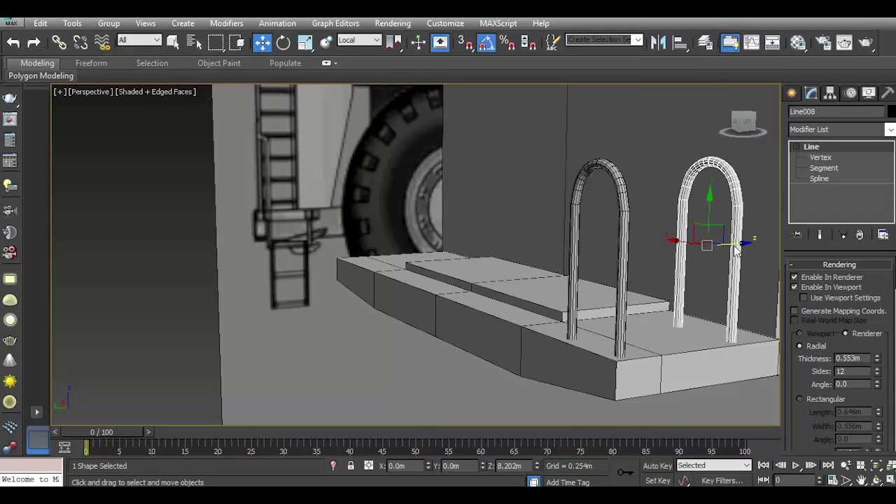
left_click(456, 306)
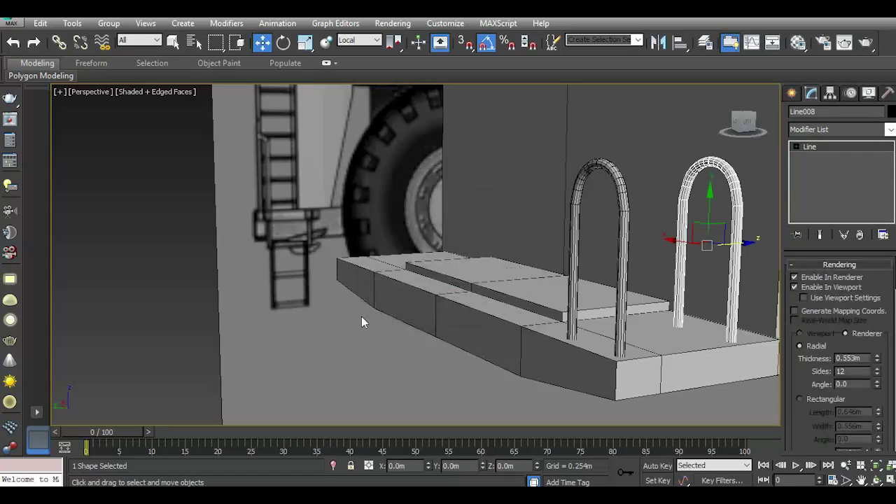
scroll(361, 316, "down", 5)
left_click(495, 355)
- Orbit to the step, then switch to the Back view with plain object selection
left_click_drag(744, 125, 474, 278)
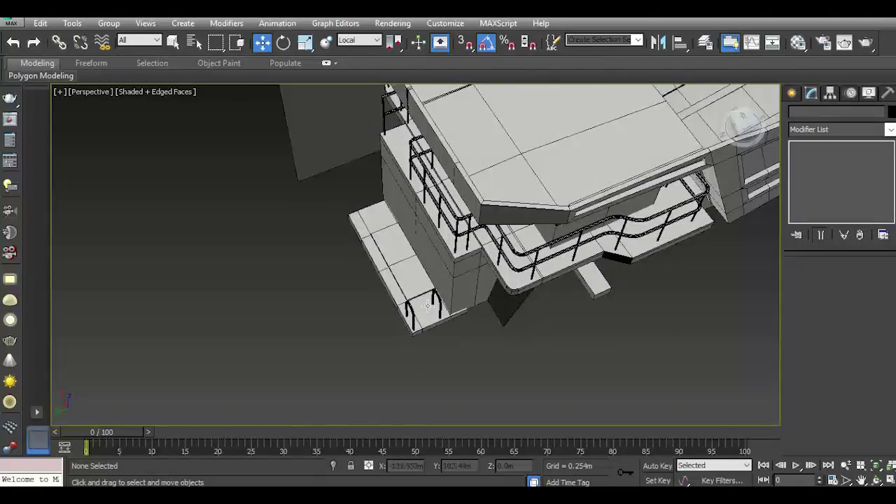
scroll(426, 306, "up", 5)
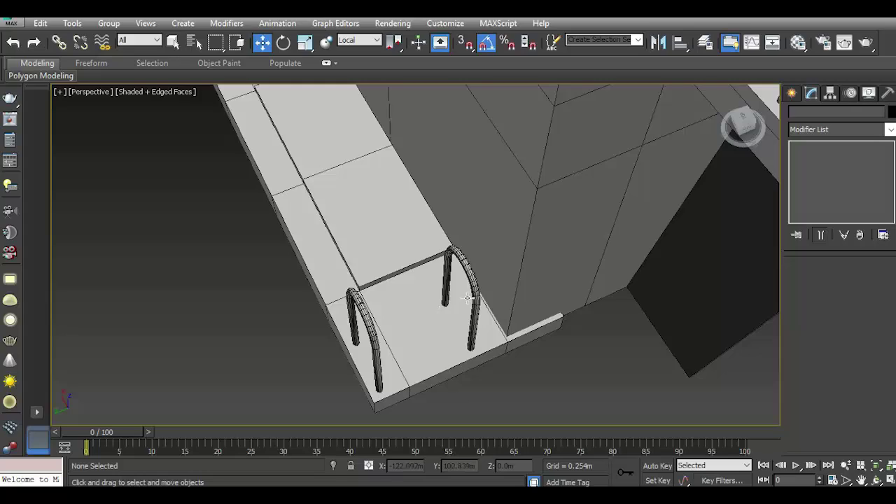
scroll(467, 298, "down", 4)
scroll(535, 339, "down", 1)
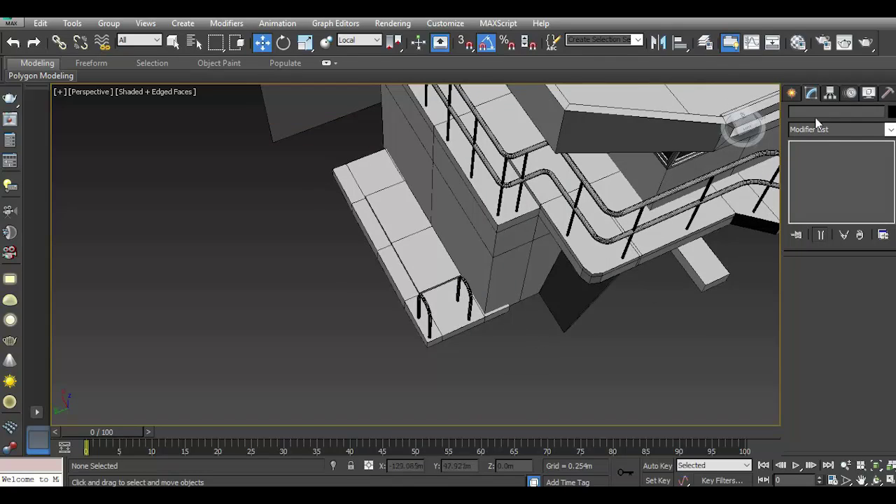
left_click(745, 122)
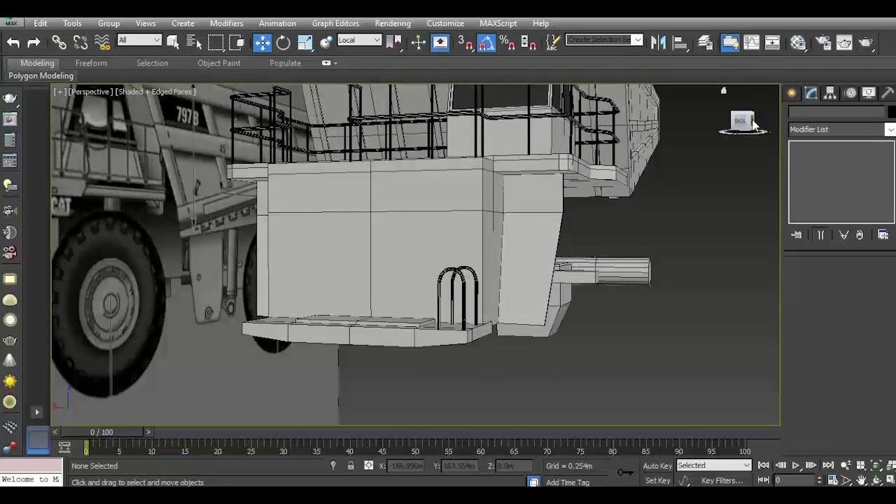
key("k")
key("q")
left_click(399, 301)
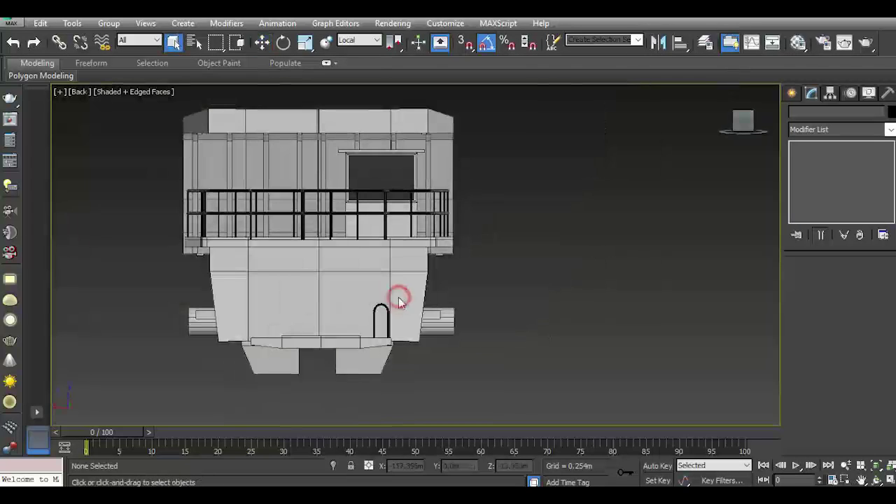
- Pan the Back view to centre the cab base and turn on the construction grid
key("F3")
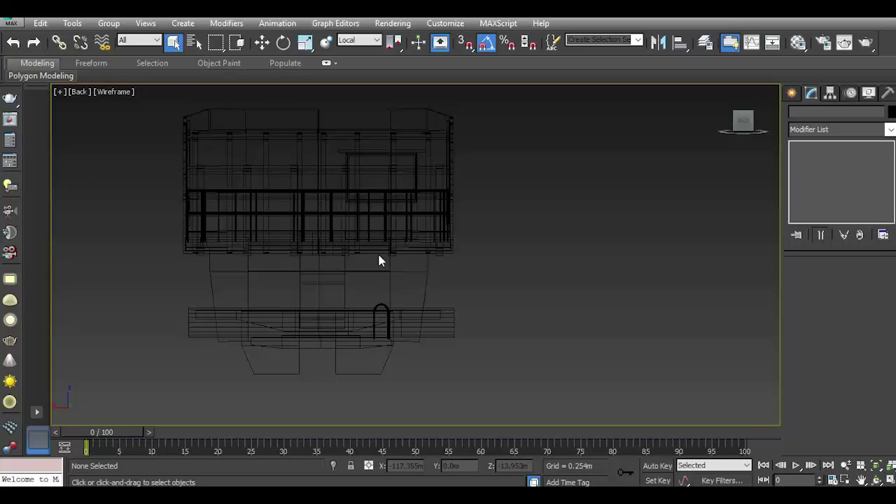
middle_click_drag(352, 347, 437, 342)
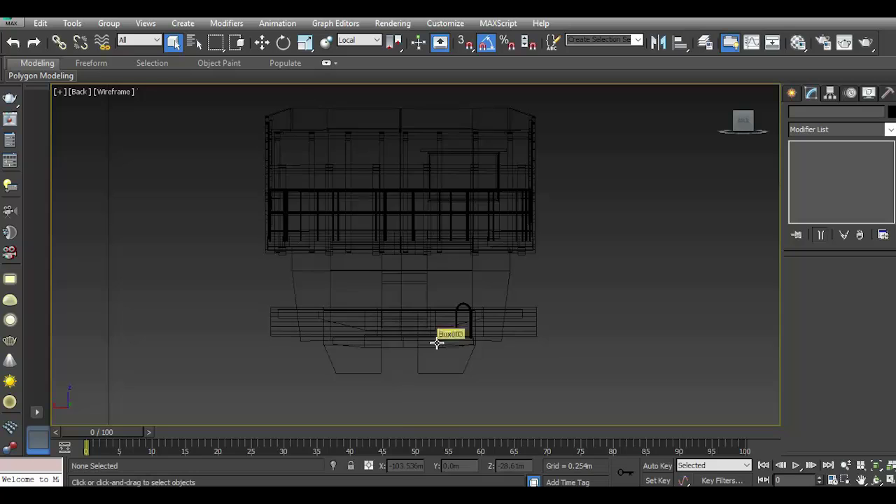
key("F3")
middle_click_drag(657, 374, 548, 360)
key("g")
scroll(392, 357, "up", 3)
middle_click_drag(407, 352, 452, 359)
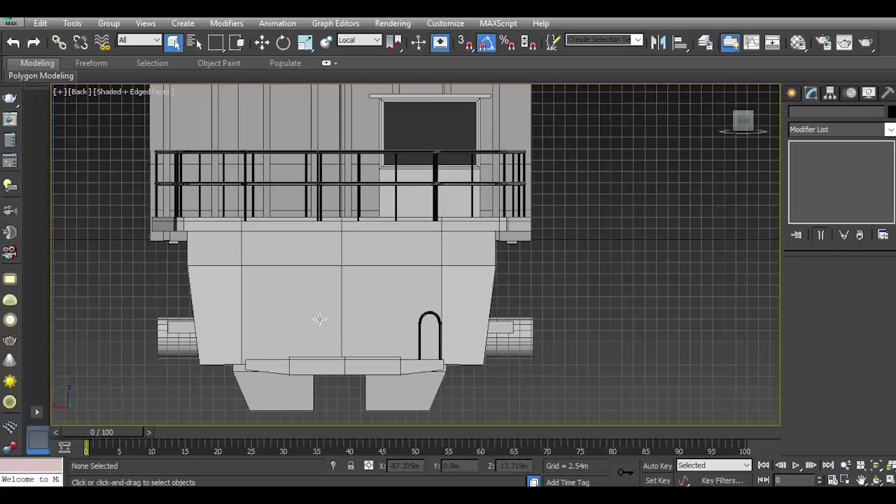
middle_click_drag(319, 319, 310, 312)
- Draw a renderable line with a vertical leg, a short flat top and a long diagonal descent
left_click(792, 93)
left_click(814, 188)
left_click(814, 333)
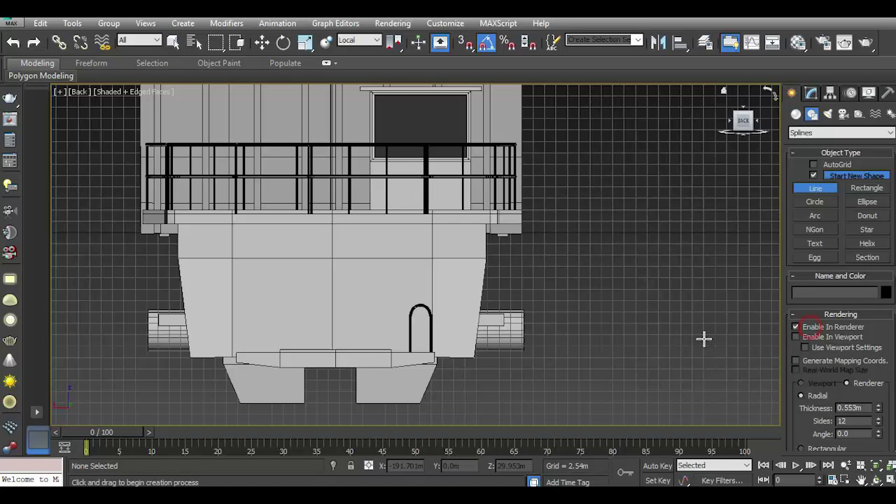
left_click(555, 358)
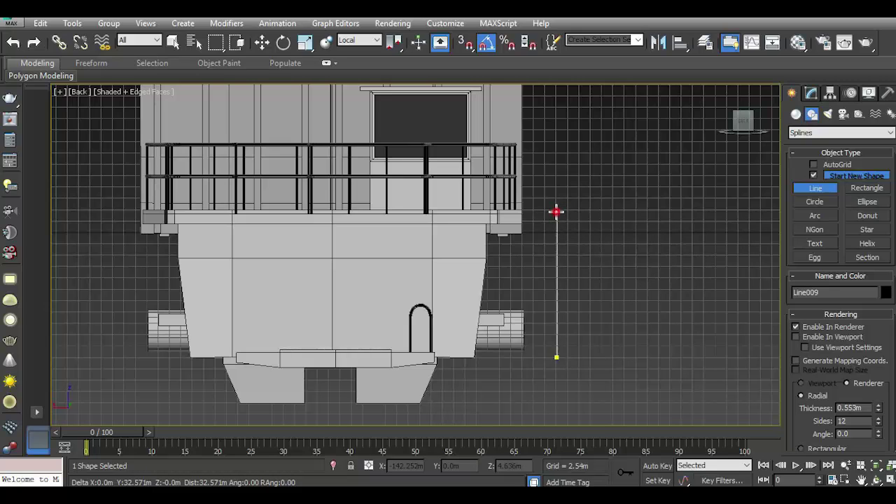
left_click(556, 212)
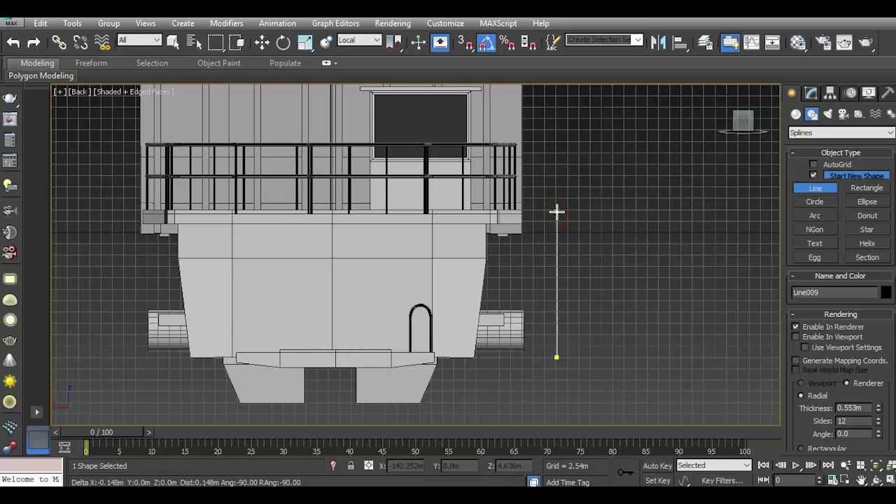
middle_click_drag(627, 224, 586, 226)
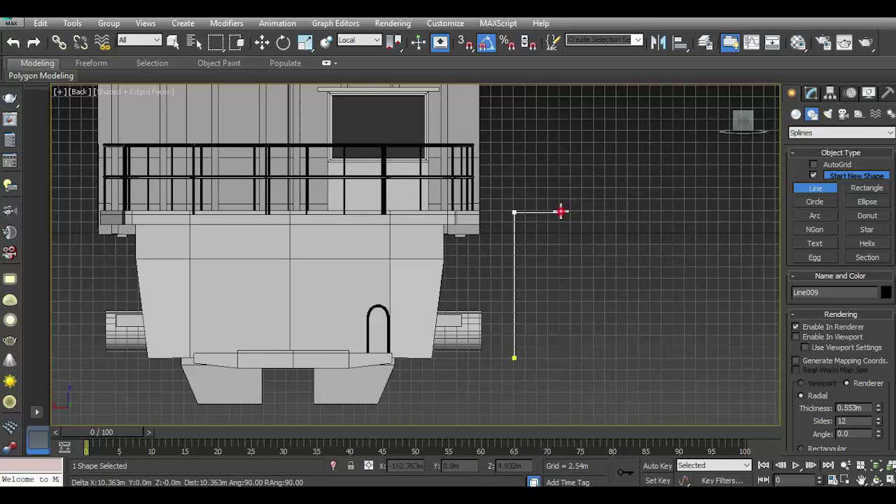
left_click(561, 211)
middle_click_drag(679, 354, 590, 350)
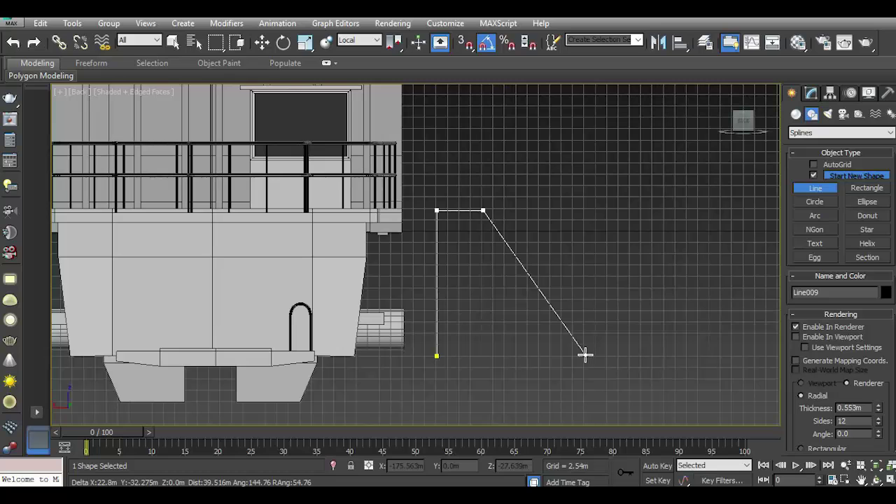
left_click(584, 354)
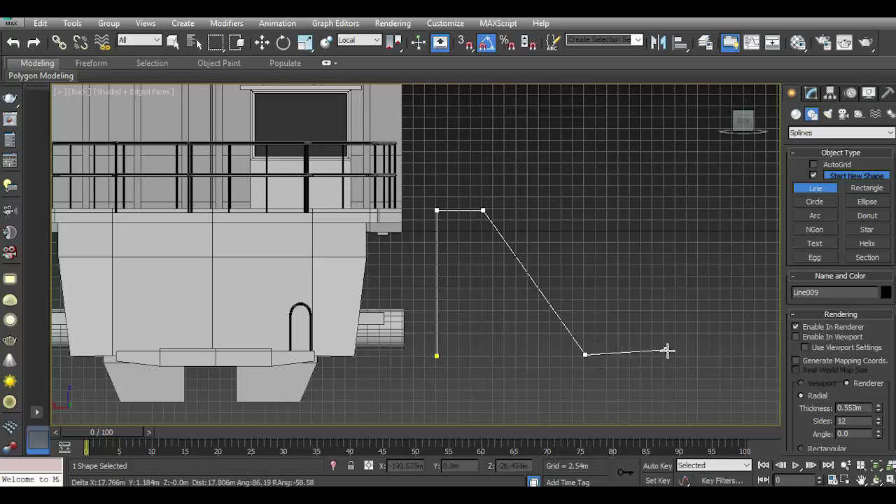
right_click(693, 356)
left_click(811, 98)
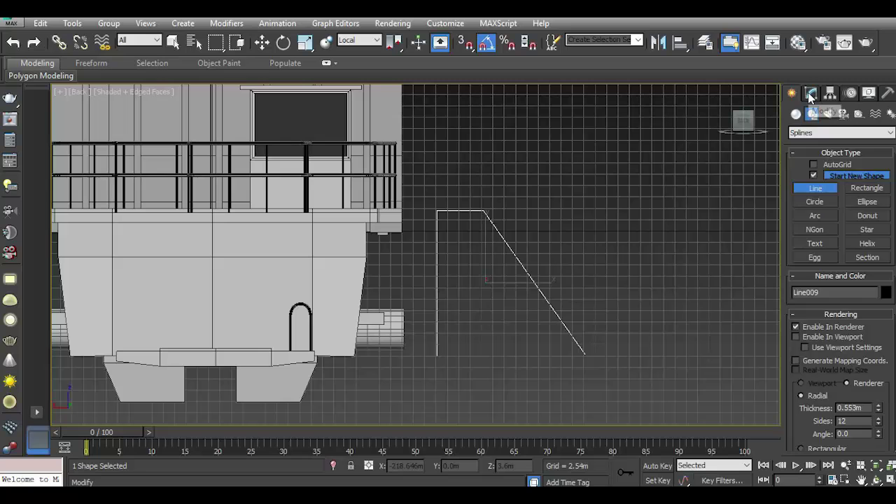
- In perspective, move Line009 down to the front step, undoing an accidental step edit
left_click(262, 42)
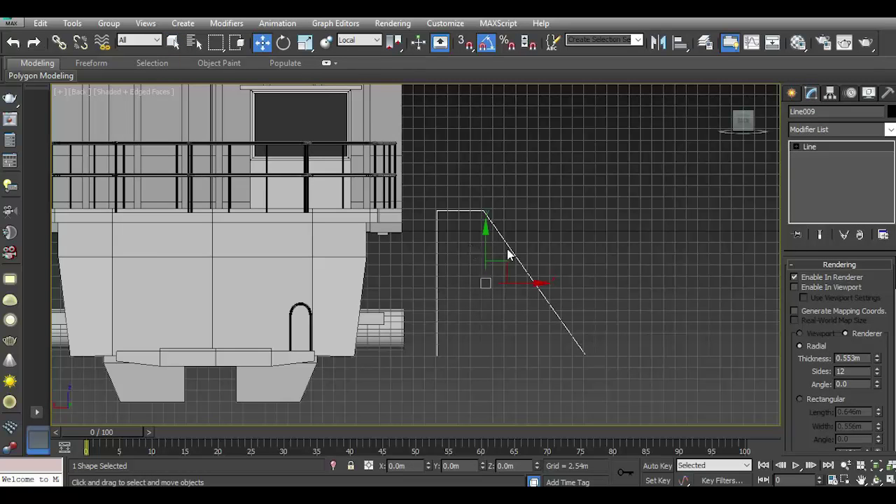
key("p")
scroll(615, 221, "down", 3)
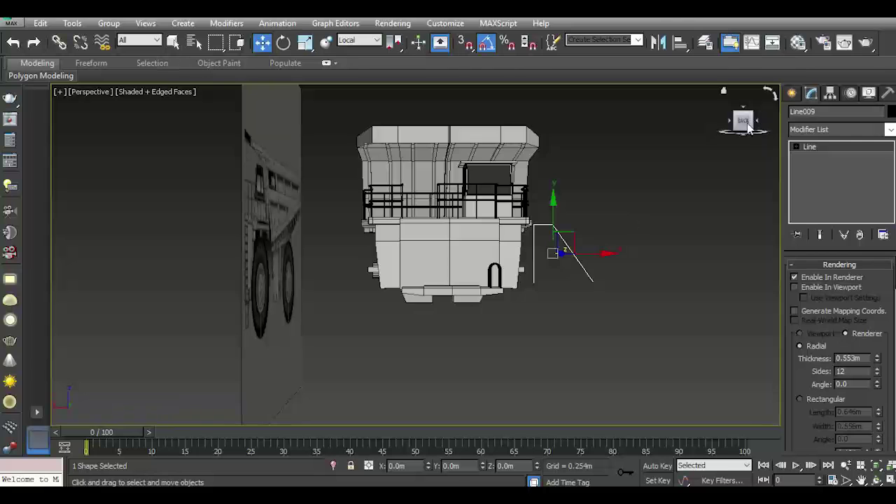
middle_click_drag(635, 215, 523, 312, "alt")
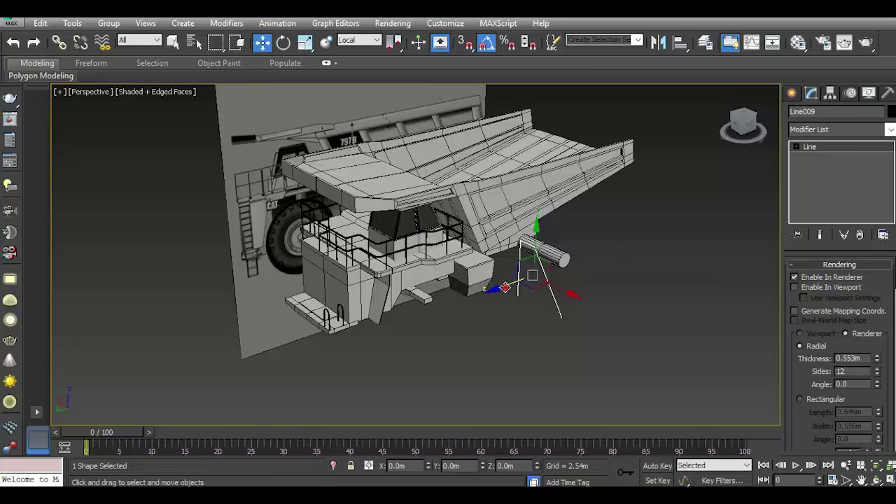
left_click(311, 308)
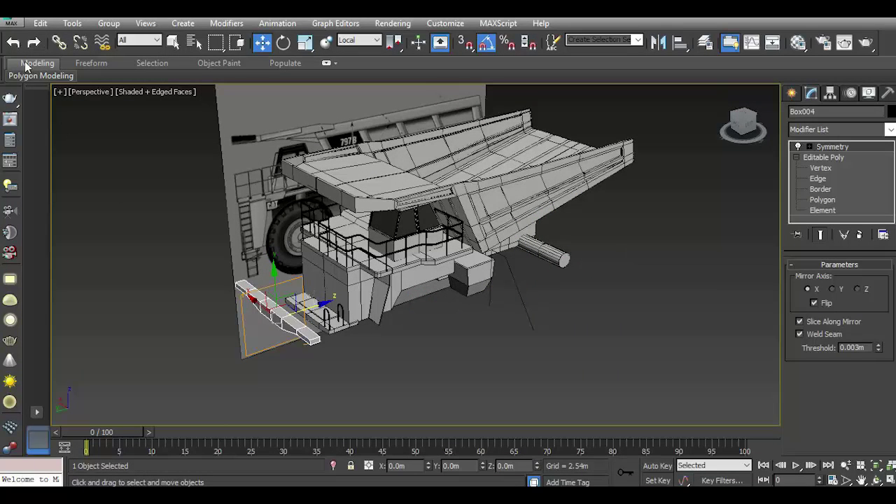
key("ctrl+z")
key("ctrl+z")
left_click_drag(478, 296, 329, 334)
- Slide Line009 onto the cab wall above the step and left toward the tire
scroll(357, 346, "up", 2)
scroll(280, 307, "up", 2)
scroll(210, 259, "up", 2)
left_click_drag(199, 250, 291, 259)
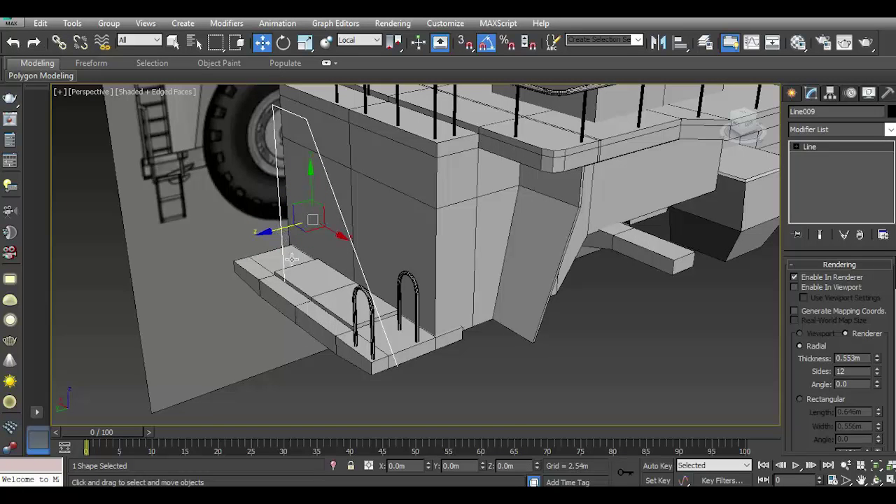
scroll(311, 227, "up", 2)
mouse_move(341, 204)
left_mouse_down()
mouse_move(261, 182)
mouse_move(248, 187)
left_mouse_up()
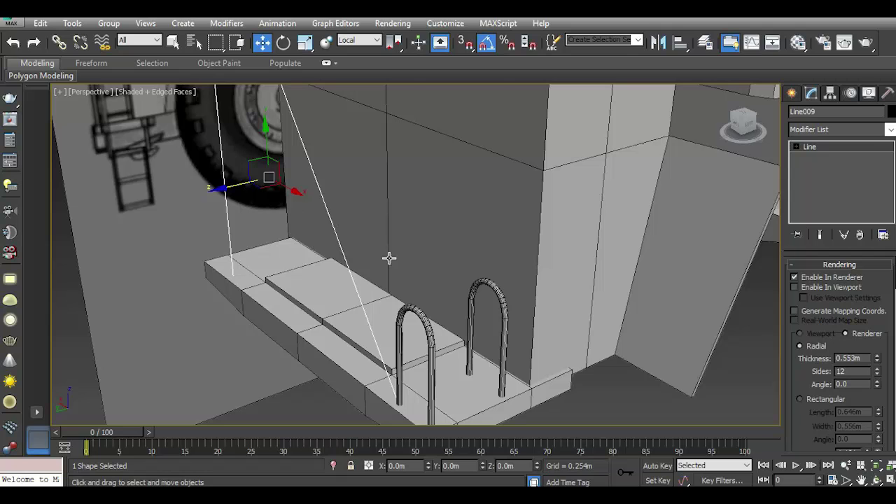
- Check the line's placement in the Back view, then return to perspective showing the railing
scroll(416, 305, "down", 2)
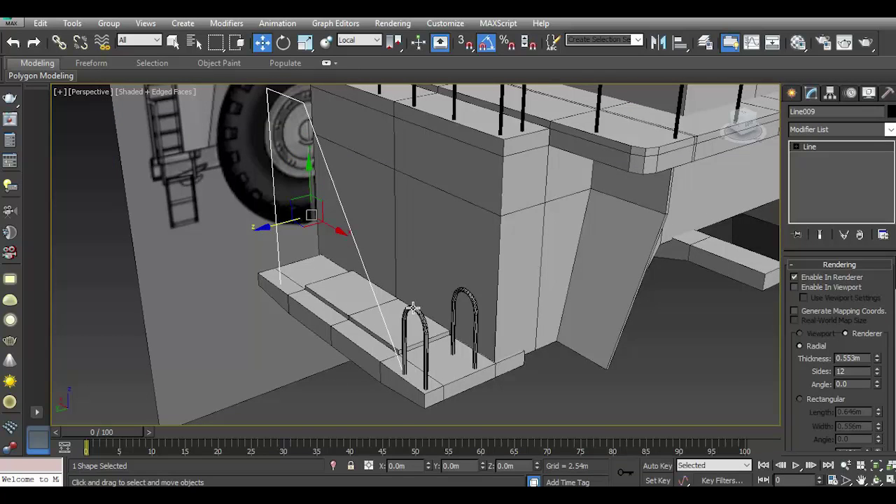
key("k")
scroll(370, 383, "up", 2)
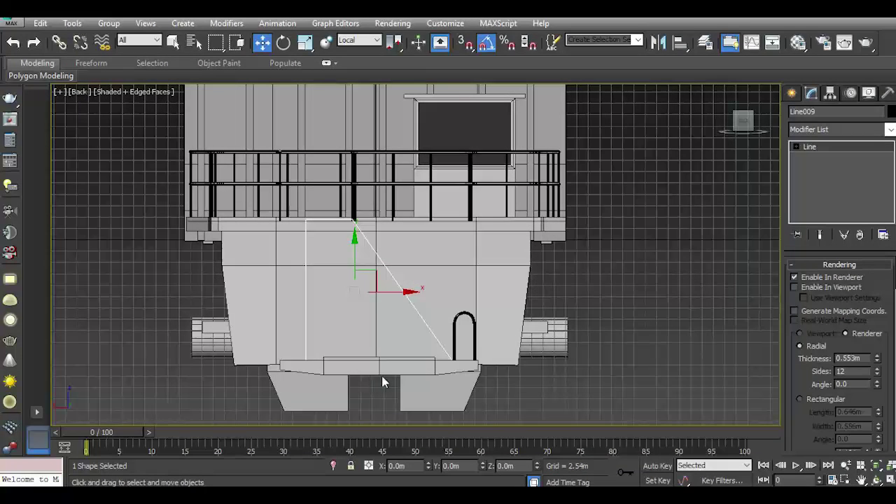
key("shift+z")
key("shift+z")
key("shift+z")
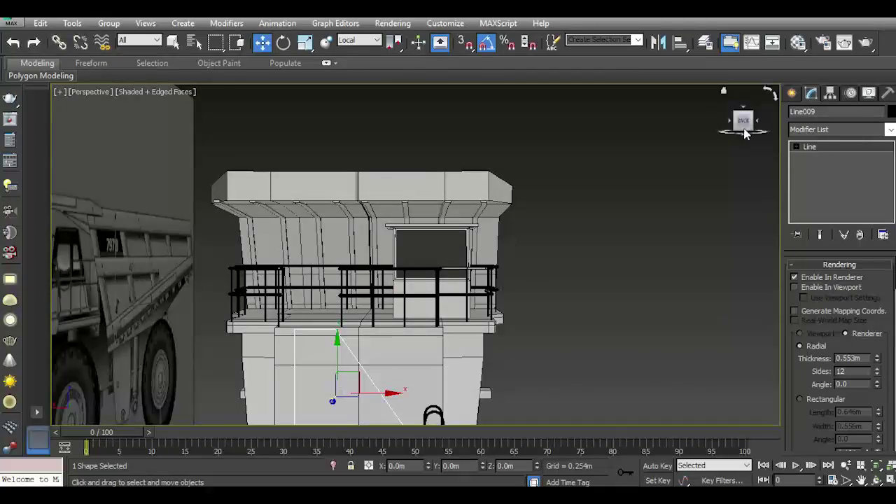
key("shift+z")
key("shift+z")
key("shift+z")
key("shift+z")
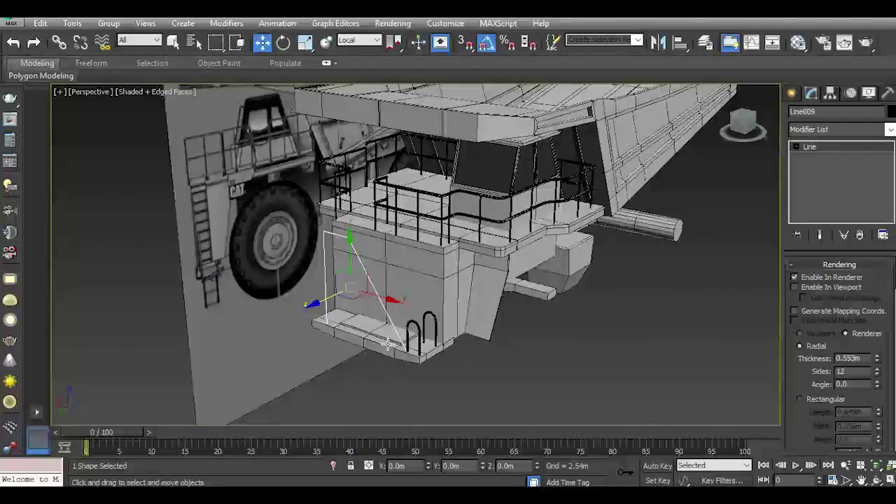
scroll(387, 343, "up", 3)
scroll(402, 358, "up", 3)
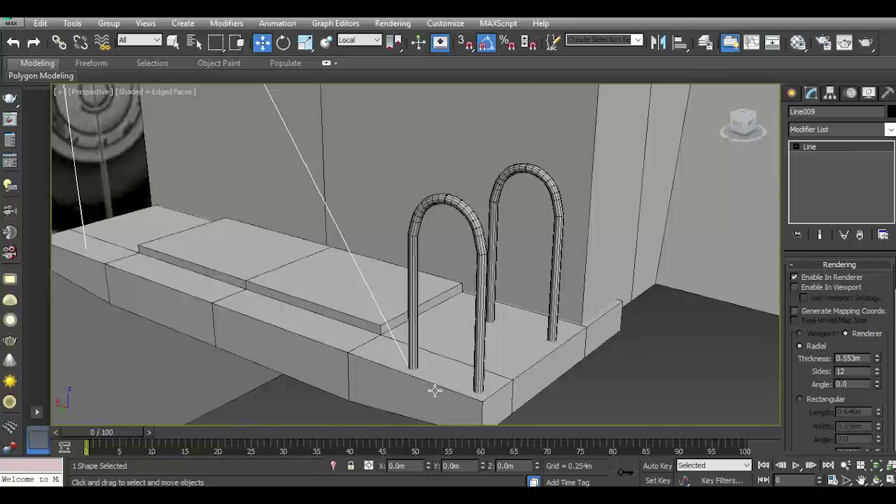
scroll(435, 390, "down", 3)
middle_click_drag(371, 294, 399, 339)
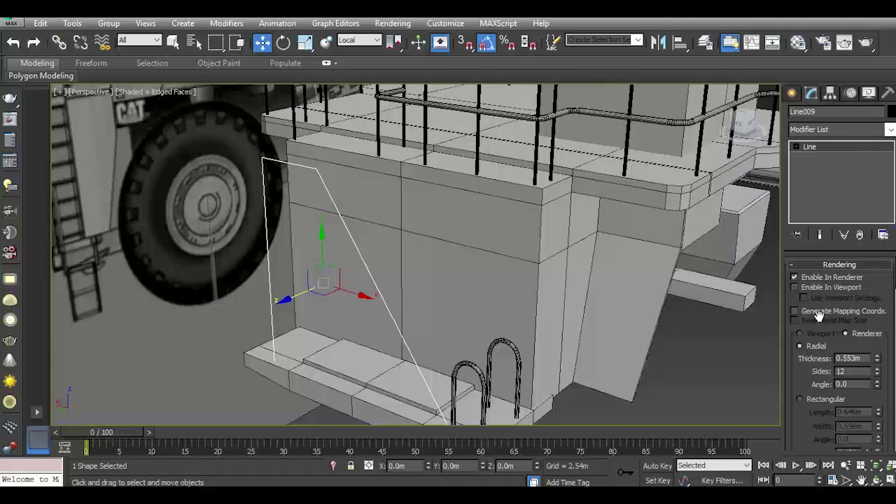
- Give the rail frame a rectangular profile and apply the white material from the Material Editor
left_click(820, 288)
left_click(827, 403)
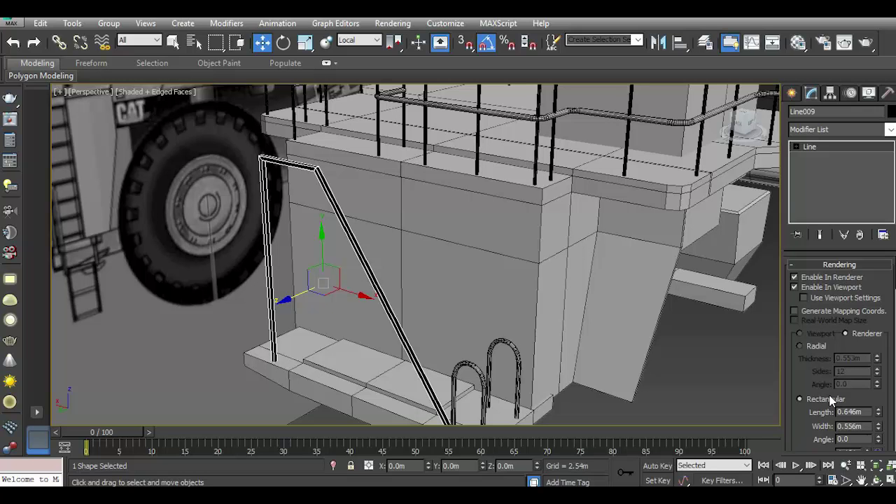
left_click(798, 42)
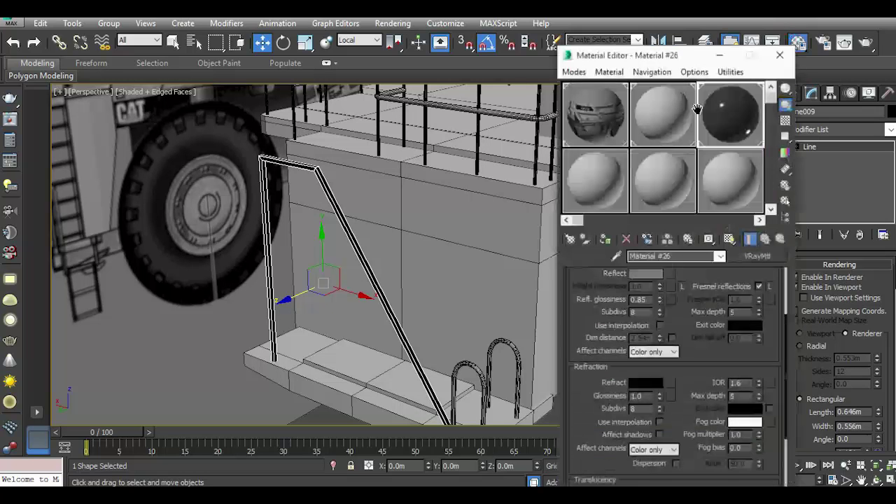
left_click_drag(649, 113, 343, 209)
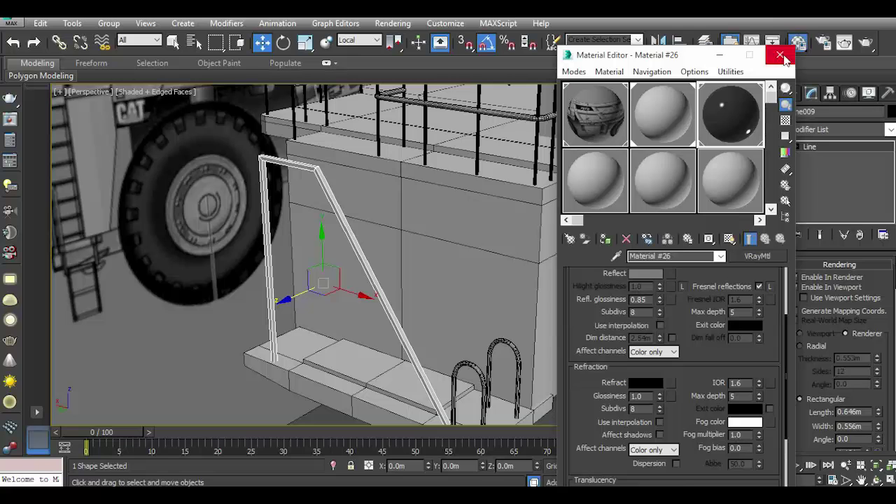
left_click(780, 54)
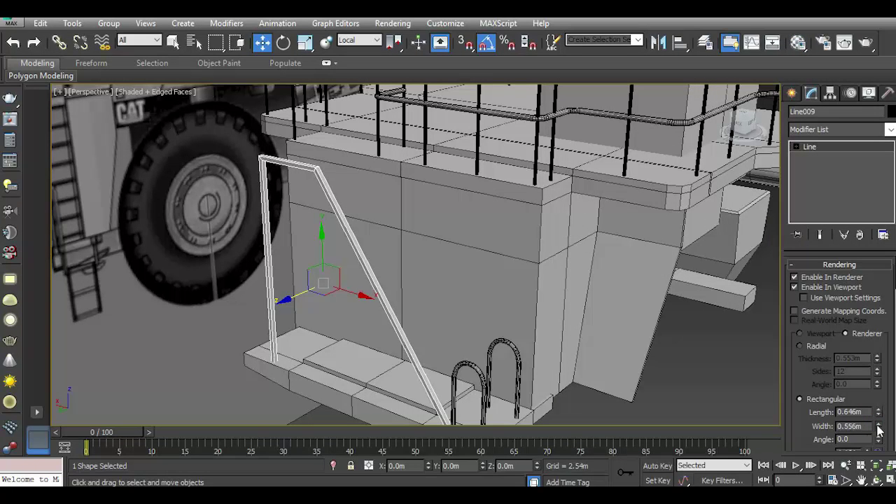
- Set the rectangular profile width to 1.719m and reduce the length to 0.413m
left_click_drag(879, 428, 848, 287)
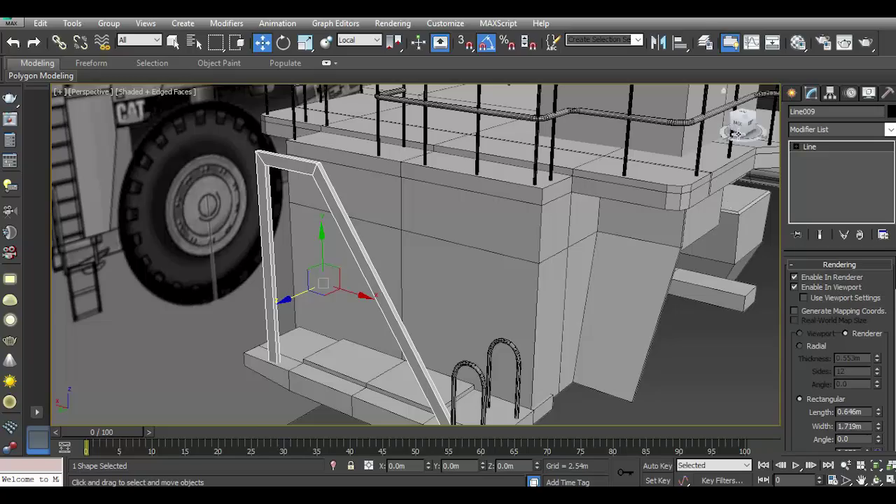
left_click_drag(742, 125, 739, 126)
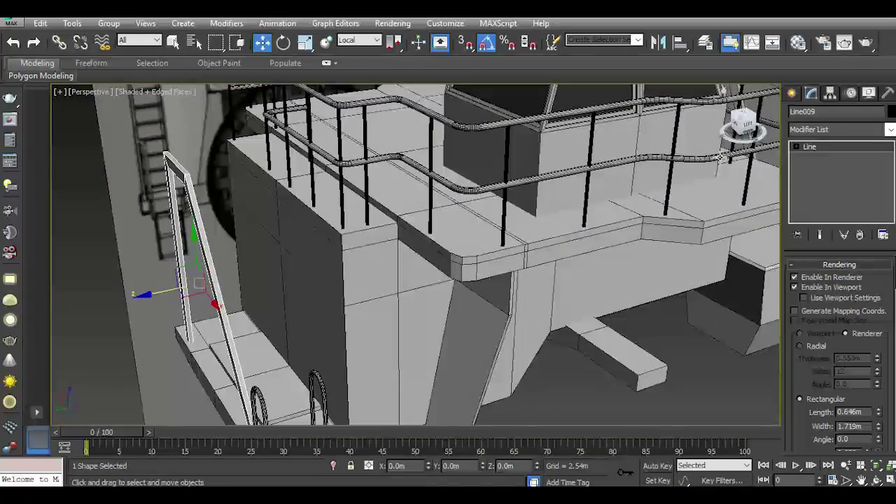
left_click_drag(719, 156, 728, 140)
left_click_drag(878, 413, 879, 436)
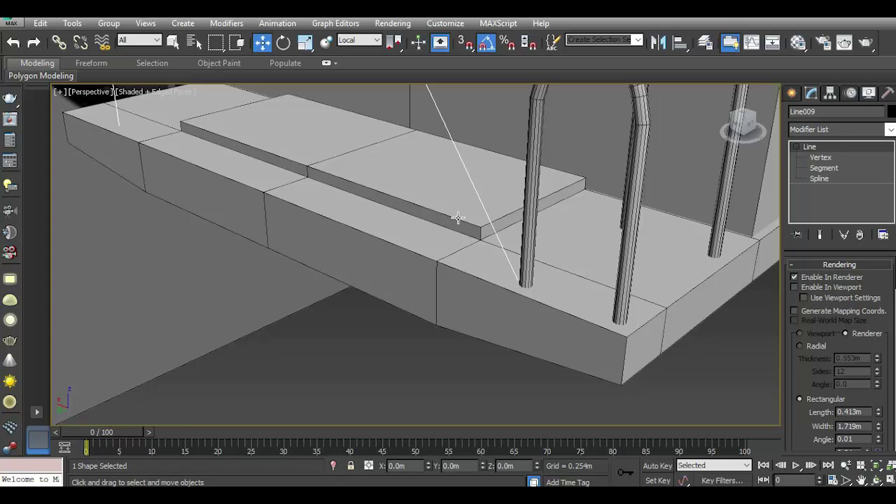
- Reselect the rail frame, nudge its lower vertex, and enable viewport rendering again
left_click(457, 218)
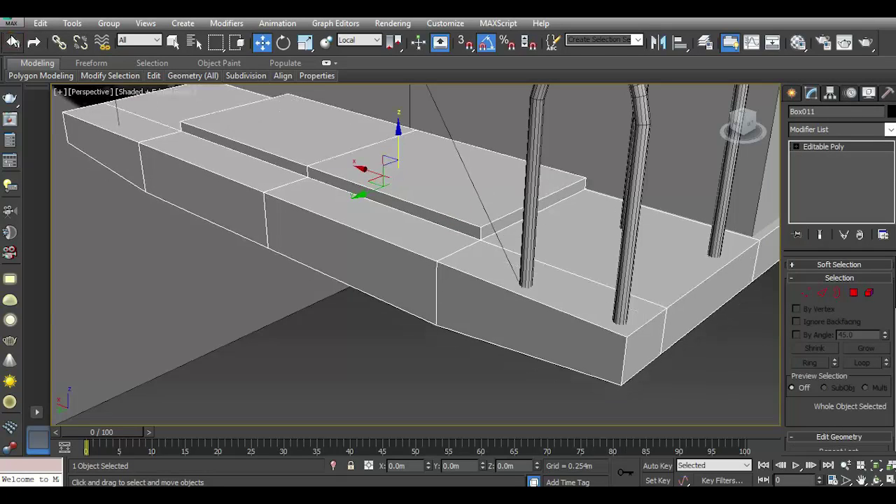
left_click(12, 42)
left_click(820, 157)
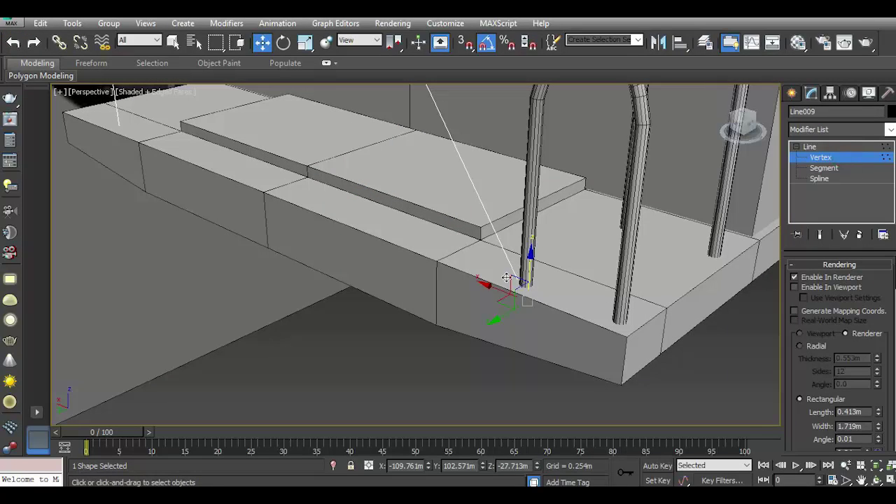
left_click_drag(506, 278, 509, 276)
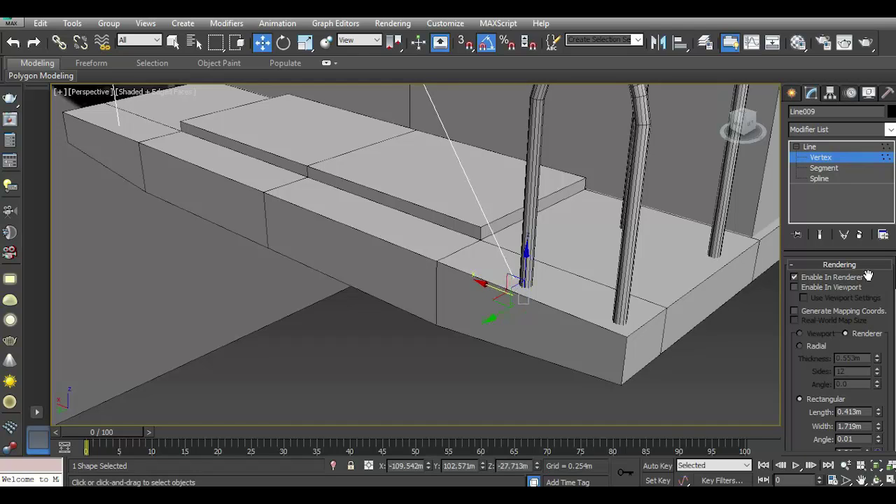
left_click(794, 287)
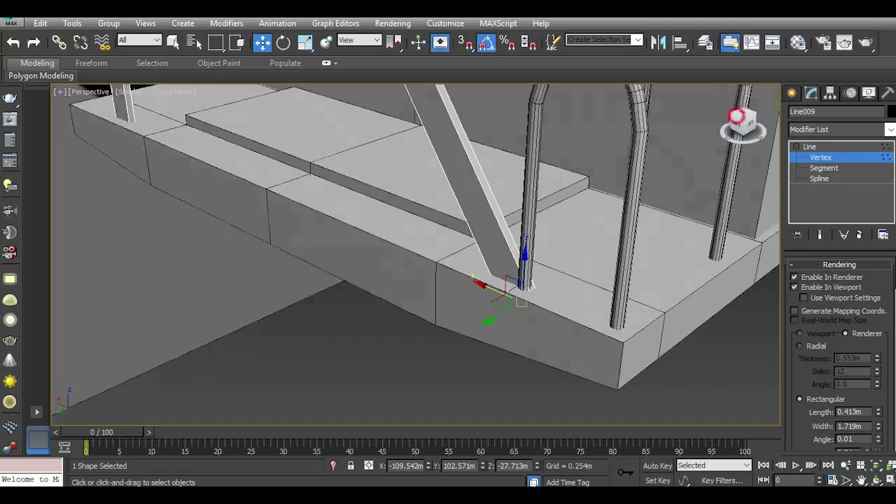
- Thin the profile length to 0.285m and move the lower vertex onto the bracket's base
left_click(741, 121)
middle_click_drag(417, 255, 420, 259, "alt")
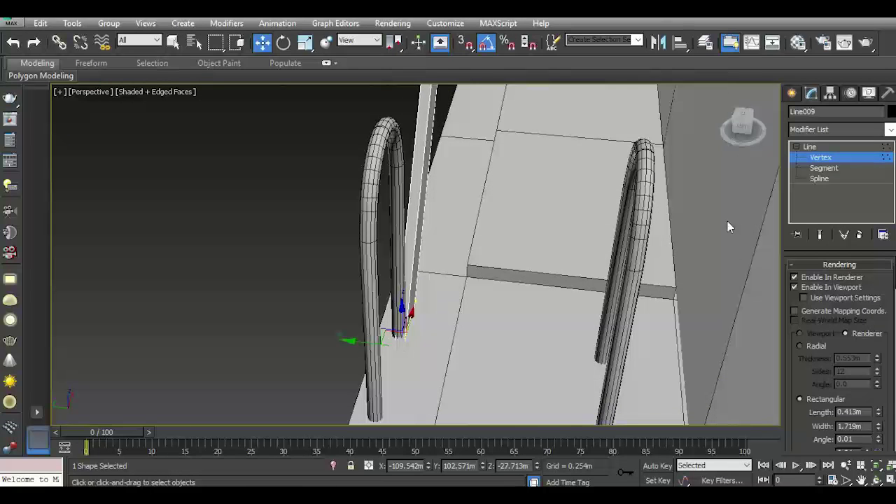
scroll(410, 346, "up", 3)
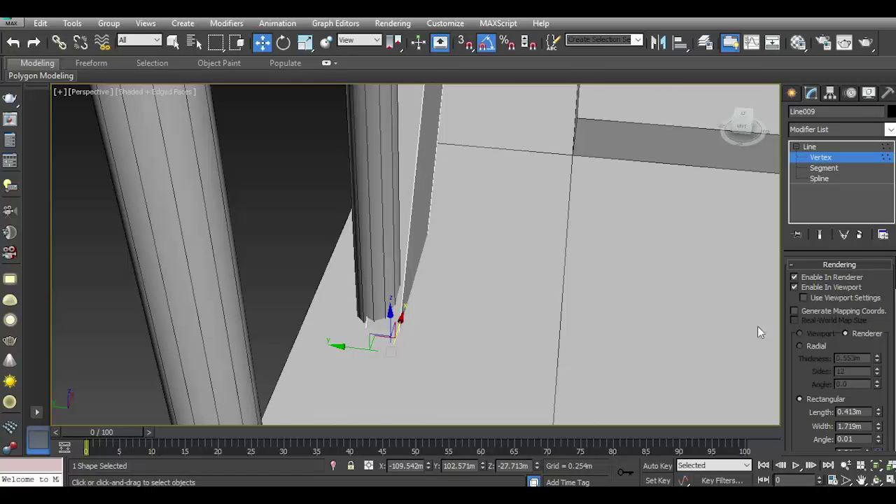
left_click_drag(879, 413, 879, 432)
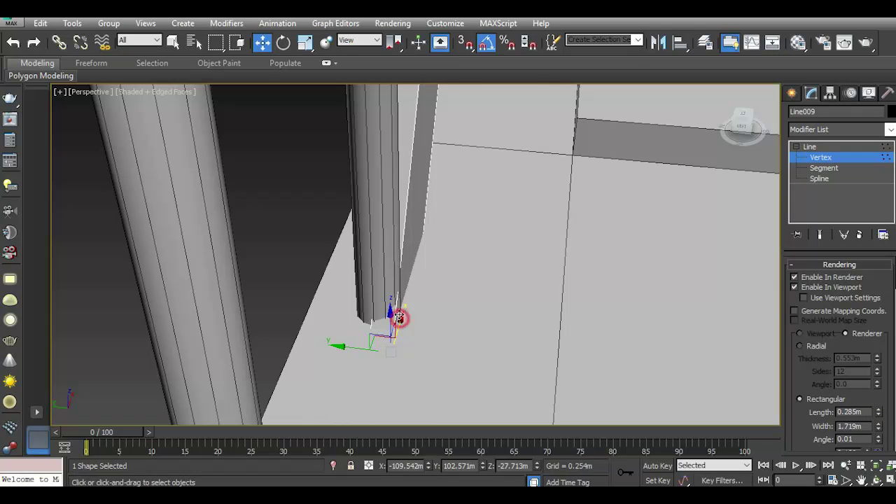
left_click_drag(398, 317, 404, 303)
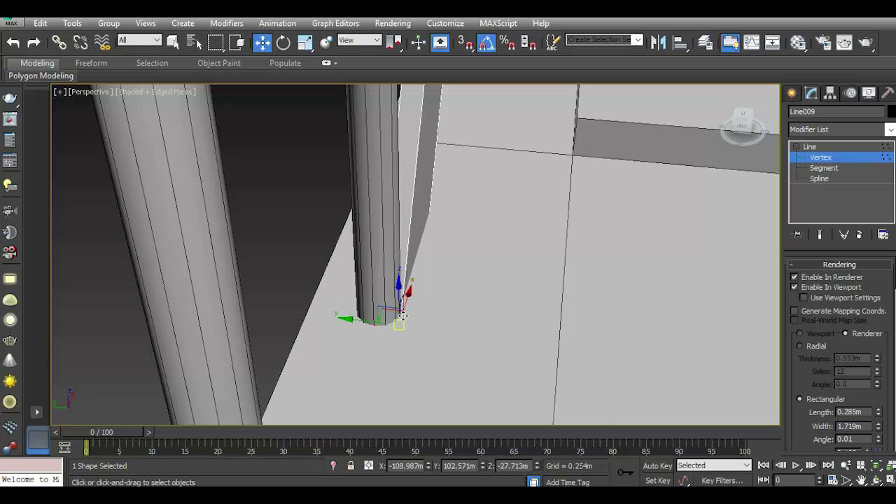
scroll(403, 315, "down", 5)
left_click(809, 146)
- Shift the rail frame slightly along Z while orbiting around the ledge
middle_click_drag(545, 228, 497, 247, "alt")
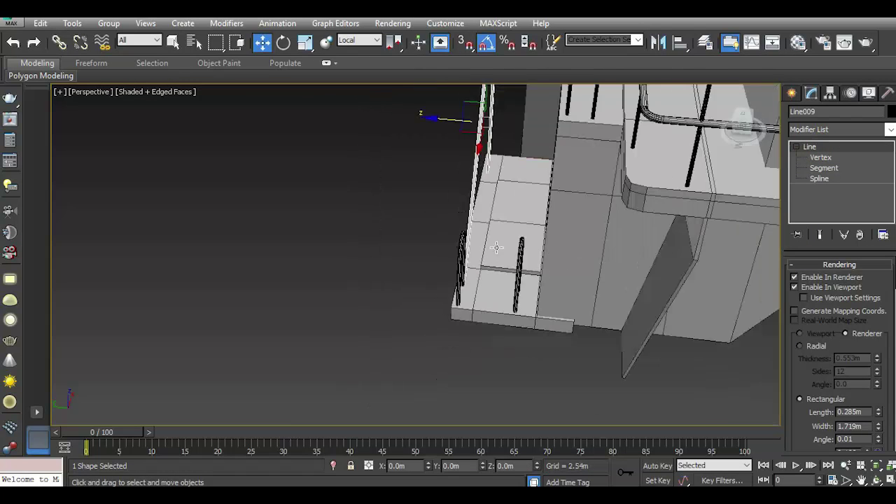
middle_click_drag(490, 199, 490, 155, "alt")
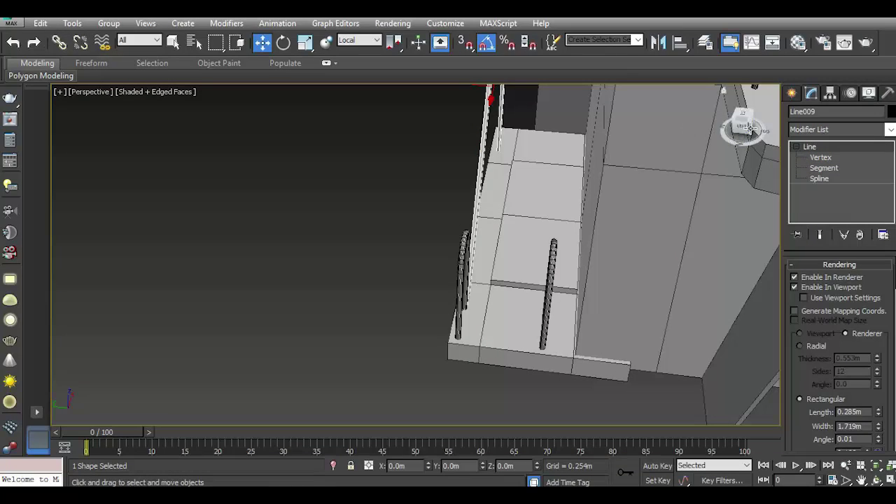
scroll(742, 126, "up", 3)
middle_click_drag(448, 266, 494, 299, "alt")
scroll(498, 284, "up", 2)
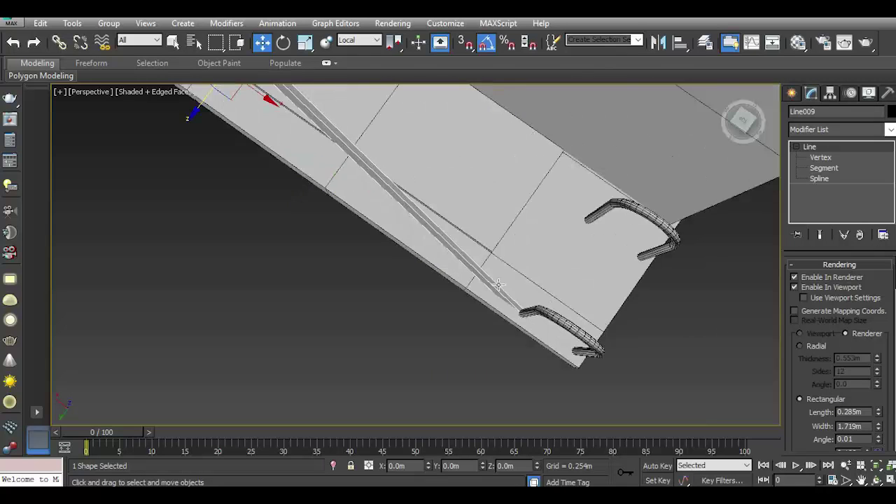
left_click_drag(203, 107, 198, 109)
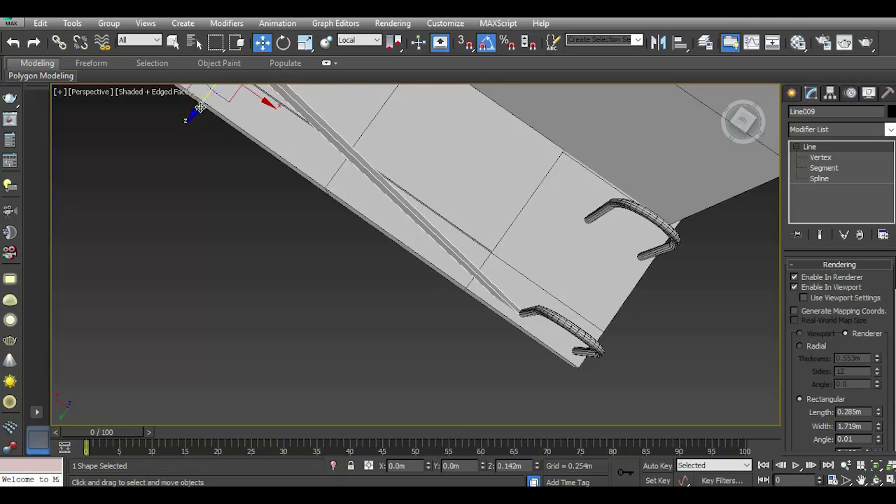
scroll(286, 230, "down", 3)
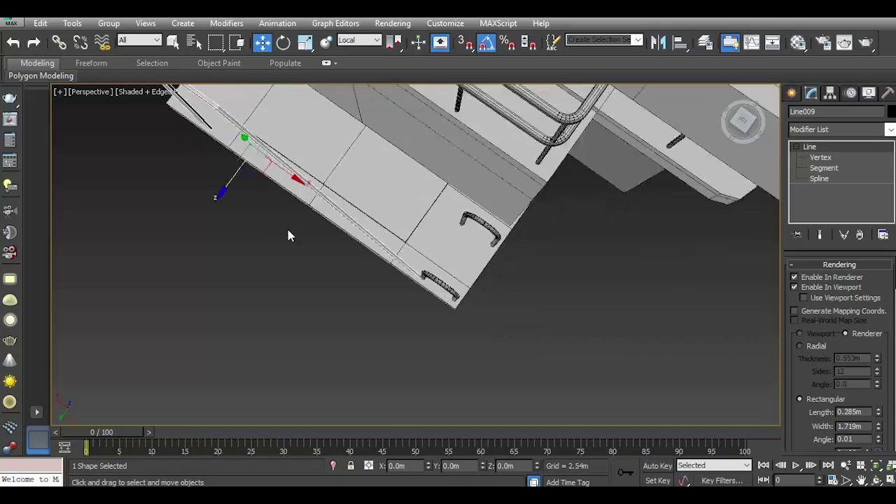
middle_click_drag(296, 214, 393, 272)
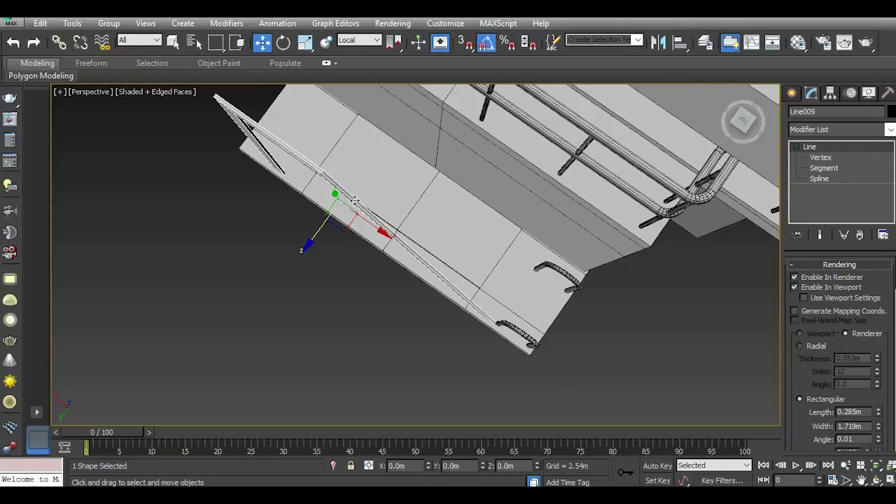
middle_click_drag(355, 201, 385, 223)
left_click_drag(743, 119, 752, 124)
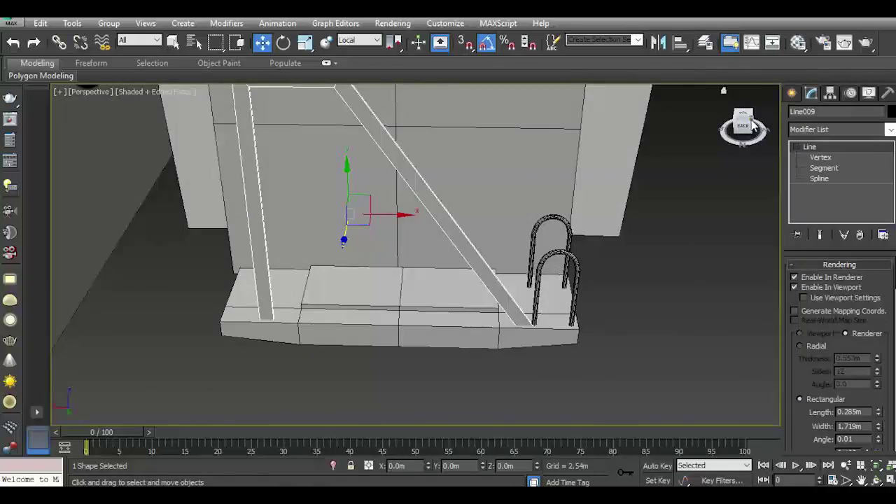
- In the Back view, move the rail frame's top corner vertex along Y to line up with the railing post
left_click(743, 125)
scroll(536, 314, "down", 3)
scroll(518, 319, "down", 2)
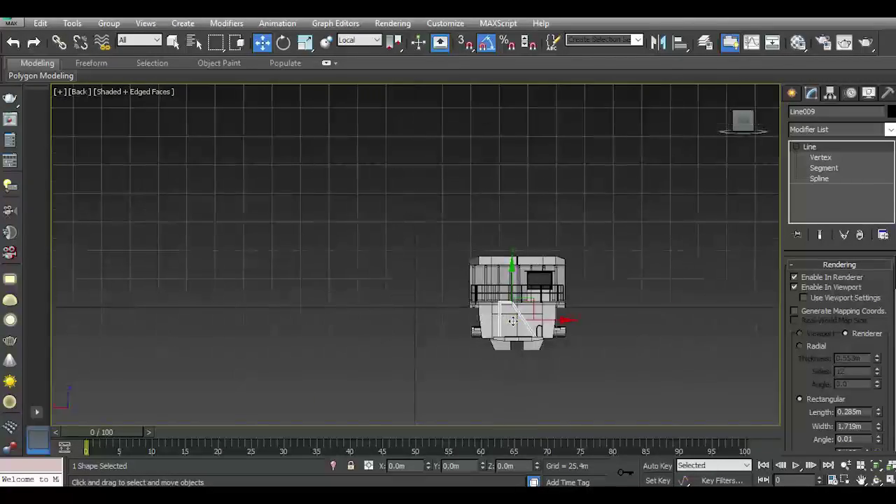
scroll(512, 320, "up", 2)
scroll(500, 304, "up", 2)
scroll(482, 287, "up", 2)
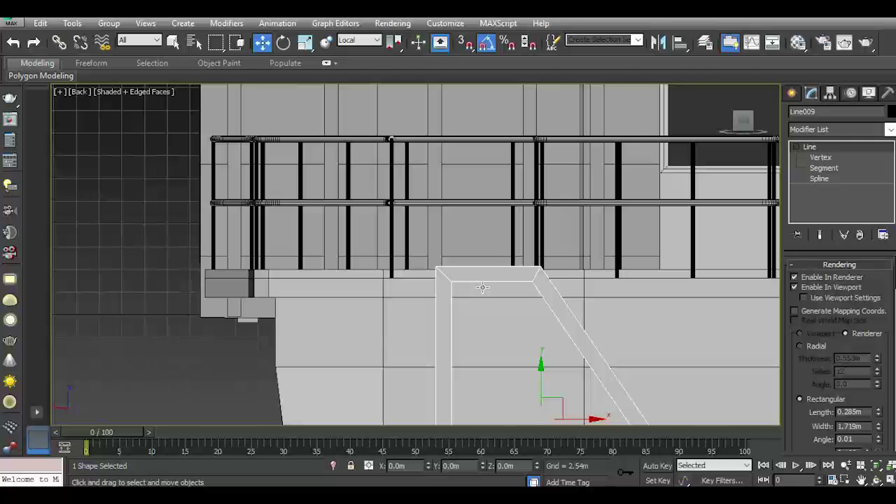
left_click(821, 157)
left_click_drag(409, 250, 612, 314)
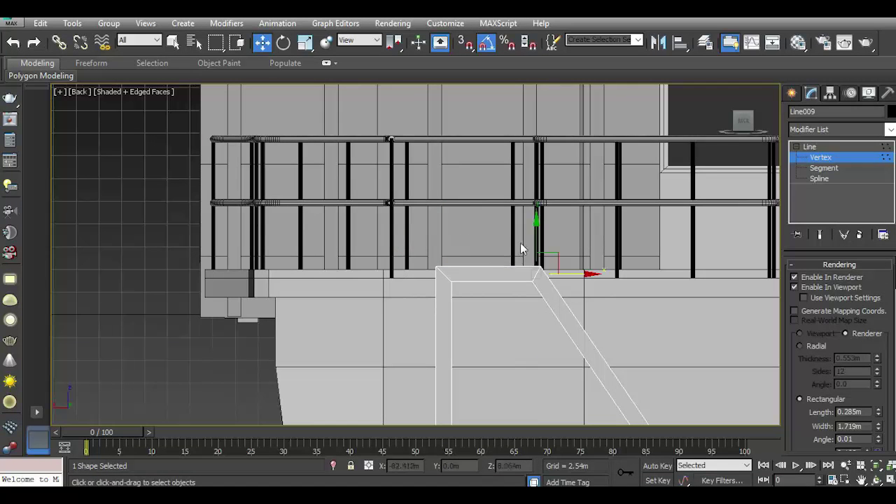
left_click_drag(536, 250, 538, 248)
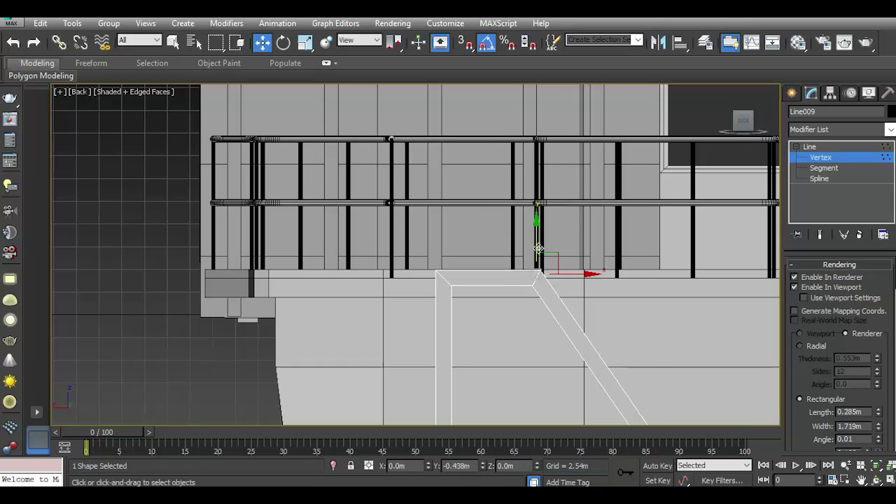
scroll(536, 250, "down", 2)
scroll(533, 253, "down", 3)
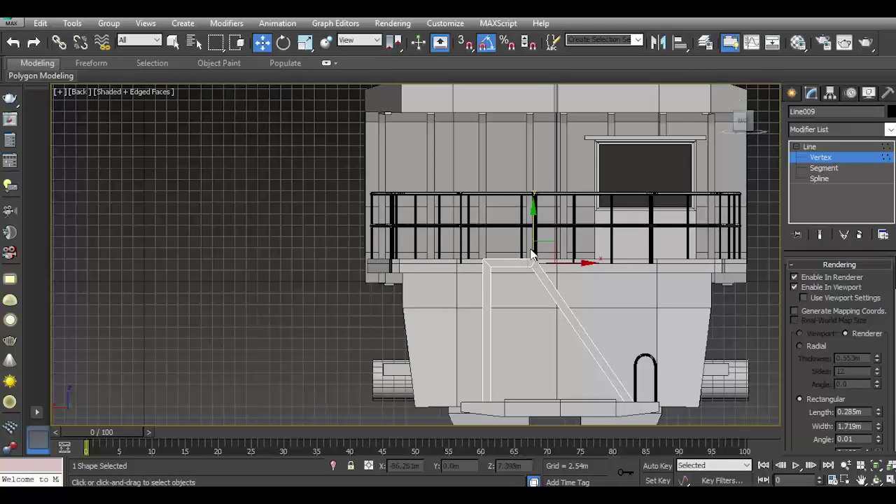
- Raise the frame's Rectangular profile Length to 0.468m for a thicker rail strip
key("p")
middle_click_drag(532, 255, 328, 287, "alt")
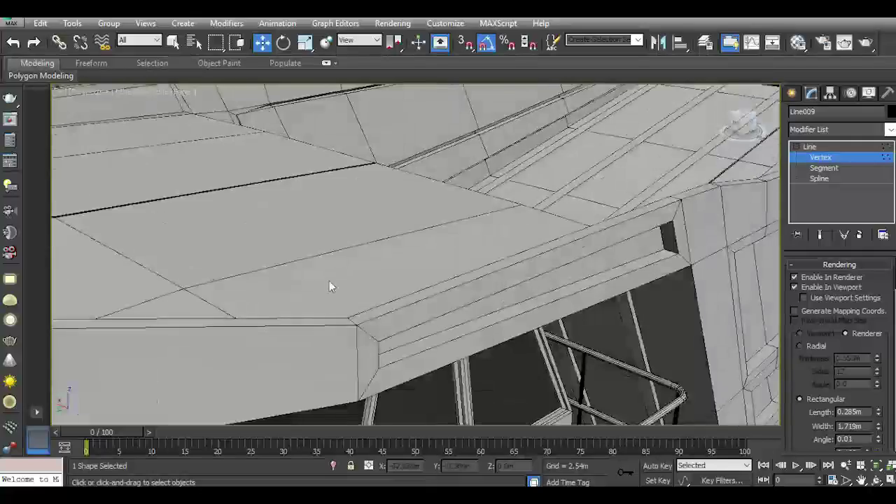
scroll(329, 287, "down", 6)
scroll(301, 293, "up", 5)
middle_click_drag(294, 322, 338, 286)
scroll(338, 363, "up", 4)
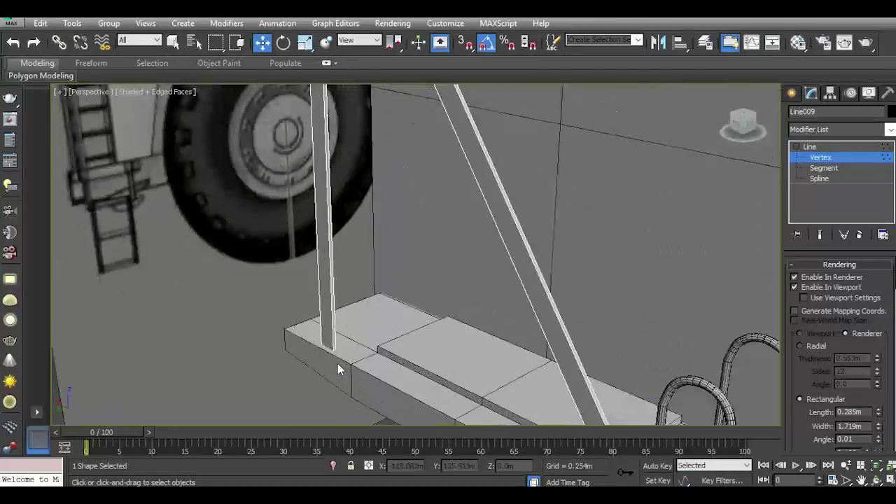
scroll(337, 363, "down", 3)
middle_click_drag(403, 179, 367, 231)
scroll(365, 197, "up", 3)
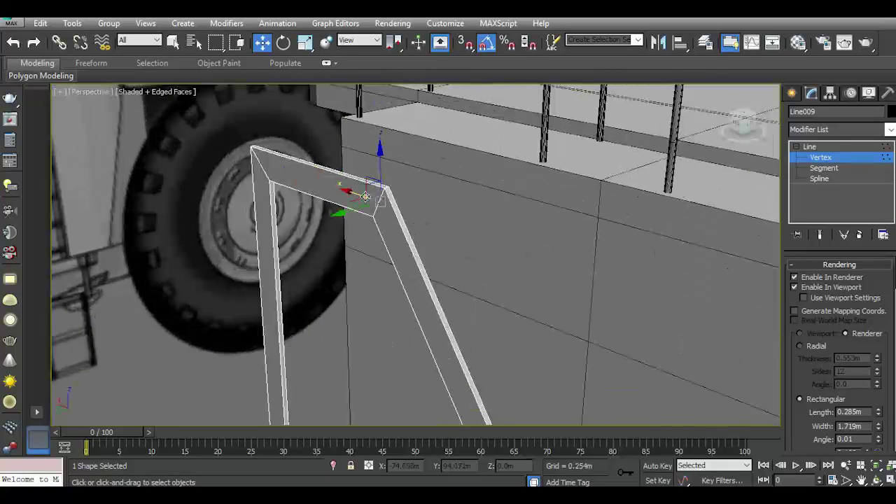
left_click_drag(879, 414, 878, 374)
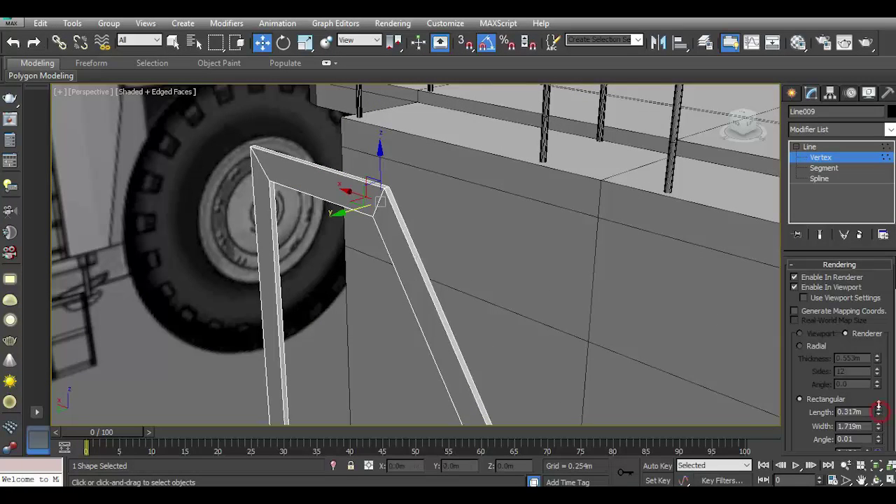
middle_click_drag(556, 270, 533, 213)
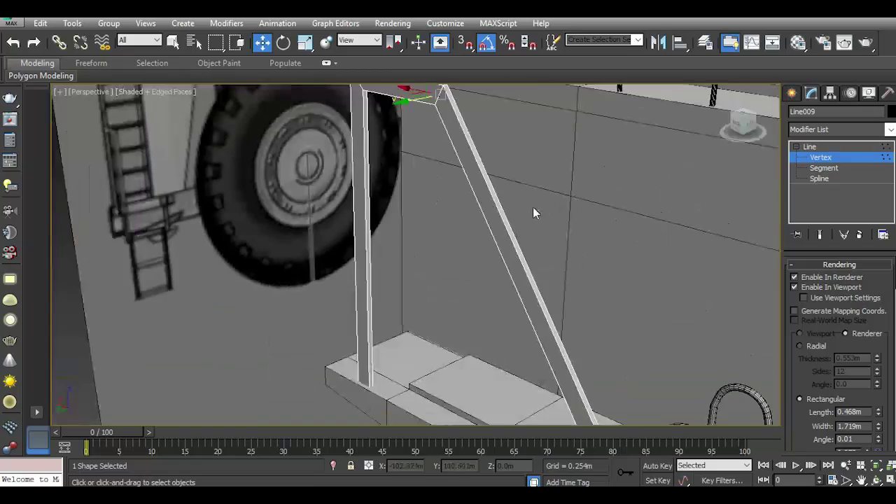
middle_click_drag(474, 286, 403, 420)
scroll(336, 284, "up", 2)
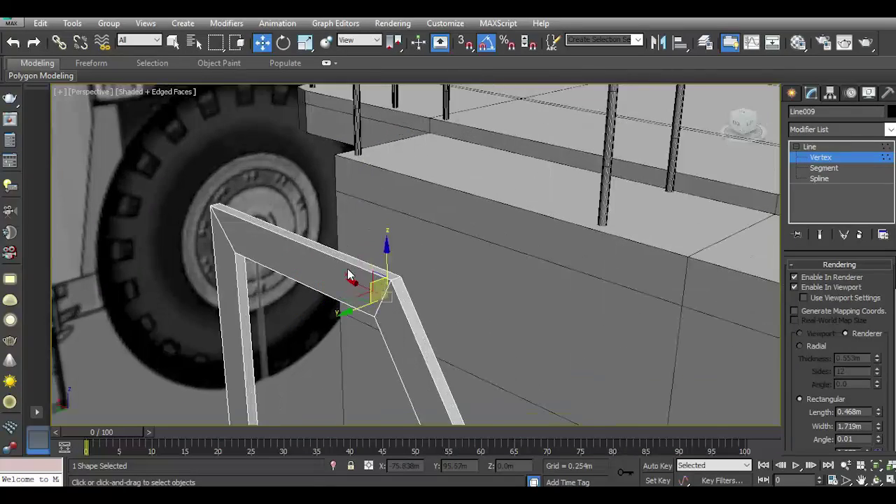
- Convert the rail frame Line009 to Editable Poly
right_click(855, 207)
left_click(811, 327)
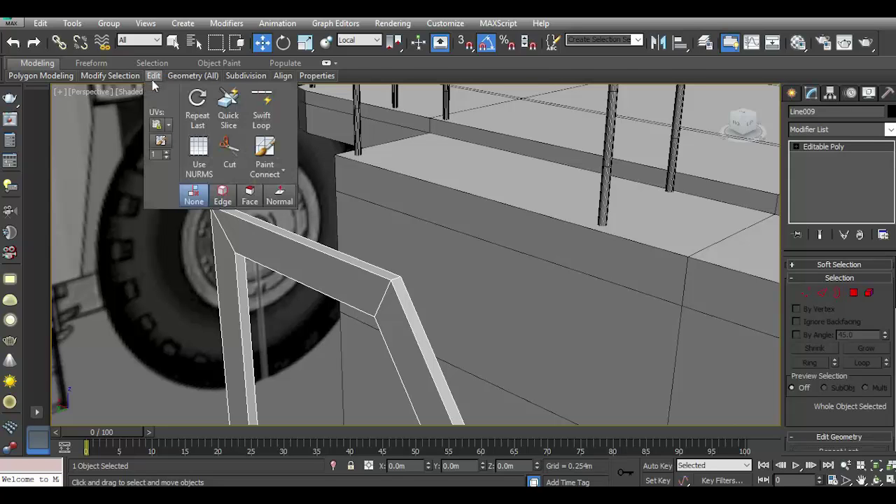
left_click(262, 105)
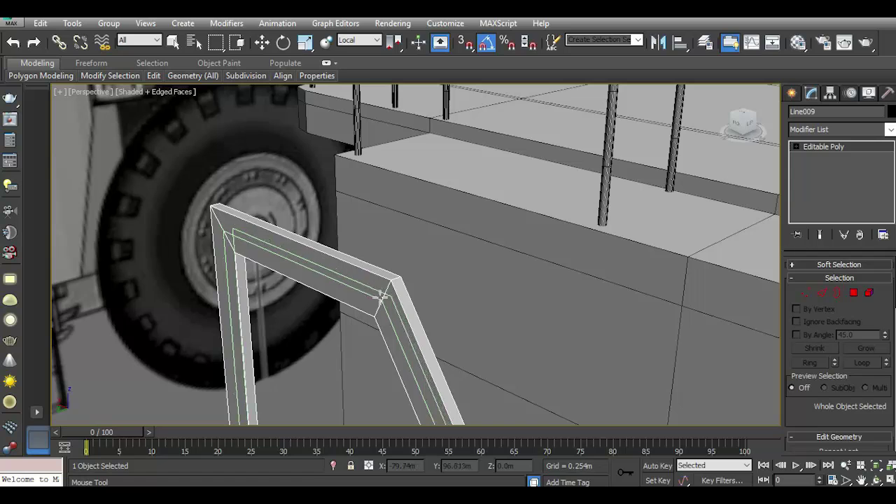
left_click(262, 43)
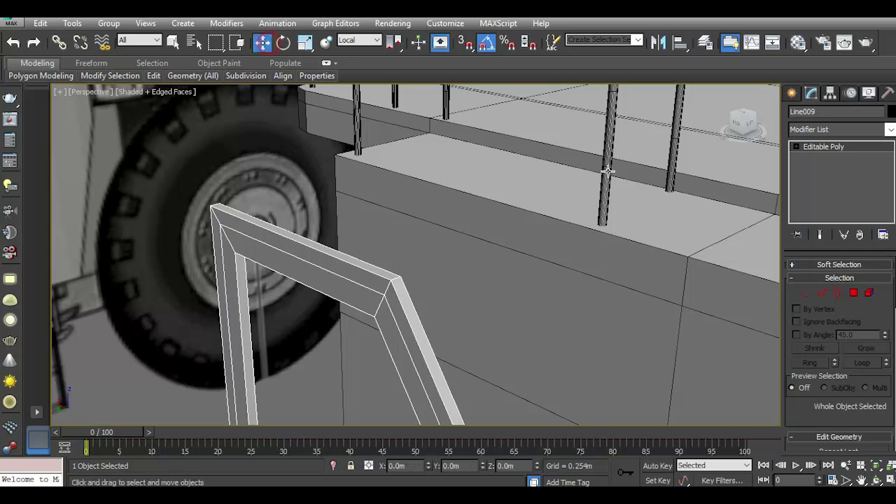
- Select the frame's top polygon in Polygon mode
left_click(853, 294)
mouse_move(730, 122)
left_mouse_down()
mouse_move(560, 225)
mouse_move(658, 202)
left_mouse_up()
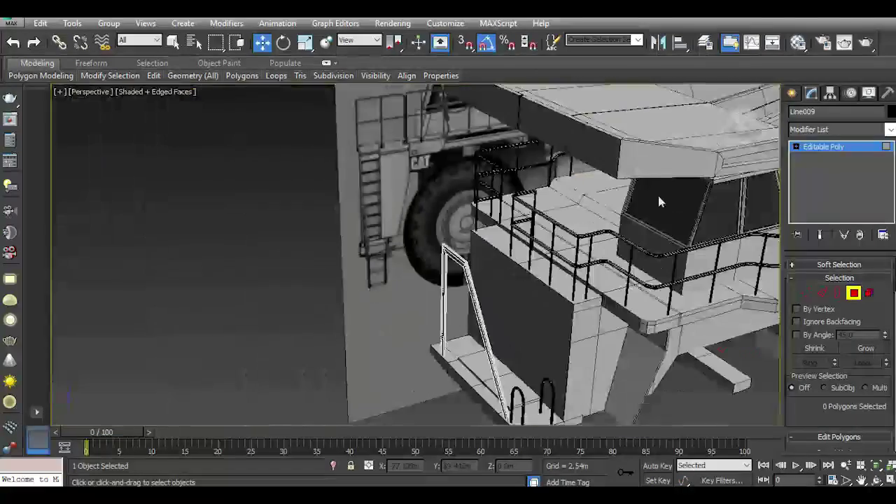
left_click_drag(738, 123, 294, 217)
scroll(301, 206, "up", 3)
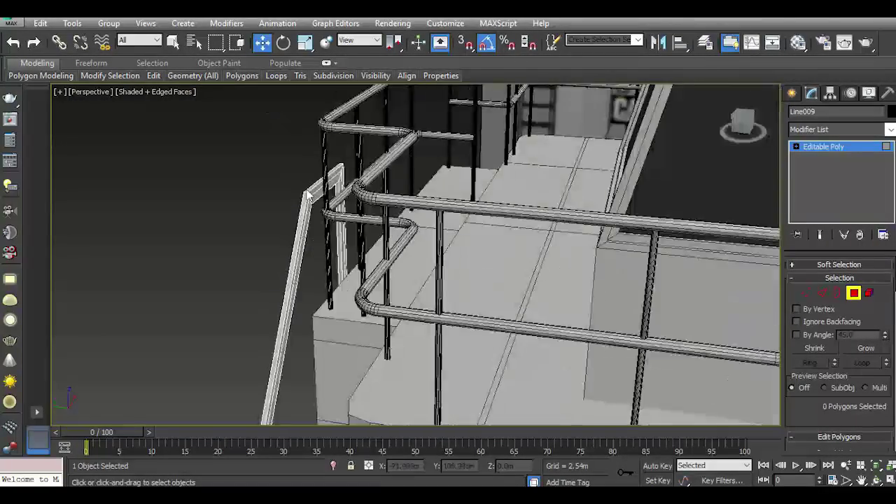
scroll(308, 194, "up", 5)
left_click(326, 193)
scroll(840, 381, "down", 3)
scroll(837, 336, "down", 2)
- Extrude the top face 0.829m and push it outward into a flat slab
left_click(833, 316)
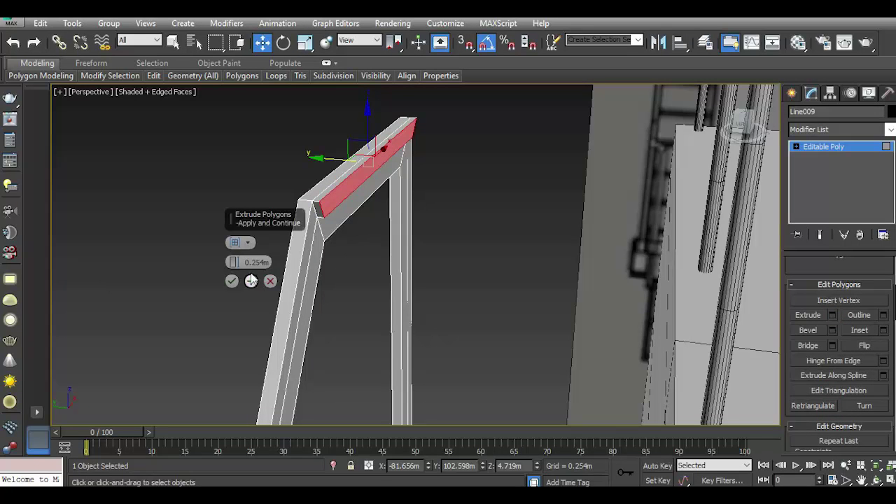
left_click_drag(233, 262, 215, 168)
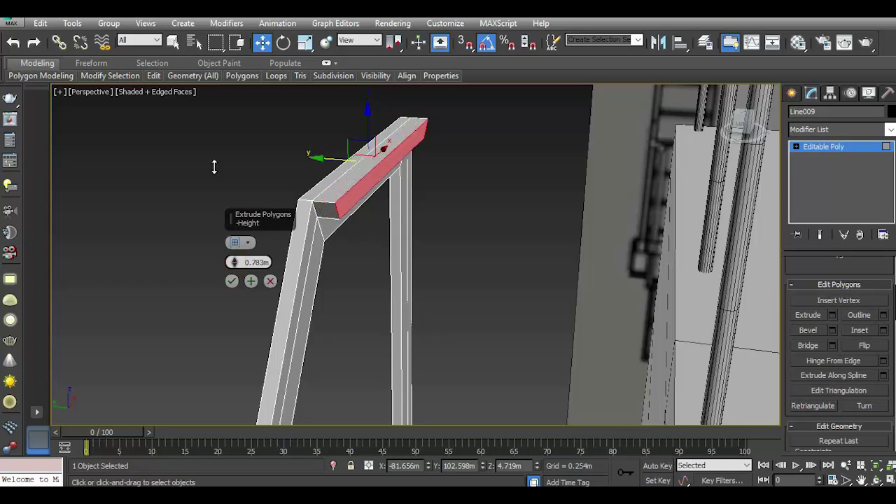
left_click(232, 282)
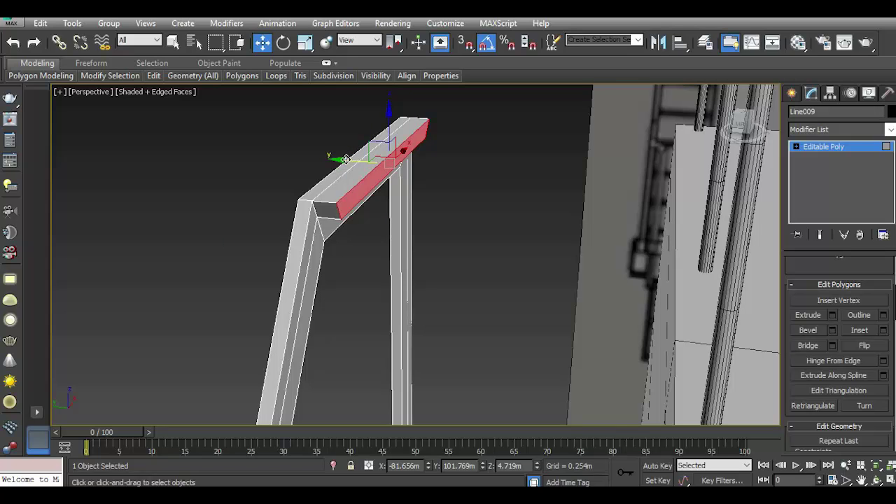
left_click_drag(345, 160, 537, 189)
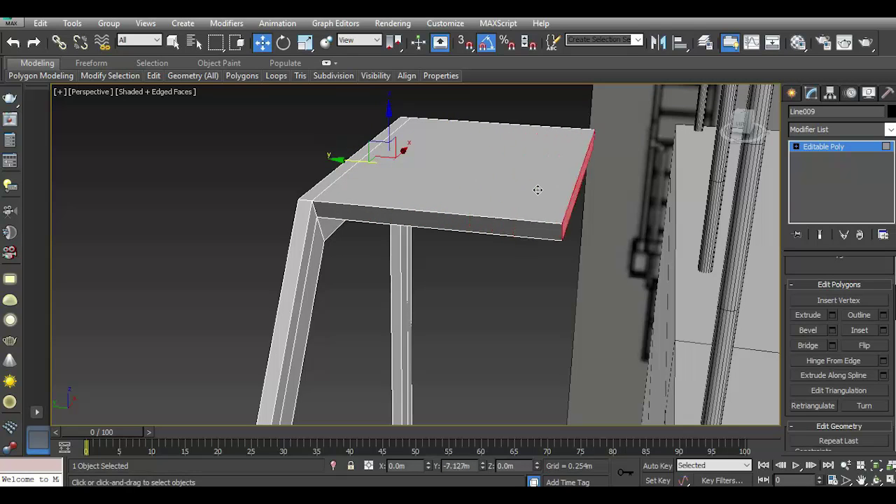
scroll(403, 214, "down", 3)
mouse_move(775, 156)
middle_mouse_down("alt")
mouse_move(723, 181)
mouse_move(685, 168)
middle_mouse_up("alt")
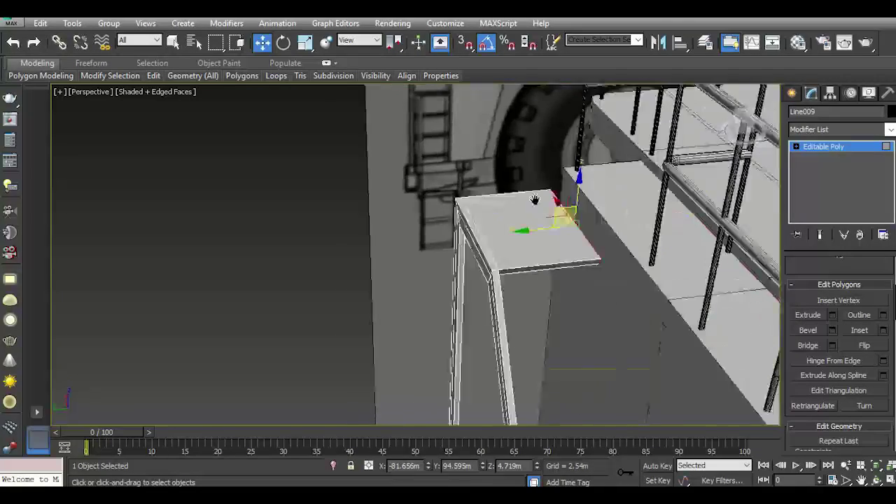
left_click(839, 146)
left_click(890, 130)
scroll(840, 231, "down", 15)
- Add a Symmetry modifier to the frame with the mirror axis set to Z
left_click(840, 300)
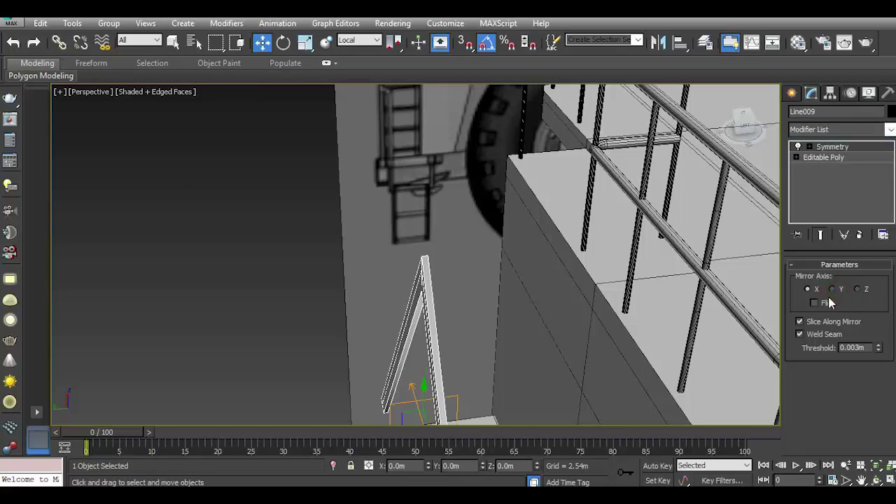
scroll(527, 167, "down", 3)
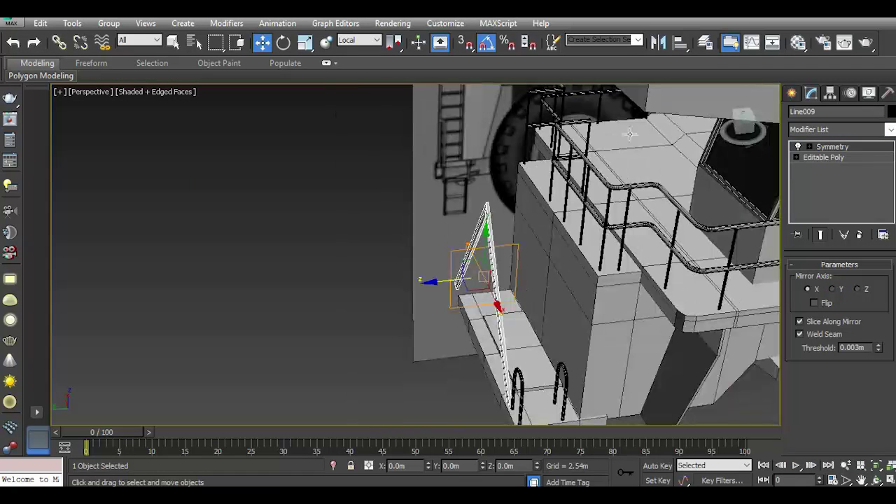
left_click(829, 289)
mouse_move(743, 121)
left_mouse_down()
mouse_move(728, 126)
mouse_move(889, 272)
left_mouse_up()
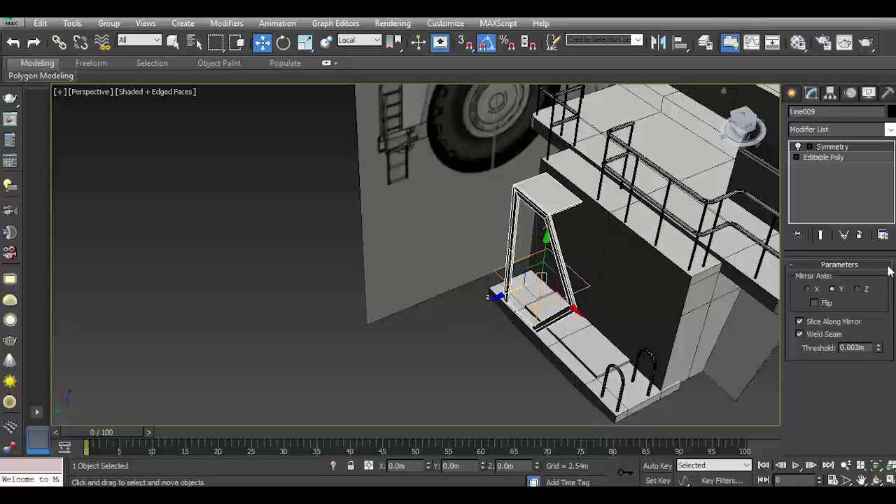
left_click(861, 289)
- Shift the Symmetry mirror plane so the mirrored frame widens
left_click(820, 148)
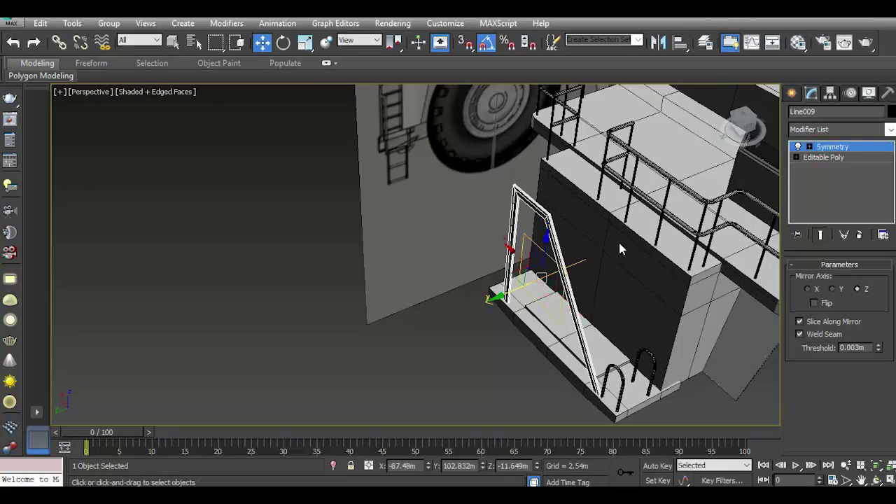
left_click_drag(521, 287, 543, 285)
middle_click_drag(581, 287, 468, 270)
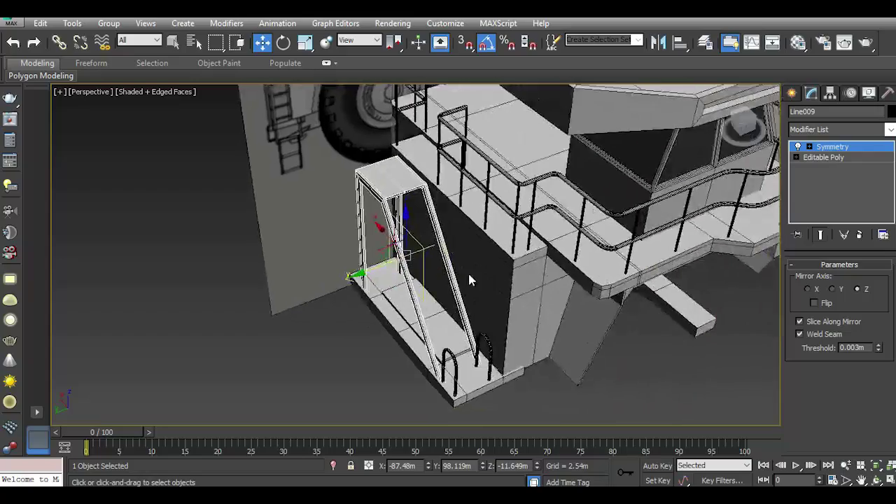
scroll(467, 271, "up", 2)
middle_click_drag(512, 310, 380, 250)
left_click_drag(286, 254, 289, 254)
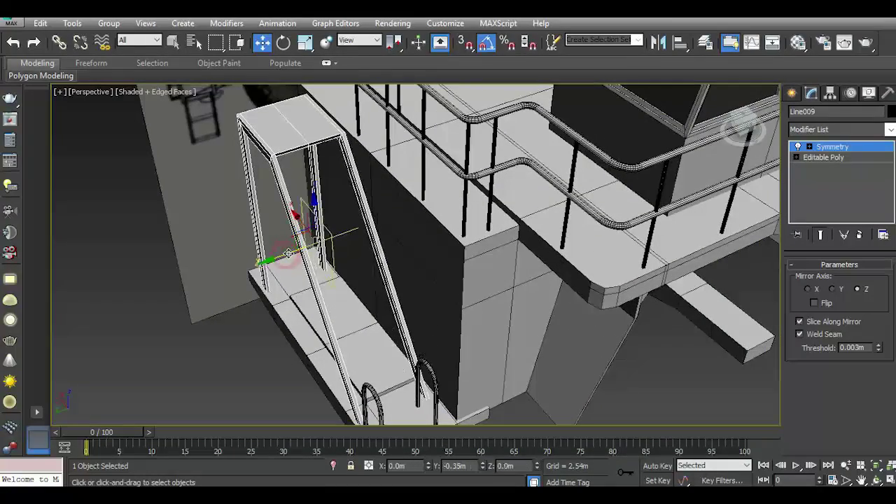
middle_click_drag(376, 301, 420, 319)
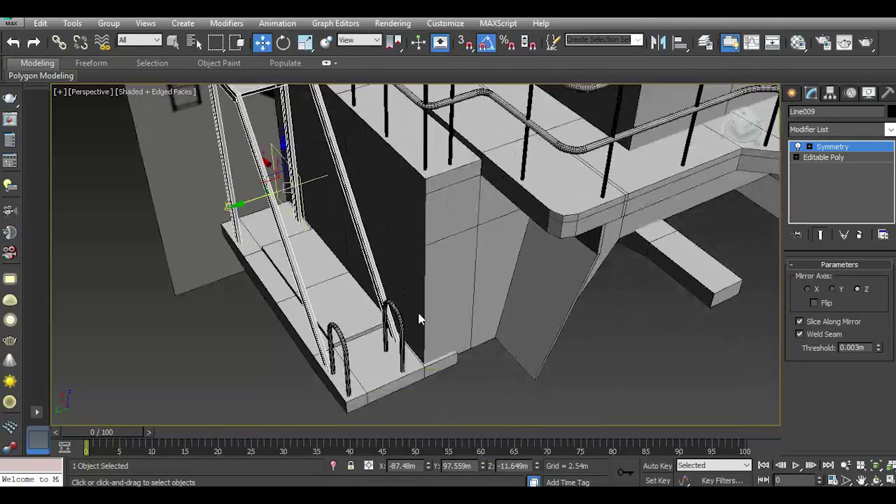
- Move the right U-shaped Line008 bracket up and along the step
left_click(833, 146)
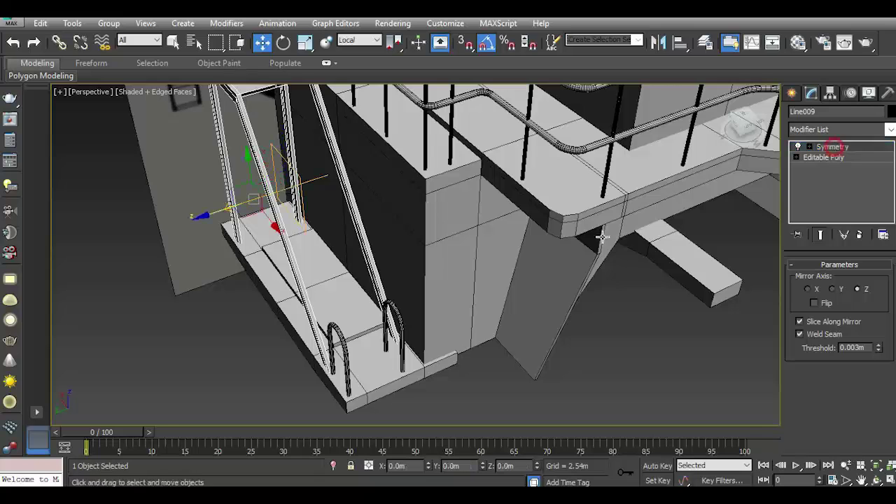
left_click(401, 330)
left_click_drag(418, 323, 433, 321)
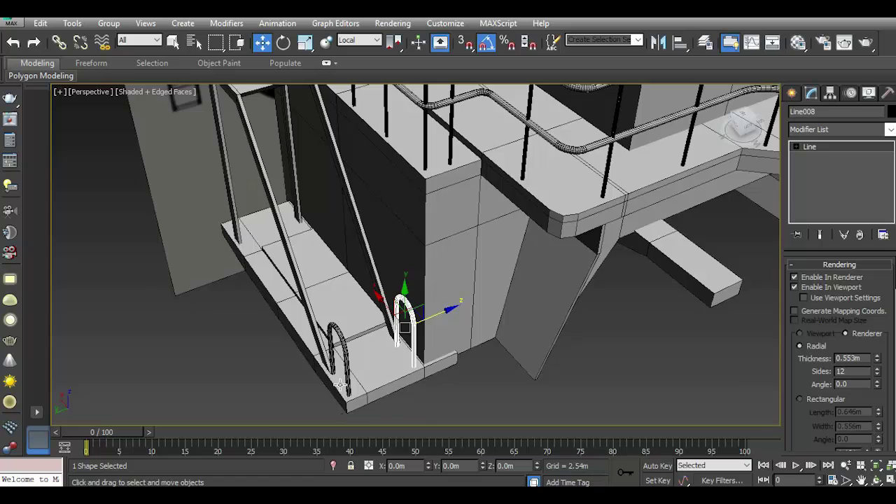
- Nudge the U-shaped bracket and move the frame down into position
scroll(340, 384, "up", 4)
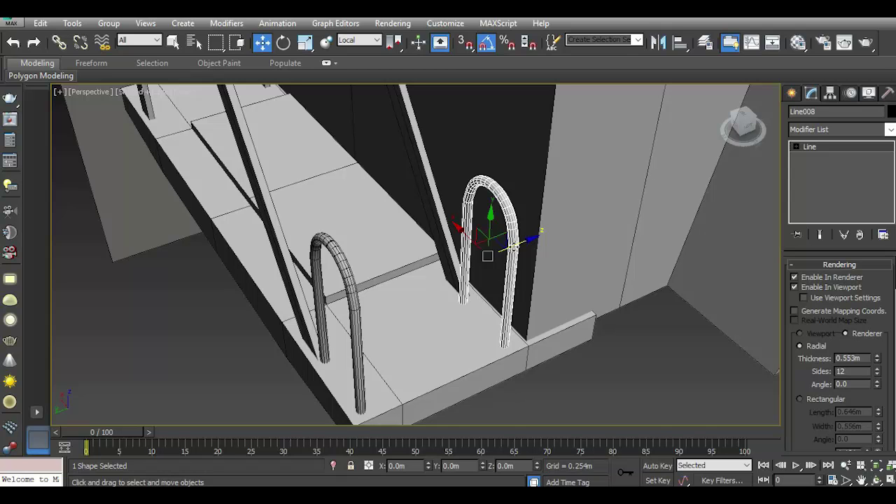
left_click_drag(513, 244, 515, 242)
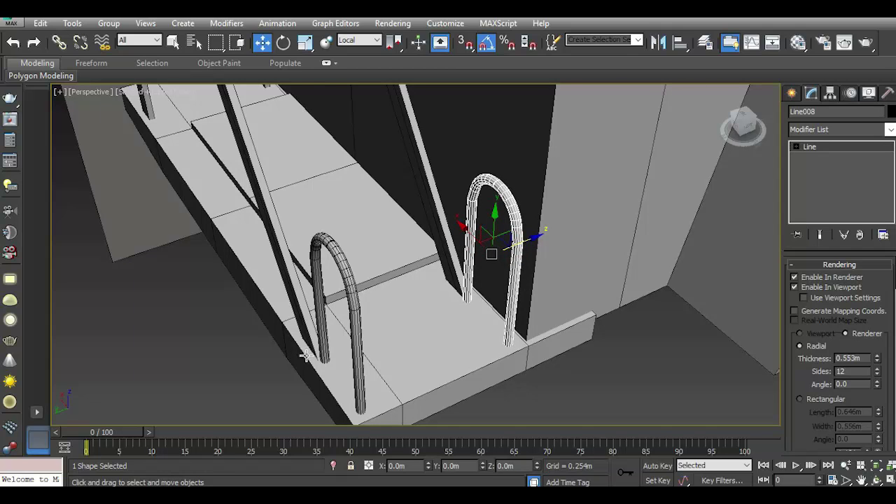
scroll(305, 356, "down", 4)
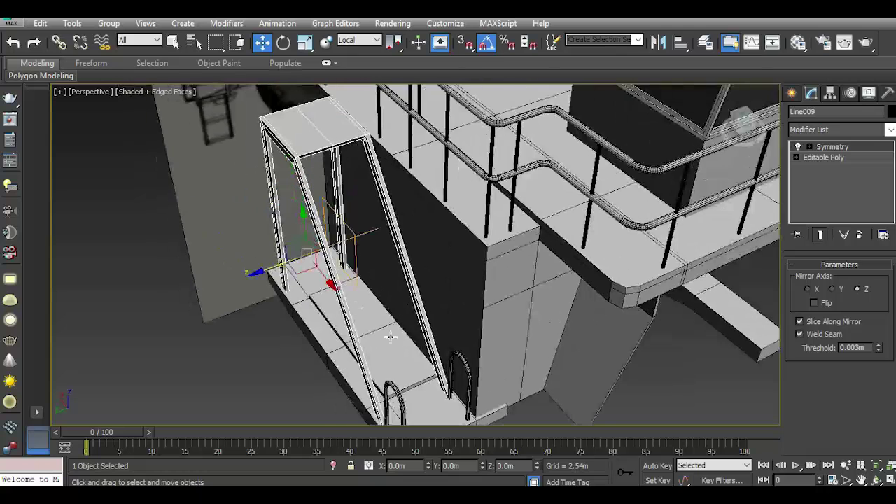
left_click_drag(278, 262, 287, 254)
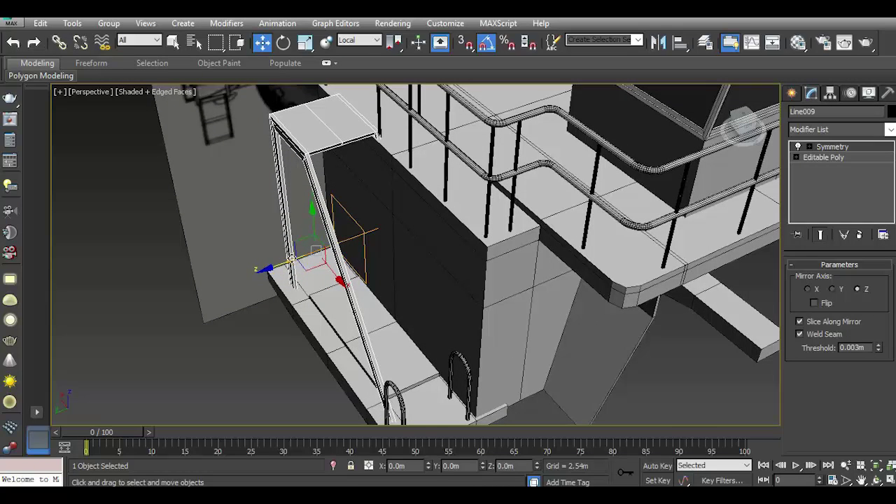
- Readjust the Symmetry mirror plane to reposition the mirrored leg
left_click(825, 146)
left_click_drag(325, 252, 319, 254)
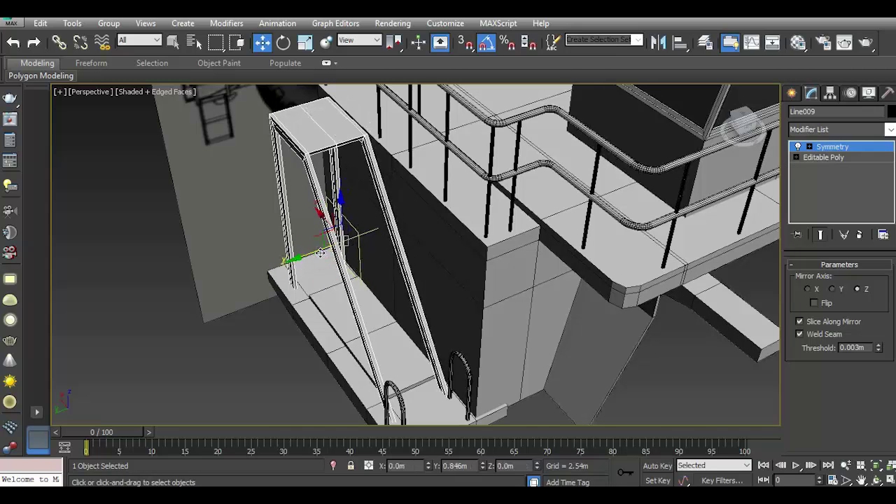
mouse_move(319, 253)
middle_mouse_down("alt")
mouse_move(360, 299)
mouse_move(381, 280)
middle_mouse_up("alt")
left_click(839, 149)
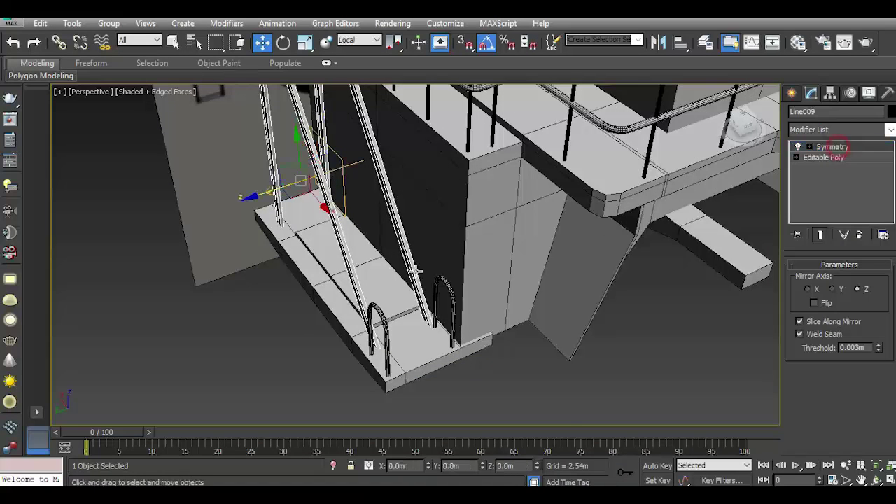
- Settle the left Line007 and right Line008 brackets at the slanted rail's foot, checking from the Back view
scroll(387, 354, "up", 3)
left_click(389, 301)
left_click_drag(403, 299, 422, 292)
left_click(532, 298)
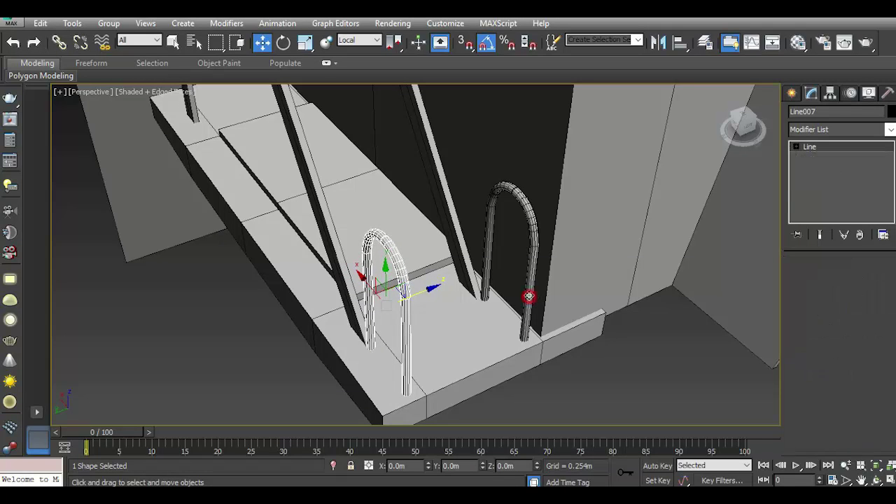
left_click_drag(536, 245, 531, 245)
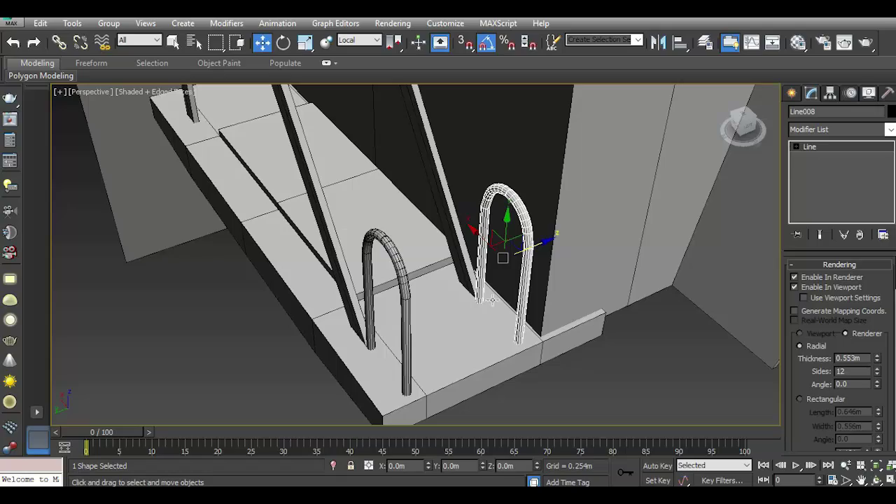
scroll(444, 345, "down", 3)
scroll(423, 349, "down", 3)
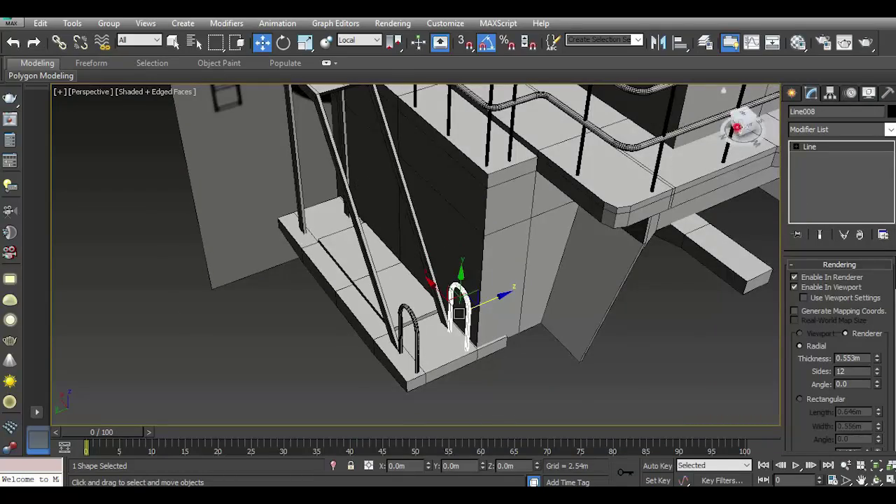
middle_click_drag(448, 279, 392, 273, "alt")
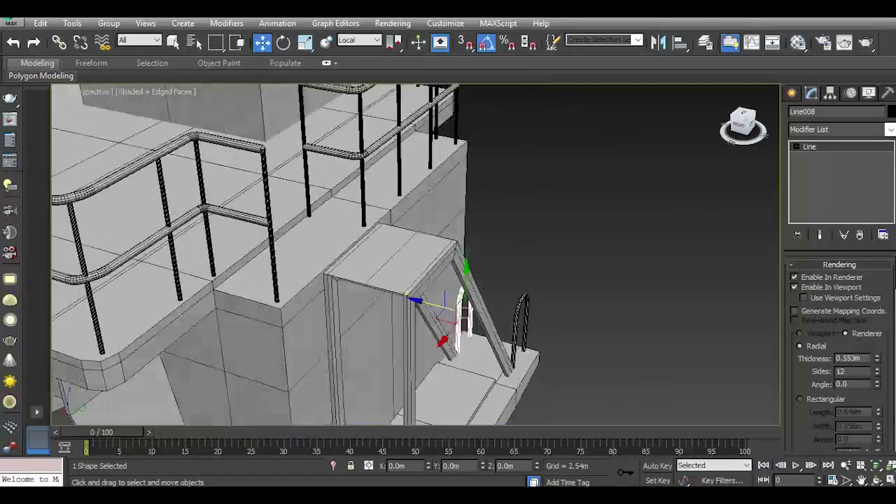
left_click_drag(744, 126, 741, 133)
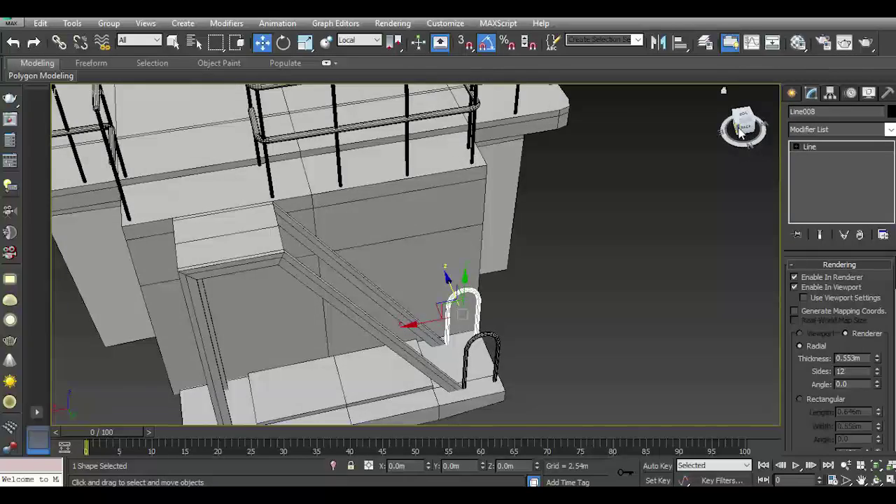
left_click(740, 133)
middle_click_drag(585, 268, 534, 244)
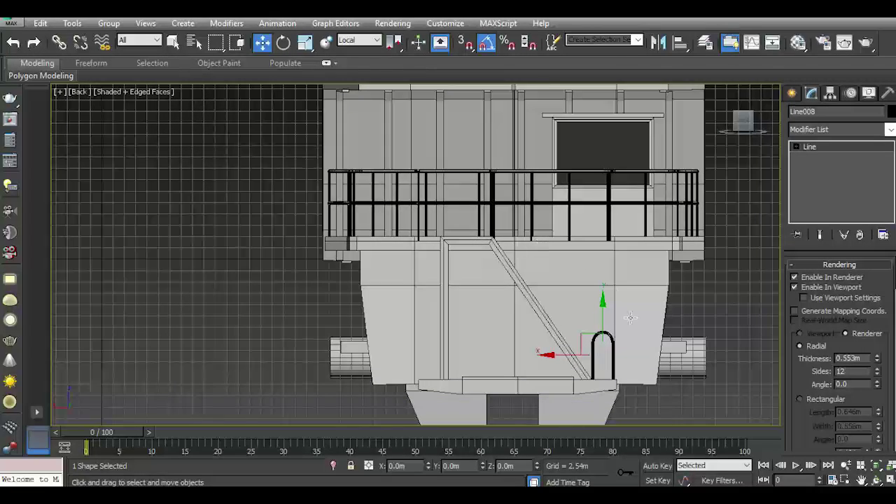
- Nudge the stair handrail and ladder arch left using the View reference coordinate system
left_click(551, 329, "ctrl")
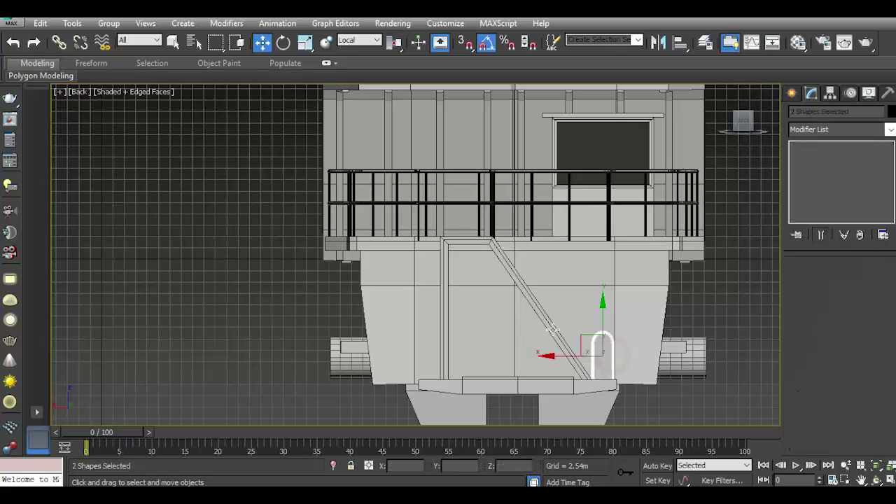
left_click(555, 331, "ctrl")
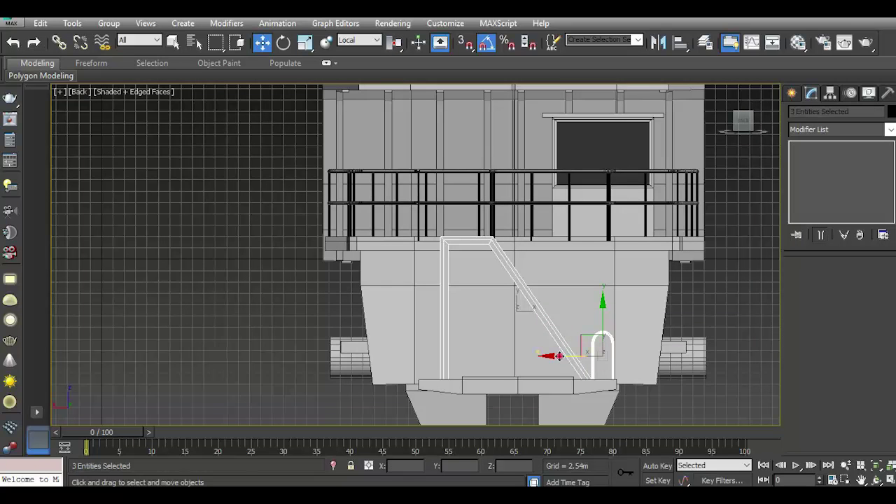
left_click_drag(559, 356, 541, 357)
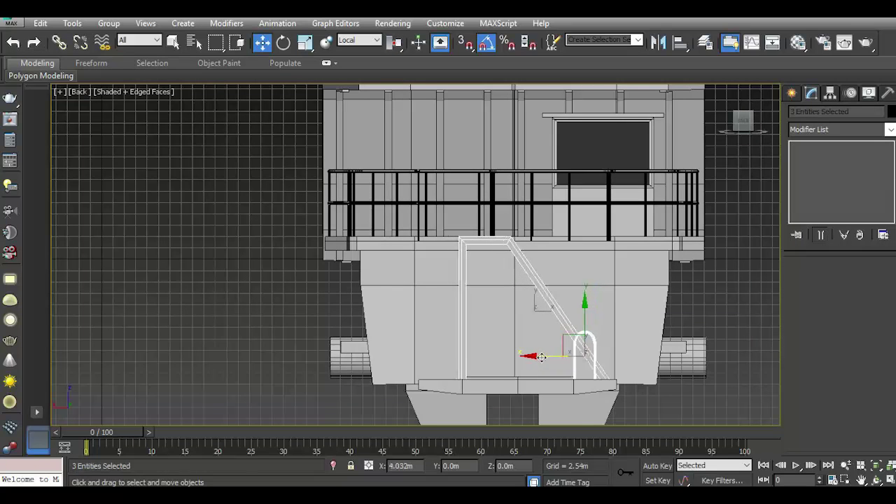
key("ctrl+z")
left_click(361, 42)
left_click(368, 53)
left_click_drag(613, 344, 607, 342)
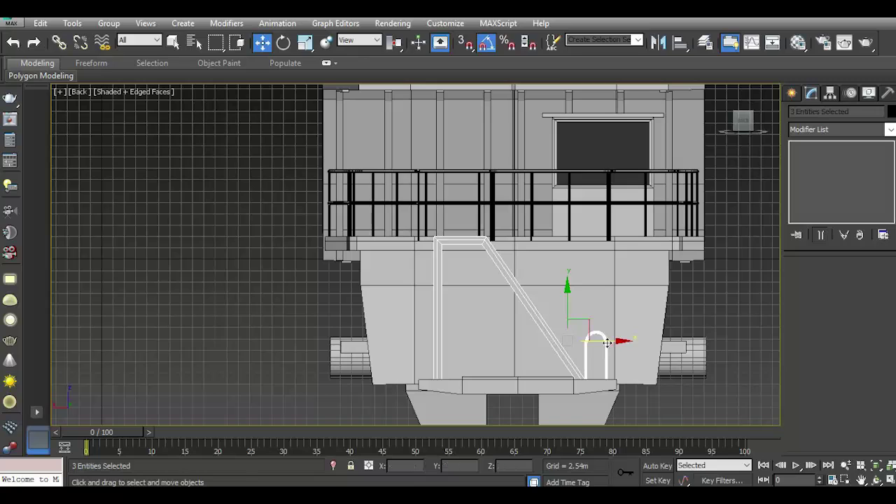
key("p")
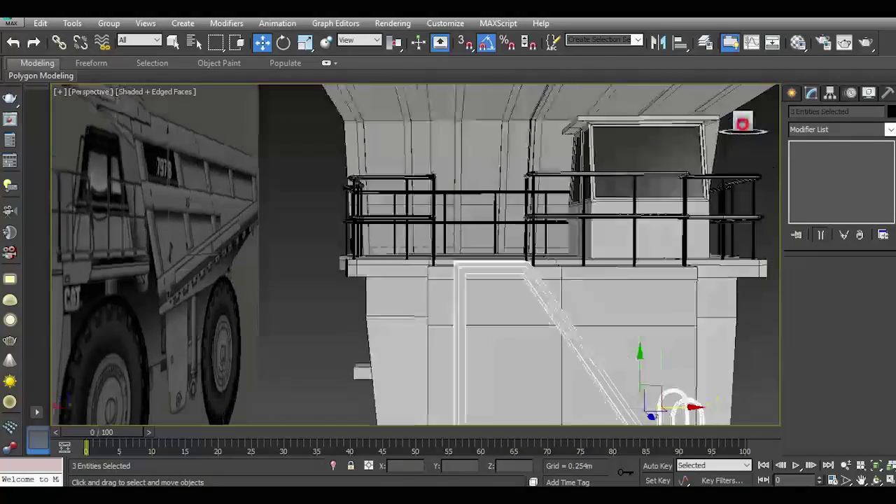
mouse_move(476, 274)
middle_mouse_down("alt")
mouse_move(301, 335)
mouse_move(609, 434)
middle_mouse_up("alt")
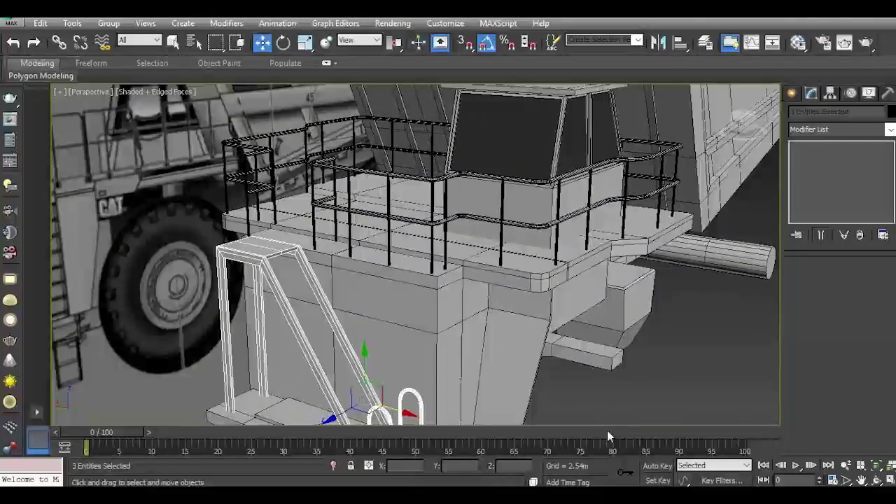
left_click(610, 400)
middle_click_drag(291, 288, 359, 256)
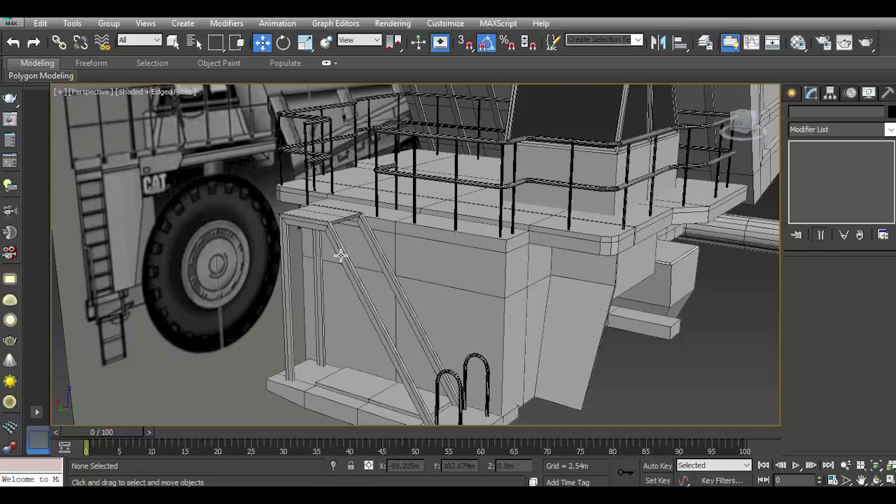
- In the Left view, draw a box rung spanning from the left ladder rail to the right
key("t")
key("z")
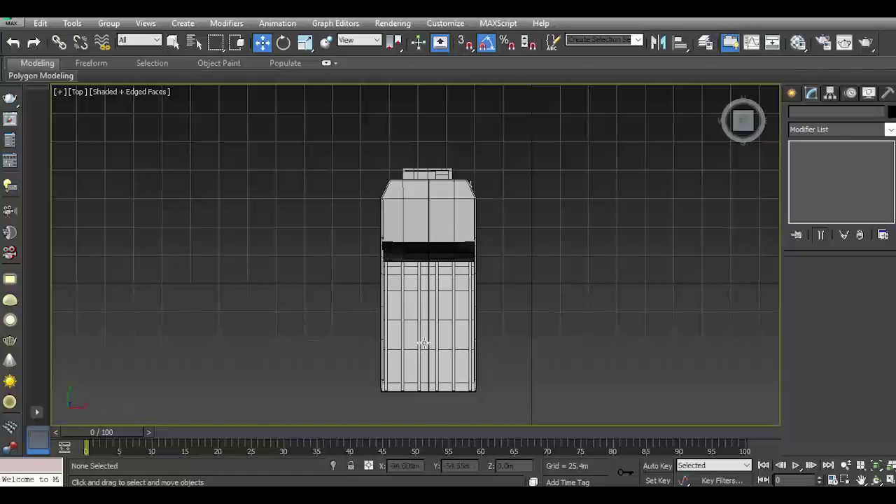
key("l")
scroll(339, 273, "up", 5)
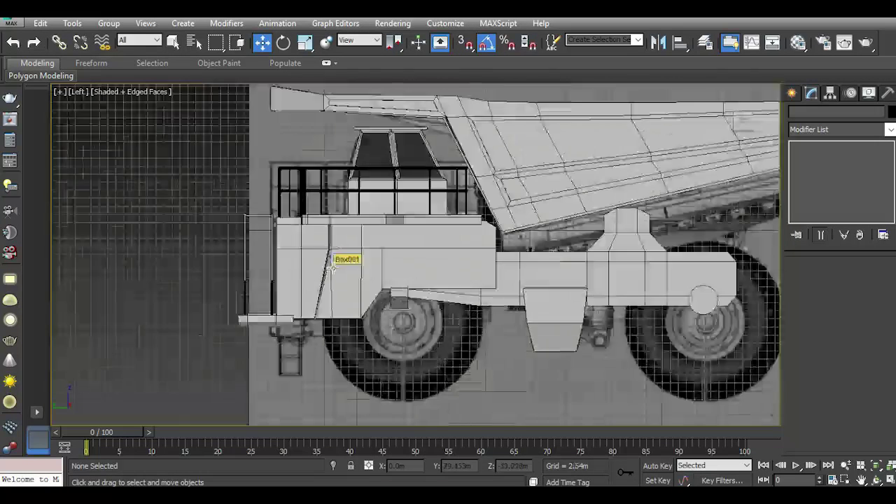
scroll(338, 273, "up", 3)
left_click(791, 93)
left_click(796, 113)
left_click(814, 178)
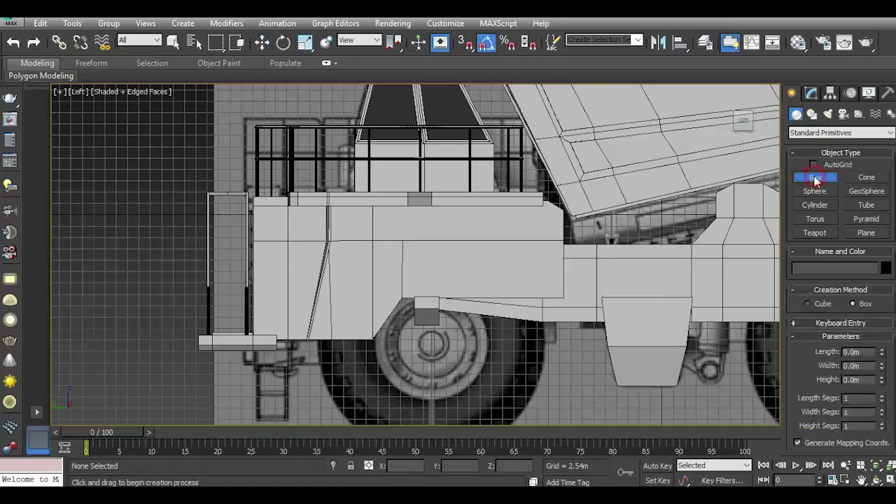
middle_click_drag(423, 316, 609, 329)
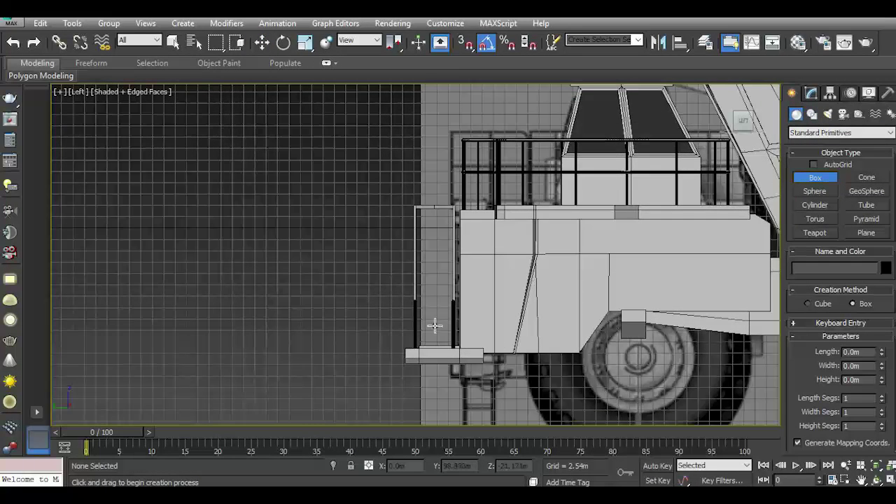
scroll(434, 326, "up", 2)
scroll(398, 294, "up", 2)
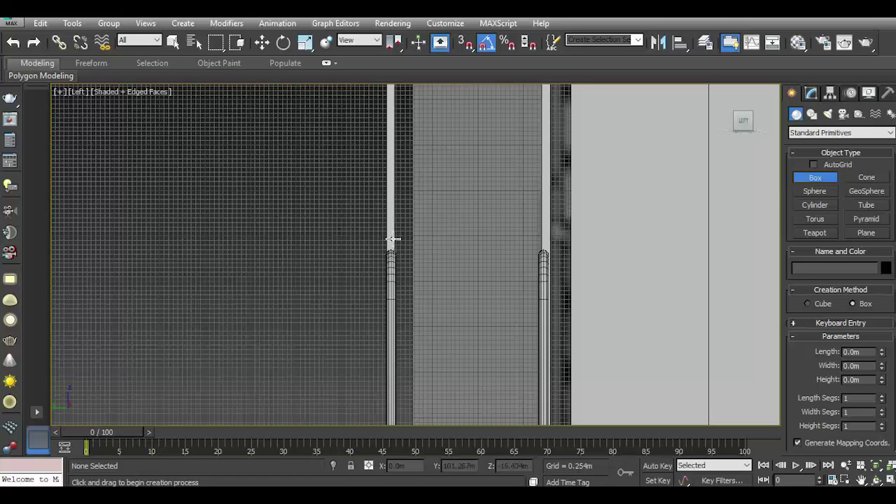
left_click_drag(394, 238, 397, 241)
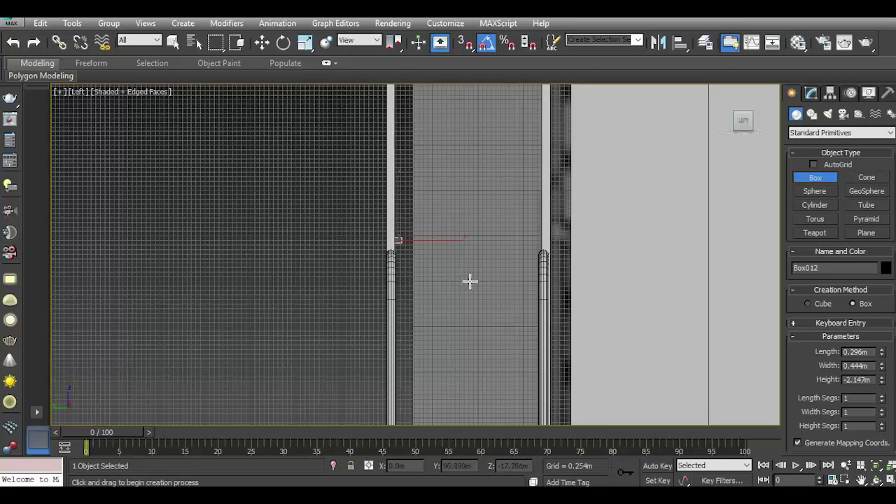
right_click(389, 240)
mouse_move(393, 232)
left_mouse_down()
mouse_move(543, 257)
mouse_move(544, 274)
left_mouse_up()
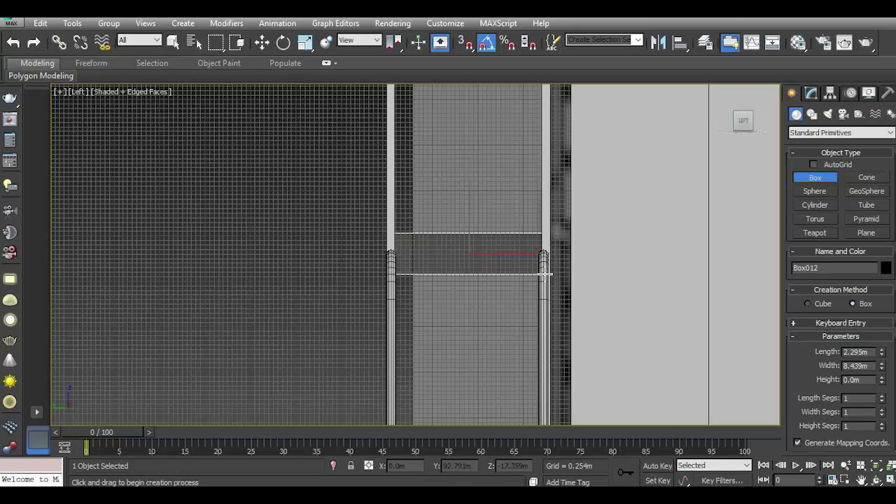
- Move the new box Box012 against the stair post
key("p")
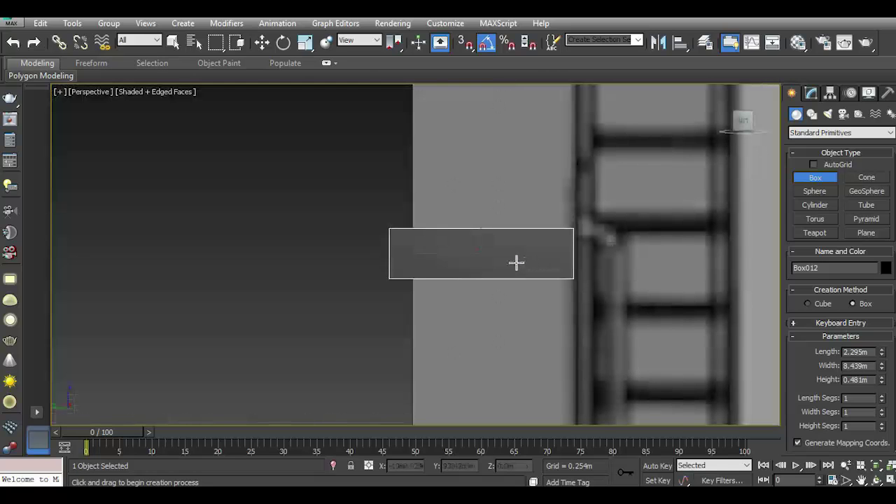
scroll(489, 290, "down", 3)
scroll(483, 294, "down", 3)
left_click_drag(746, 126, 709, 116)
left_click(262, 42)
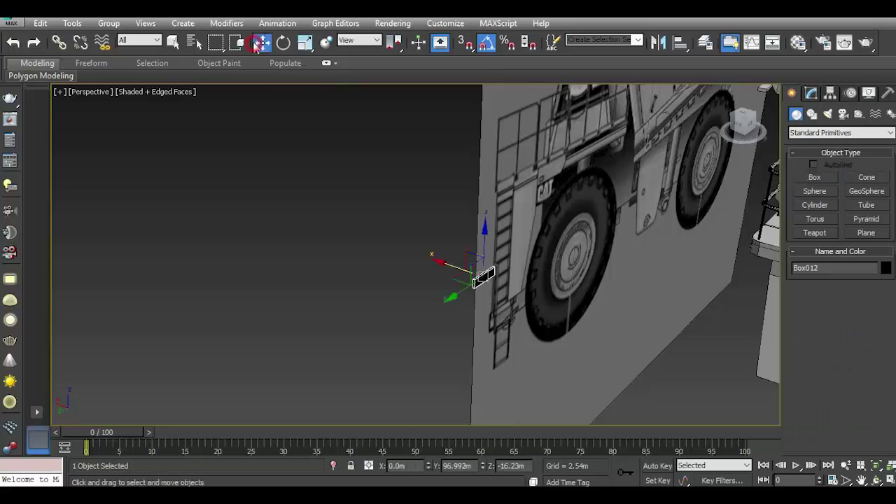
middle_click_drag(477, 275, 304, 224)
left_click_drag(275, 217, 571, 323)
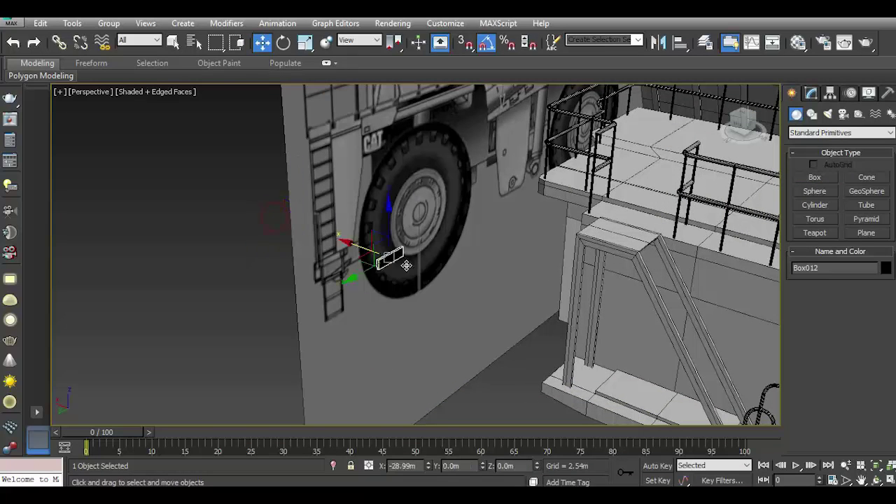
scroll(602, 347, "up", 4)
mouse_move(742, 123)
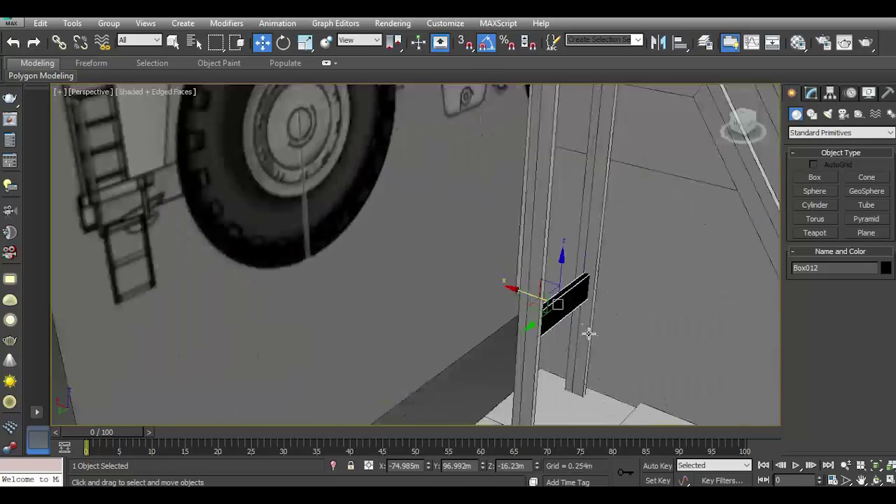
scroll(580, 328, "up", 4)
- Drag the plain grey default material from the Material Editor onto the box
left_click(798, 43)
left_click(592, 176)
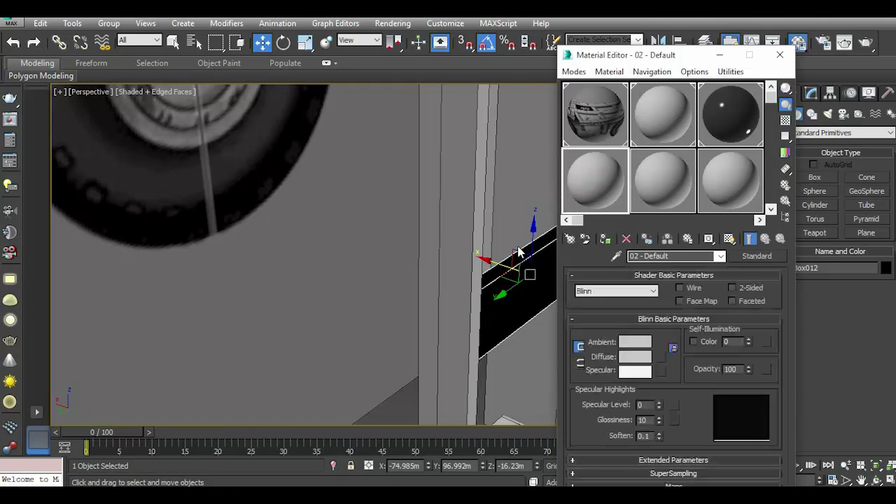
left_click_drag(592, 175, 518, 252)
left_click(516, 300)
- Apply the grey material to Box012, nudge it along X, and lower its Height to 0.375m
left_click_drag(655, 115, 532, 273)
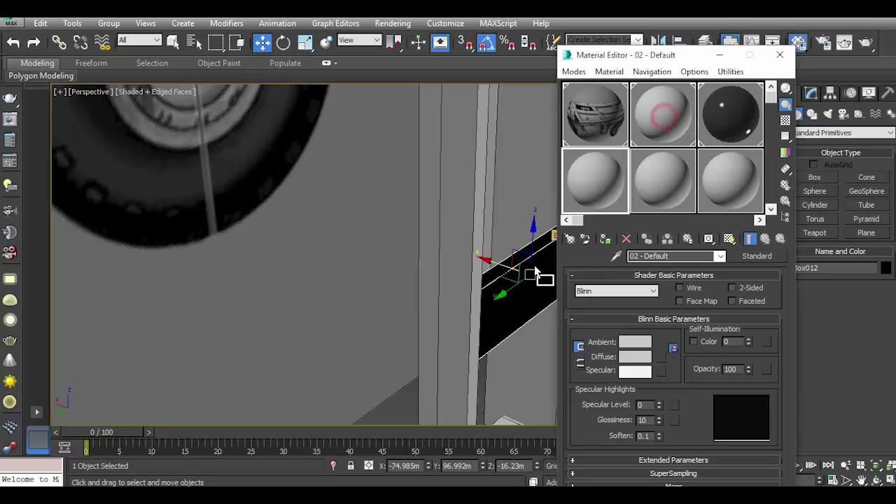
left_click(780, 56)
middle_click_drag(636, 228, 468, 284, "alt")
left_click_drag(431, 272, 441, 273)
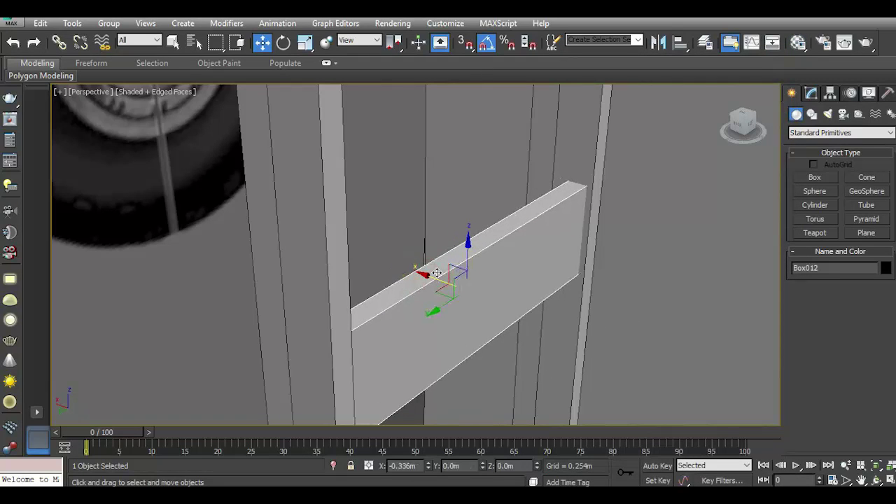
left_click(810, 94)
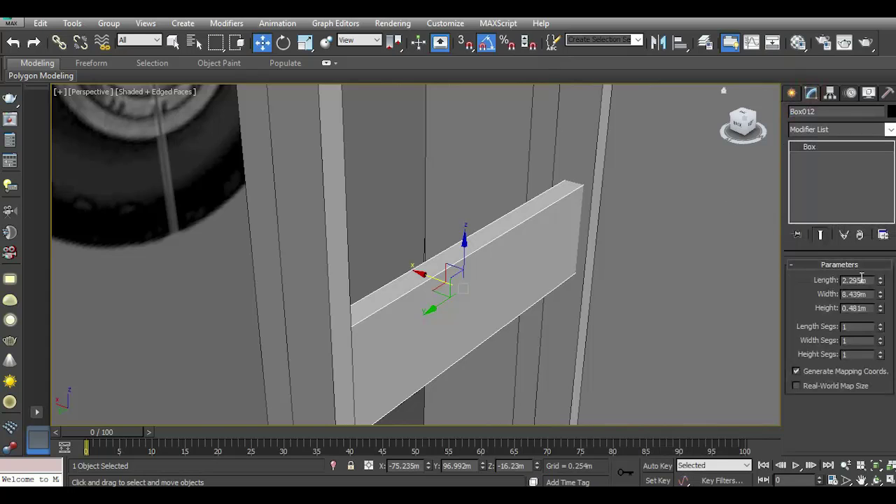
left_click_drag(881, 313, 882, 320)
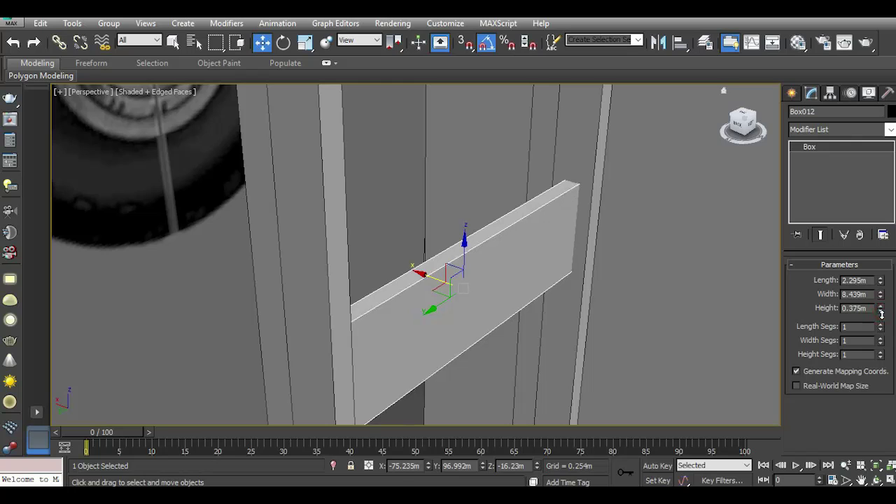
left_click_drag(881, 313, 881, 317)
left_click(287, 42)
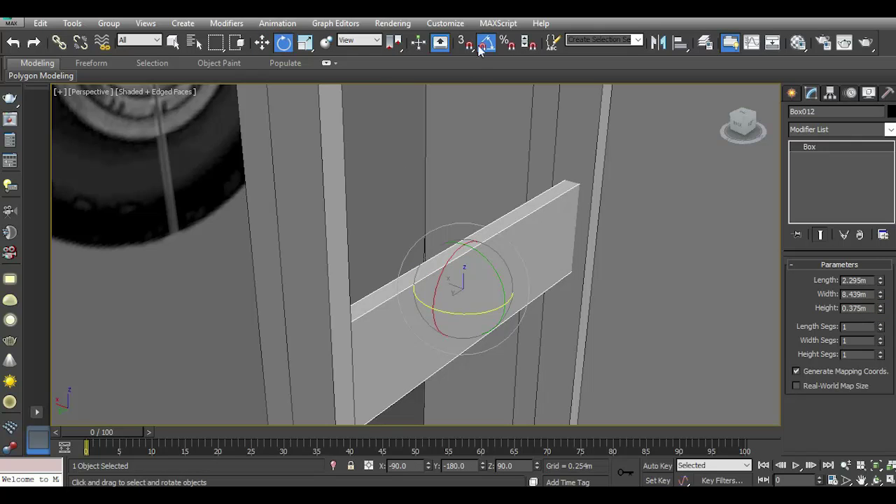
- Try rotating and nudging the rung, then undo it back to its original orientation
left_click_drag(486, 245, 365, 140)
scroll(378, 265, "down", 2)
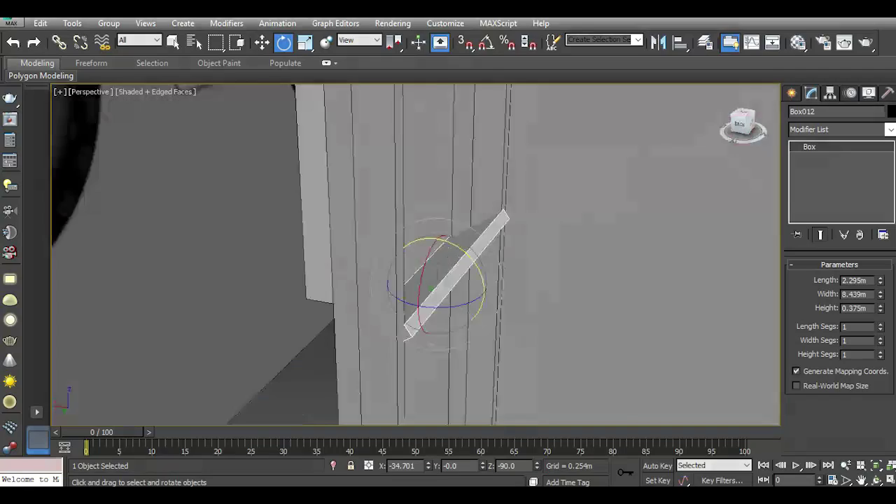
mouse_move(432, 280)
middle_mouse_down("alt")
mouse_move(386, 230)
mouse_move(386, 215)
middle_mouse_up("alt")
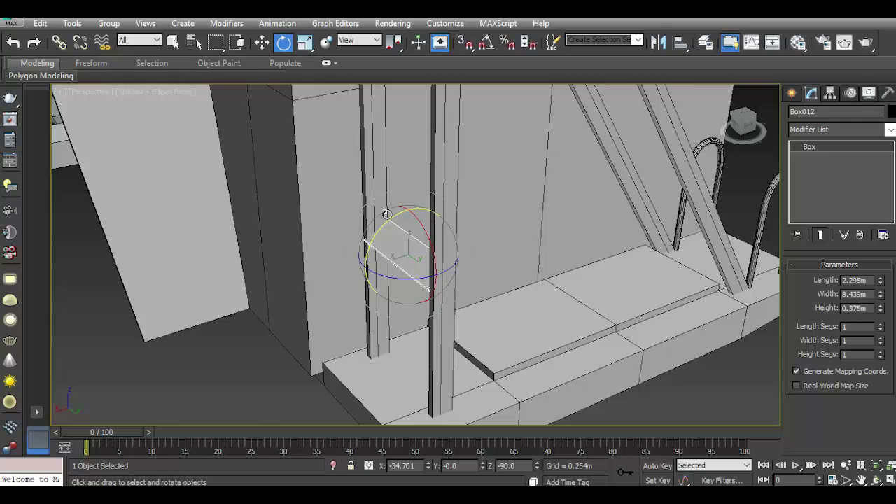
scroll(400, 263, "up", 3)
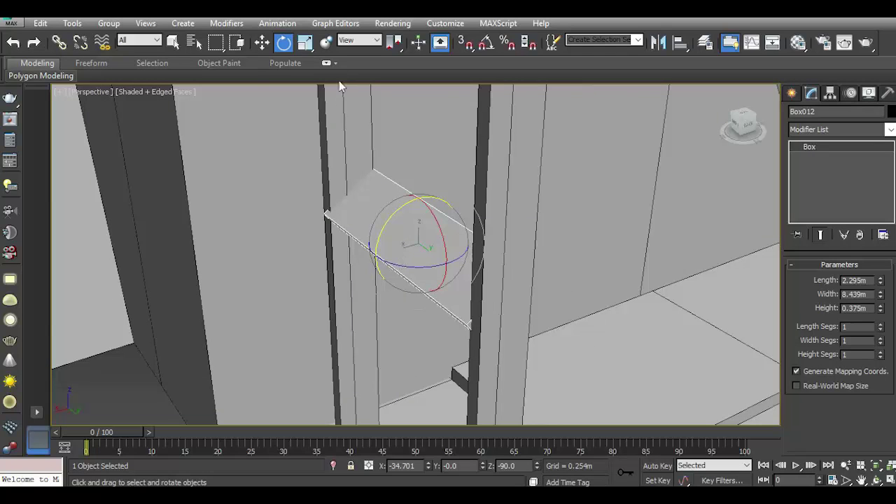
left_click(260, 43)
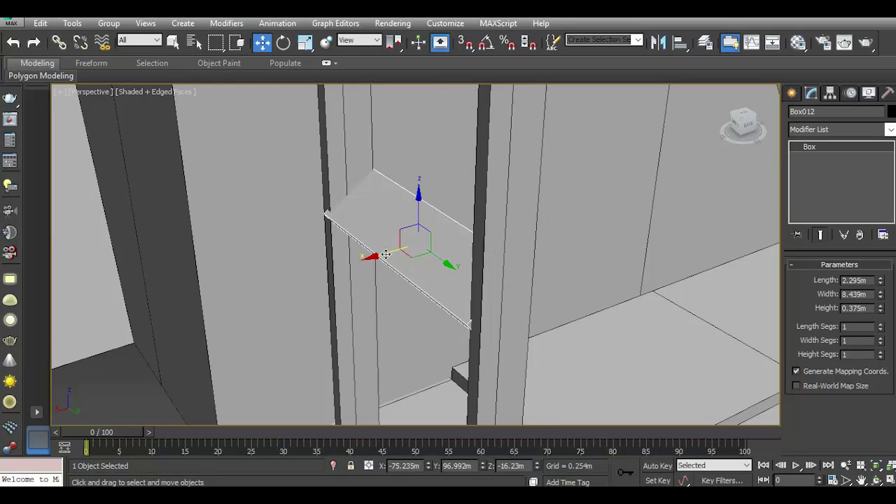
left_click_drag(385, 256, 386, 261)
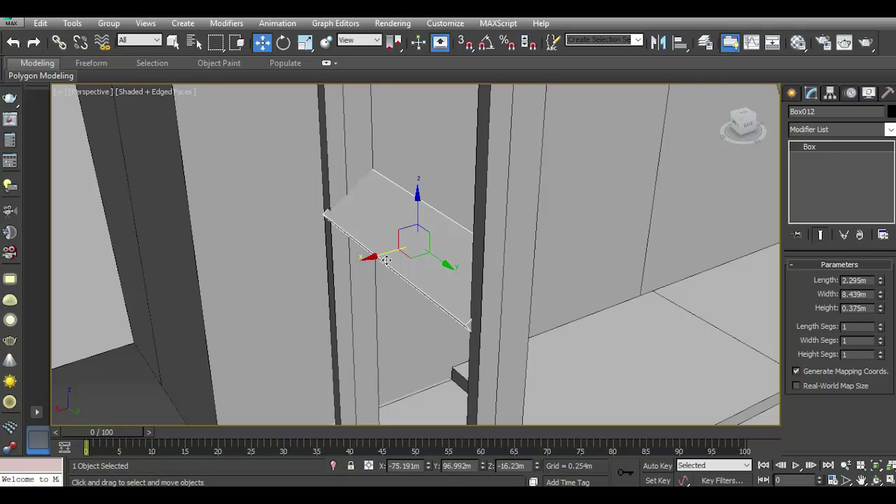
left_click(283, 42)
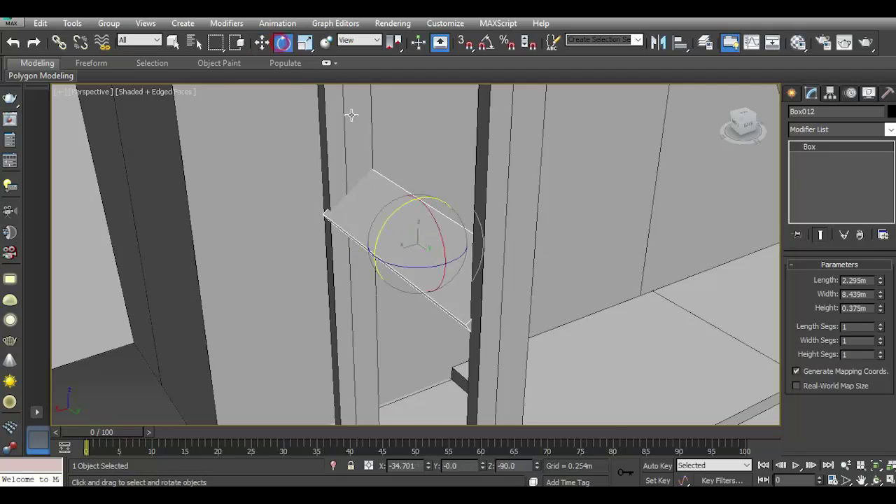
left_click_drag(405, 203, 406, 189)
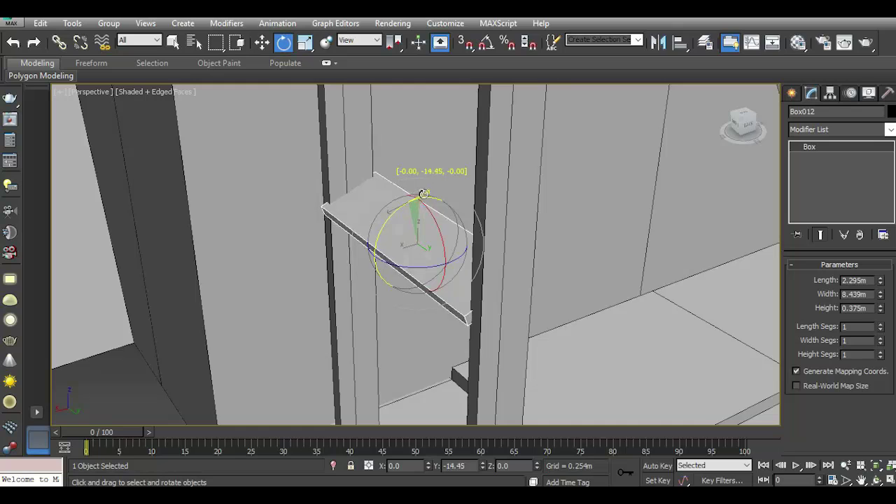
left_click(18, 46)
left_click(18, 46)
left_click(18, 45)
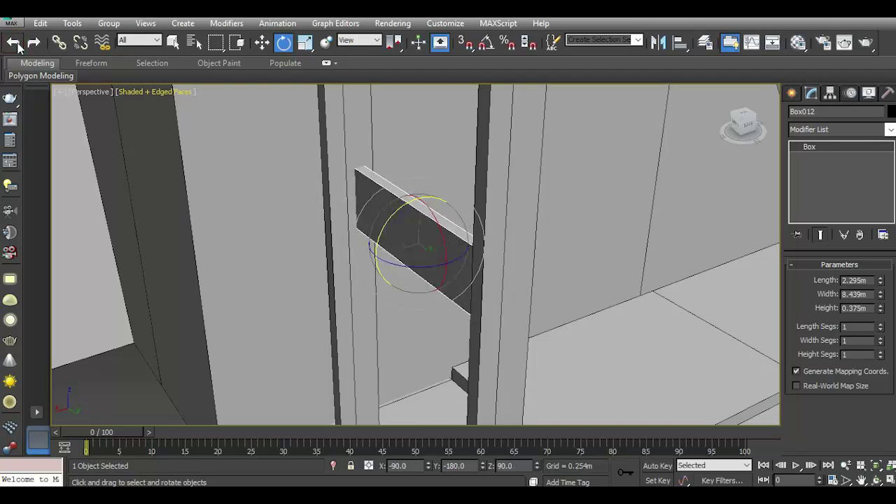
- With angle snap on, rotate the rung flat and shift it slightly left between the rails
left_click(486, 42)
left_click_drag(434, 196, 435, 194)
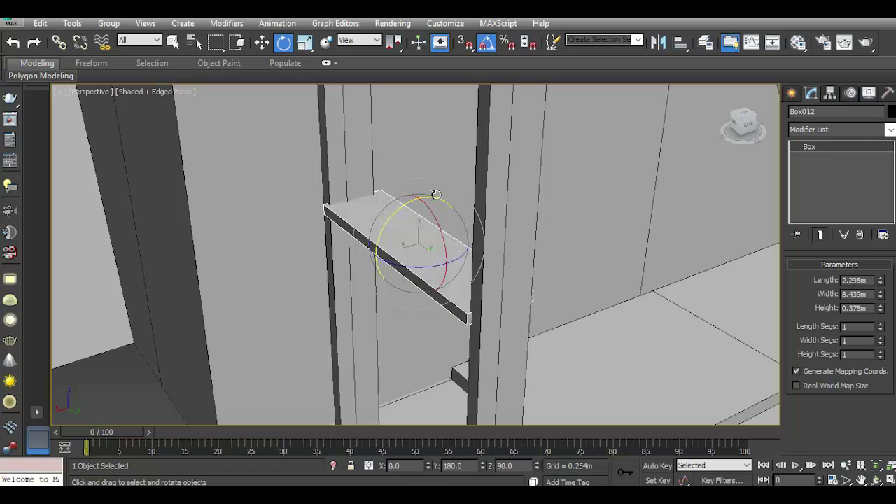
left_click(259, 43)
left_click_drag(396, 251, 389, 251)
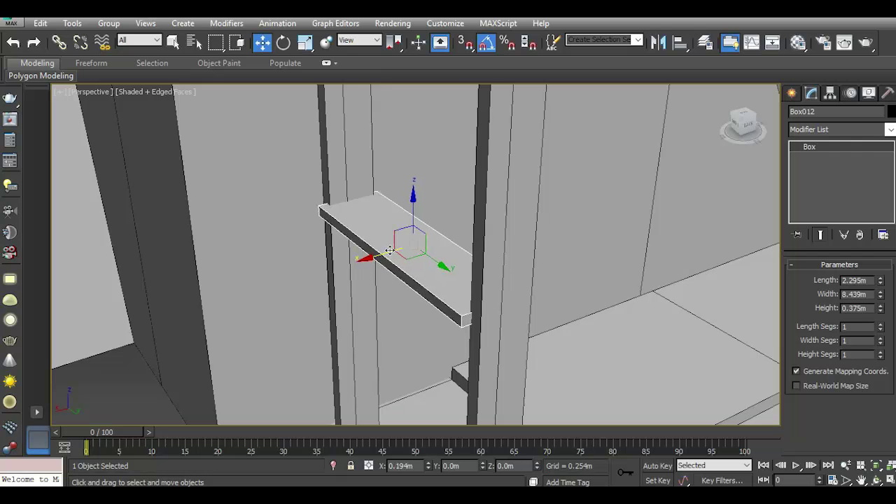
middle_click_drag(397, 250, 410, 248, "alt")
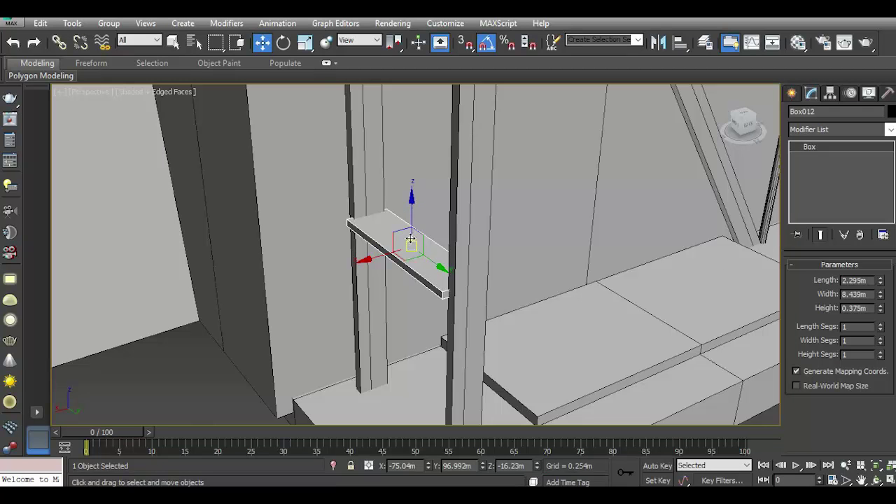
- Drop Box012 to the ladder base and Shift-drag it upward into 6 stacked rung copies
left_click_drag(410, 215, 412, 361)
middle_click_drag(462, 329, 503, 214)
scroll(474, 333, "up", 2)
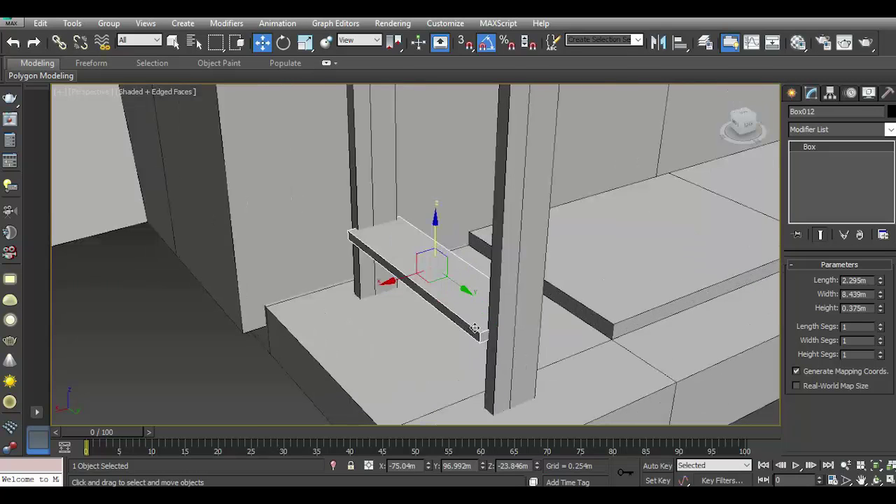
mouse_move(434, 241)
left_mouse_down()
mouse_move(448, 271)
mouse_move(439, 189)
left_mouse_up()
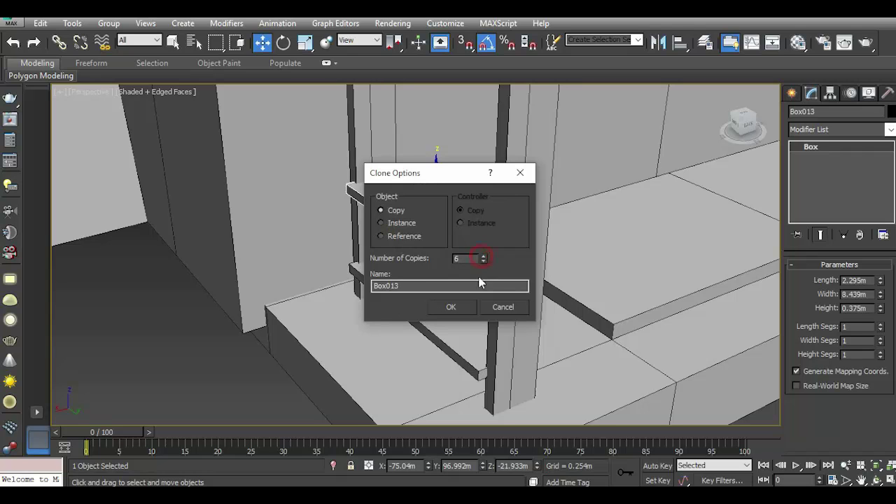
left_click(450, 306)
scroll(268, 351, "down", 5)
- Undo the six cloned rungs, leaving only the bottom rung
middle_click_drag(366, 395, 357, 342, "alt")
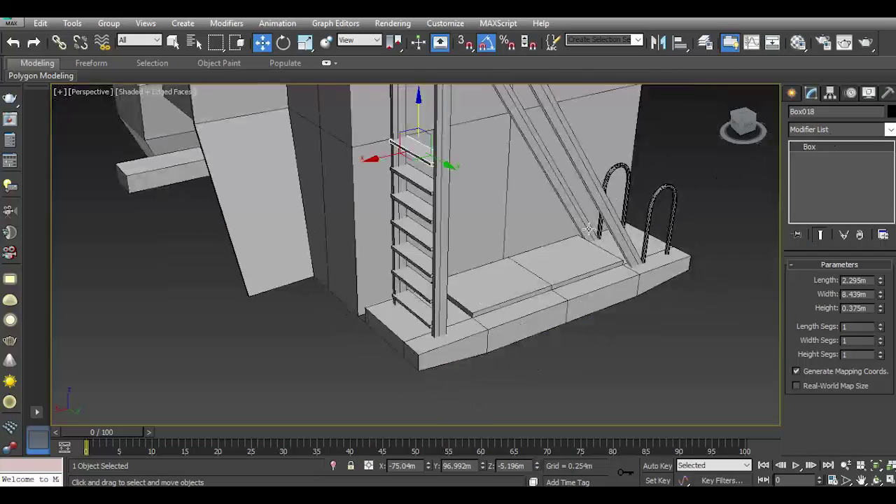
mouse_move(743, 124)
left_mouse_down()
mouse_move(752, 128)
mouse_move(745, 126)
left_mouse_up()
middle_click_drag(363, 140, 342, 135, "alt")
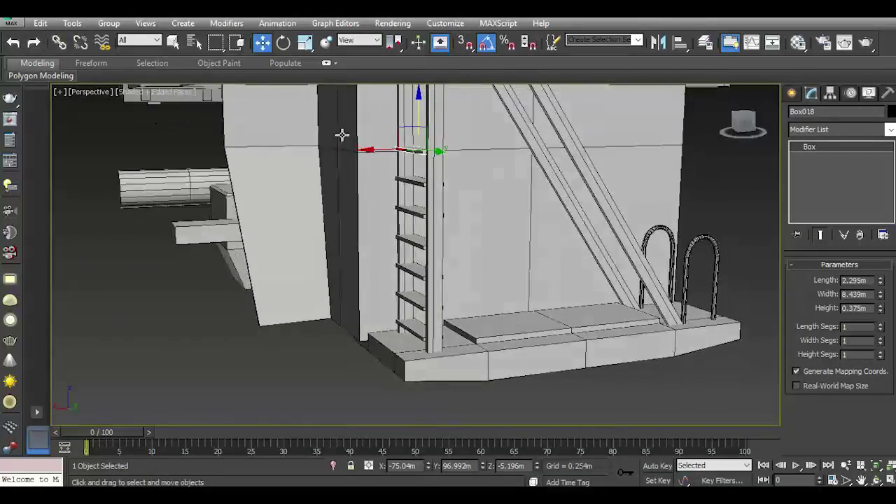
left_click(17, 42)
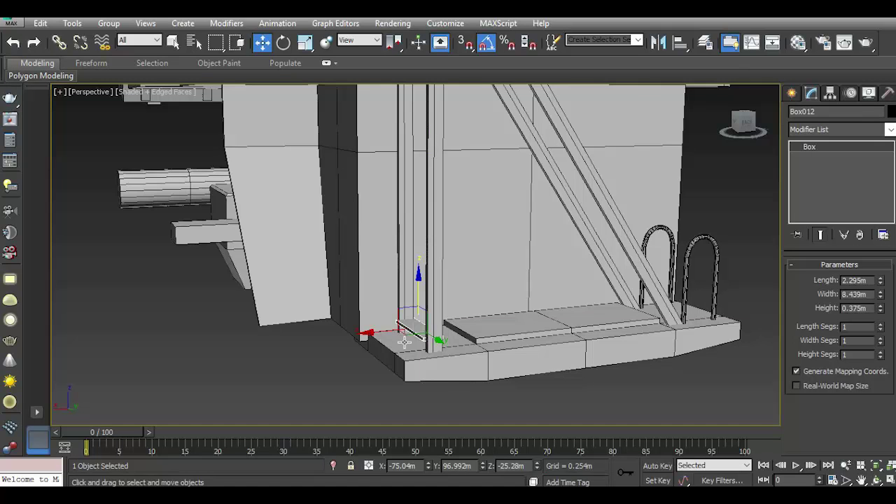
scroll(405, 341, "up", 5)
- Tilt the bottom rung slightly, then Shift-drag it upward into 7 evenly spaced copies
left_click(284, 43)
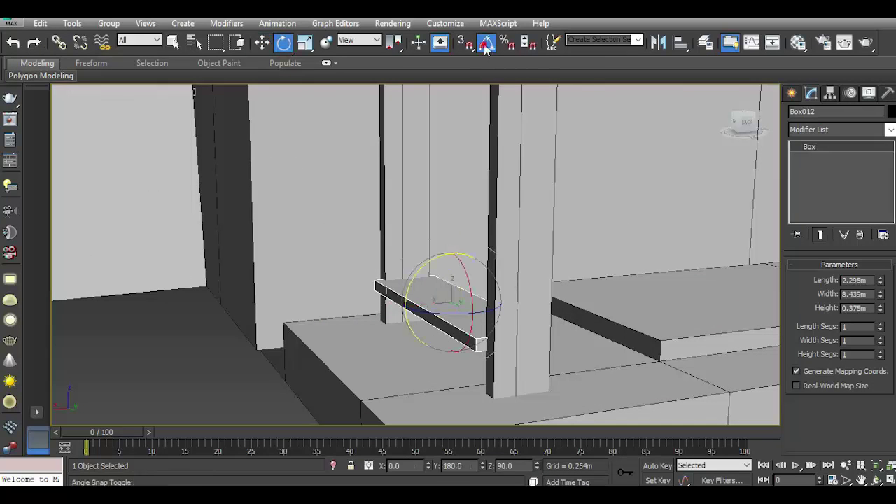
left_click_drag(431, 263, 424, 261)
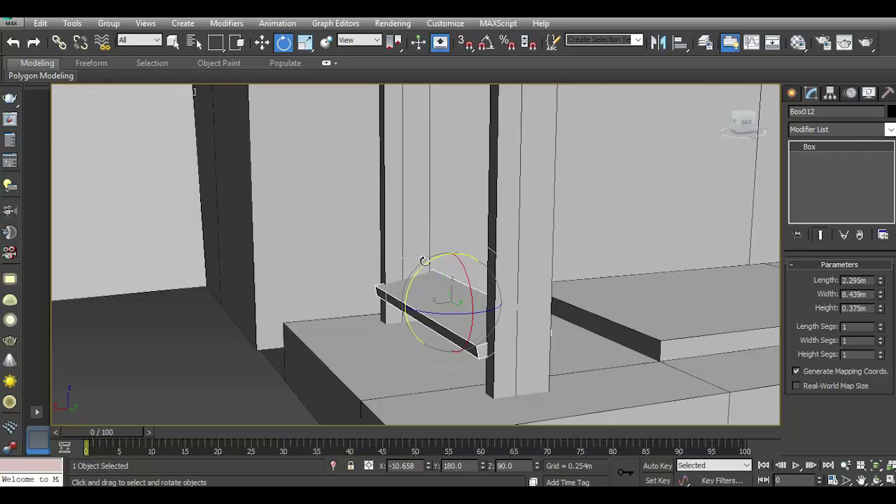
left_click(262, 43)
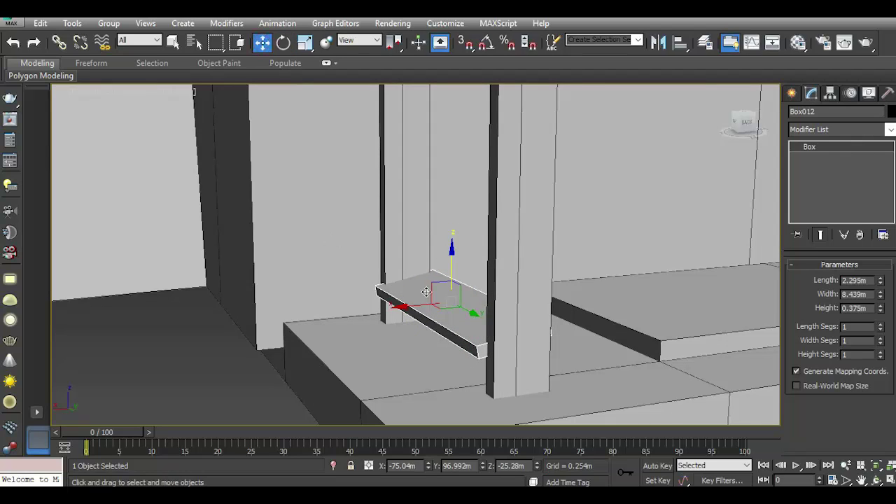
middle_click_drag(426, 294, 415, 315, "alt")
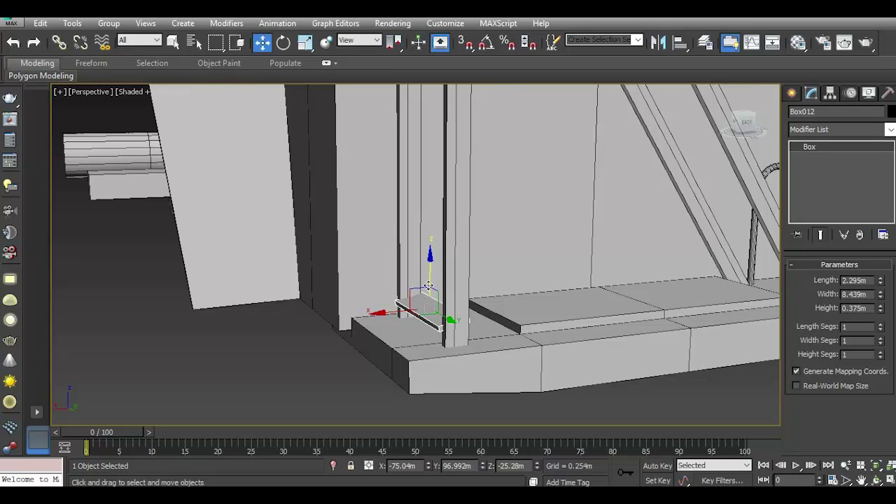
left_click_drag(427, 286, 440, 239, "shift")
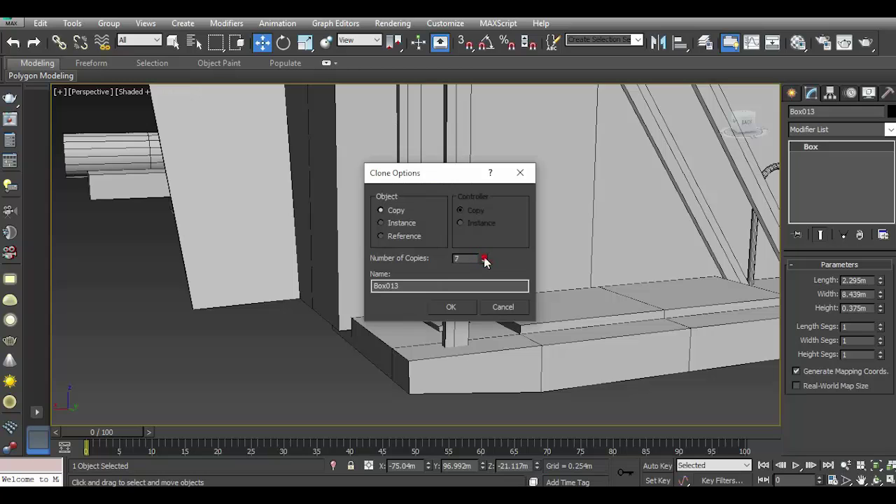
left_click(456, 305)
scroll(428, 326, "down", 4)
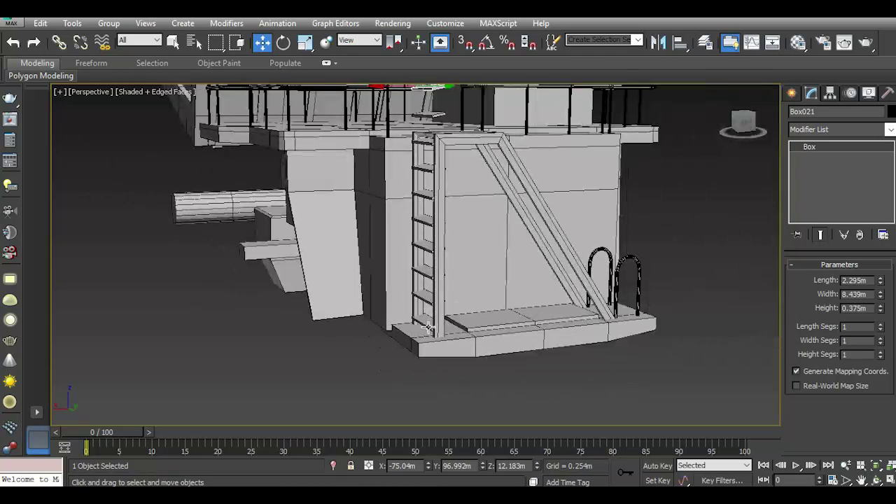
- Shift-drag a copy of rung Box019 onto the top corner of the angled side rail
middle_click_drag(461, 135, 455, 217)
left_click(429, 201)
key("ctrl+d")
scroll(426, 231, "up", 3)
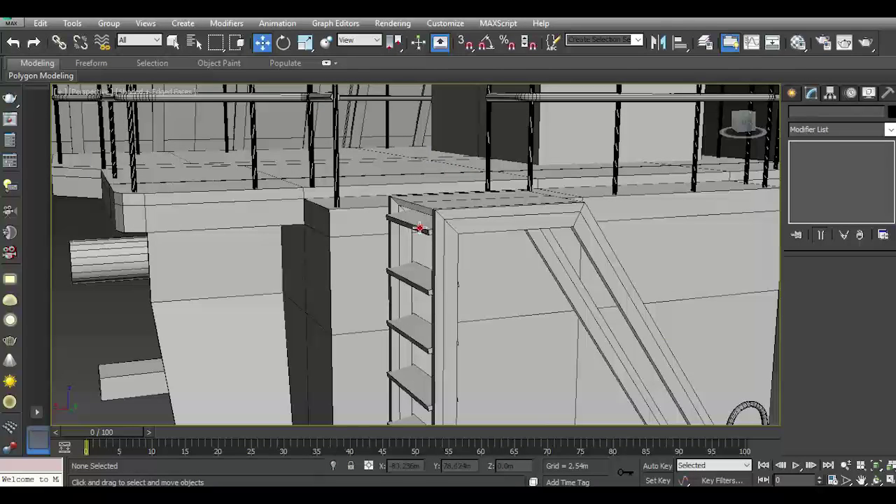
left_click(419, 228)
key("ctrl+d")
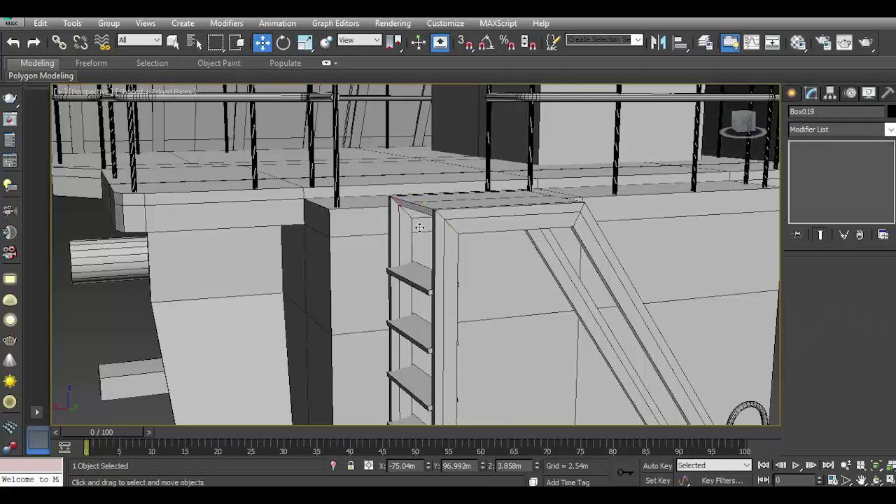
scroll(410, 209, "down", 2)
scroll(420, 211, "down", 2)
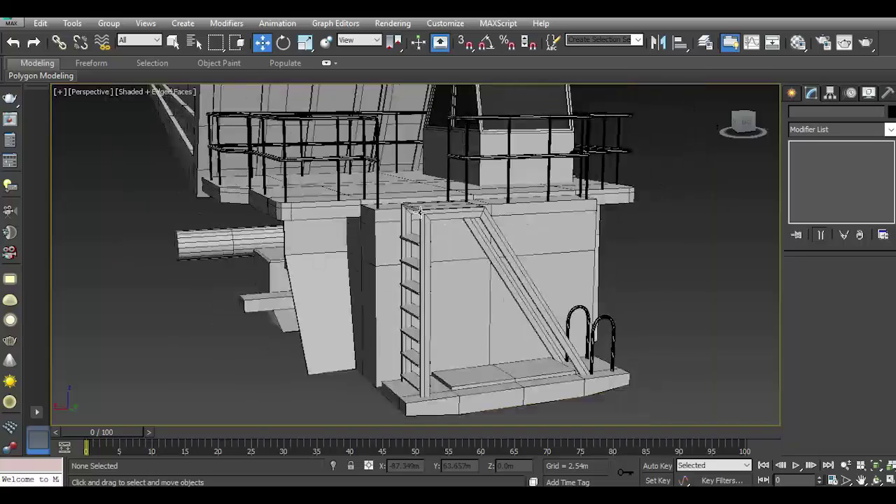
left_click_drag(743, 123, 466, 242)
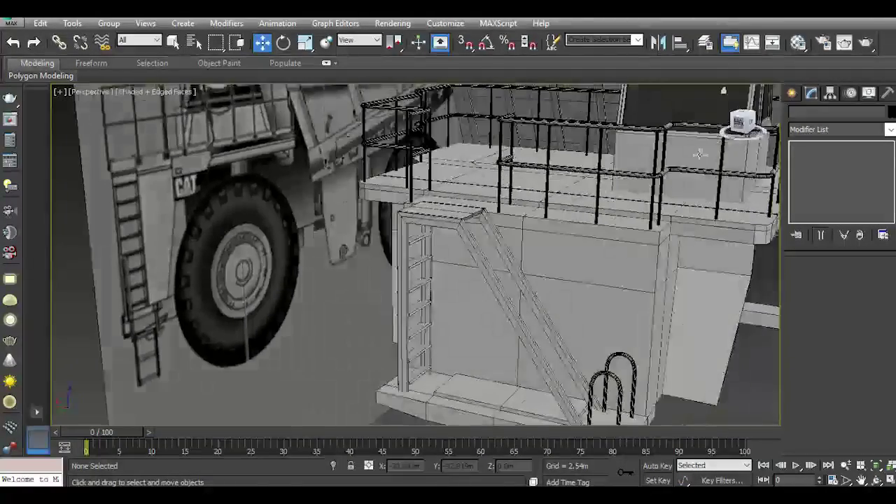
scroll(466, 242, "up", 3)
left_click(340, 230)
mouse_move(341, 231)
left_mouse_down()
mouse_move(489, 252)
mouse_move(475, 248)
mouse_move(492, 235)
mouse_move(468, 223)
left_mouse_up()
left_click(458, 305)
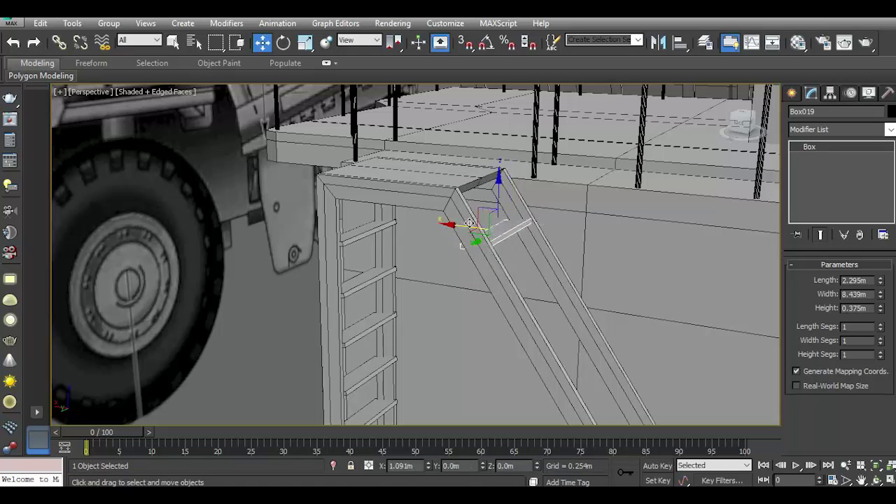
- Switch to the Back view and cancel an accidental copy of the angled rail cylinder
scroll(504, 241, "up", 2)
scroll(483, 226, "up", 2)
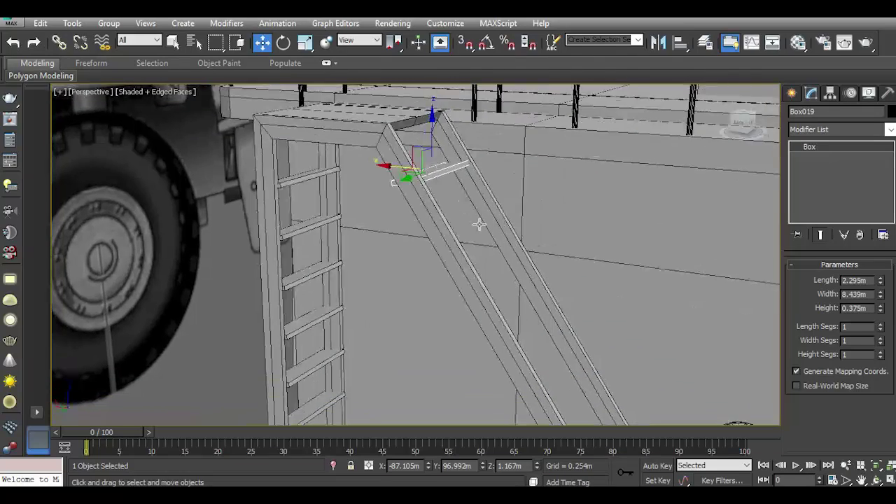
scroll(490, 234, "up", 2)
key("l")
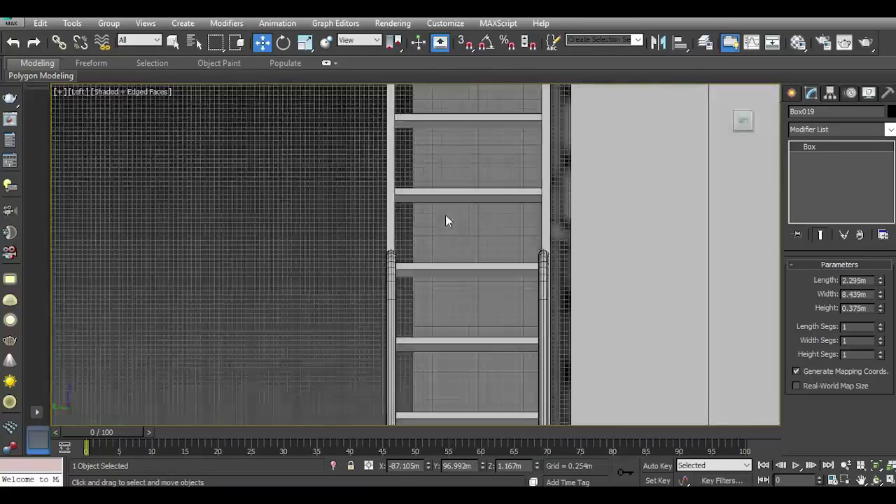
key("k")
scroll(496, 246, "up", 3)
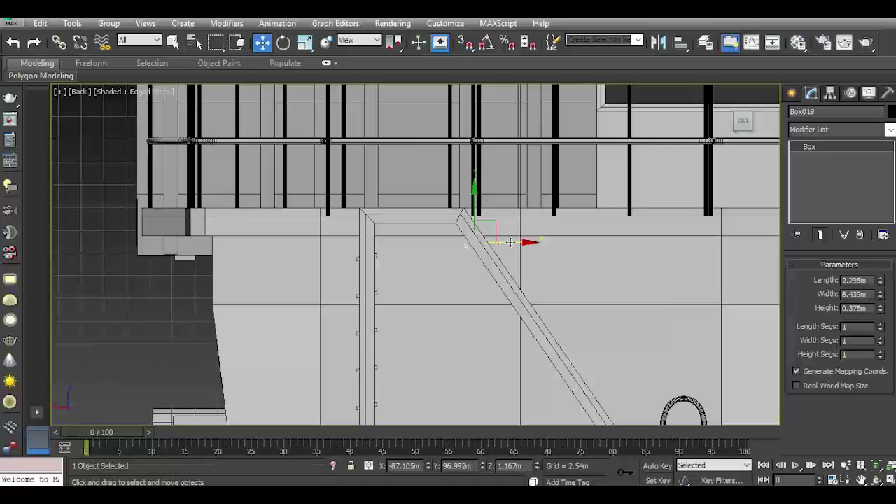
scroll(516, 244, "up", 1)
scroll(517, 244, "up", 2)
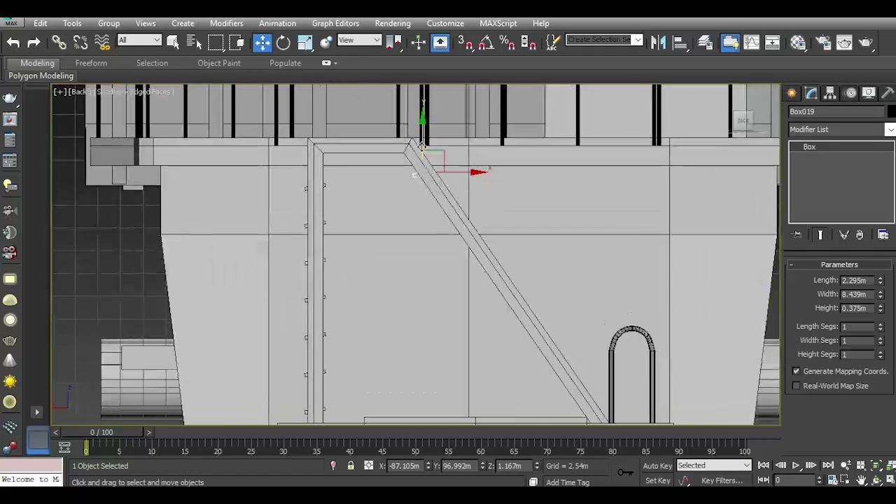
left_click(455, 210)
left_click_drag(454, 210, 483, 224, "shift")
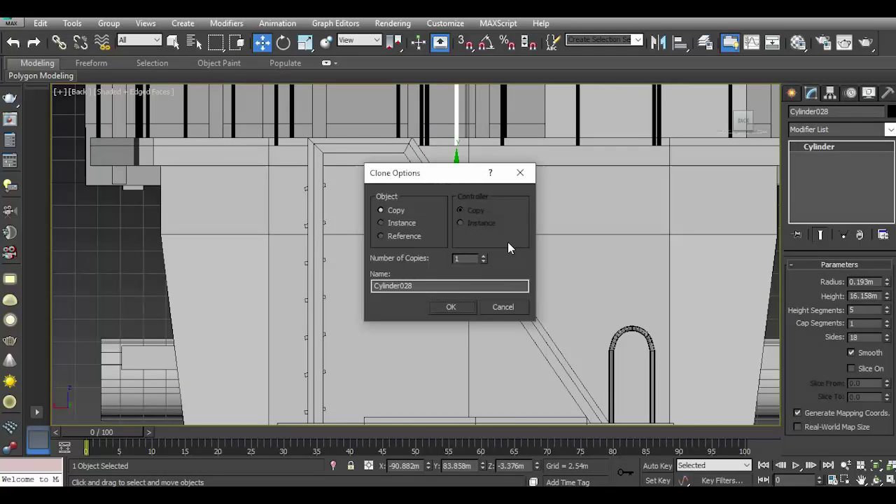
left_click(502, 306)
left_click(13, 46)
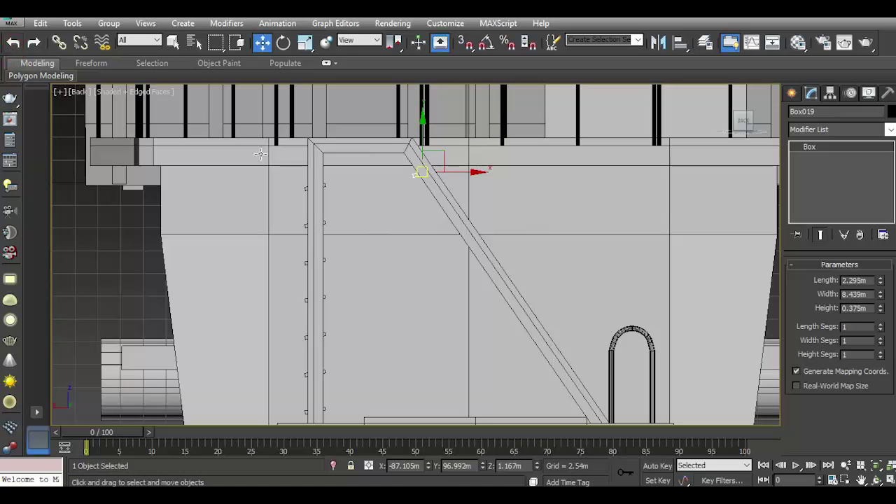
- Clone the bracket partway down the rail as Box021 and slide it onto the rail
left_click_drag(424, 135, 424, 180, "shift")
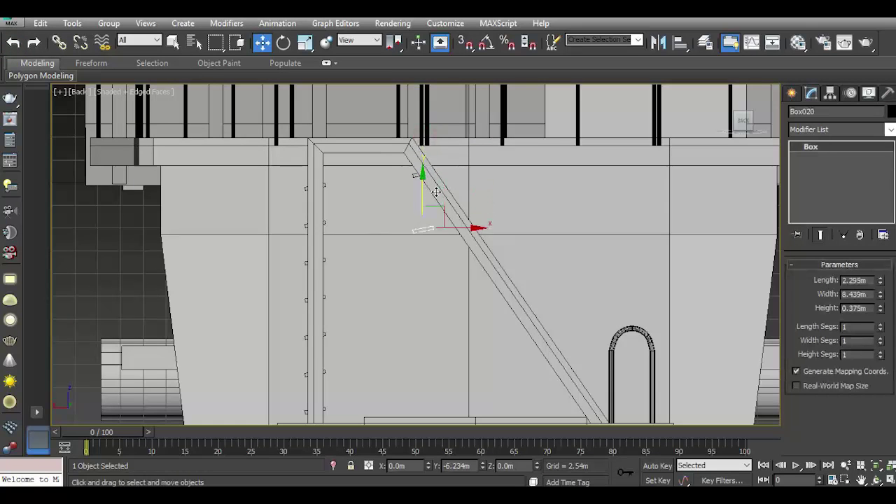
left_click(451, 307)
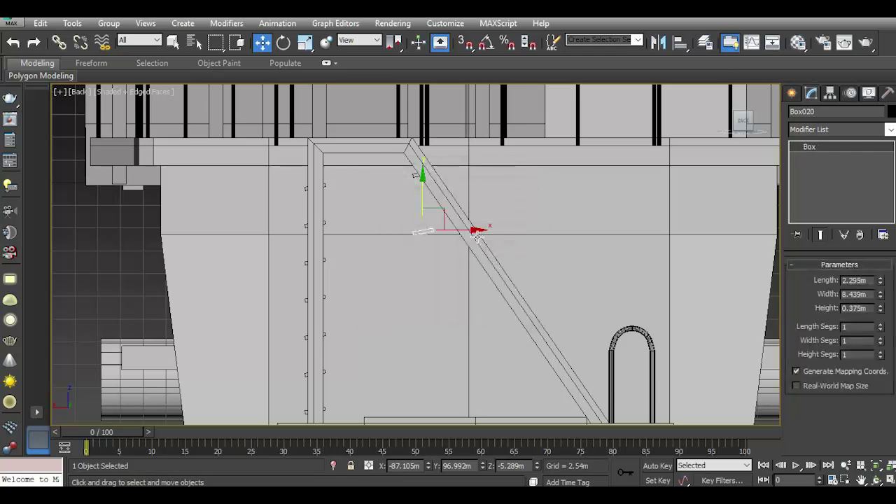
left_click_drag(472, 231, 493, 231)
middle_click_drag(506, 259, 400, 171)
- Clone further brackets down toward the rail's lower end and set each against the rail
left_click_drag(357, 110, 392, 224, "shift")
left_click(451, 308)
mouse_move(361, 264)
left_mouse_down()
mouse_move(461, 257)
mouse_move(435, 194)
mouse_move(455, 194)
mouse_move(426, 186)
mouse_move(389, 262)
mouse_move(462, 264)
left_mouse_up()
left_click(448, 307)
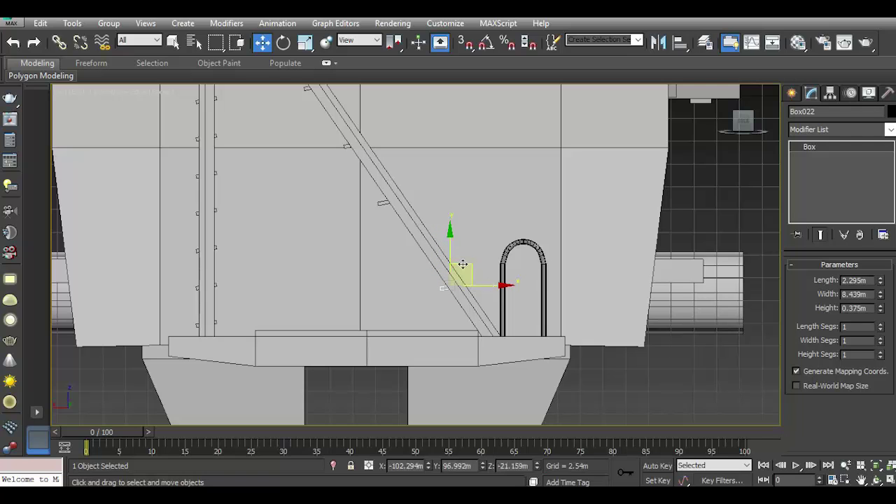
left_click_drag(448, 254, 474, 259)
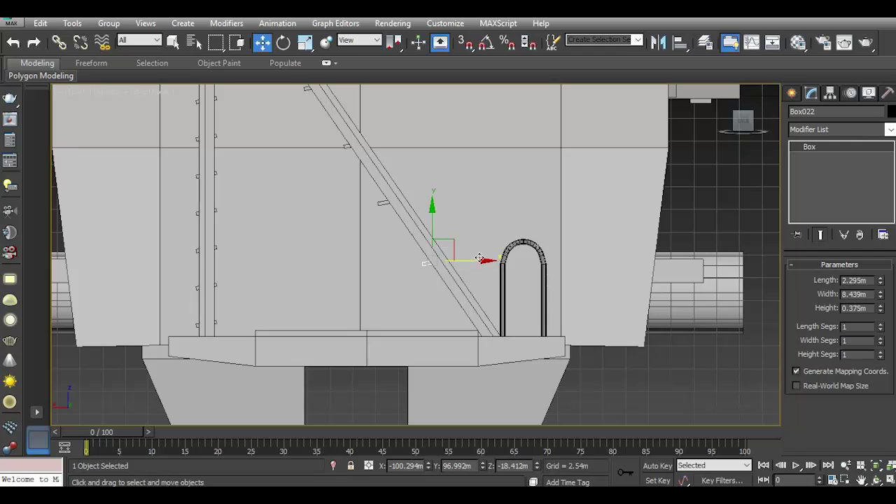
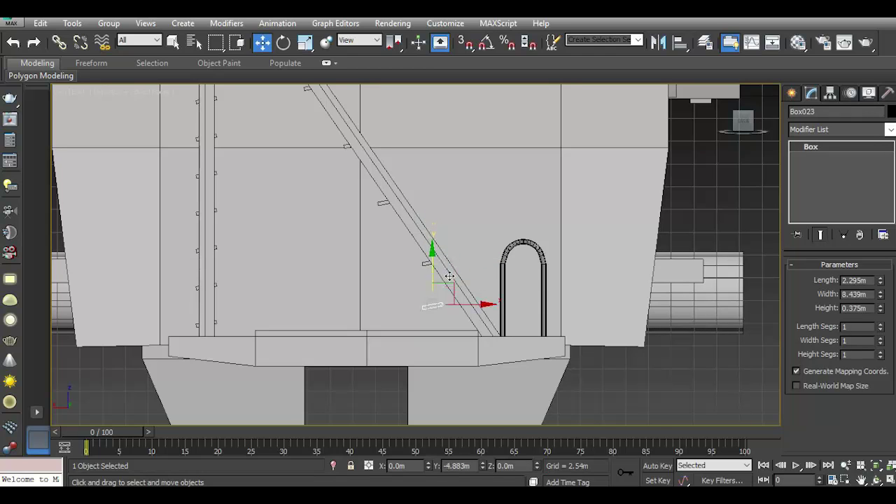
- Clone the step tread downward as Box023 and slide it along X onto the diagonal stringer
left_click_drag(436, 231, 433, 276, "shift")
left_click(472, 307)
left_click_drag(478, 308, 515, 308)
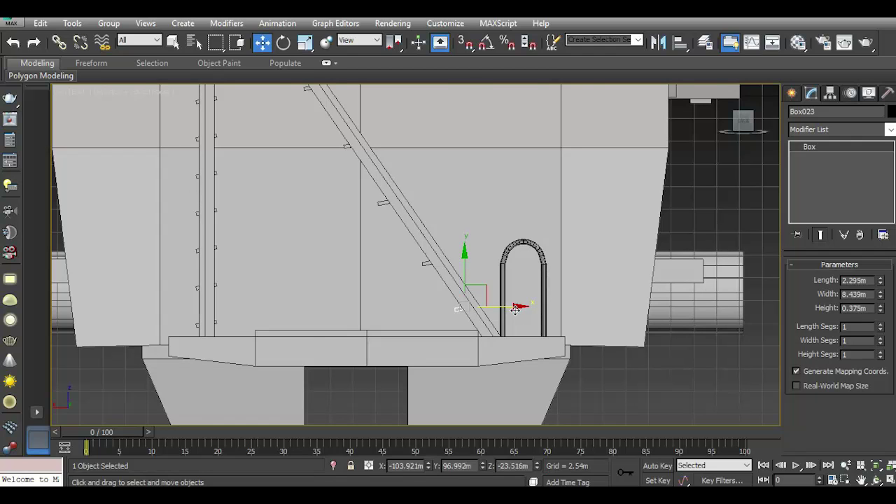
scroll(515, 309, "down", 2)
key("p")
scroll(520, 299, "down", 1)
scroll(488, 313, "down", 2)
mouse_move(743, 122)
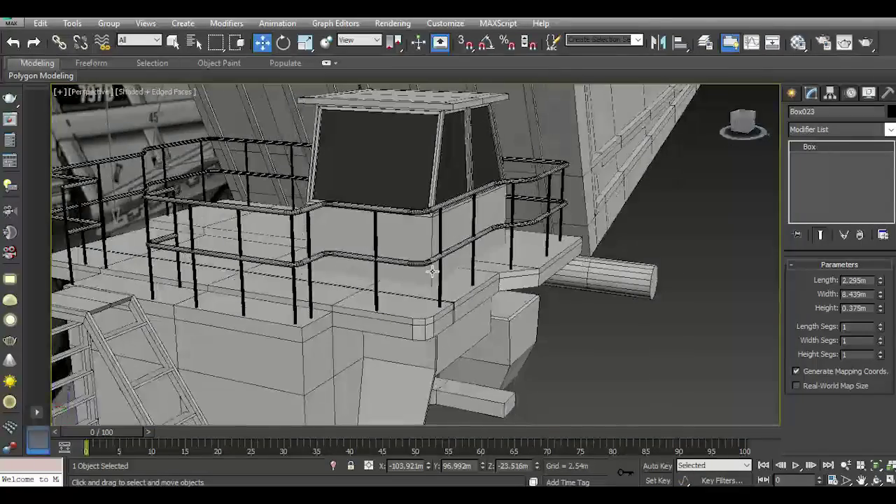
left_click_drag(738, 126, 376, 252)
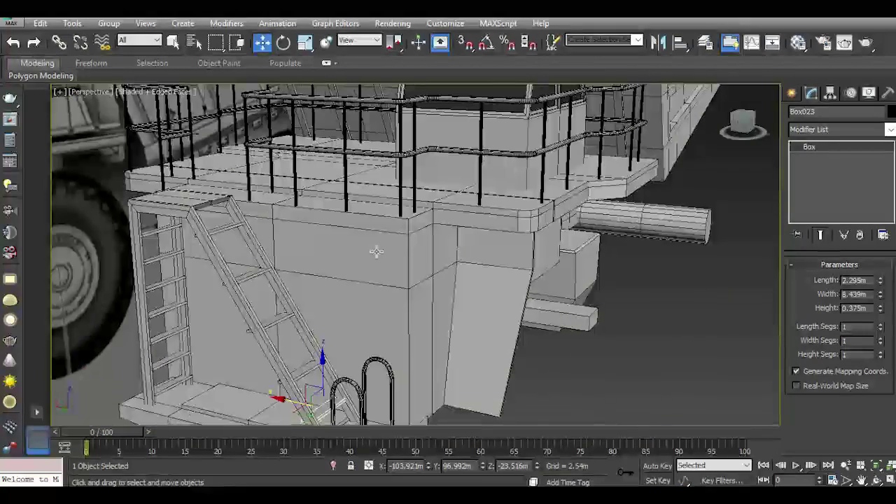
scroll(376, 252, "down", 3)
left_click(557, 341)
left_click_drag(740, 120, 699, 161)
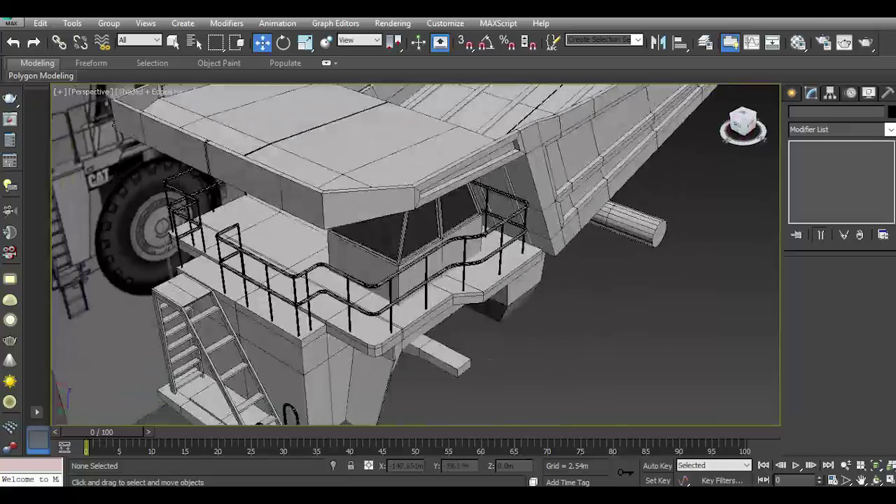
scroll(339, 315, "up", 2)
scroll(340, 317, "up", 2)
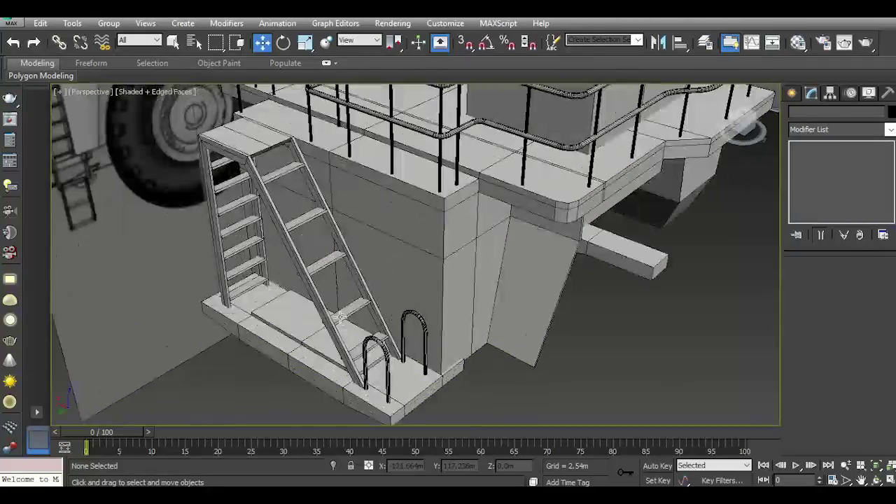
key("k")
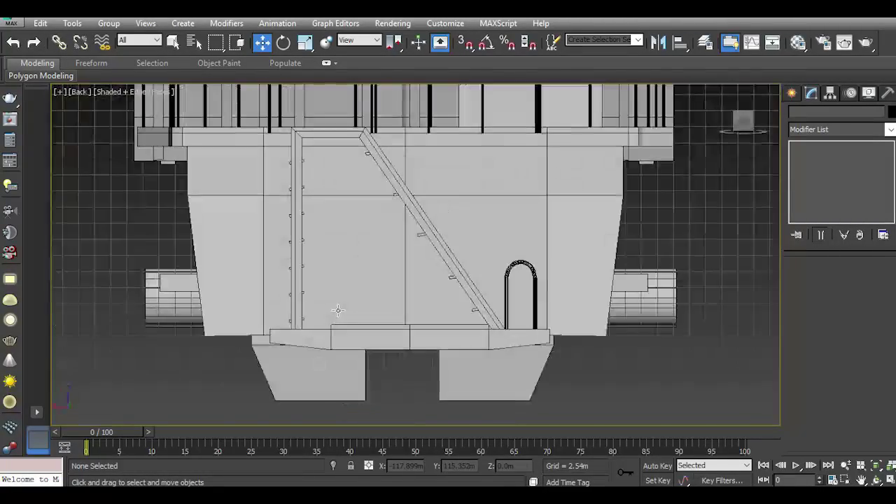
scroll(431, 231, "up", 3)
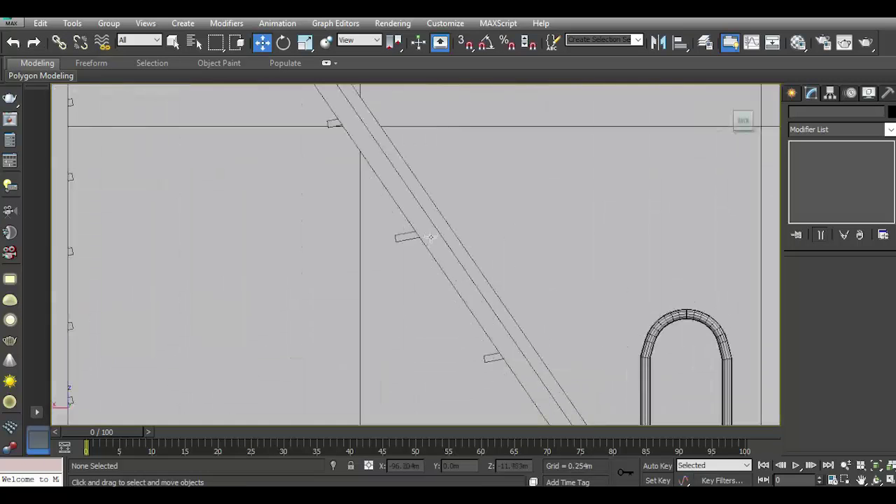
left_click(409, 237)
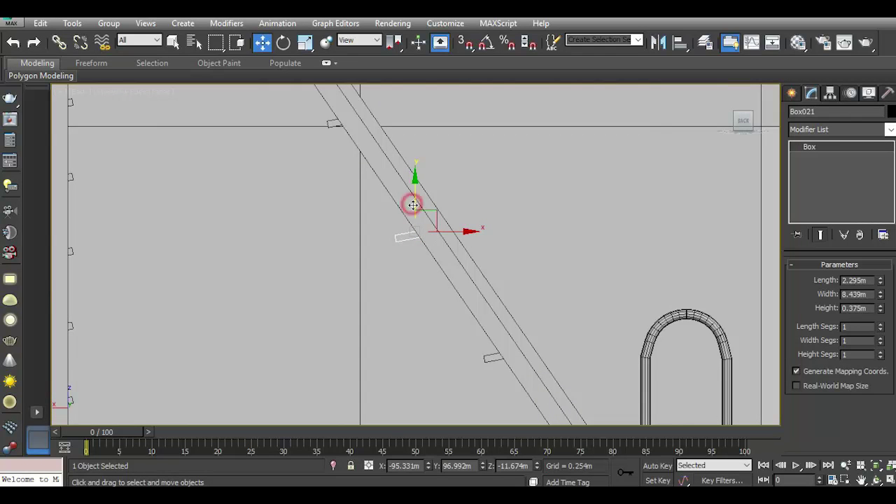
scroll(429, 229, "down", 3)
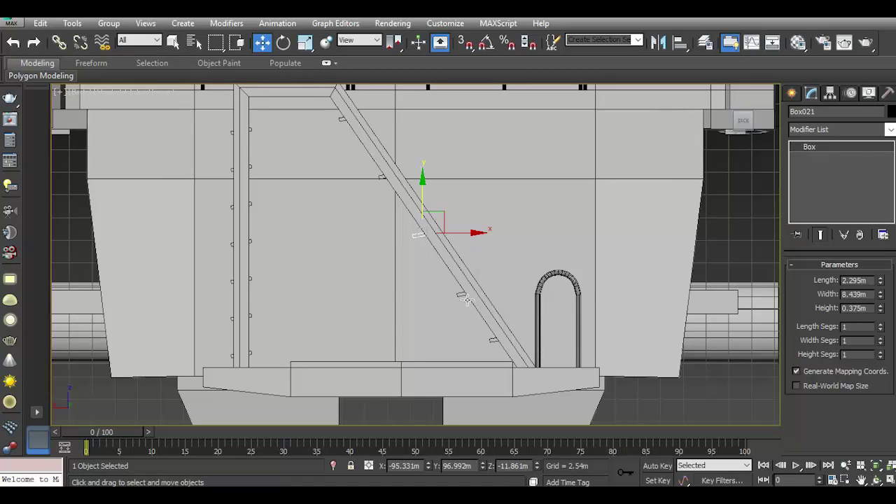
scroll(468, 303, "up", 5)
scroll(467, 303, "down", 2)
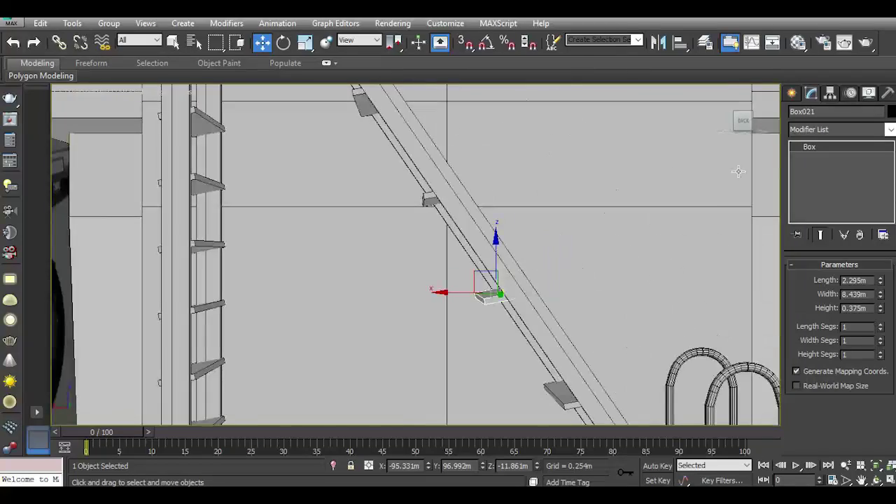
scroll(668, 180, "down", 2)
left_click(735, 124)
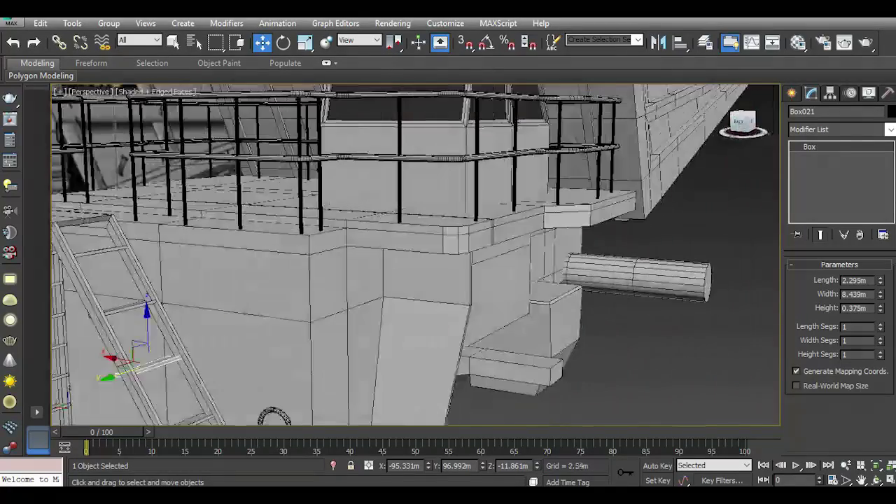
scroll(422, 243, "down", 3)
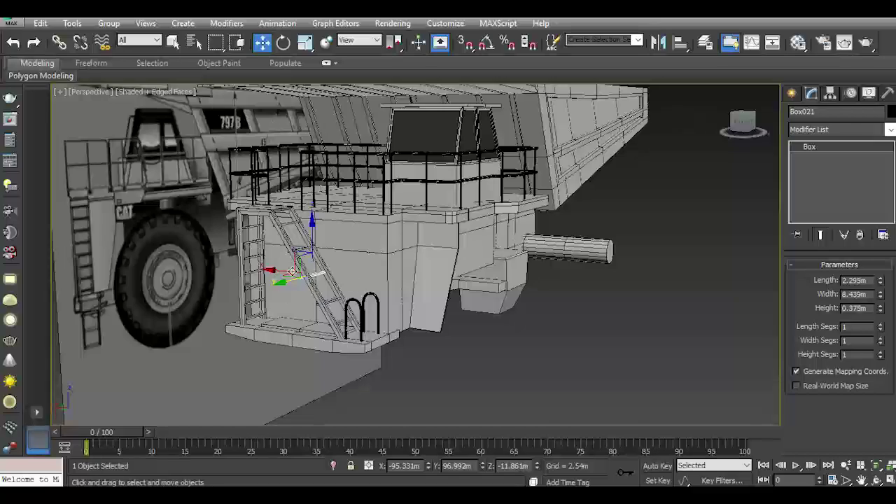
scroll(292, 270, "up", 4)
scroll(292, 270, "down", 1)
scroll(293, 270, "down", 1)
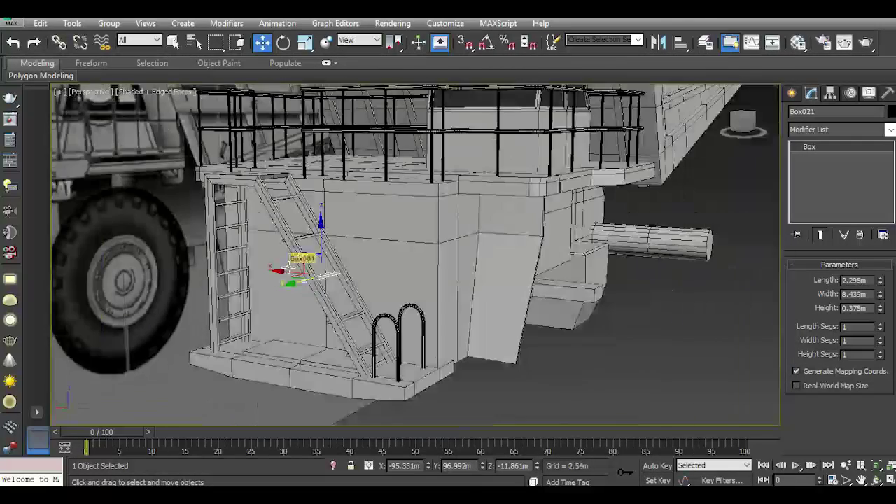
left_click(553, 362)
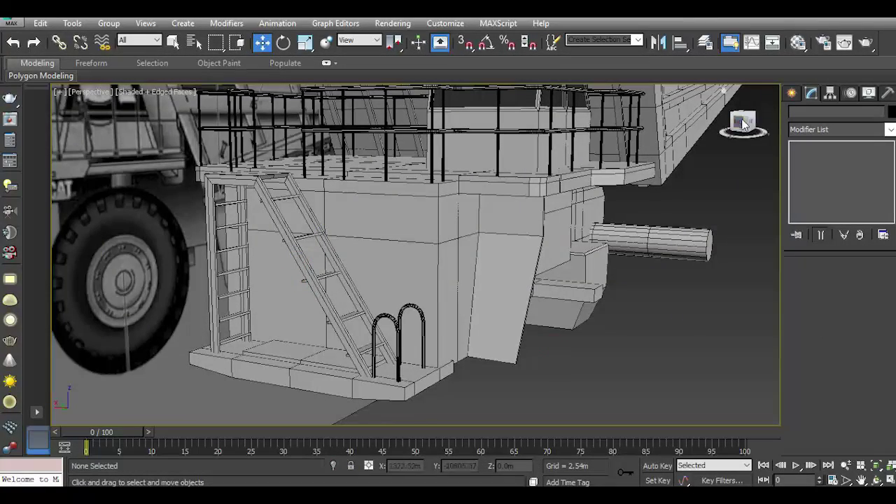
left_click(742, 123)
left_click_drag(743, 125, 429, 305)
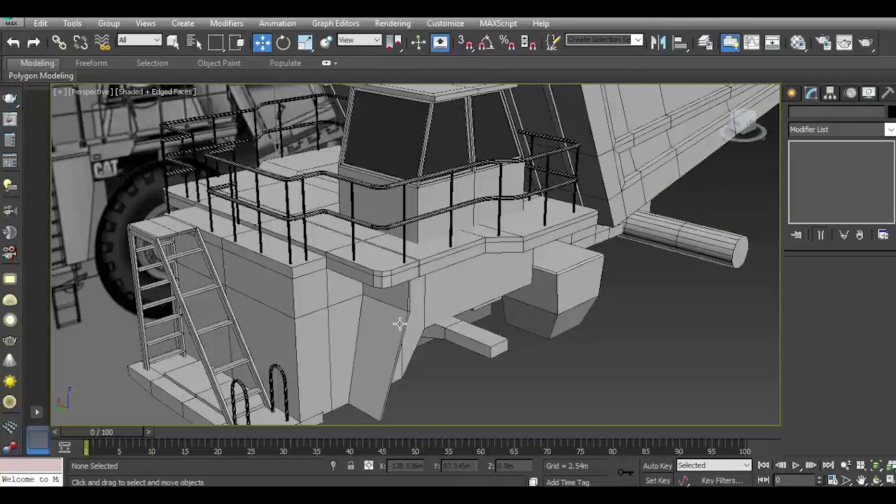
key("k")
- Select the lowest step tread and set the reference coordinate system to Local
left_click(494, 343)
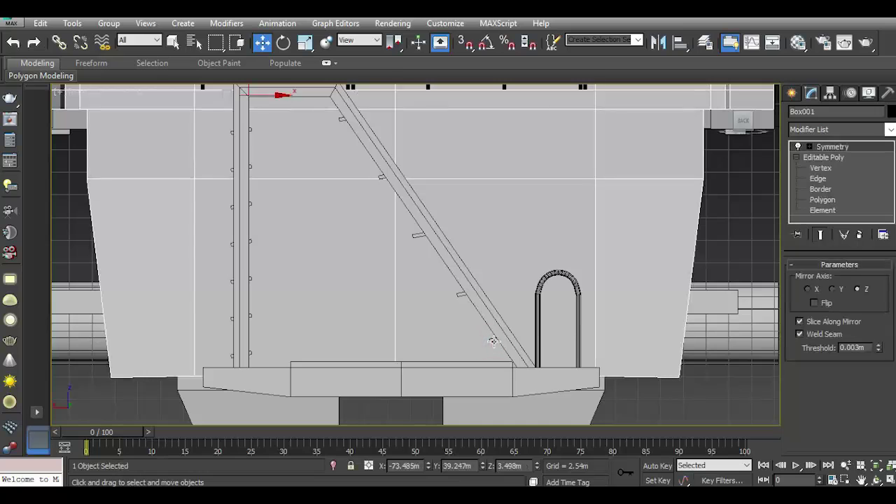
left_click(491, 340)
left_click(345, 40)
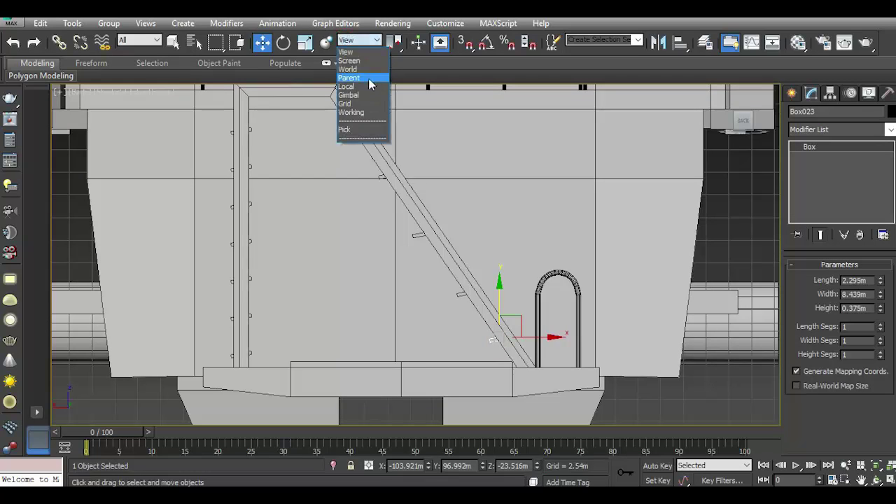
left_click(367, 82)
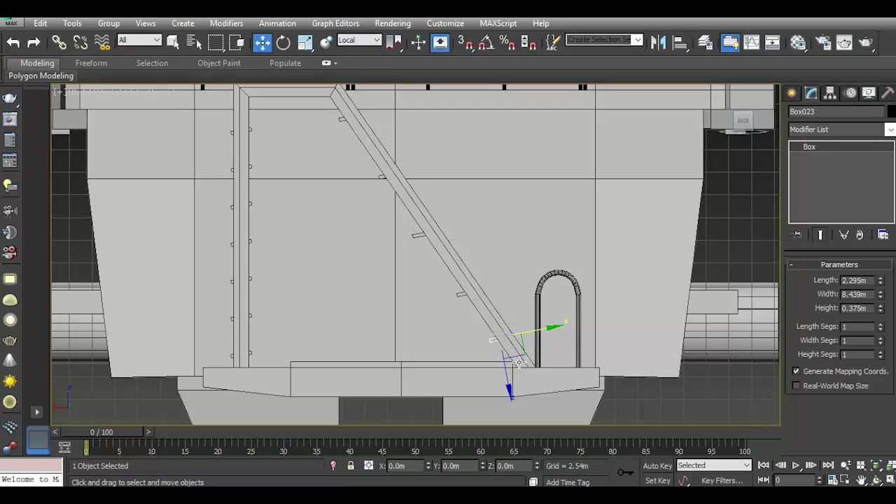
- Clone the tread upward along its local axis and nudge the copy onto the stringer
left_click_drag(508, 376, 496, 287, "shift")
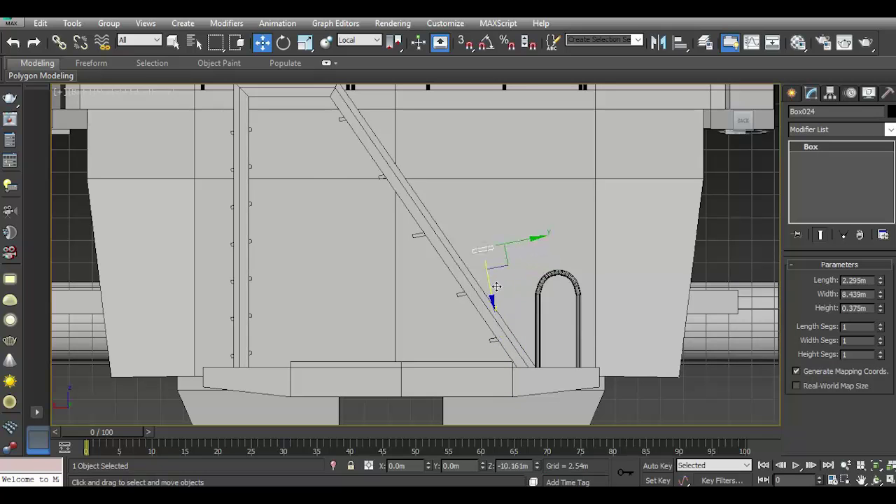
left_click(466, 304)
left_click_drag(513, 242, 459, 257)
left_click_drag(443, 299, 446, 302)
left_click_drag(476, 256, 478, 255)
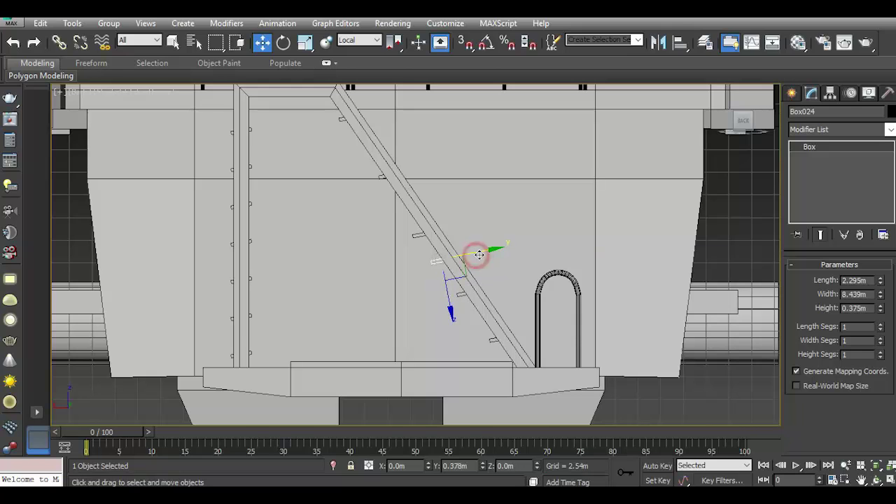
- Clone the tread again further up the stair and slide it sideways
left_click_drag(444, 299, 434, 240, "shift")
left_click(449, 306)
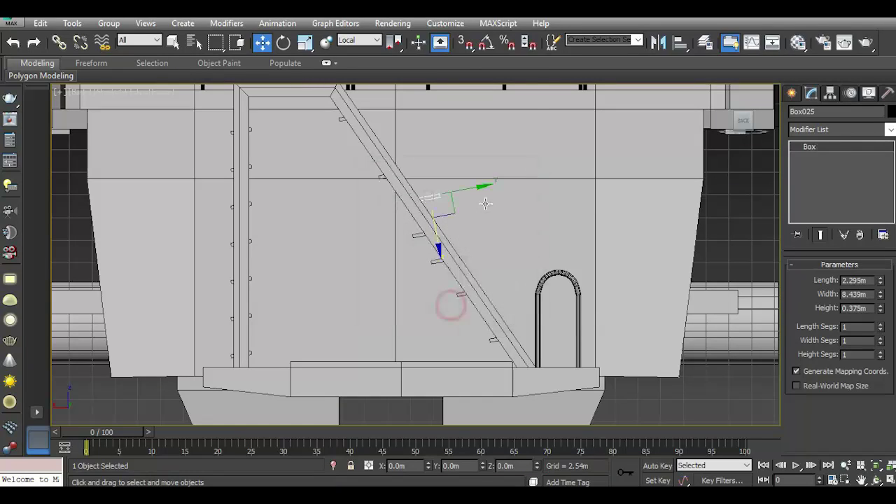
left_click_drag(473, 190, 445, 192)
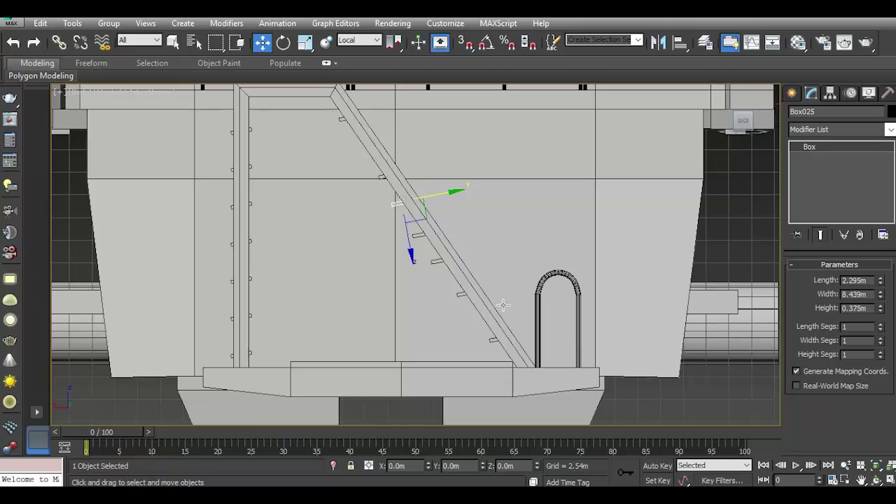
- Undo the extra tread copies, clear the selection and zoom out to see the truck
left_click(10, 44)
left_click(11, 44)
left_click(11, 46)
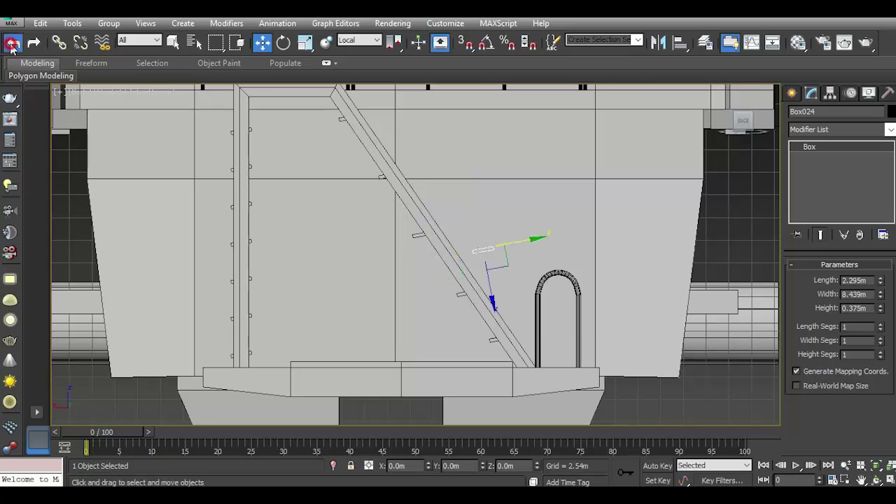
left_click(10, 44)
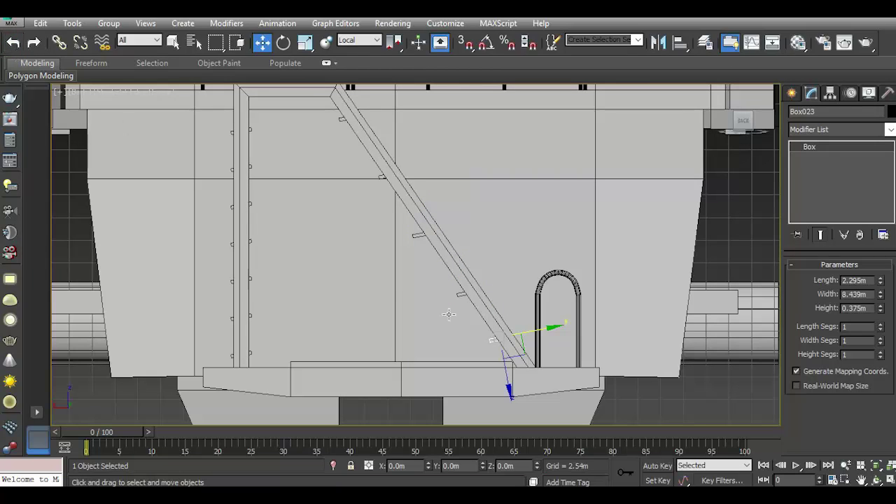
left_click(694, 389)
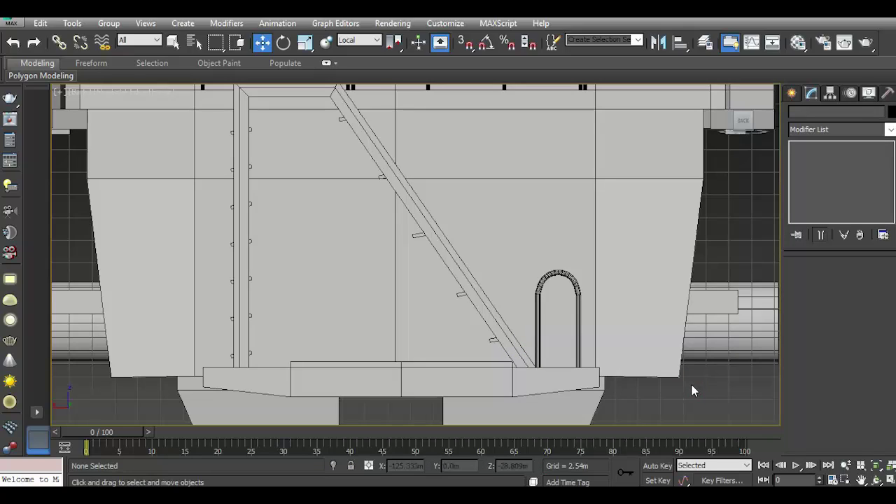
scroll(697, 378, "down", 5)
middle_click_drag(696, 379, 411, 310, "alt")
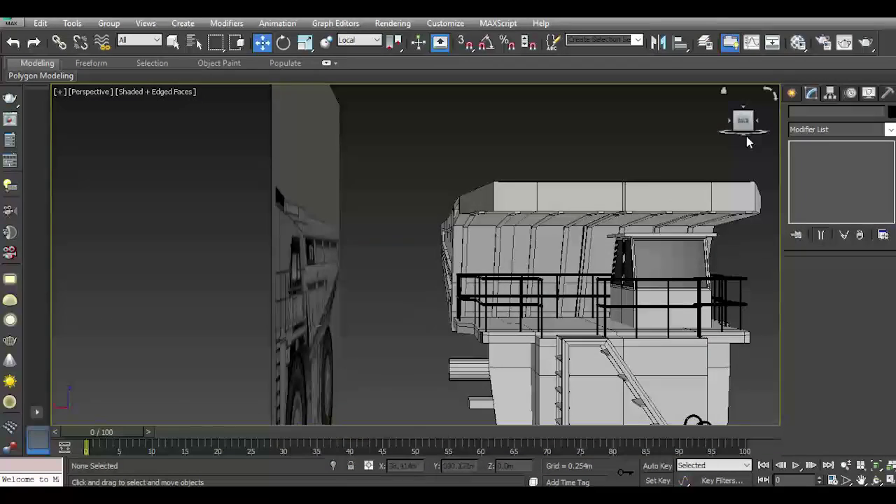
- Orbit, zoom and pan to an angled front view centred on the ladder and cab
left_click_drag(746, 140, 236, 287)
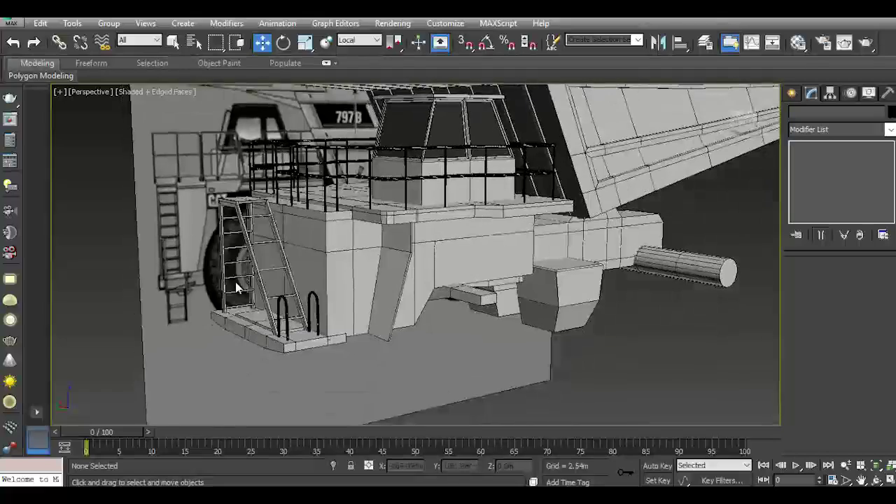
scroll(264, 268, "up", 2)
scroll(268, 271, "up", 2)
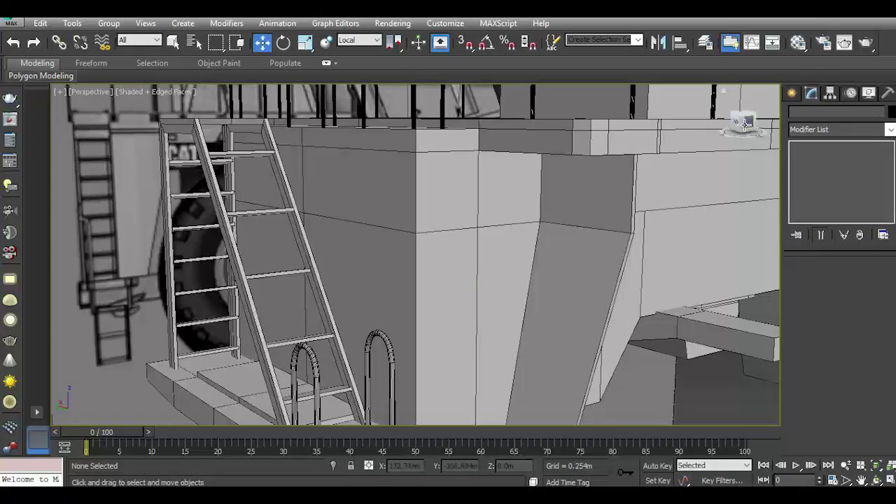
scroll(643, 196, "down", 3)
scroll(373, 187, "down", 2)
scroll(378, 186, "down", 1)
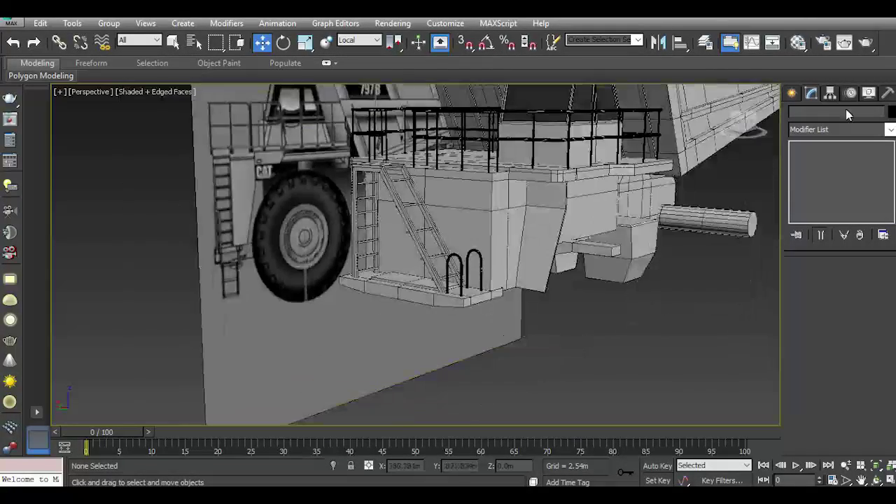
left_click(746, 121)
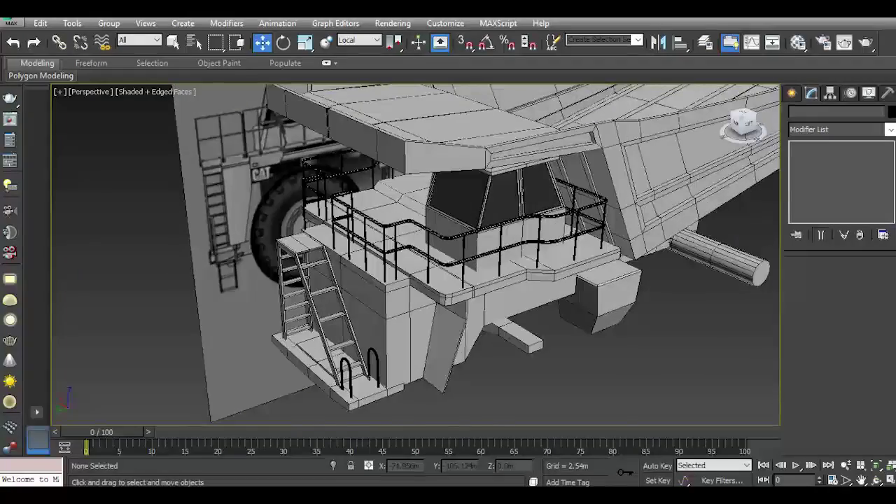
left_click_drag(742, 122, 740, 124)
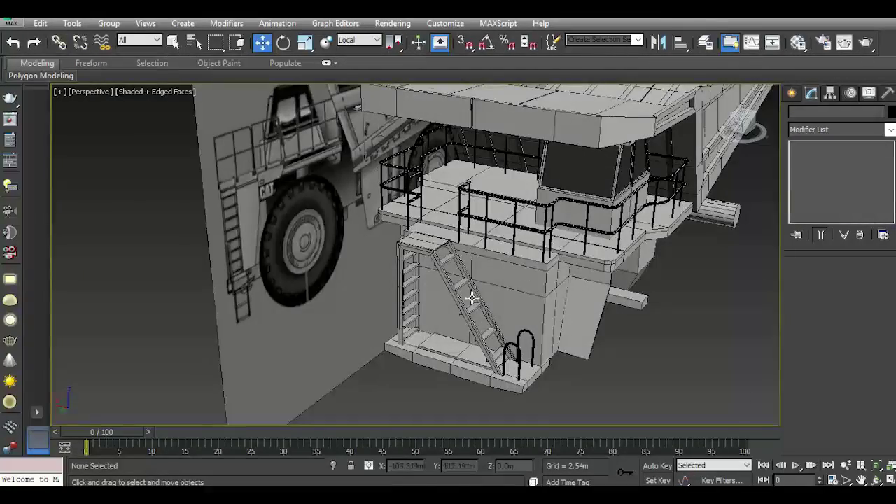
scroll(472, 297, "up", 3)
middle_click_drag(484, 283, 423, 257)
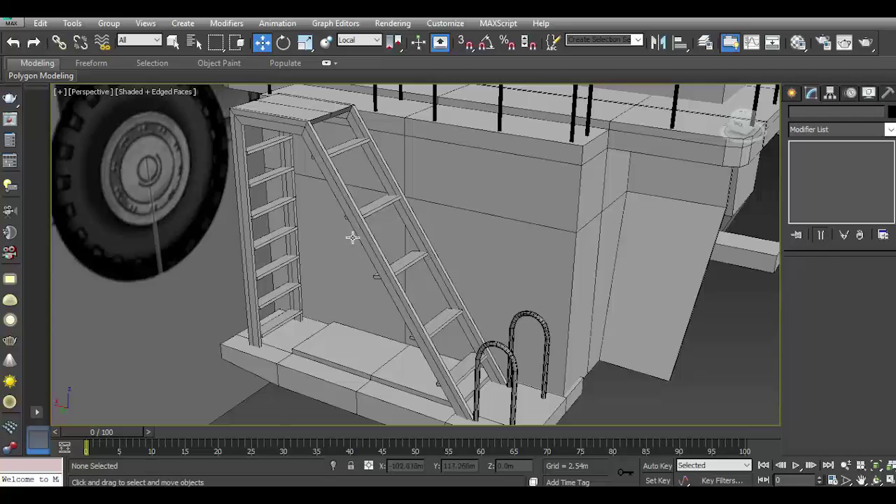
- Select step Box020, set reference coordinates to View, and frame it in Back view
left_click(375, 207)
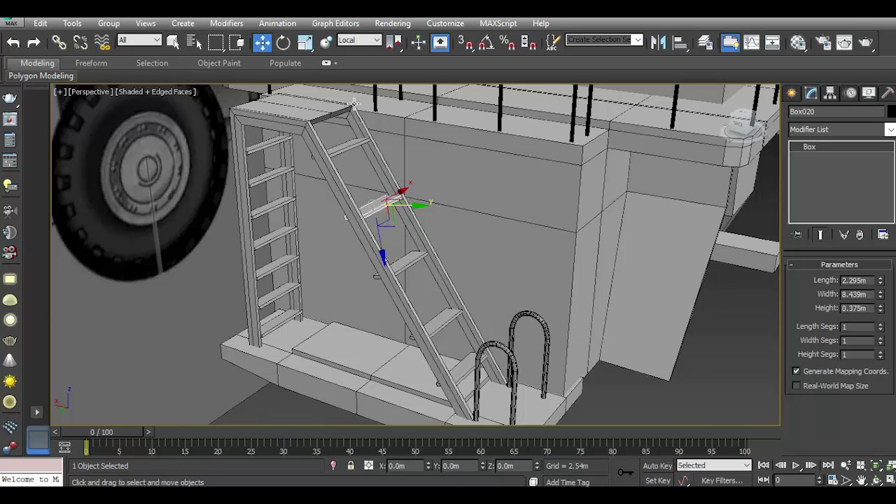
left_click(358, 46)
left_click(357, 61)
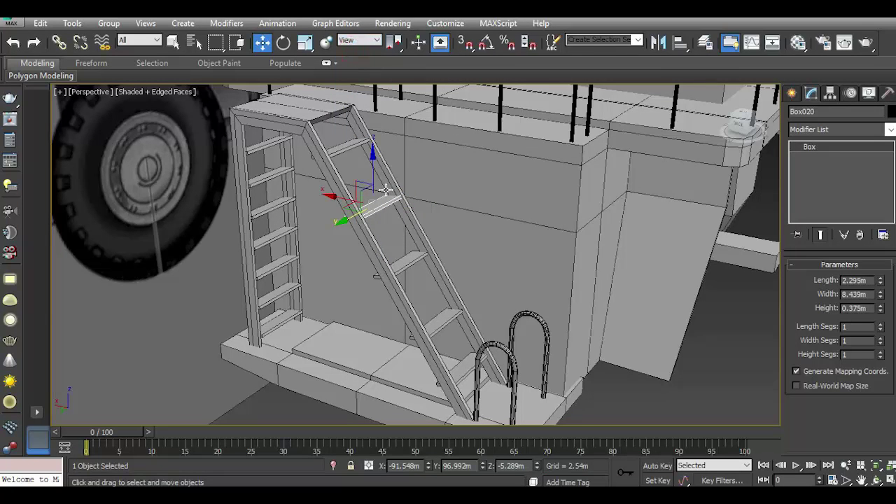
key("k")
key("ctrl+shift+z")
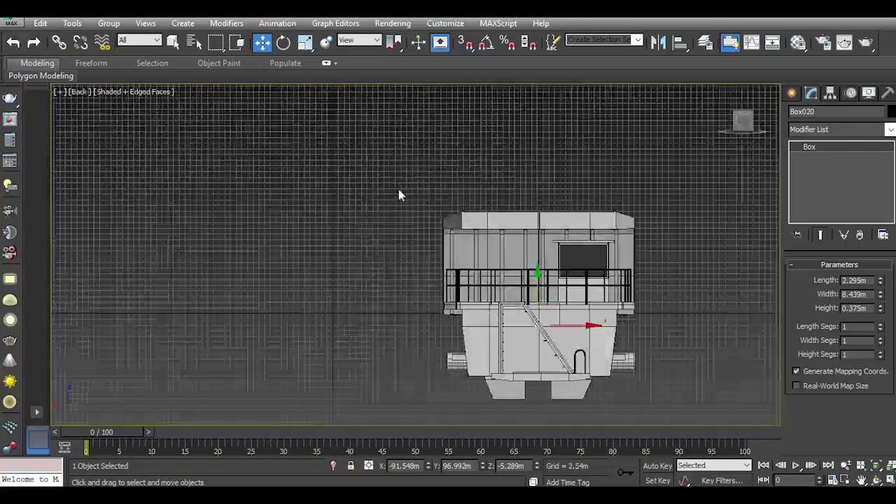
key("z")
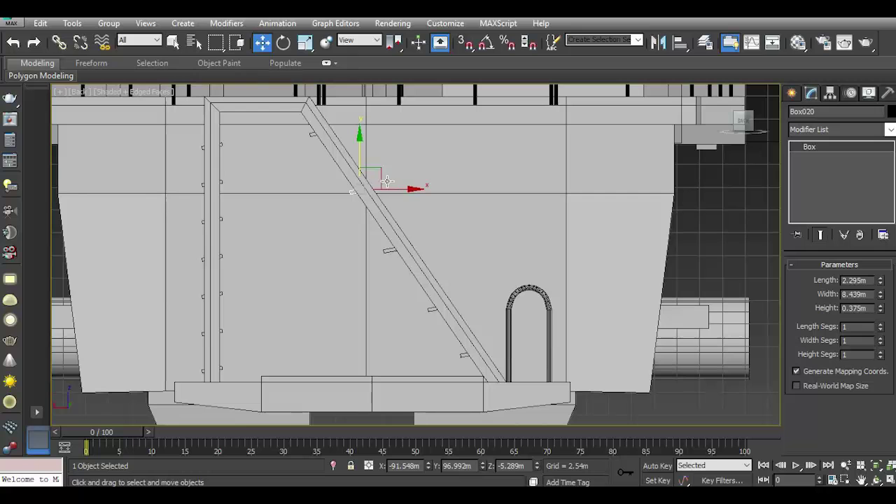
- Clone the step twice down the stair, sliding each copy onto the stringer
left_click_drag(360, 156, 373, 187, "shift")
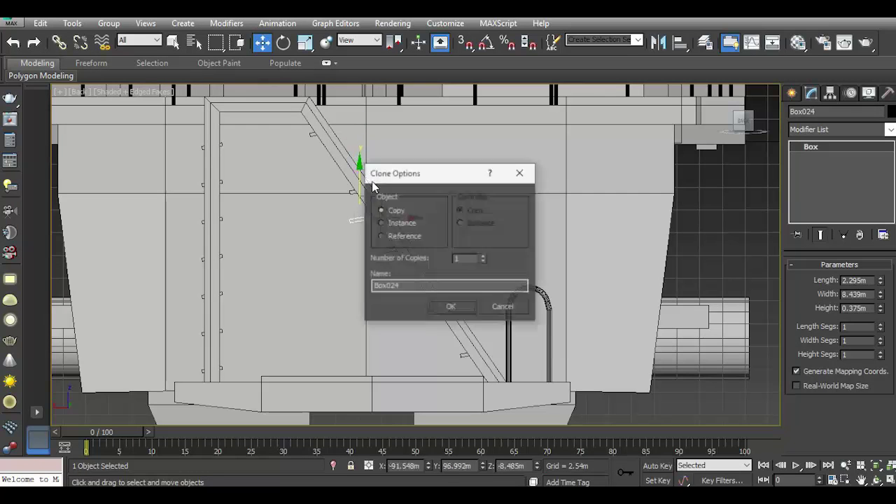
left_click(450, 306)
left_click_drag(392, 216, 406, 215)
left_click_drag(375, 185, 374, 259, "shift")
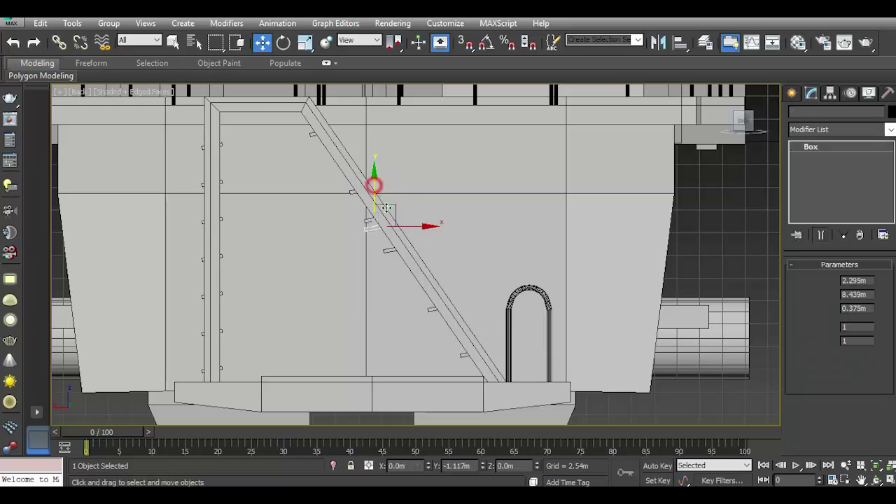
left_click(446, 308)
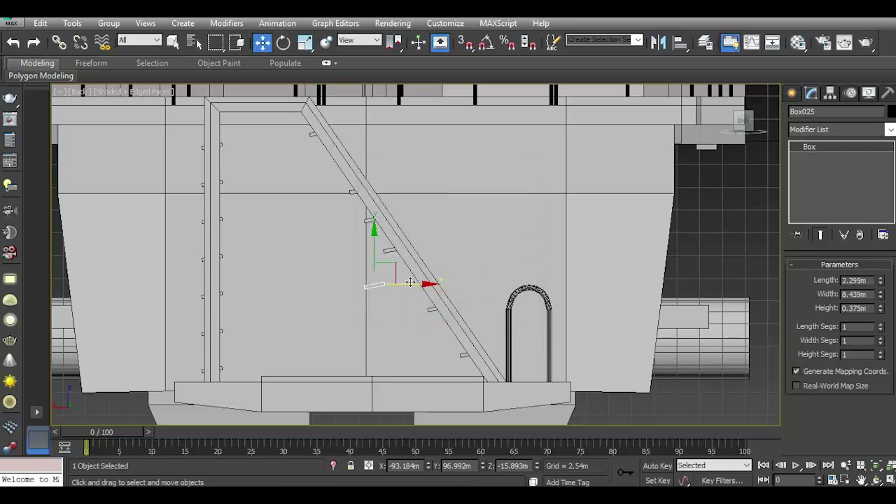
mouse_move(379, 252)
left_mouse_down()
mouse_move(418, 254)
mouse_move(413, 246)
mouse_move(424, 299)
left_mouse_up()
- Reposition the lowest step copy further down the stringer, undoing missteps
left_click(453, 306)
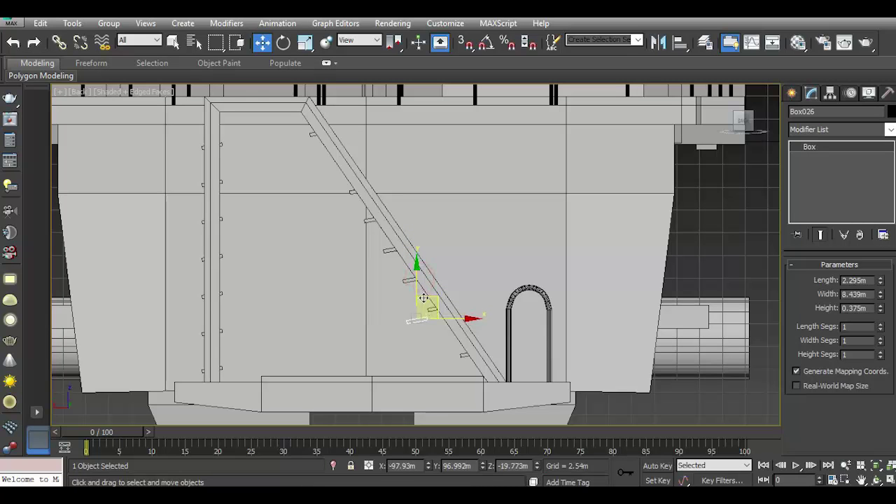
left_click(19, 40)
left_click_drag(413, 267, 442, 335)
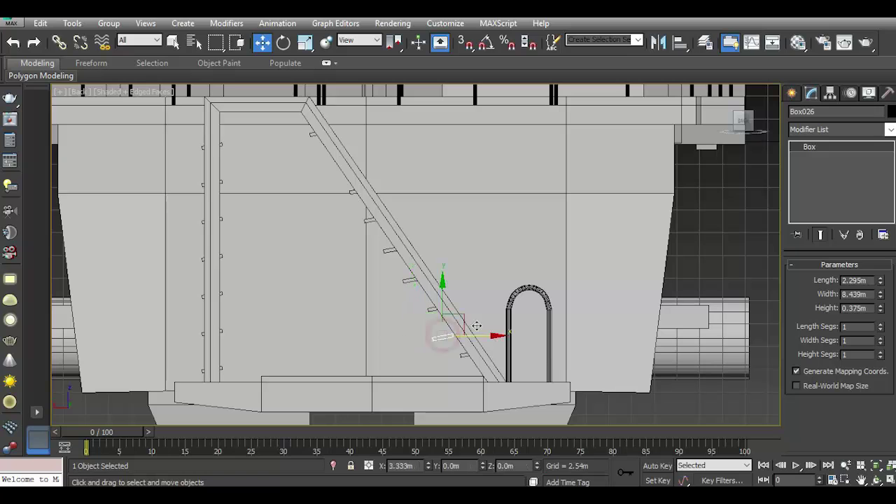
left_click(480, 320)
left_click(13, 42)
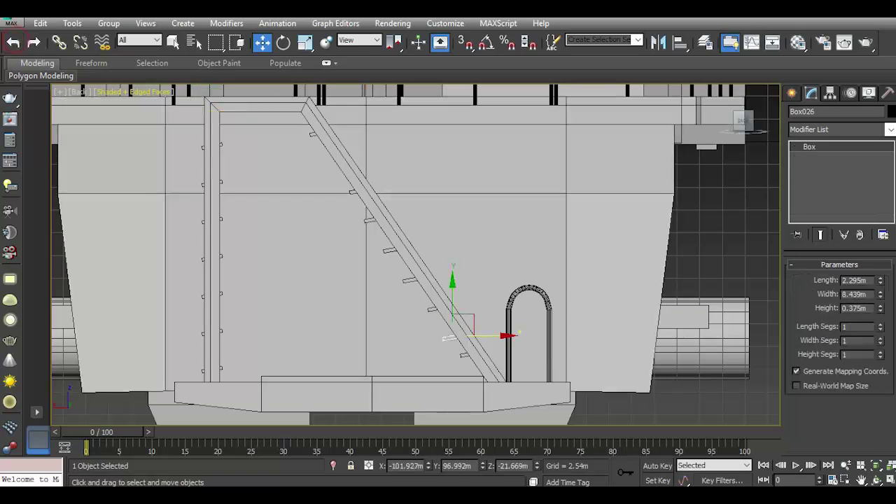
left_click_drag(452, 313, 452, 309)
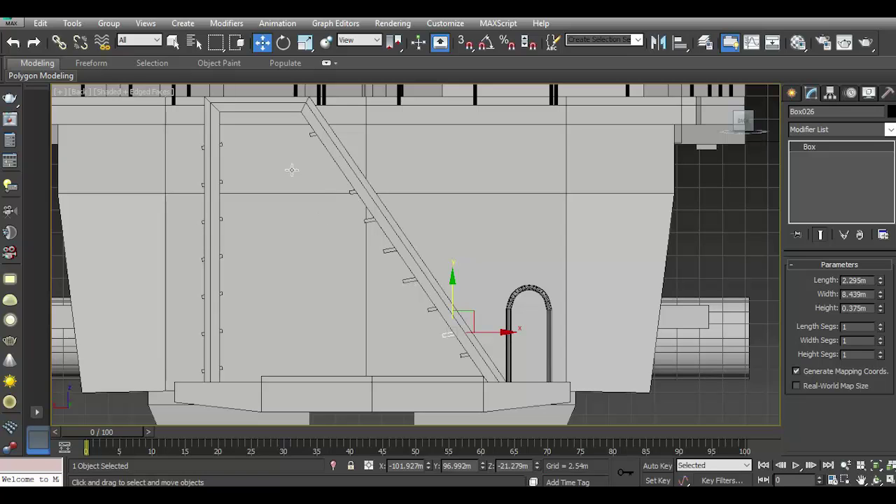
- Clone a step up near the top of the stringer as Box027 and check the spacing
left_click_drag(449, 298, 437, 125, "shift")
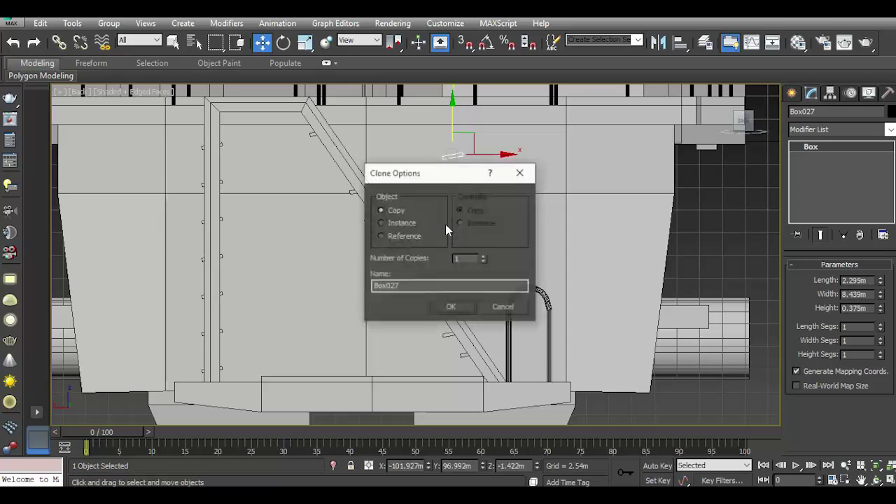
left_click(448, 306)
left_click_drag(484, 152, 334, 126)
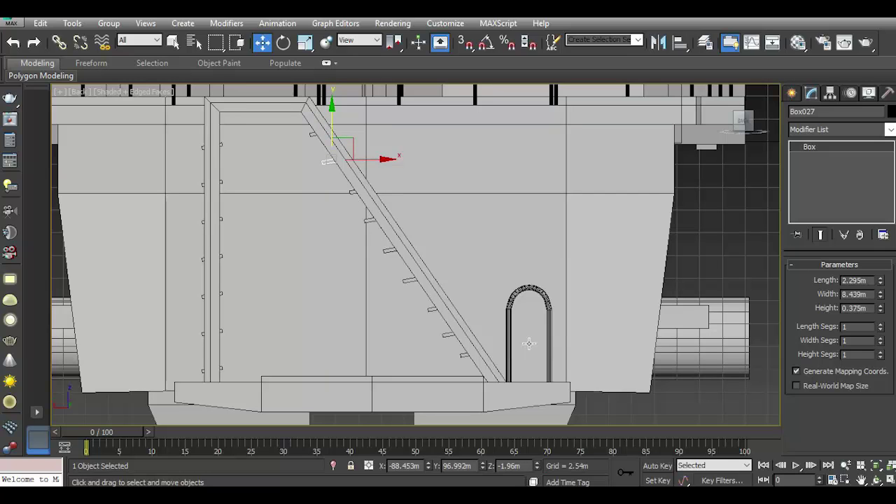
left_click(428, 308)
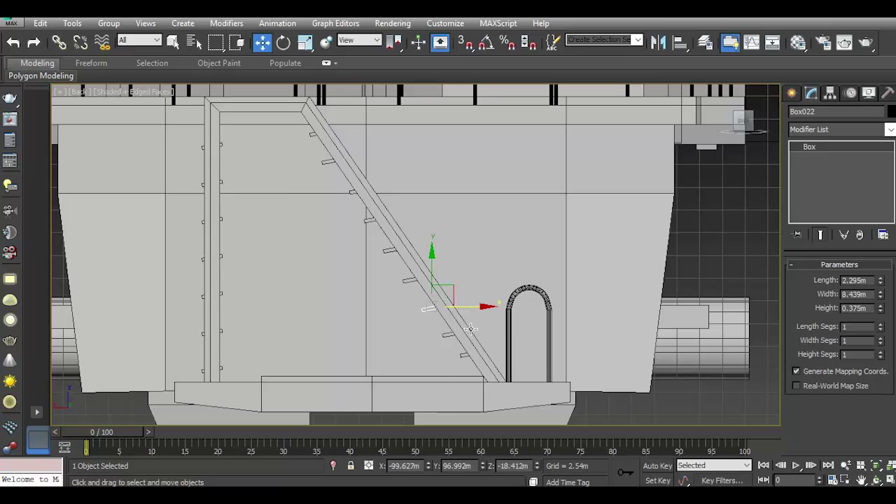
left_click(466, 358)
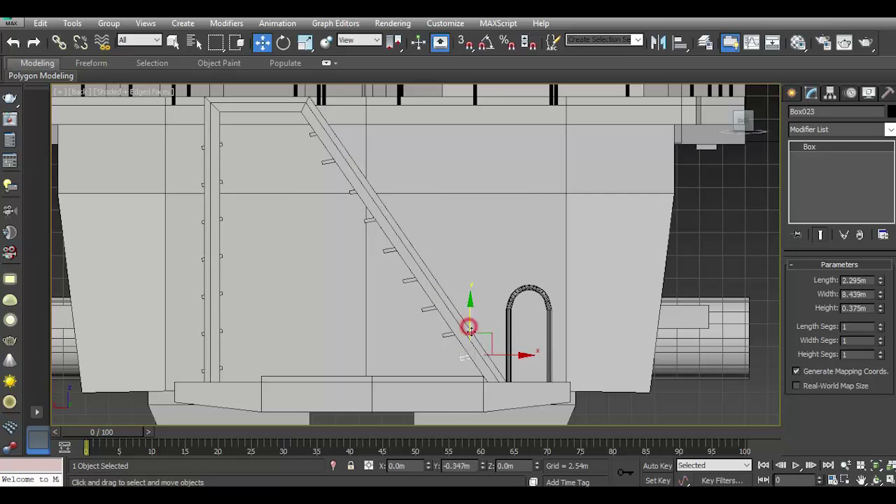